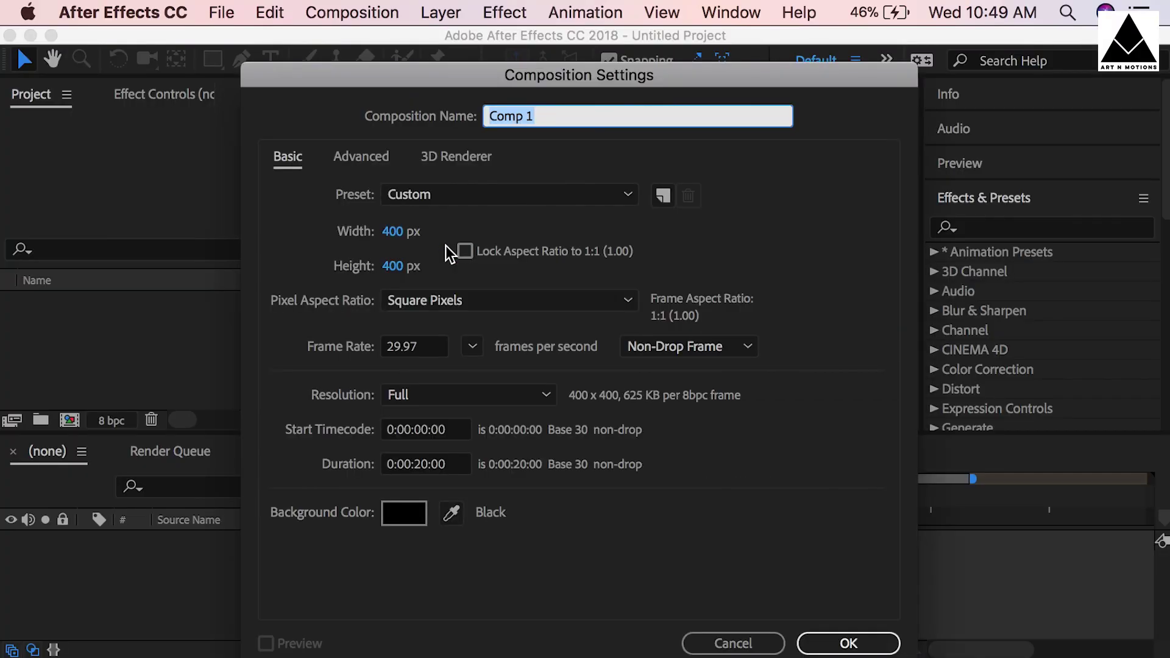
Step: Create a composition 3840 px wide and 2160 px high
left_click(399, 237)
type("3840")
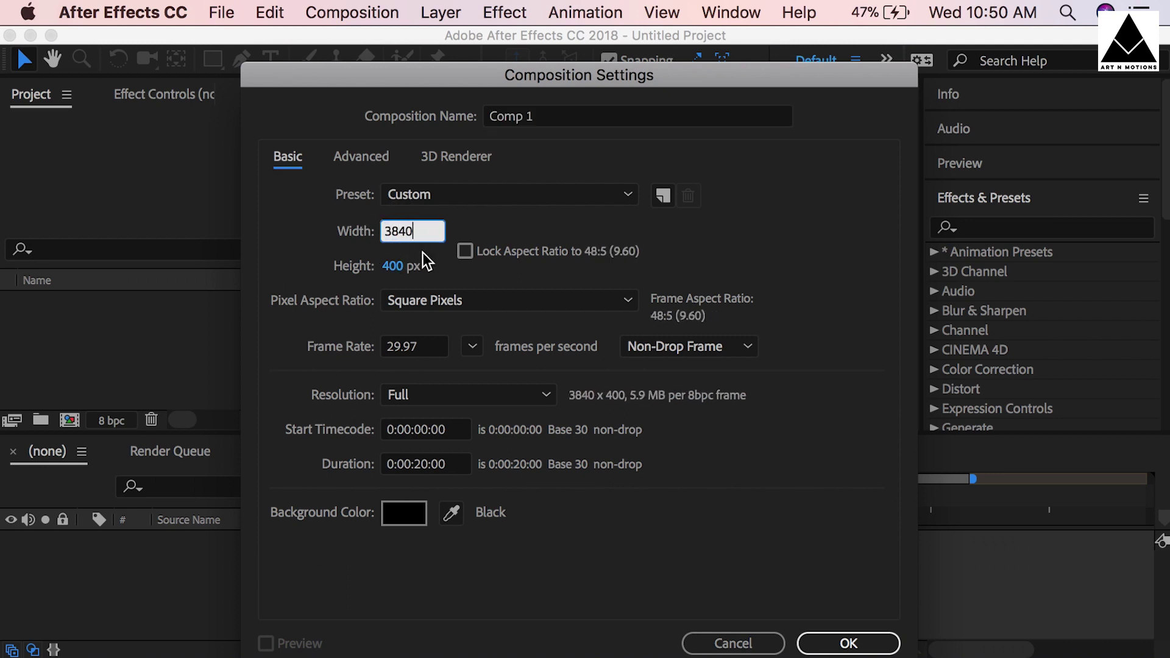
key("Tab")
type("2160")
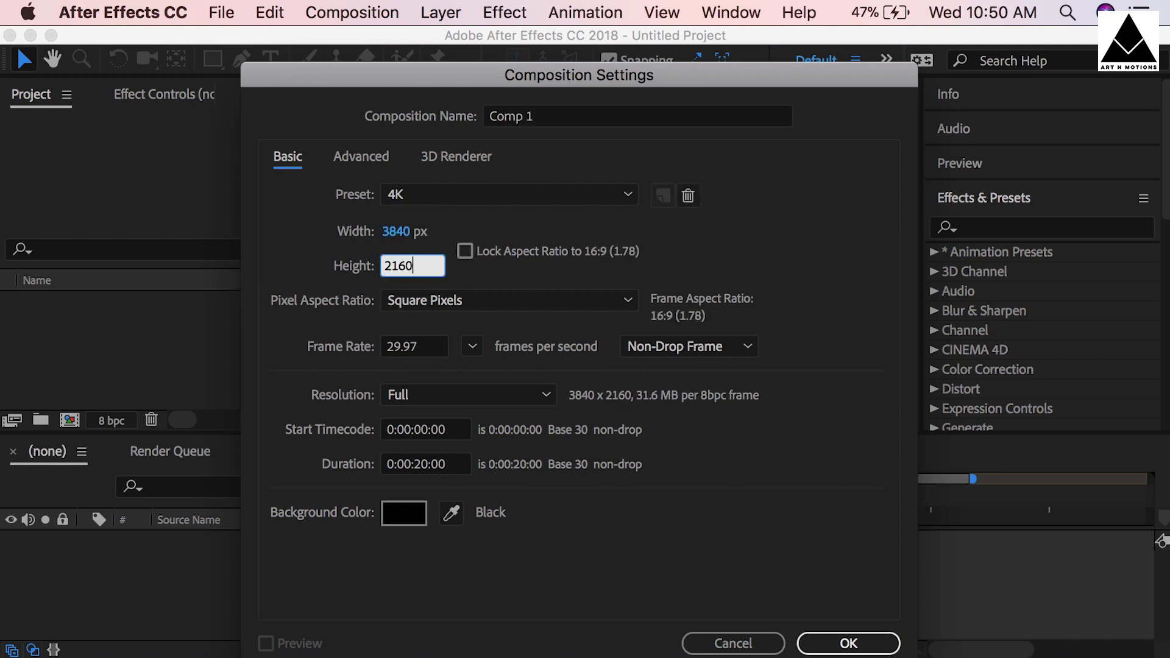
left_click(850, 644)
Step: Fit the composition in the viewer and add a full-frame 3840 × 2160 px solid in yellow ECC93F
scroll(652, 258, "down", 4)
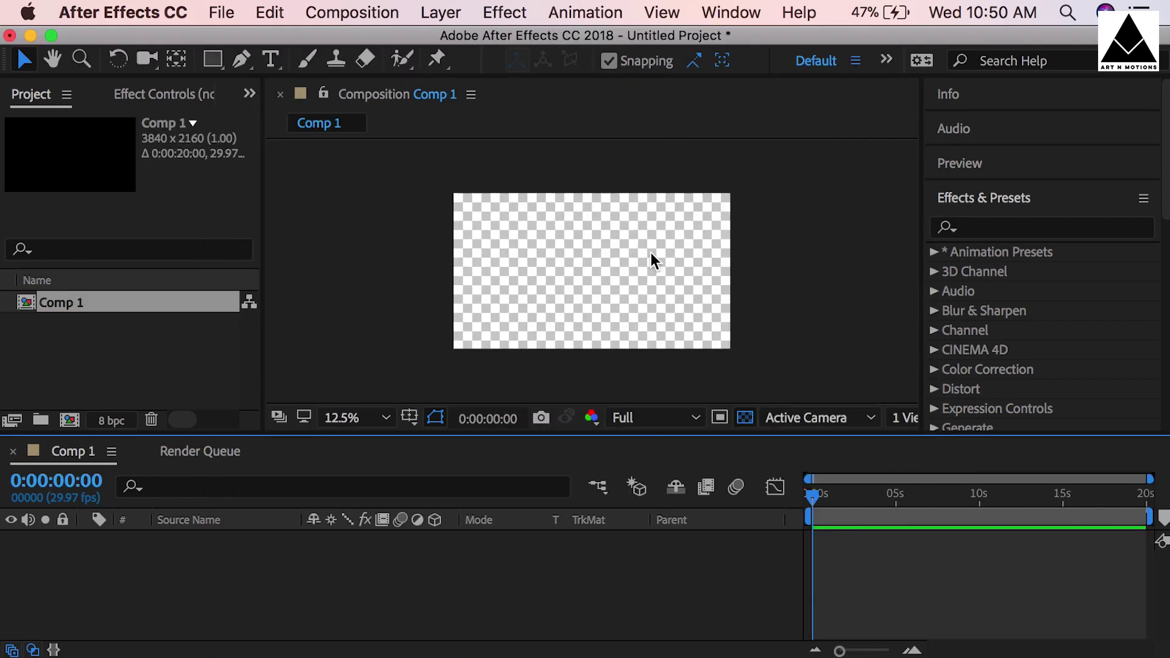
left_click(356, 418)
left_click(397, 373)
left_click(448, 12)
mouse_move(510, 47)
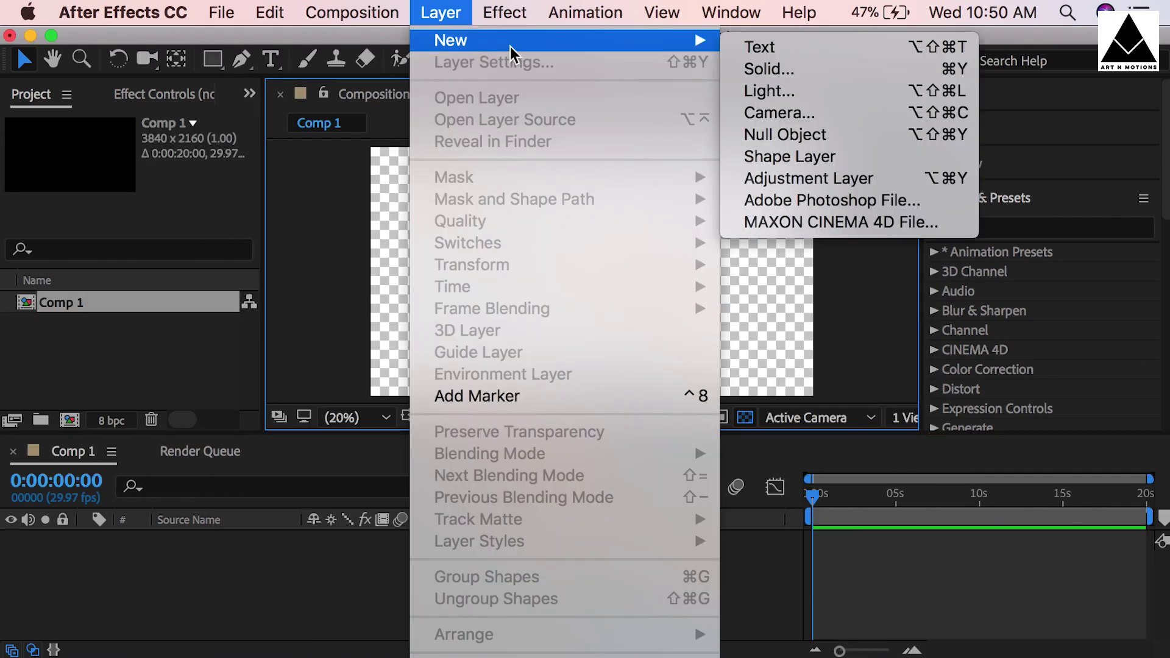
left_click(798, 74)
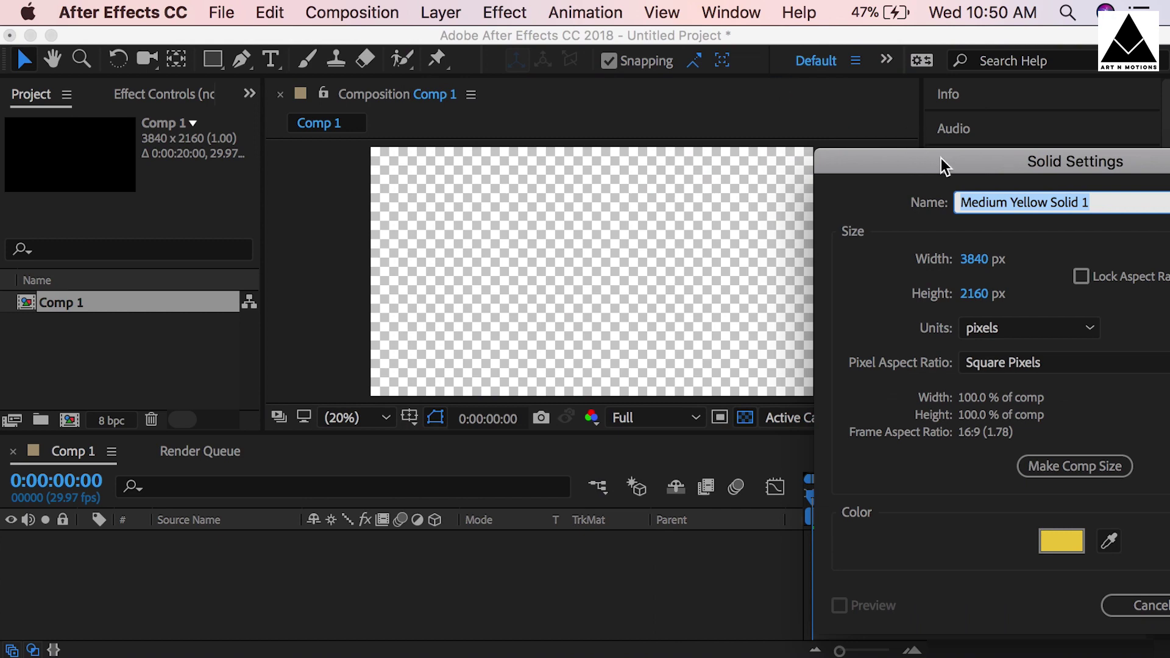
left_click_drag(944, 166, 395, 43)
left_click(514, 419)
left_click_drag(582, 489, 443, 242)
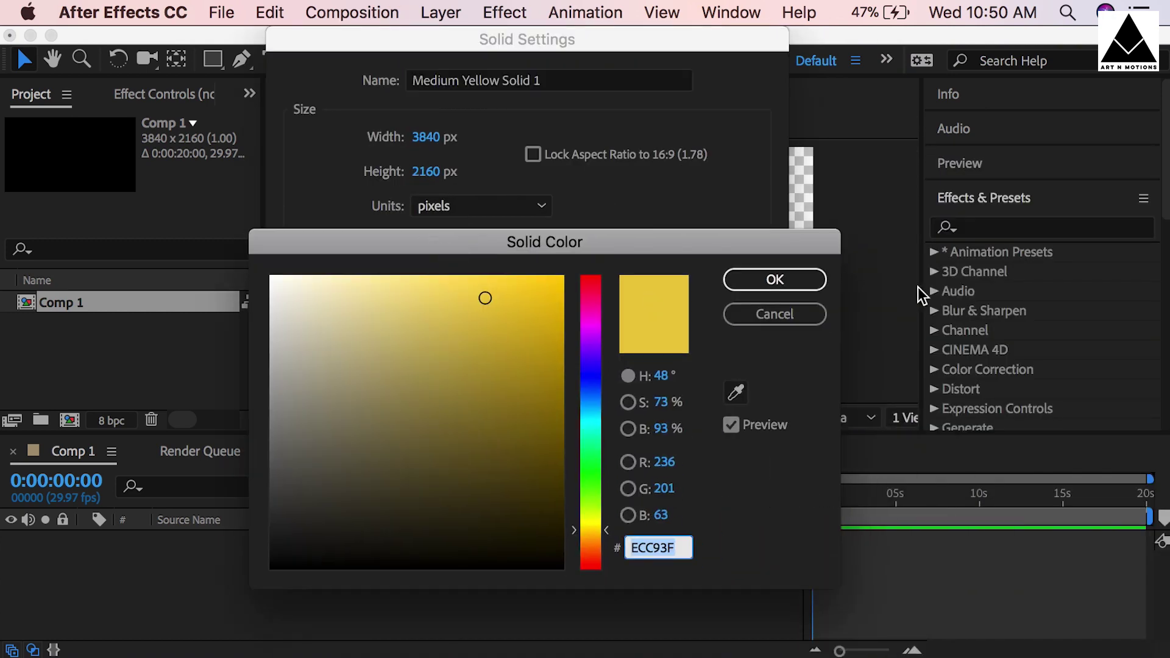
left_click(773, 279)
left_click(720, 485)
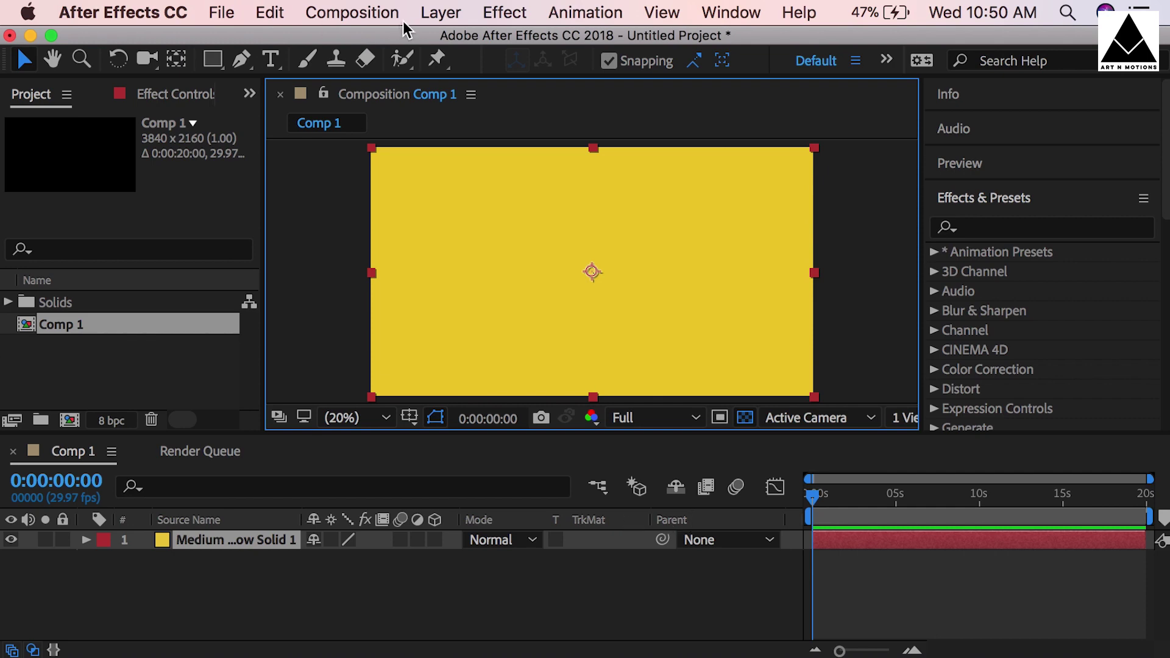
Step: Apply the Add Grain effect to the yellow solid with Final Output viewing mode and an Eastman film preset
left_click(505, 13)
mouse_move(598, 405)
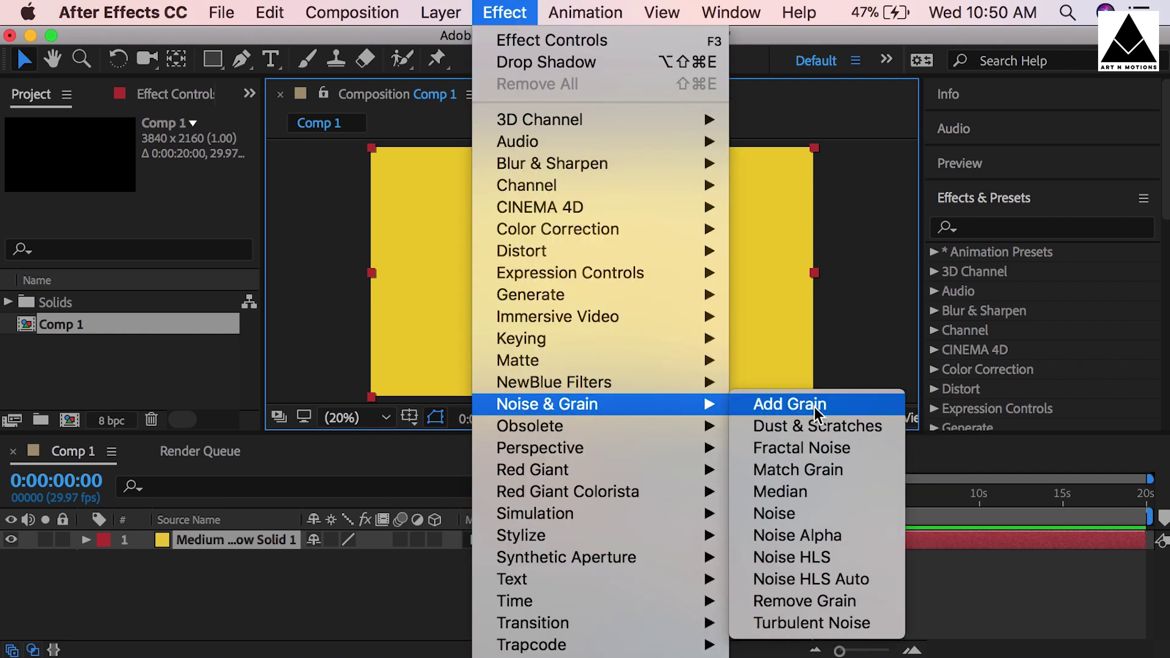
left_click(822, 407)
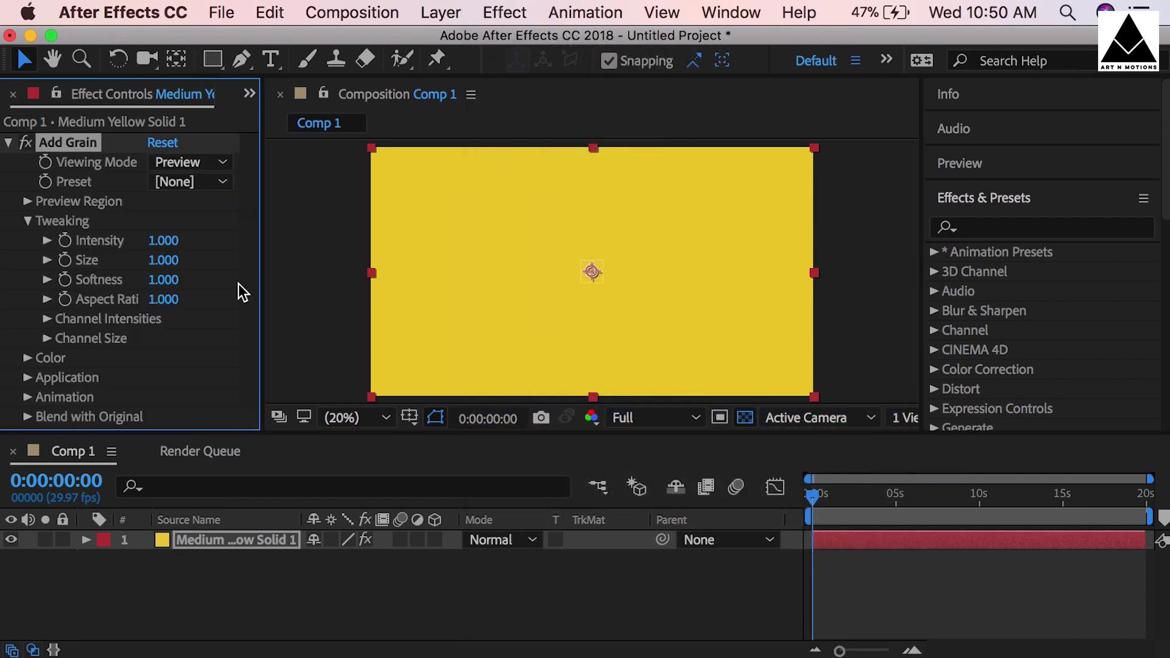
left_click(193, 162)
left_click(217, 228)
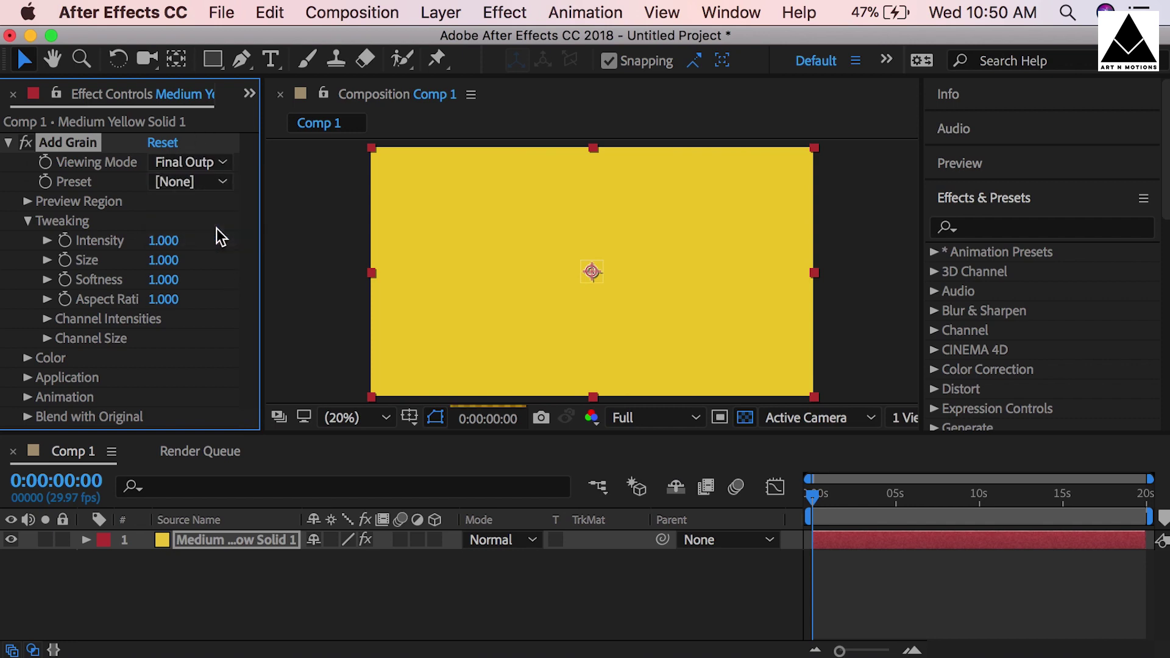
left_click(195, 183)
left_click(222, 239)
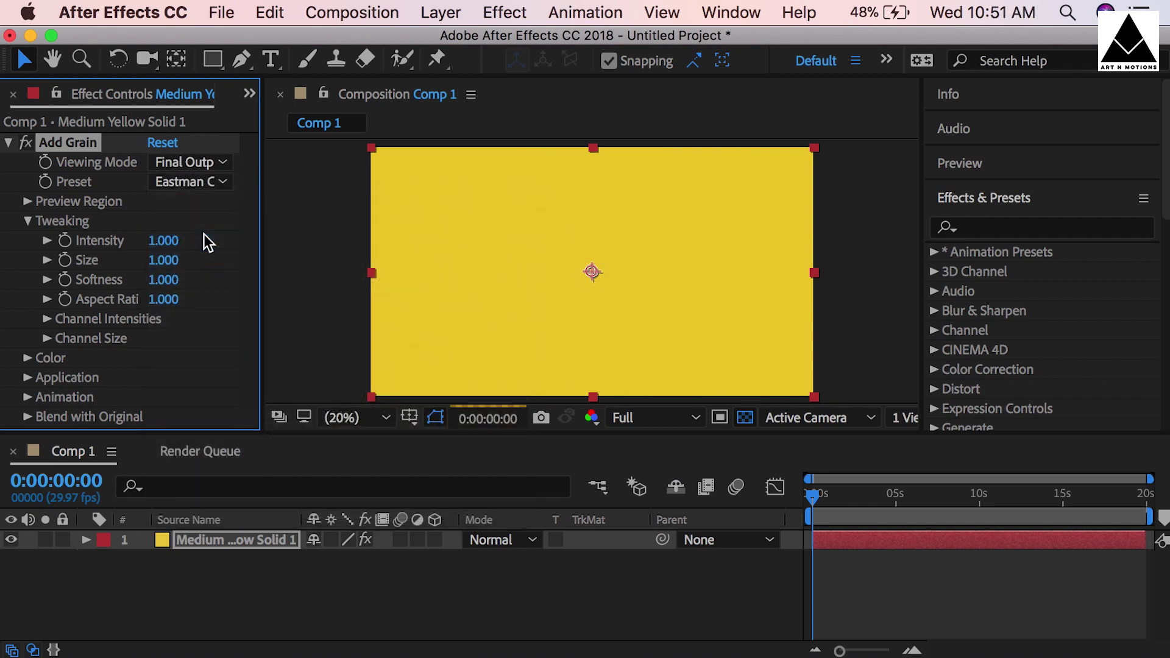
Step: Enlarge the composition viewer and lower its preview resolution to Quarter
left_click(576, 407)
left_click_drag(570, 432, 566, 456)
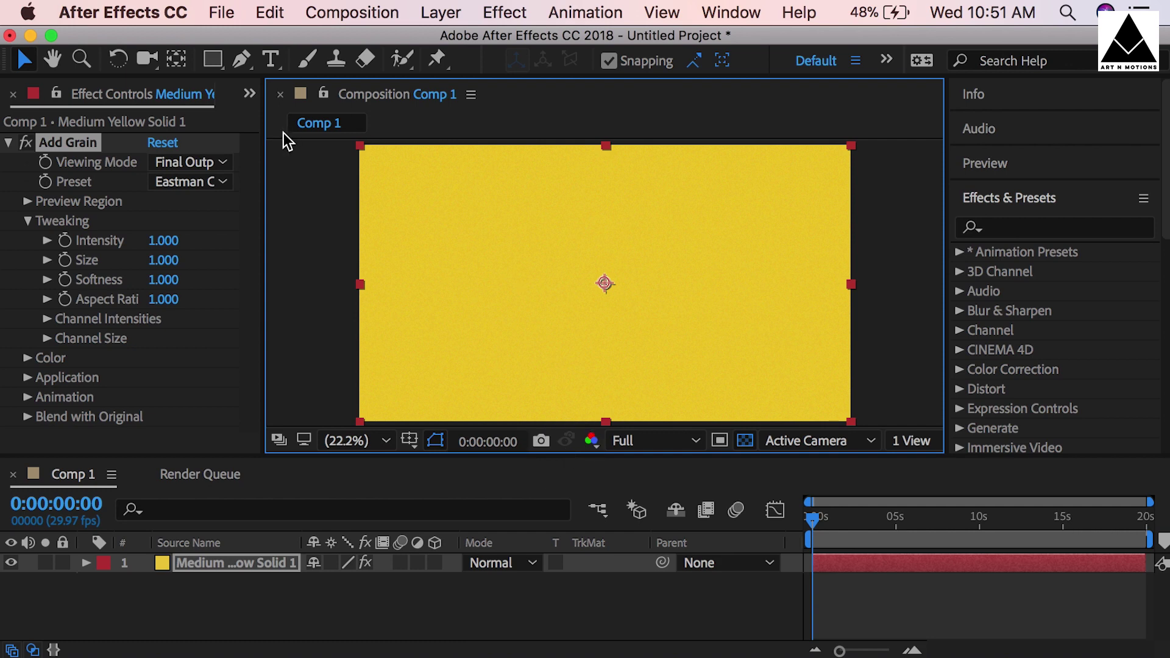
left_click(653, 440)
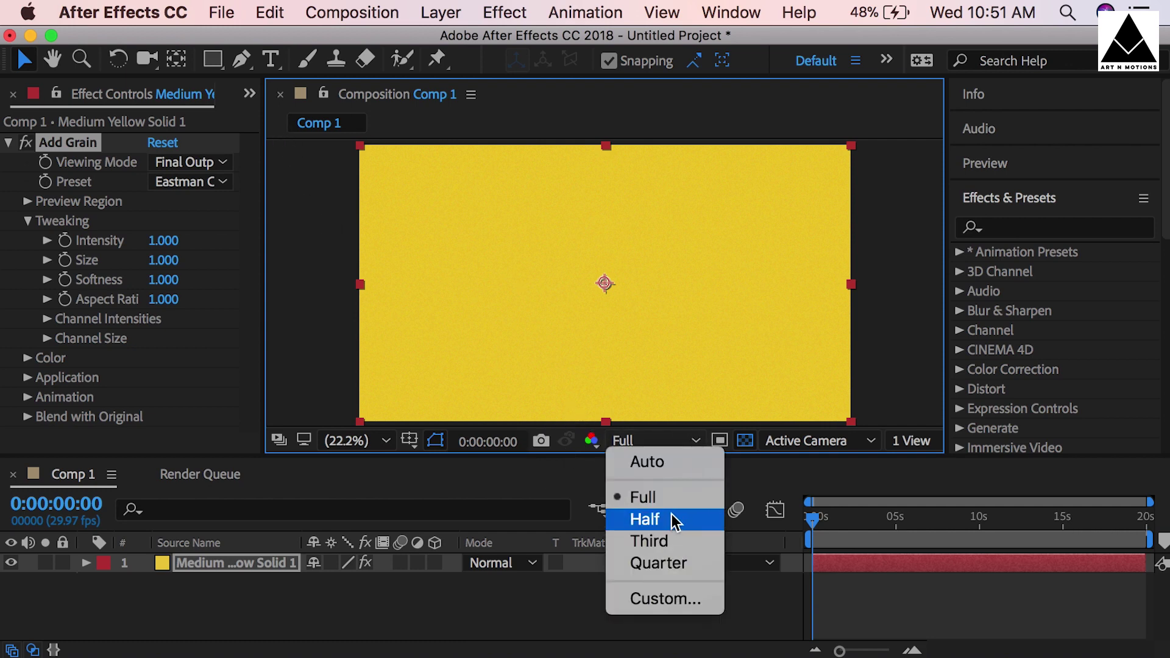
left_click(671, 564)
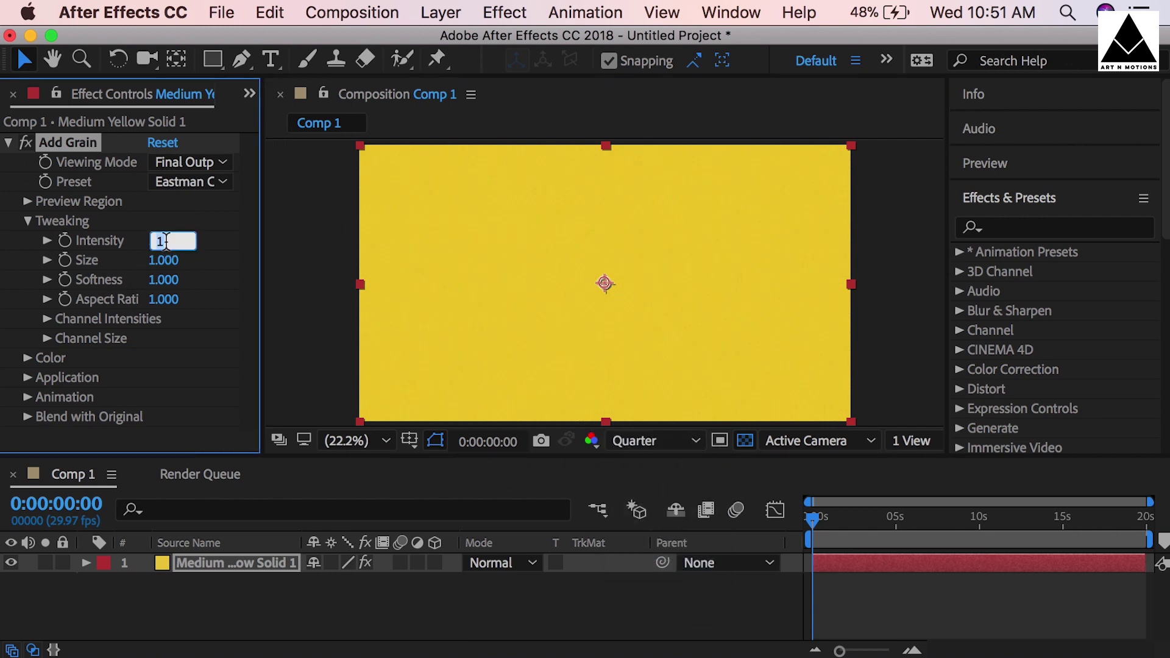
Step: Set the grain's tweaking values to intensity 4, size 4 and softness 0
type("4")
left_click(211, 258)
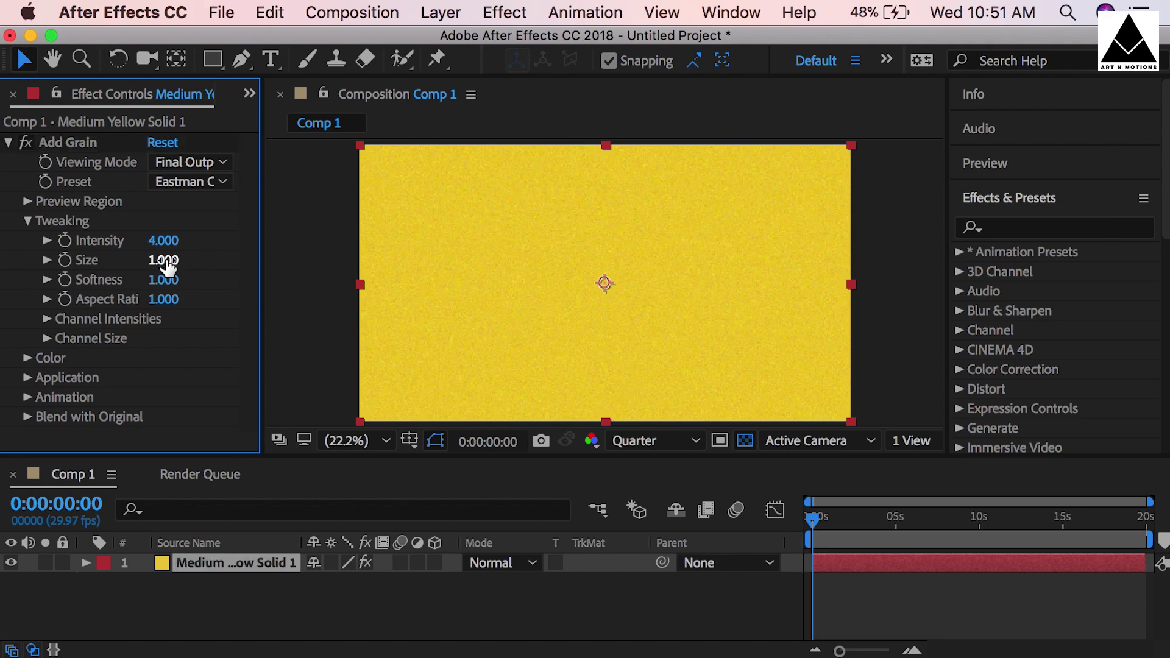
left_click(163, 261)
left_click(164, 280)
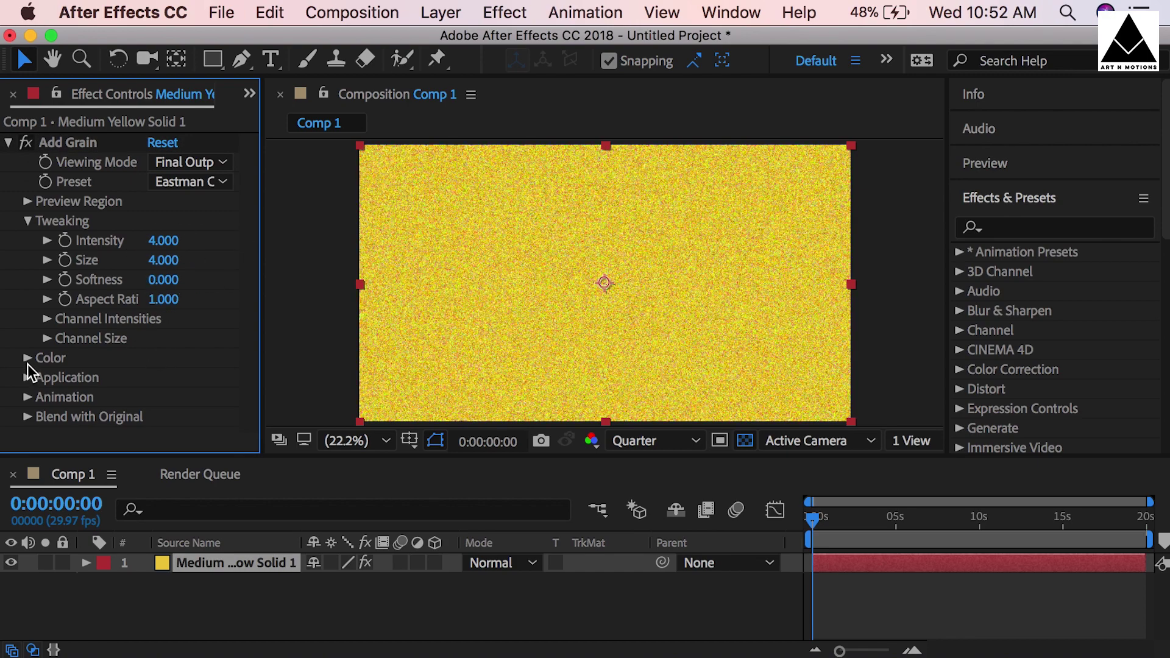
Step: Make the grain monochromatic and change its tint color to a golden yellow
left_click(26, 359)
left_click(156, 378)
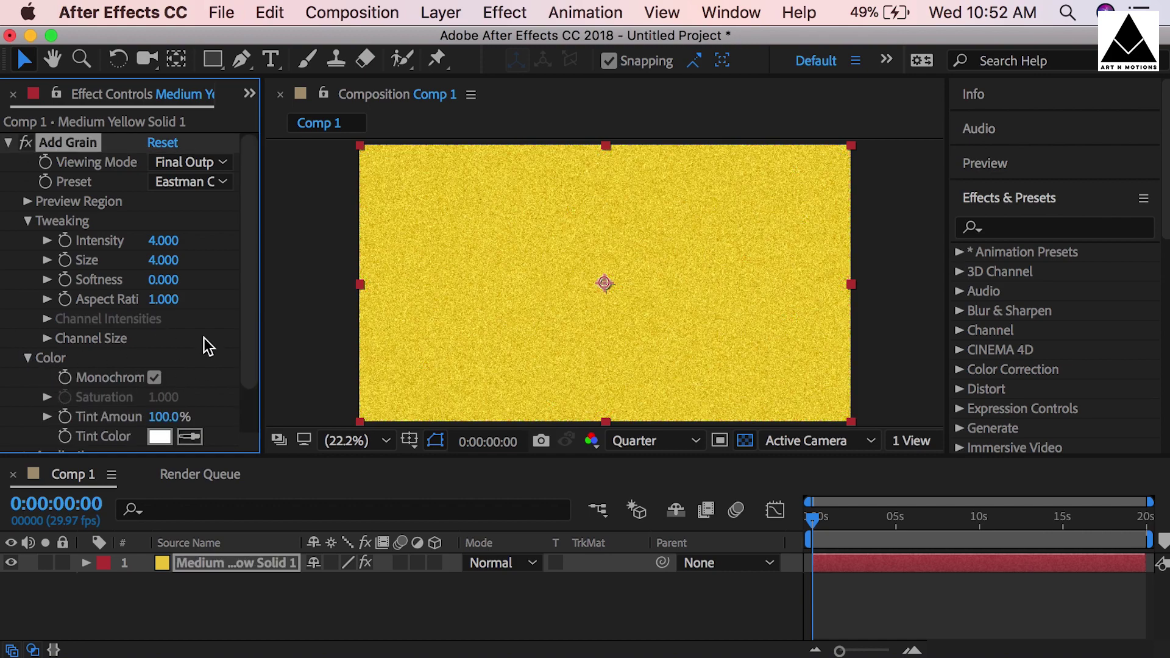
scroll(204, 337, "down", 2)
left_click(161, 384)
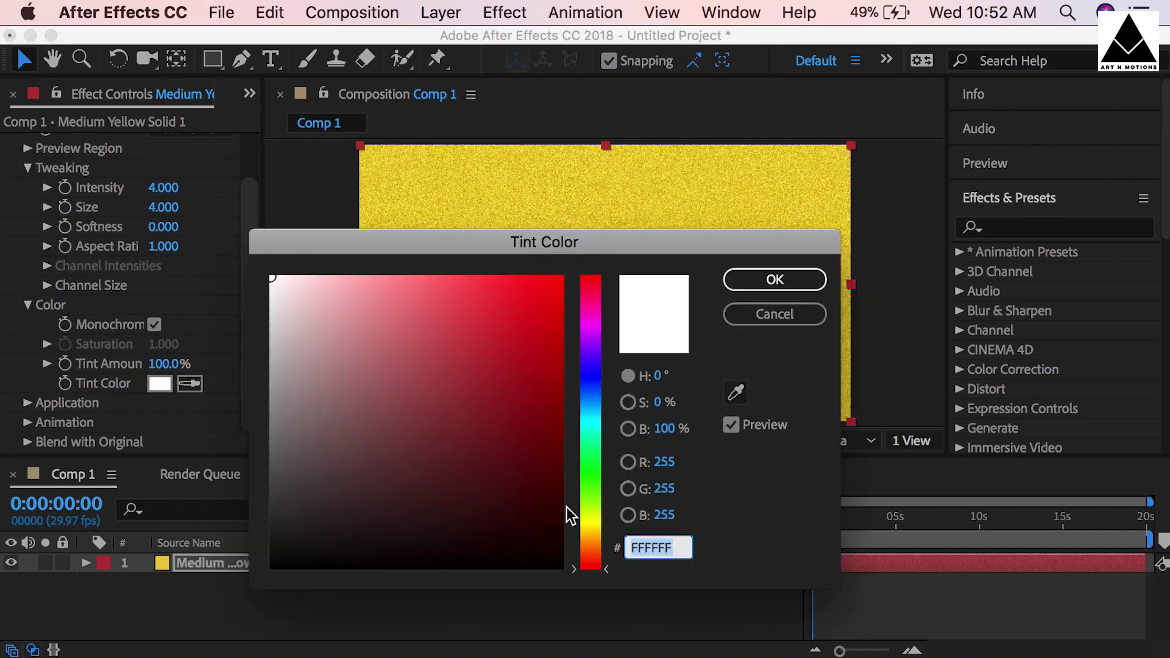
type("FFC901")
left_click_drag(504, 285, 513, 287)
left_click_drag(606, 530, 605, 527)
left_click(498, 301)
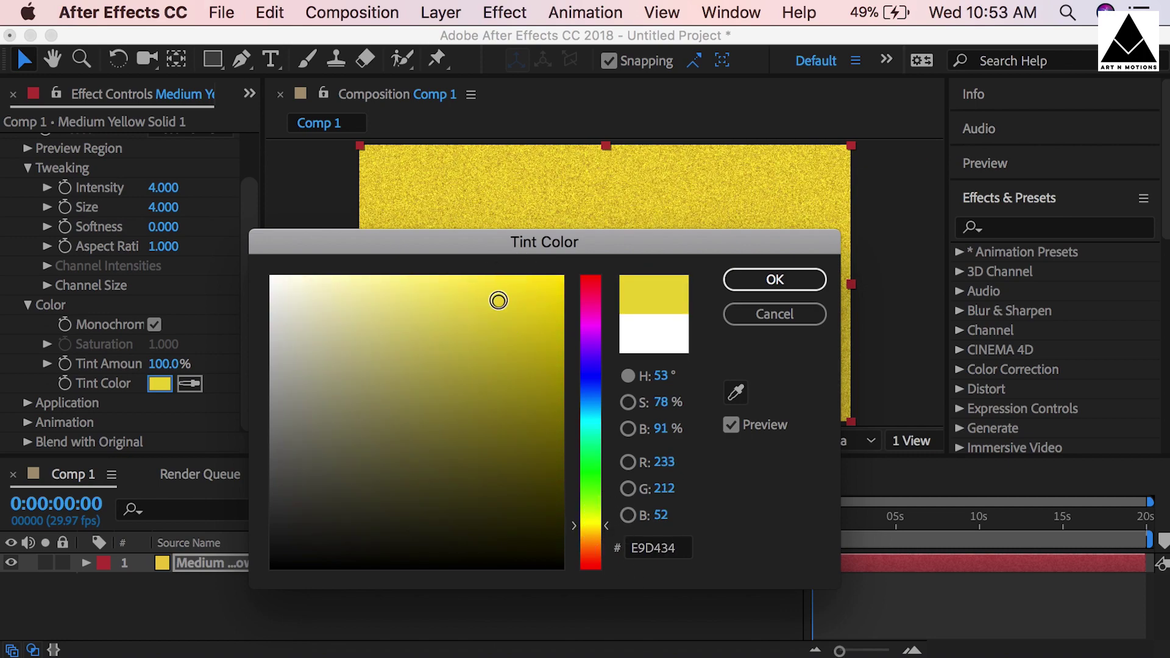
left_click(606, 528)
left_click(500, 294)
left_click(774, 279)
Step: Set the grain's application blending mode to Overlay and its midtones to 3
left_click(28, 403)
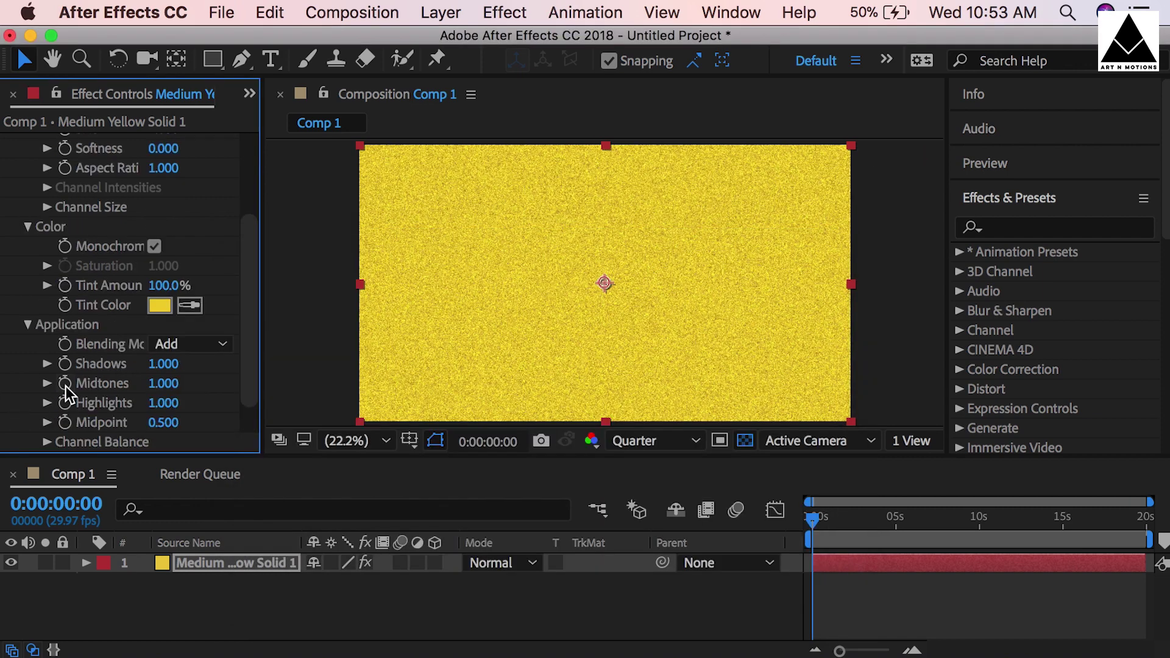
scroll(68, 395, "down", 2)
left_click(191, 304)
left_click(194, 413)
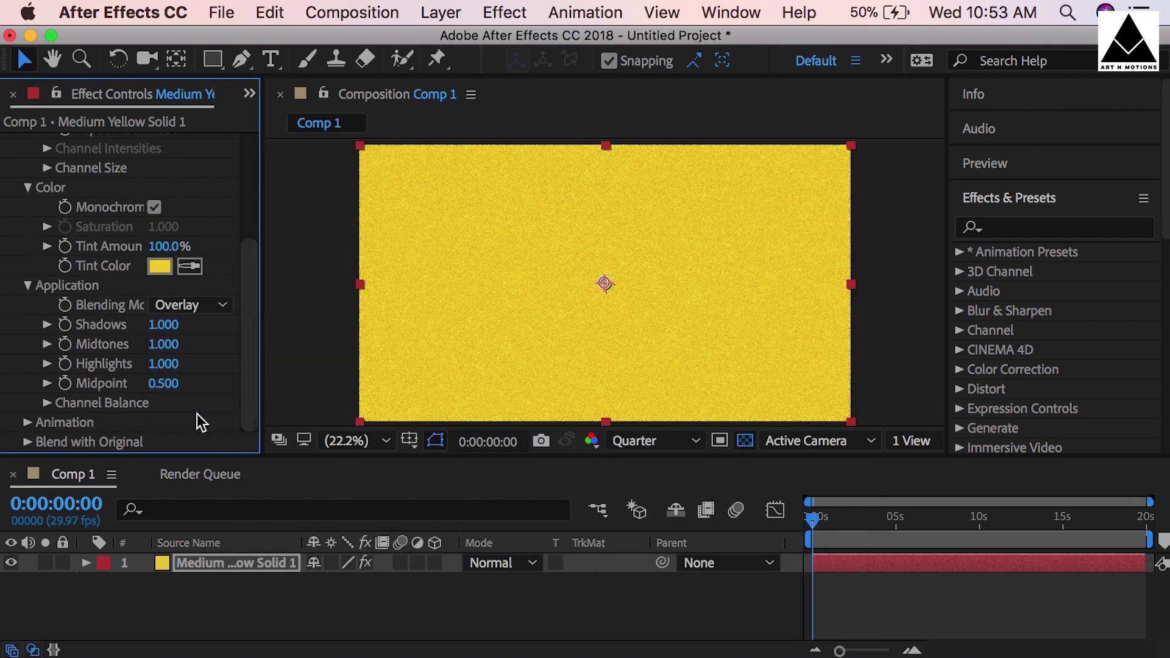
left_click(164, 344)
type("3")
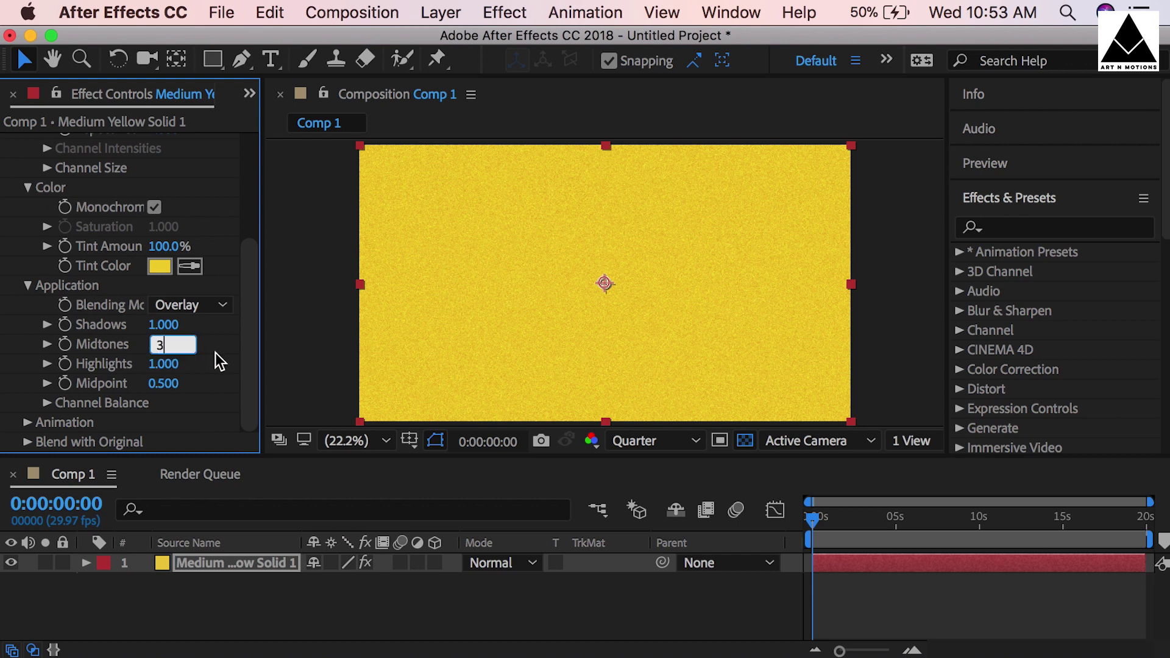
key("Return")
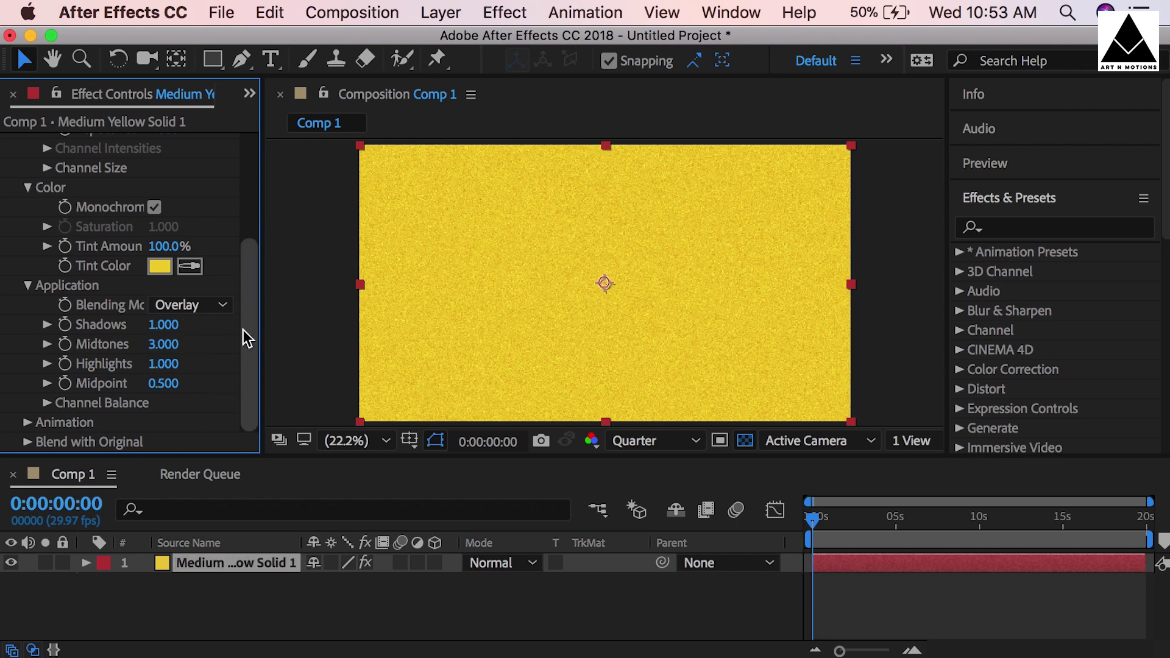
Step: Stop the grain's motion by setting its animation speed to 0
left_click(27, 423)
scroll(217, 378, "down", 3)
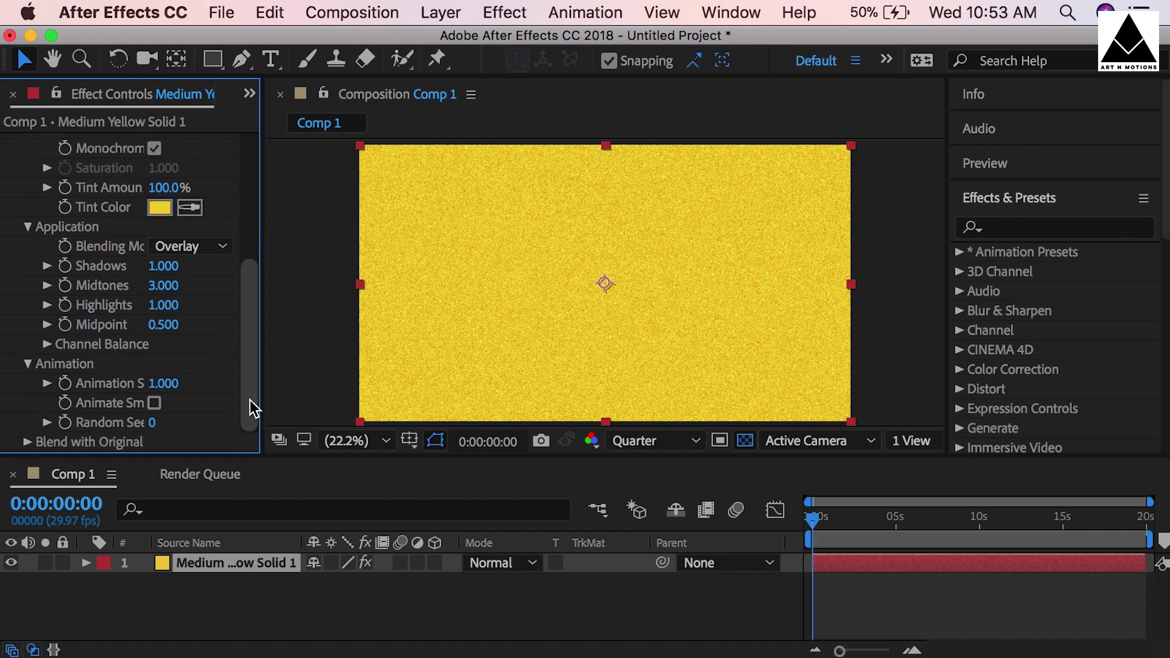
left_click(163, 382)
type("0")
key("Return")
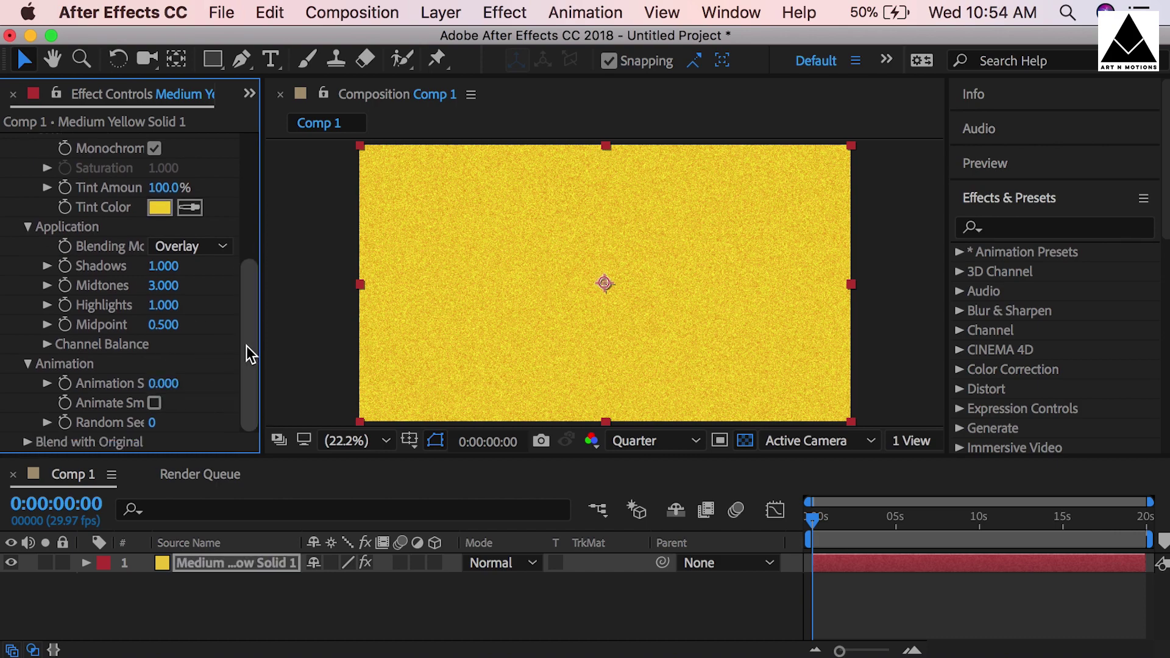
Step: Inspect the grain at Full preview resolution and return the viewer to Quarter
left_click(633, 442)
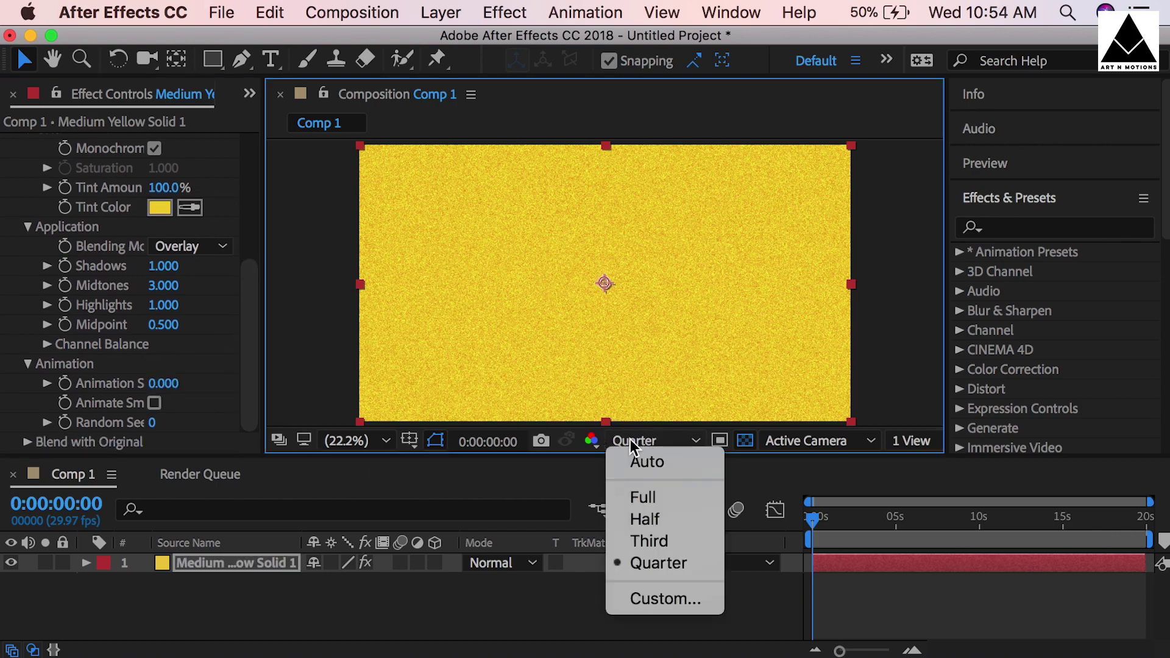
left_click(640, 493)
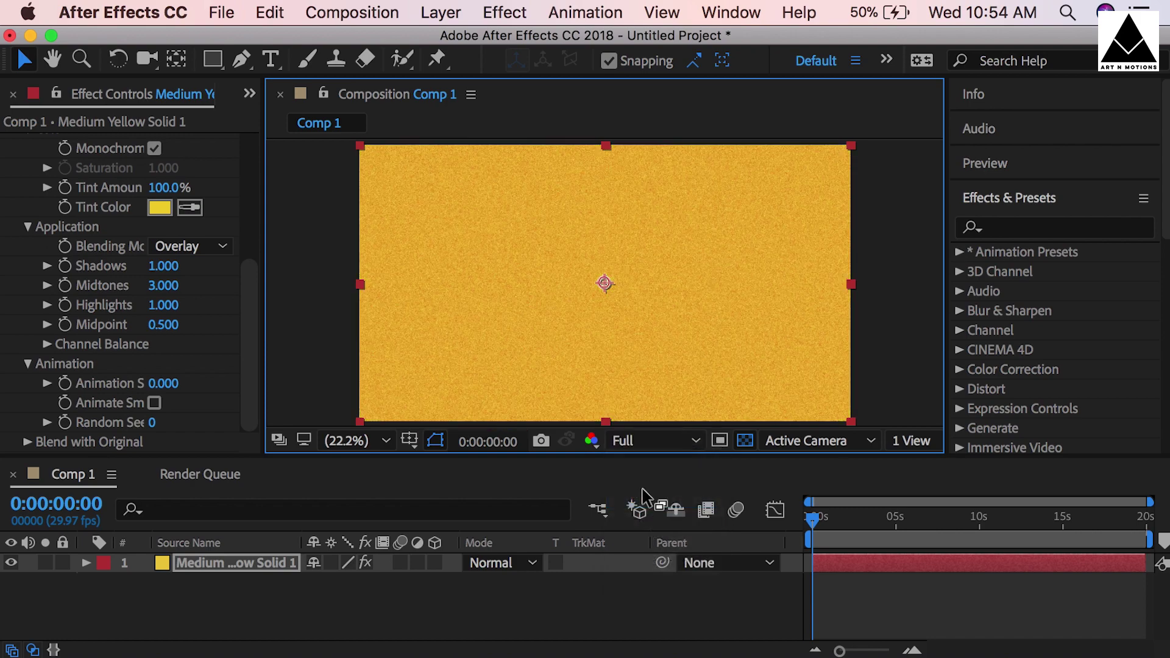
left_click(640, 442)
left_click(641, 561)
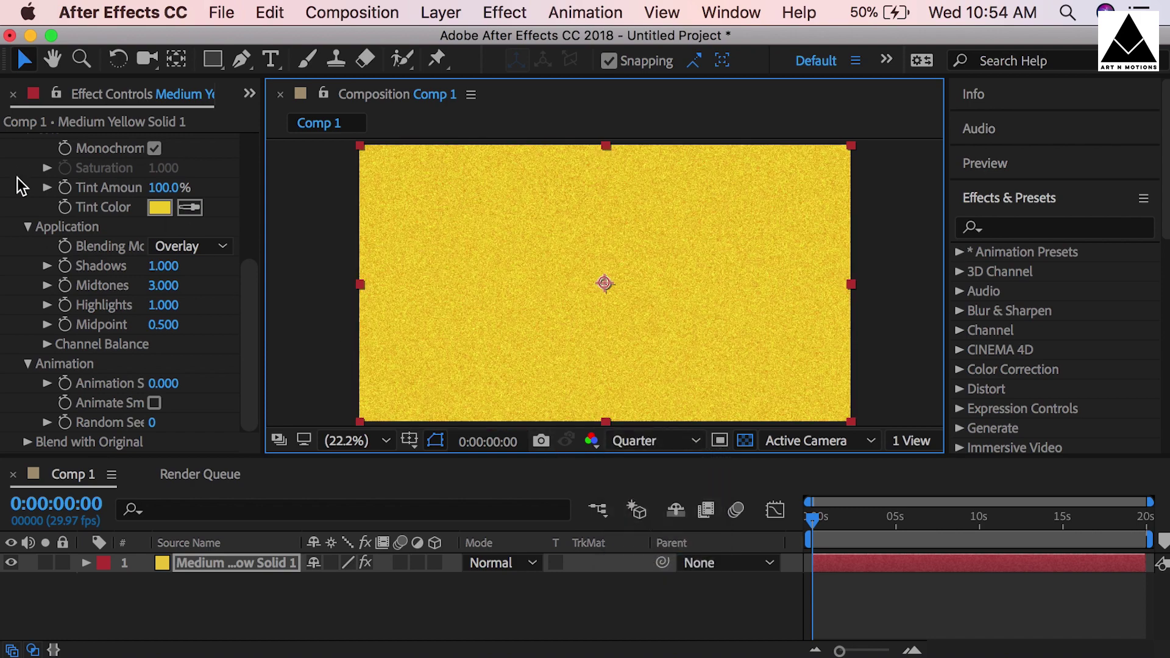
Step: Collapse the Add Grain settings and apply the Fractal Noise effect to the yellow solid
scroll(18, 183, "up", 5)
left_click(9, 143)
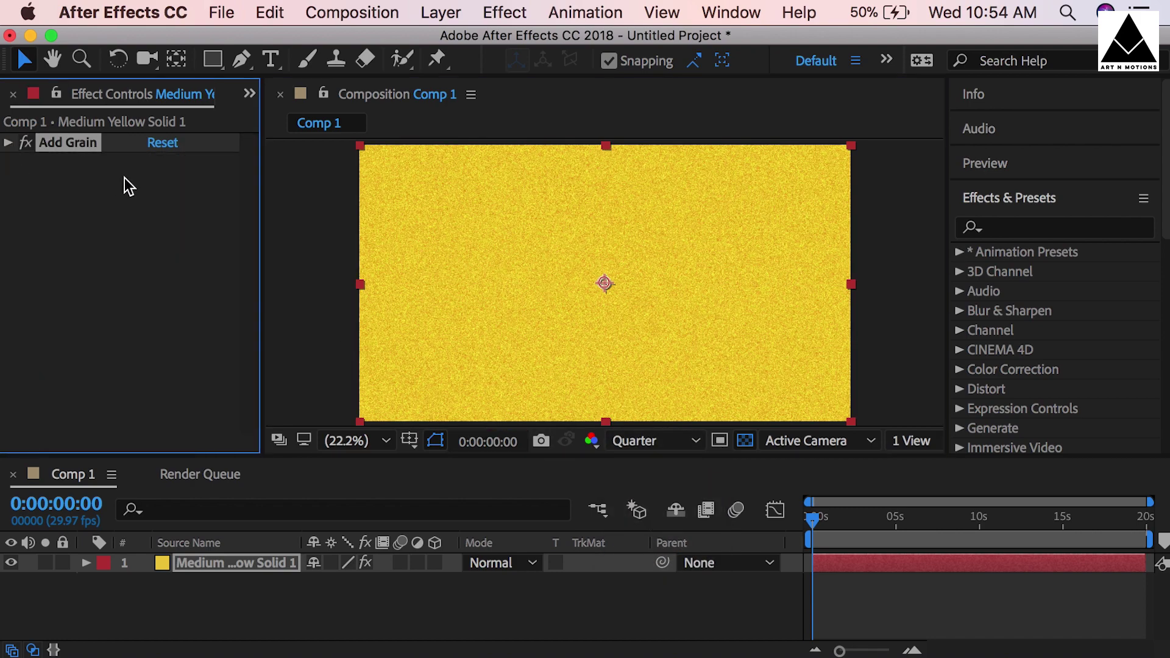
left_click(505, 12)
mouse_move(585, 404)
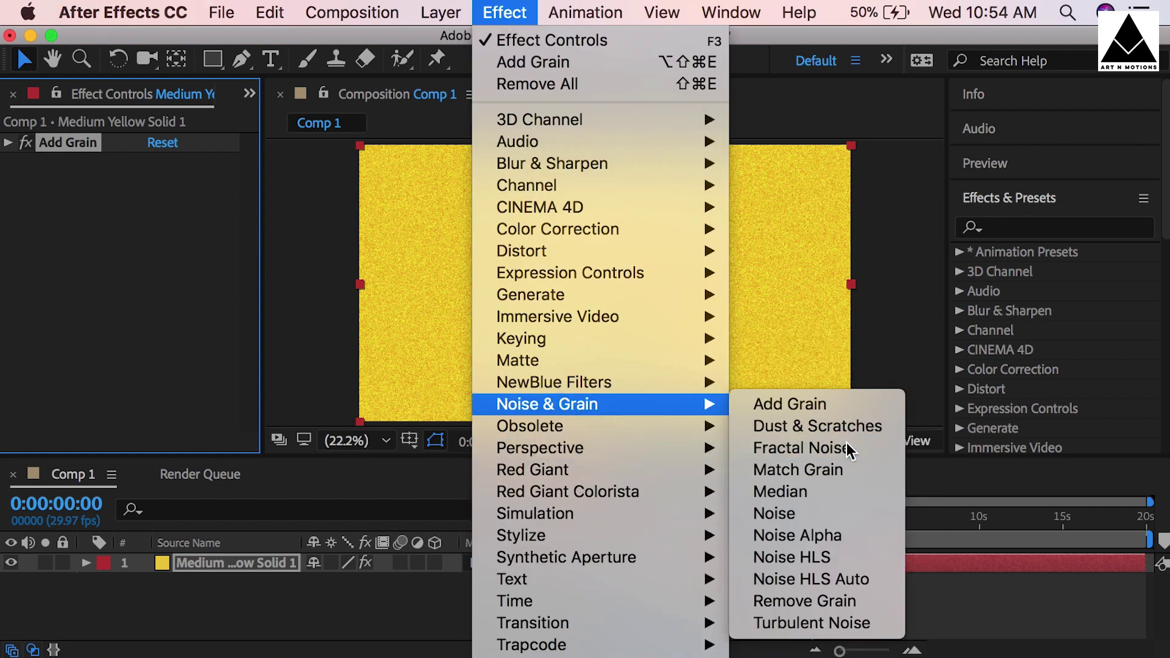
left_click(850, 450)
scroll(245, 174, "up", 1)
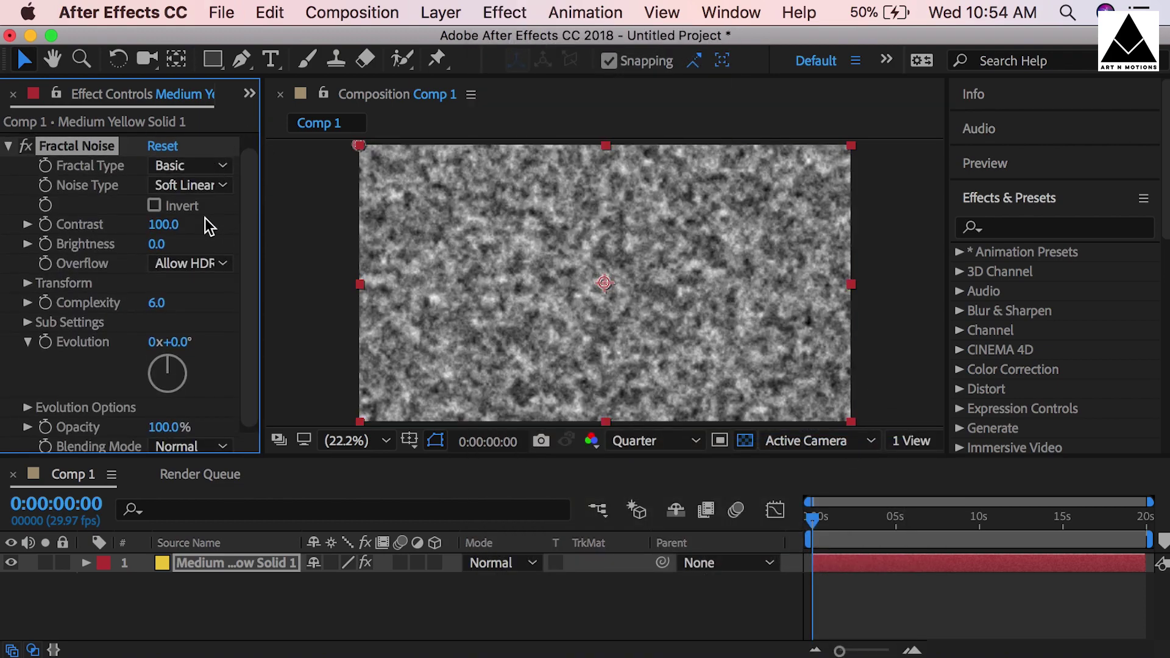
Step: Set the fractal noise's type to Spline and its contrast to 150
left_click_drag(159, 224, 186, 226)
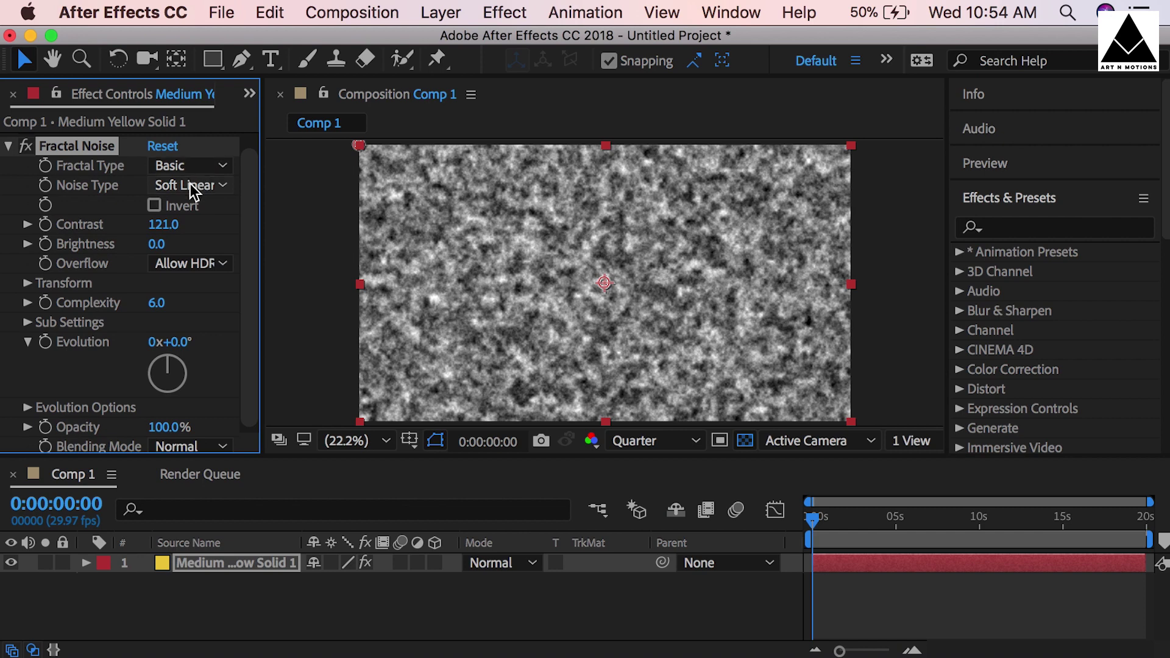
left_click(190, 184)
left_click(186, 271)
left_click_drag(161, 224, 213, 230)
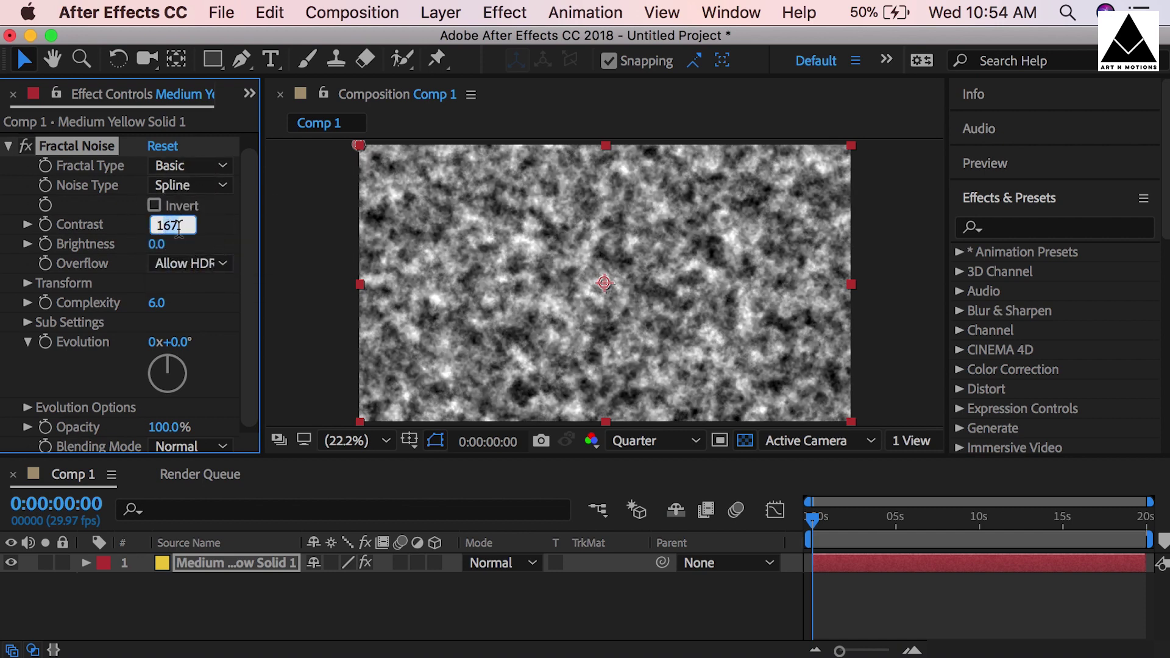
left_click(235, 281)
Step: Set the Fractal Noise effect's blending mode to Soft Light
left_click_drag(248, 285, 246, 324)
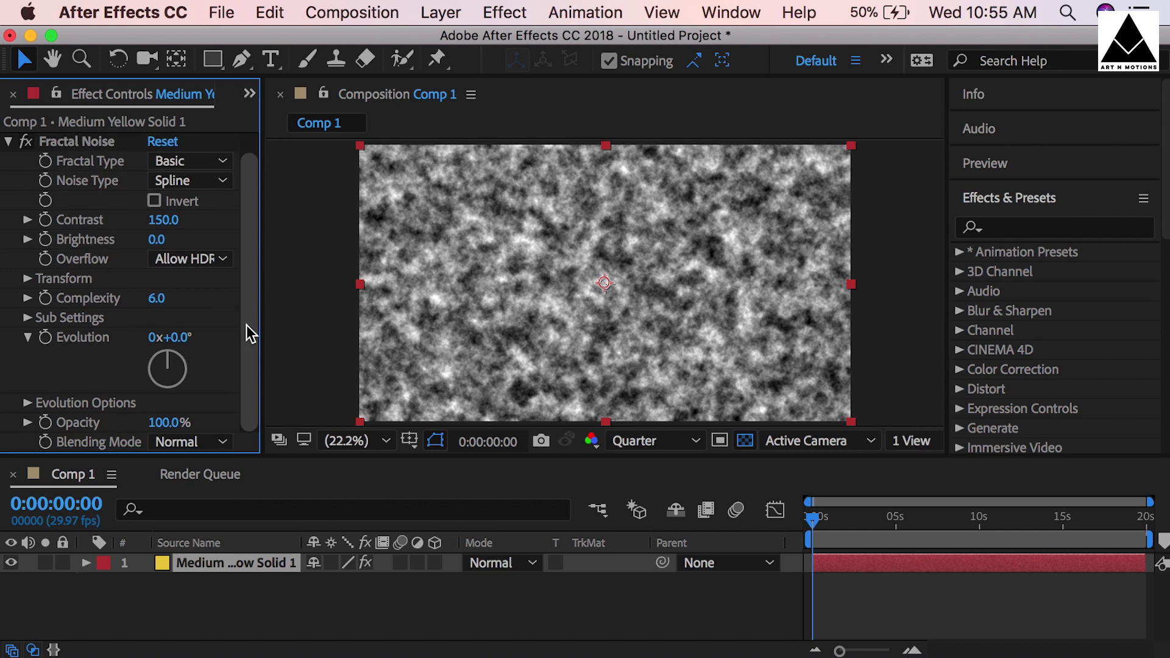
left_click(201, 444)
left_click(249, 458)
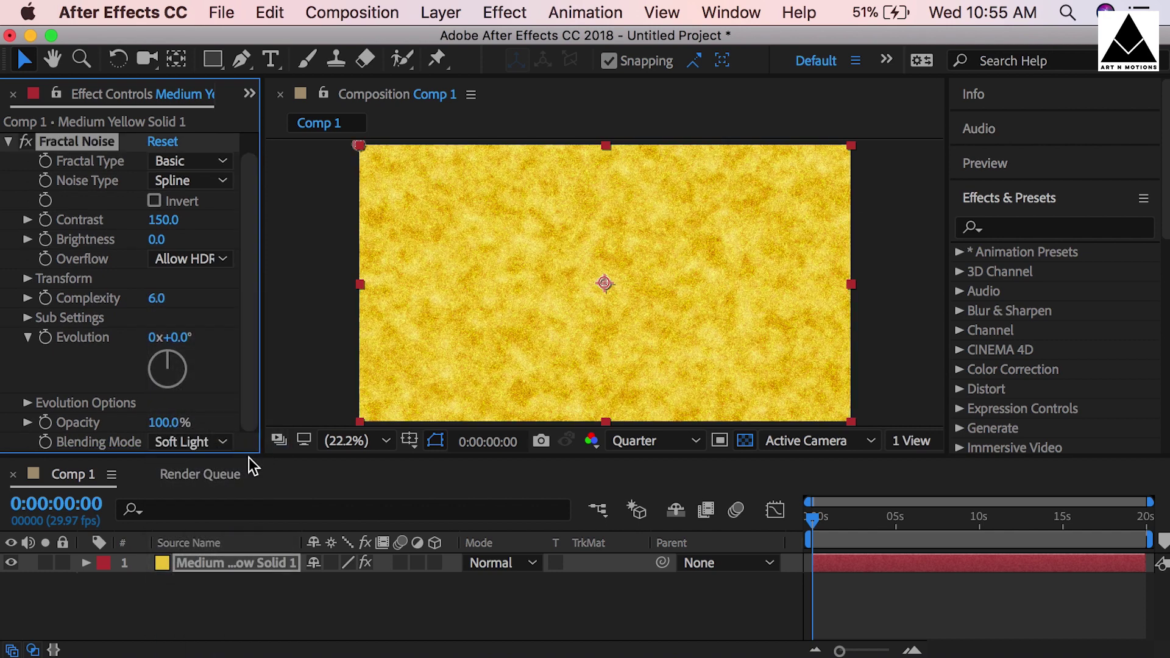
Step: Set the Fractal Noise brightness to 20 and preview the texture at Full resolution
left_click(158, 241)
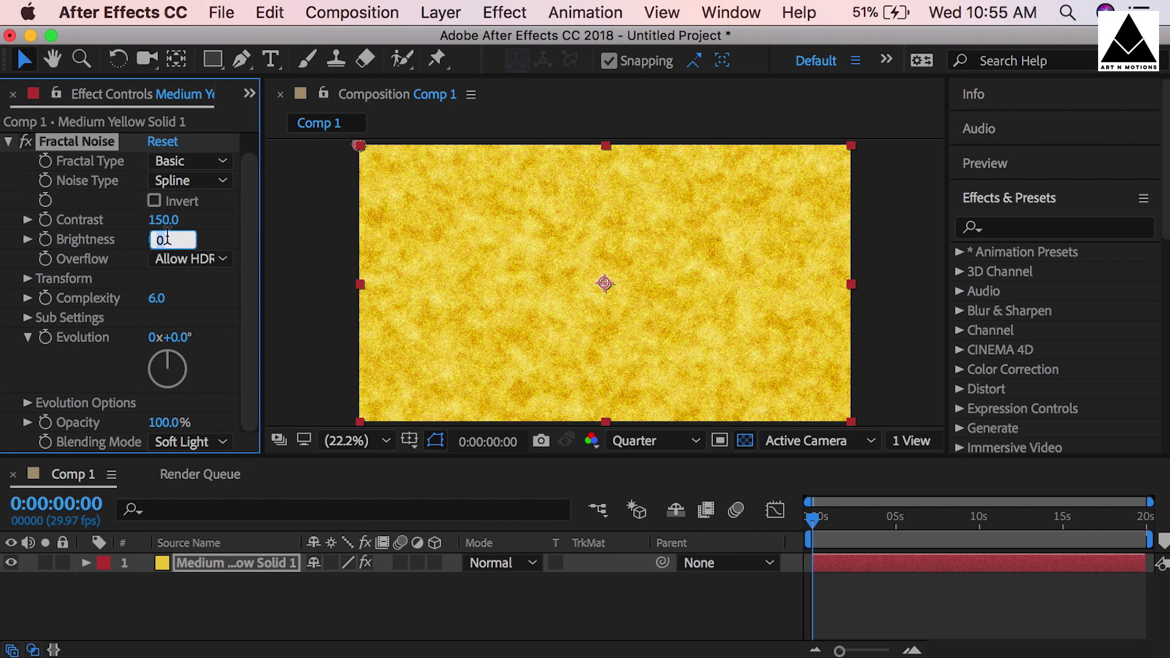
type("20")
key("Return")
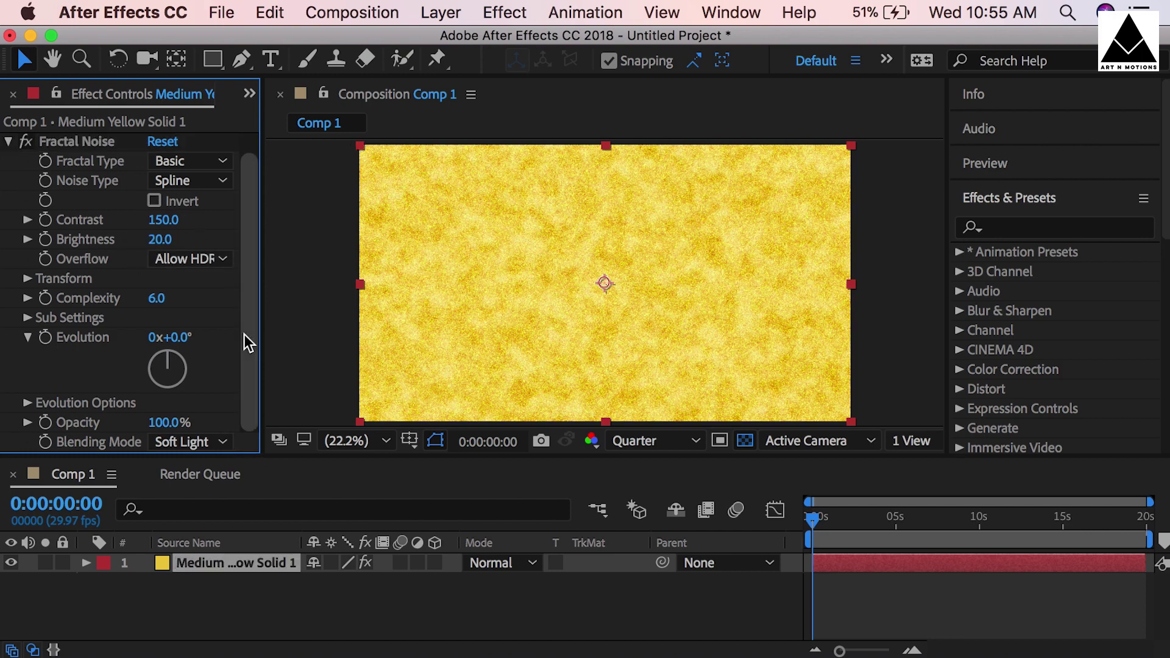
left_click(637, 441)
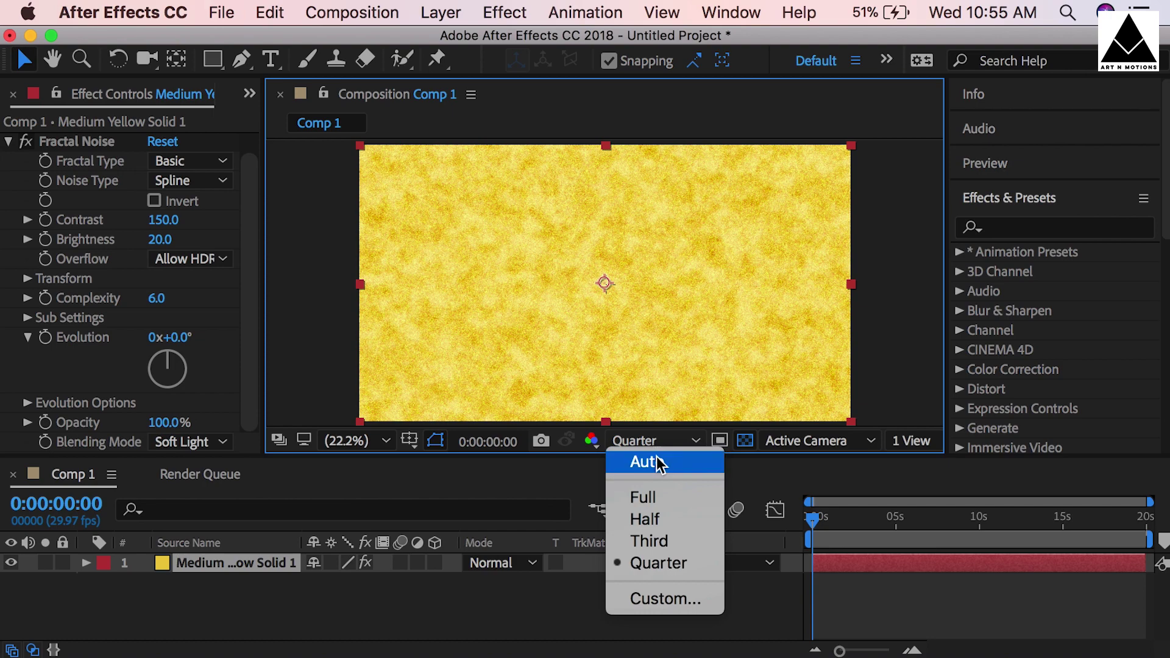
left_click(656, 496)
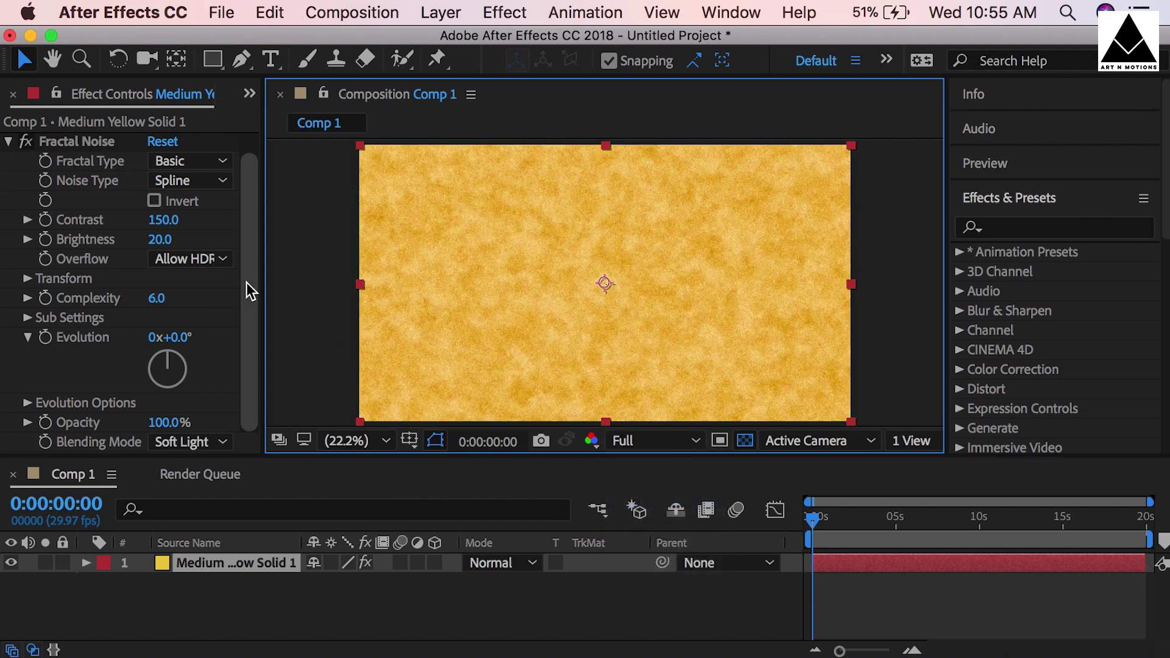
Step: Change the Fractal Noise effect's noise type to Linear and collapse its settings
left_click(222, 179)
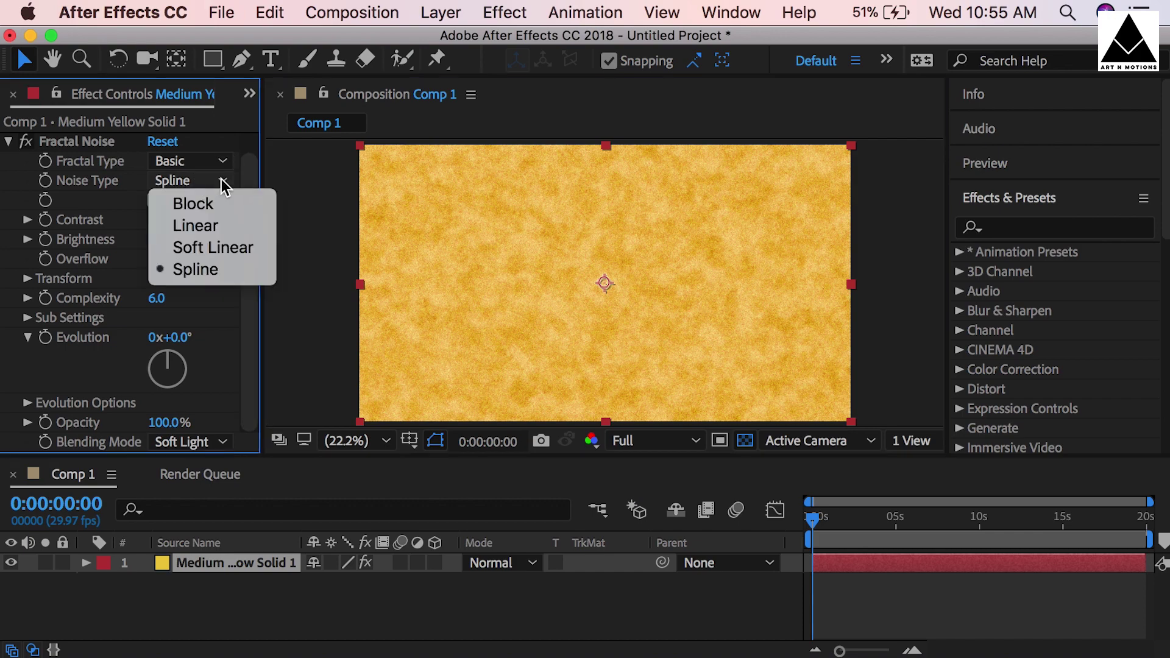
left_click(183, 226)
left_click_drag(252, 195, 251, 152)
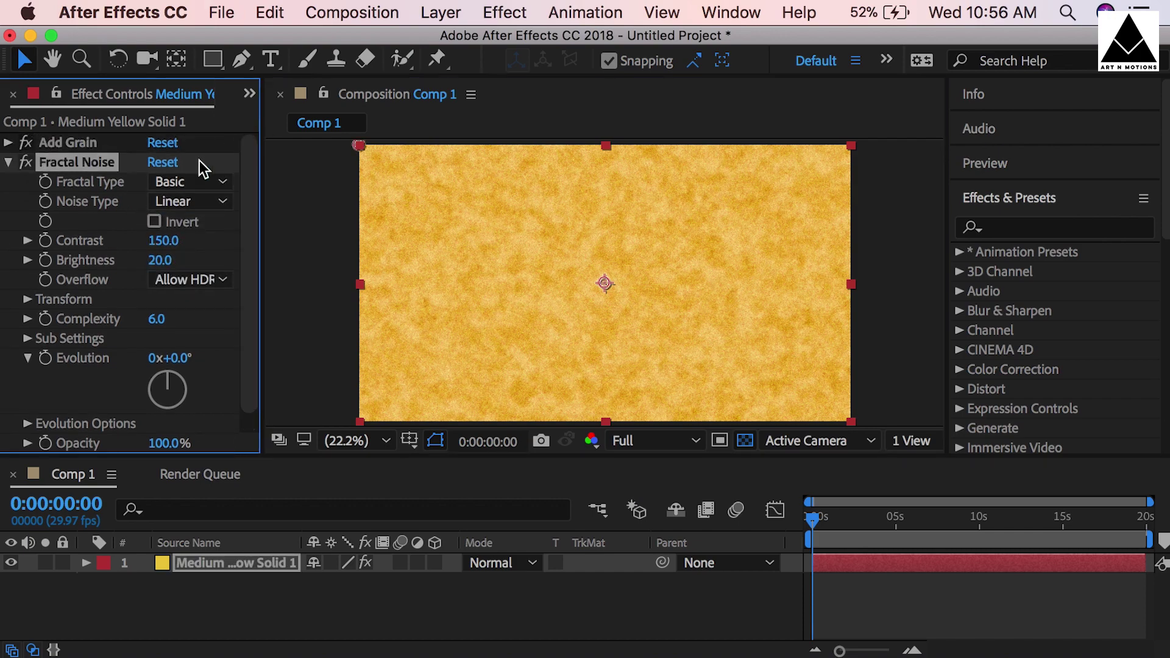
left_click(10, 165)
Step: Return the viewer to Quarter resolution, disable Add Grain and Fractal Noise on the yellow solid, and deselect it
left_click(665, 440)
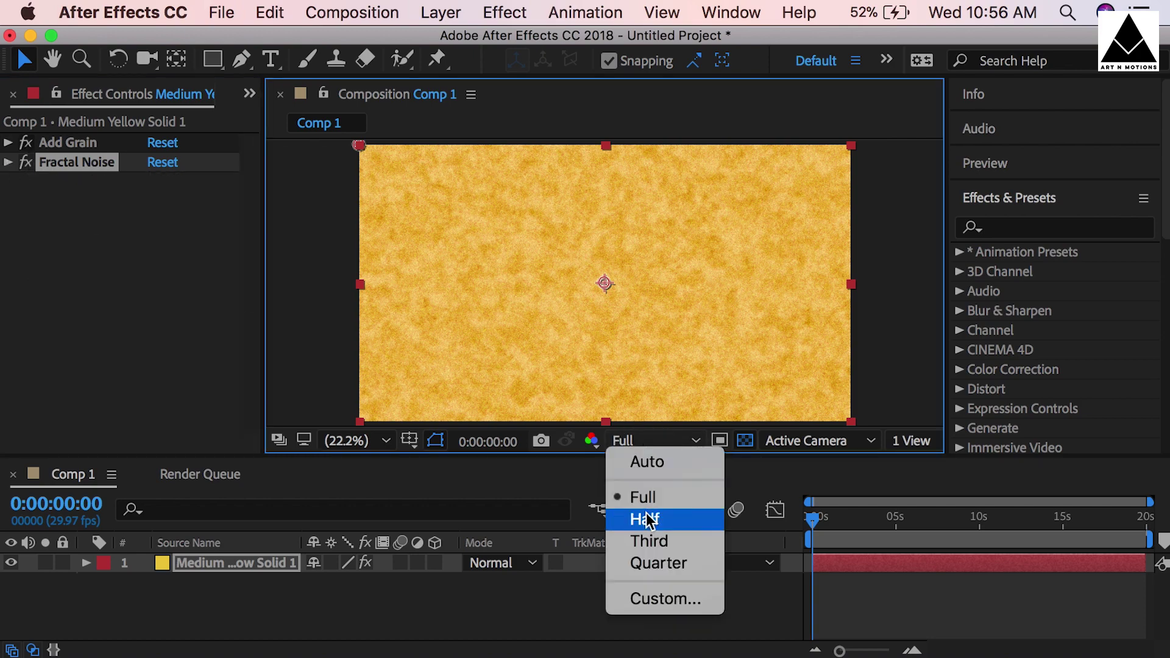
left_click(637, 558)
left_click(26, 162)
left_click(25, 143)
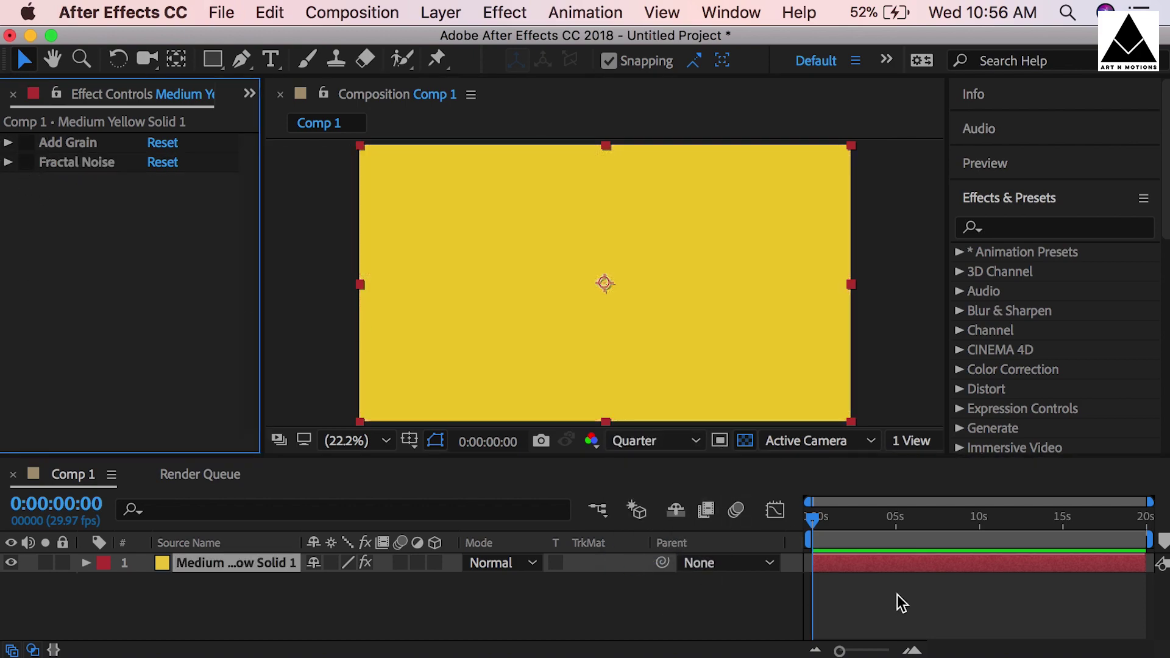
left_click(898, 606)
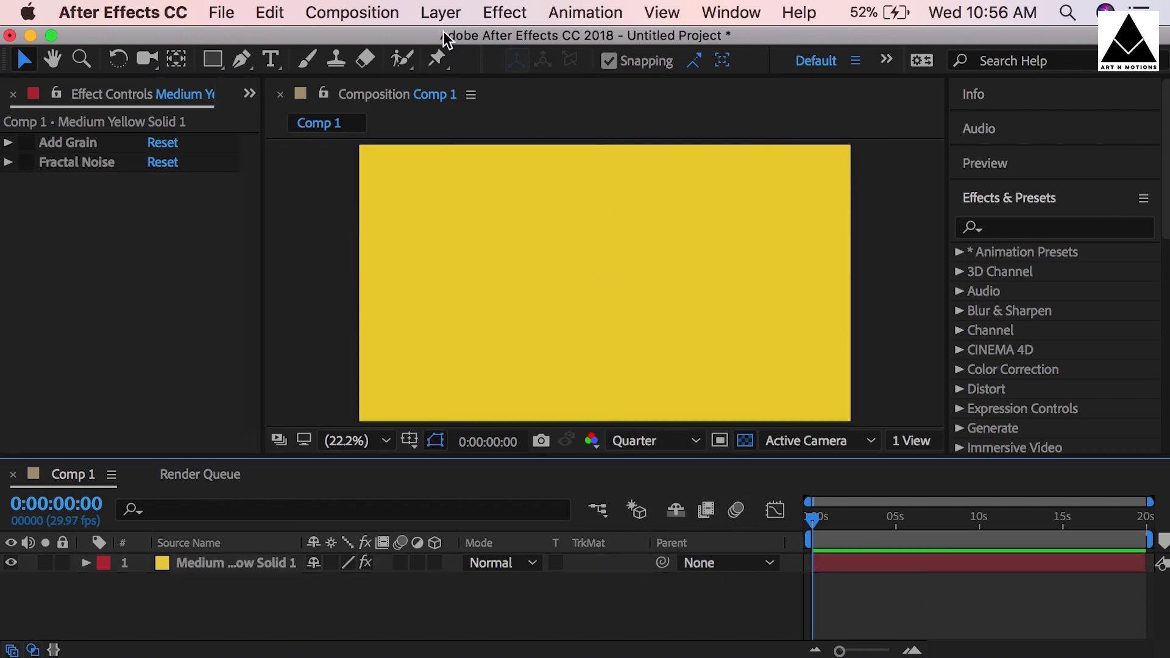
Step: Draw a closed Pen tool shape over the left third of the composition, with a wavy right edge and its other sides beyond the frame
left_click(241, 59)
left_click(366, 441)
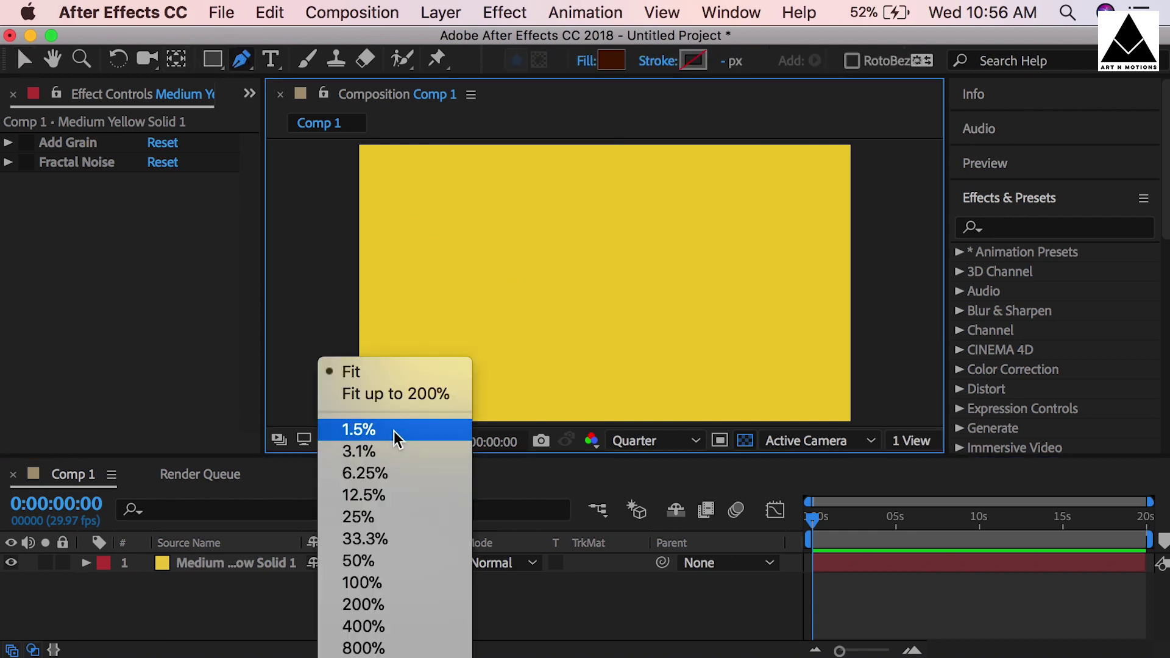
left_click(373, 562)
scroll(604, 319, "down", 3)
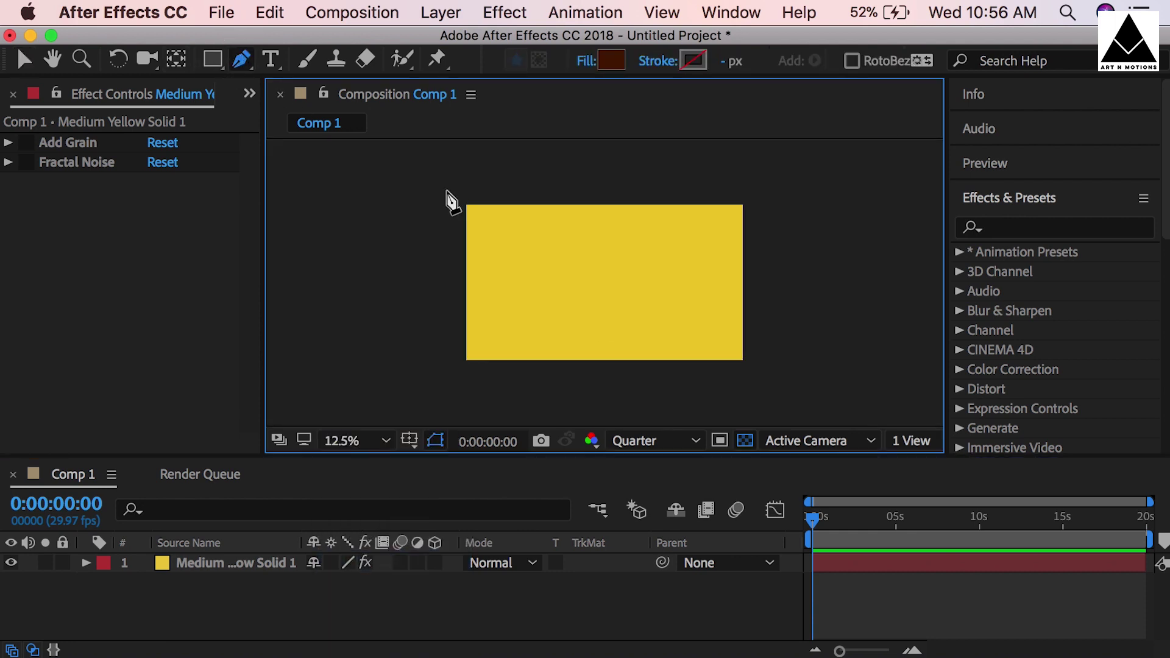
left_click(447, 192)
left_click(516, 190)
left_click(550, 233)
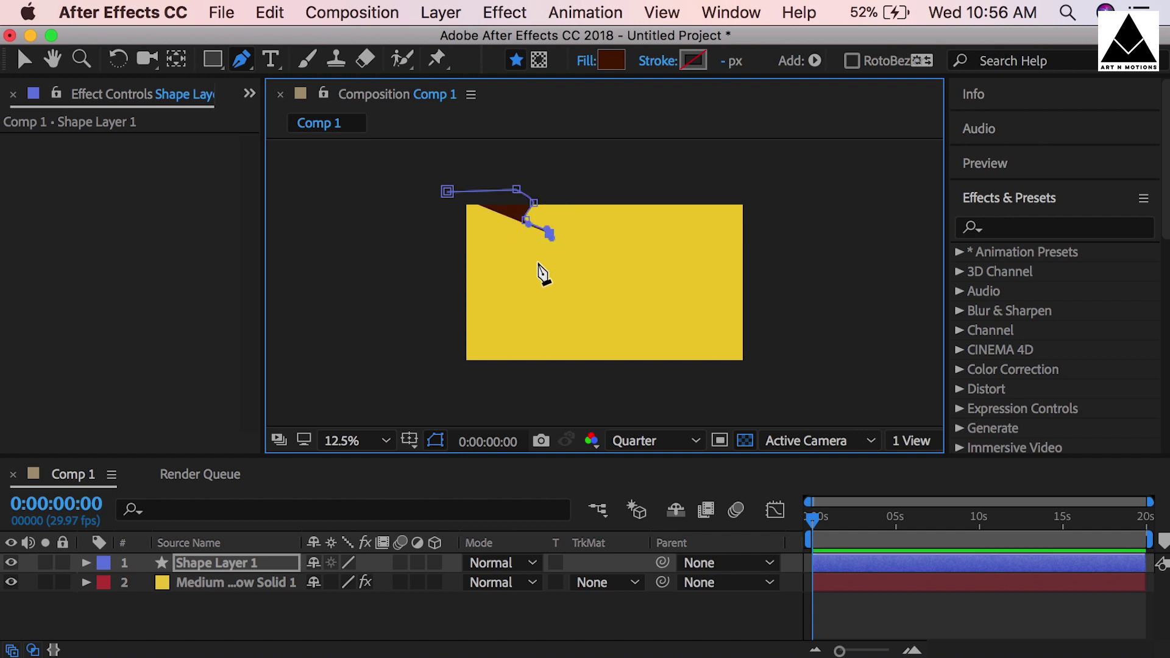
left_click(544, 253)
left_click(581, 276)
left_click(549, 305)
left_click(560, 319)
left_click(544, 331)
left_click(559, 342)
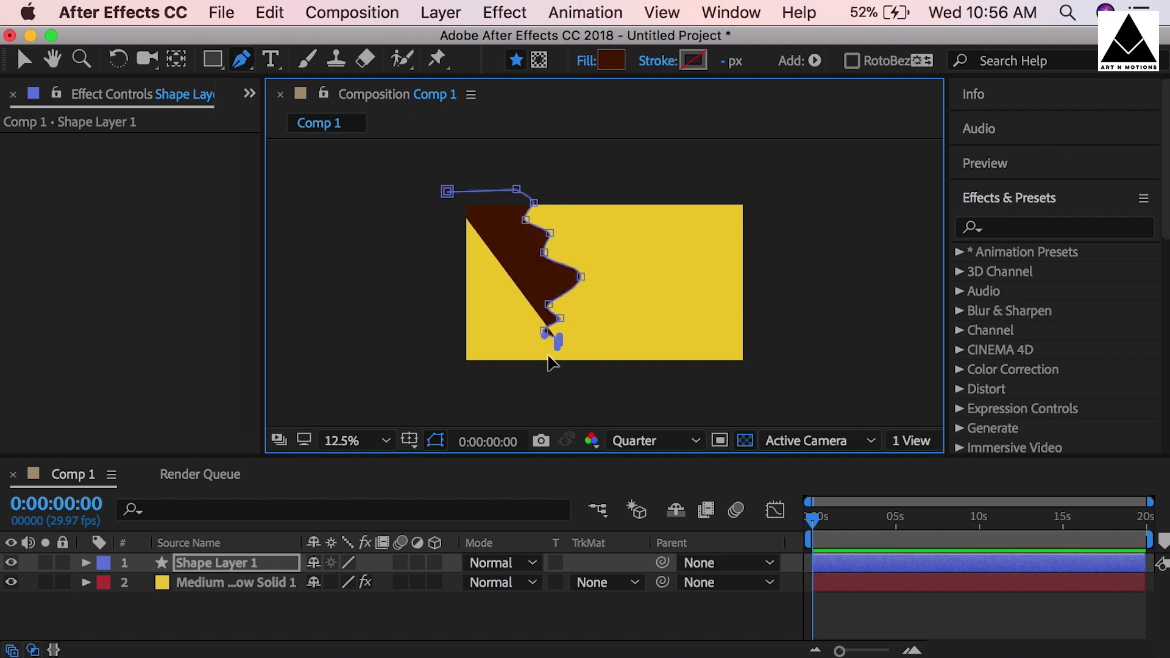
left_click(545, 354)
left_click(535, 382)
left_click(447, 383)
left_click(447, 191)
Step: Reposition the anchor points along the brown shape's right edge to soften its waves
key("period")
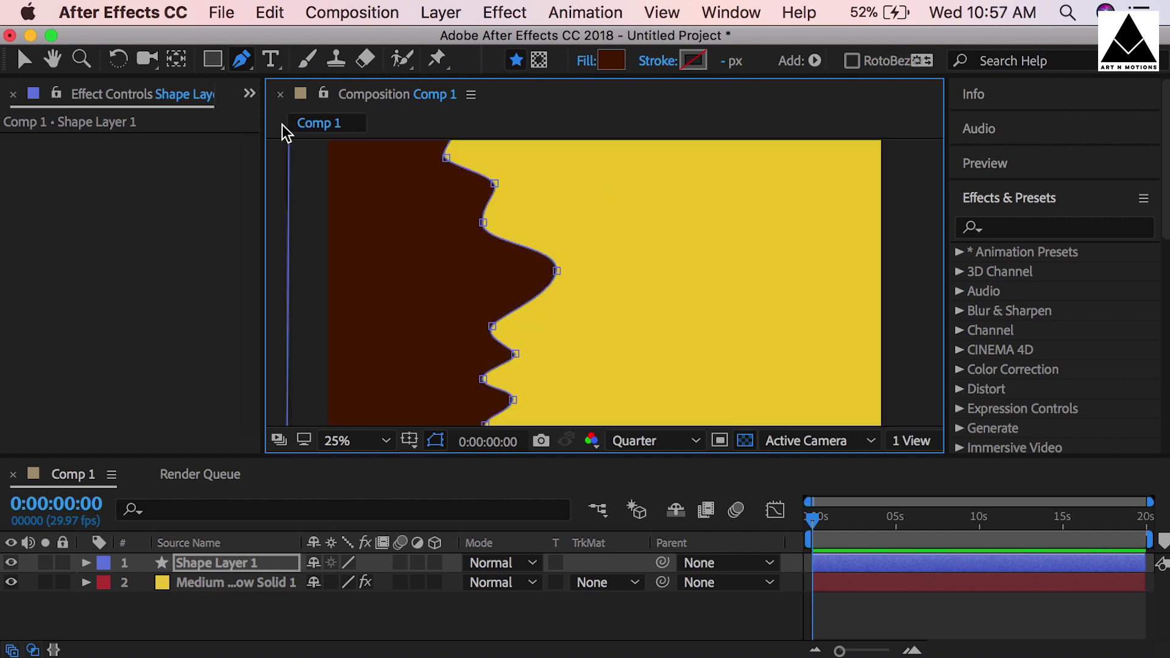
left_click(23, 59)
left_click_drag(558, 271, 534, 272)
left_click_drag(492, 326, 515, 323)
left_click_drag(534, 272, 538, 272)
left_click(515, 353)
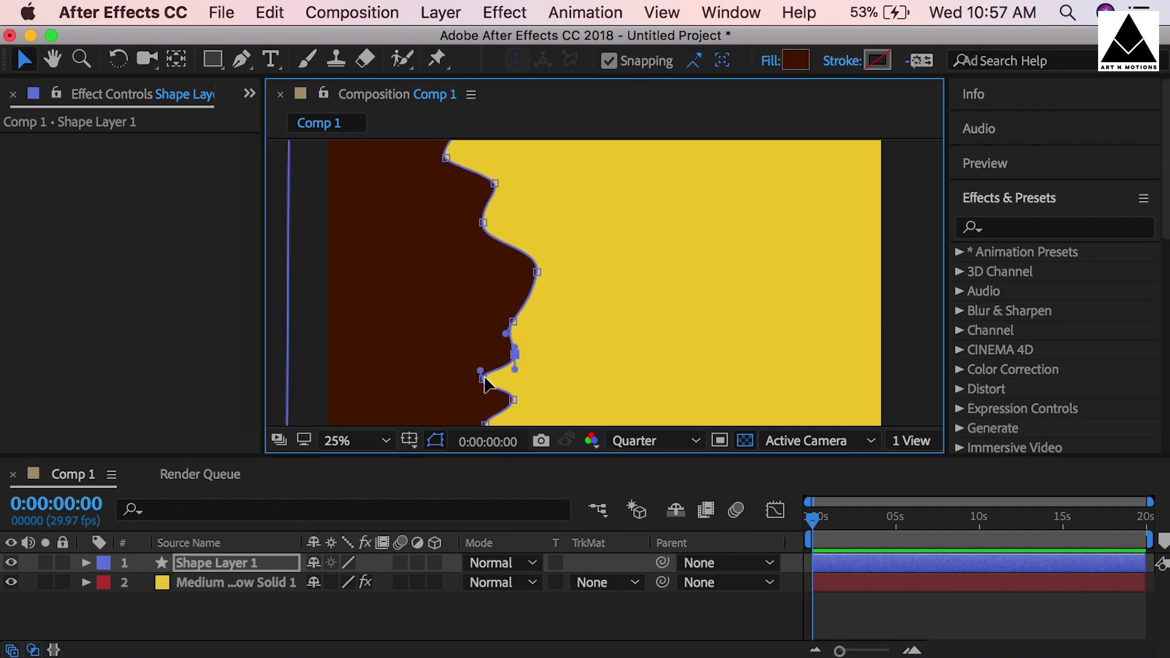
left_click_drag(484, 379, 503, 379)
key("space")
left_click_drag(602, 274, 676, 341)
left_click_drag(556, 290, 557, 290)
left_click_drag(520, 225, 538, 229)
mouse_move(501, 163)
left_mouse_down()
mouse_move(541, 174)
mouse_move(548, 232)
left_mouse_up()
left_click(537, 224)
left_click(818, 548)
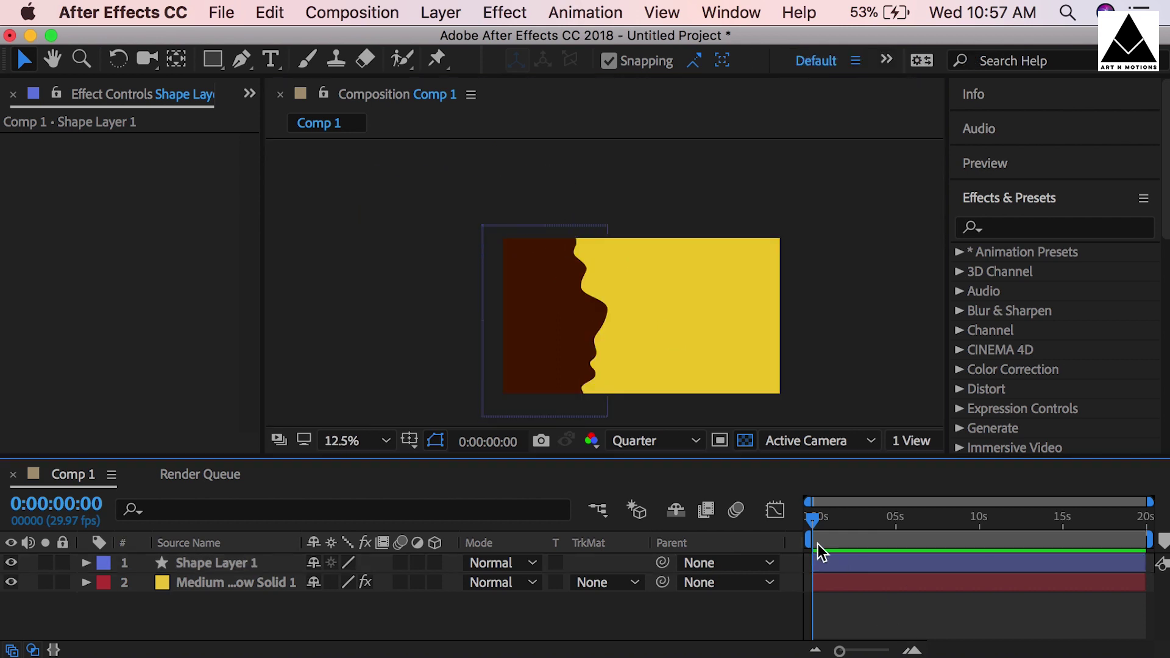
Step: Select the wavy shape layer and change its fill type from solid color to linear gradient
left_click(823, 559)
double_click(607, 312)
key("period")
key("comma")
left_click(821, 561)
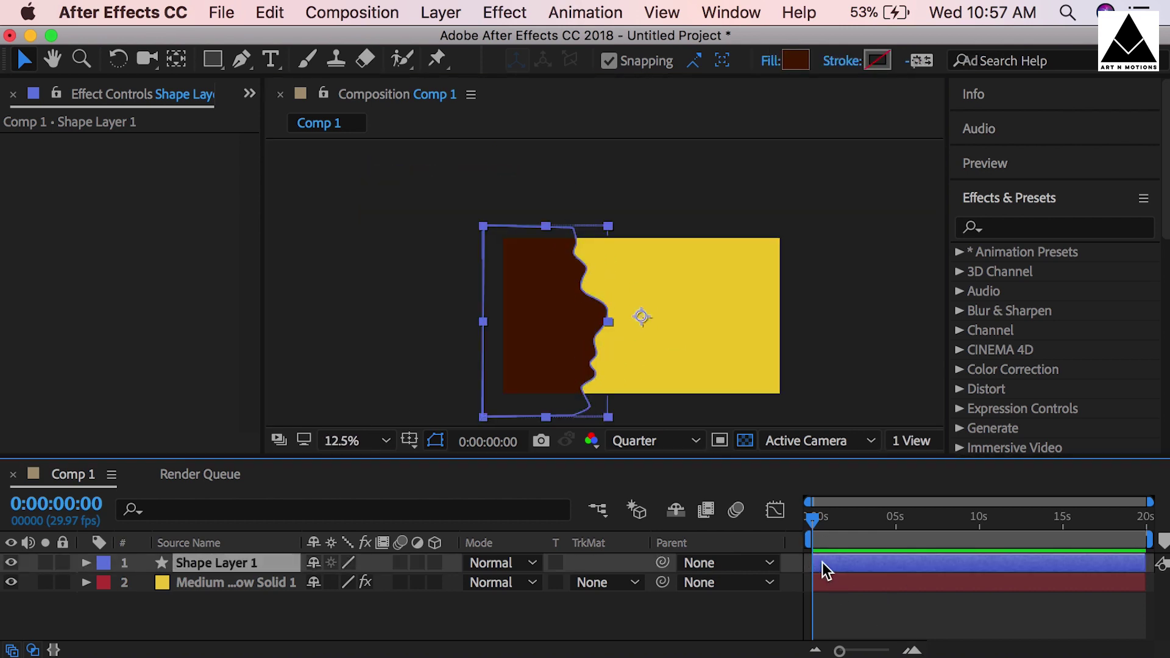
left_click(771, 64)
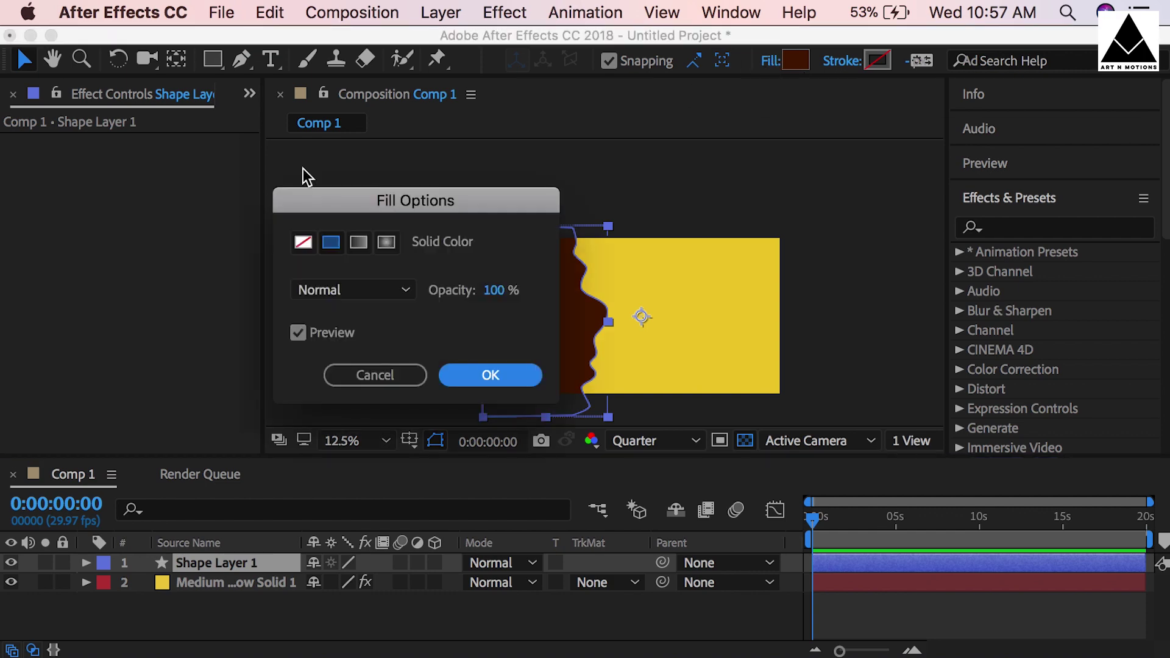
left_click(360, 240)
left_click(488, 374)
Step: Review the fill gradient's color and opacity stops and adjust the hue of the teal end stop
left_click(799, 60)
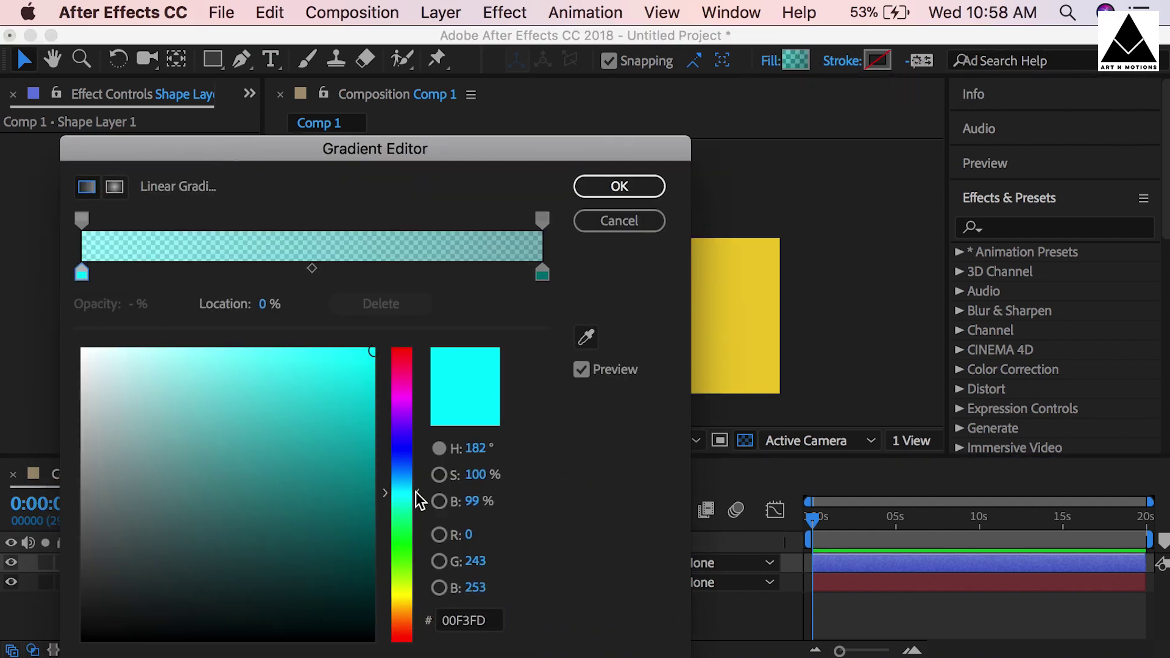
left_click_drag(463, 148, 1044, 115)
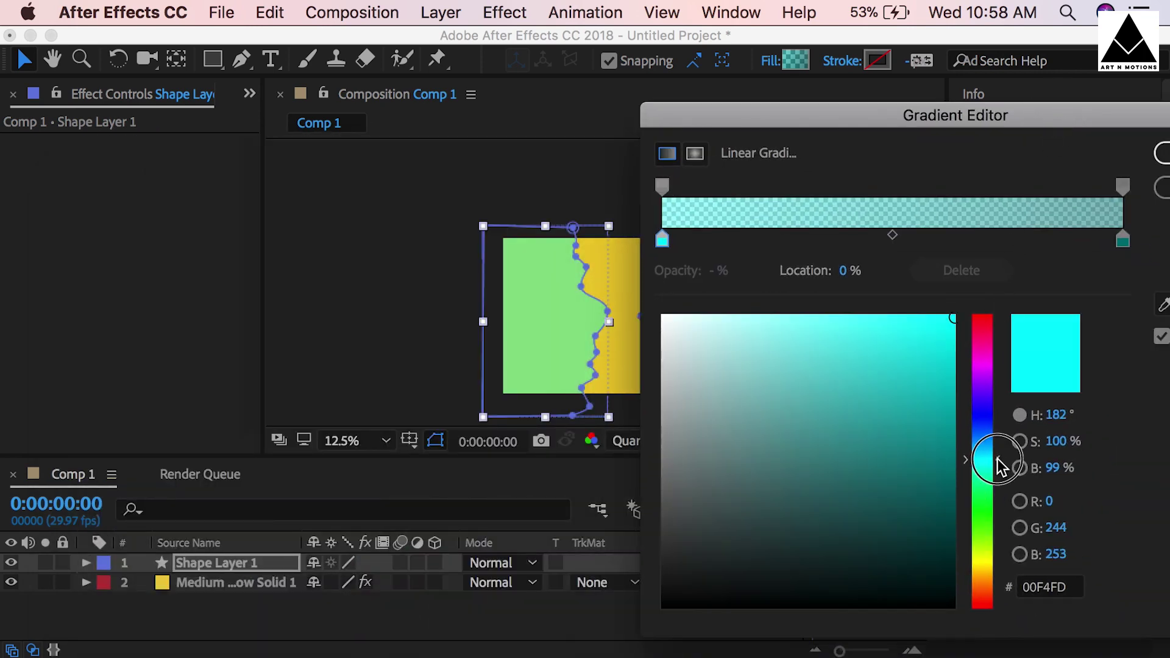
left_click(662, 185)
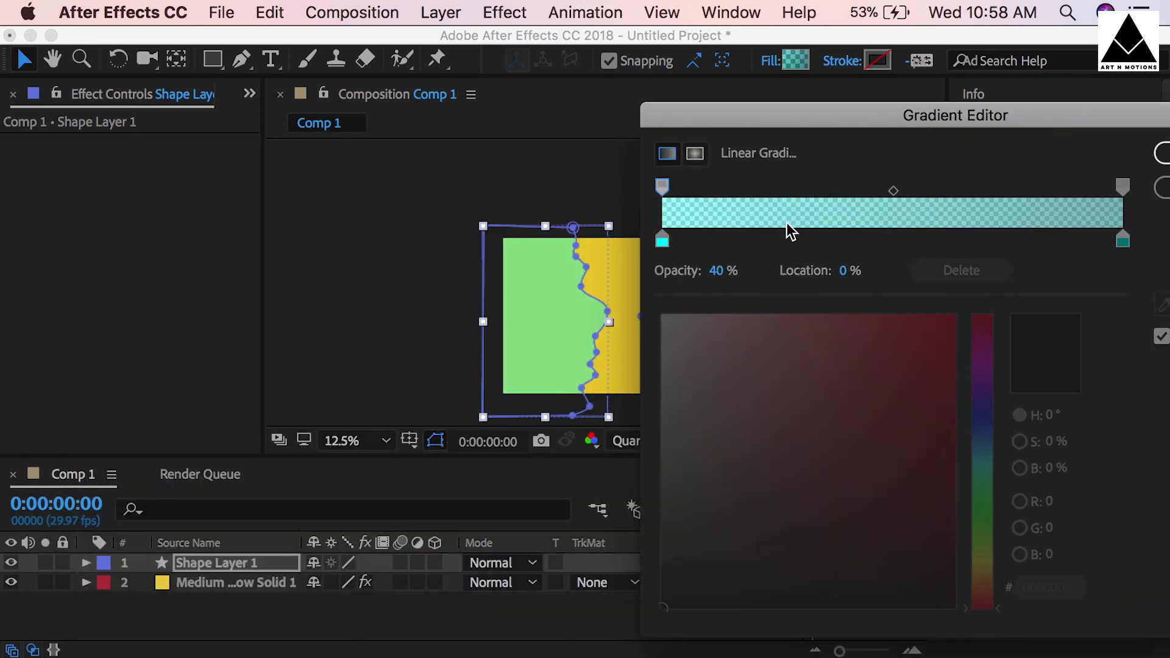
left_click(1123, 241)
left_click_drag(1087, 118, 1058, 111)
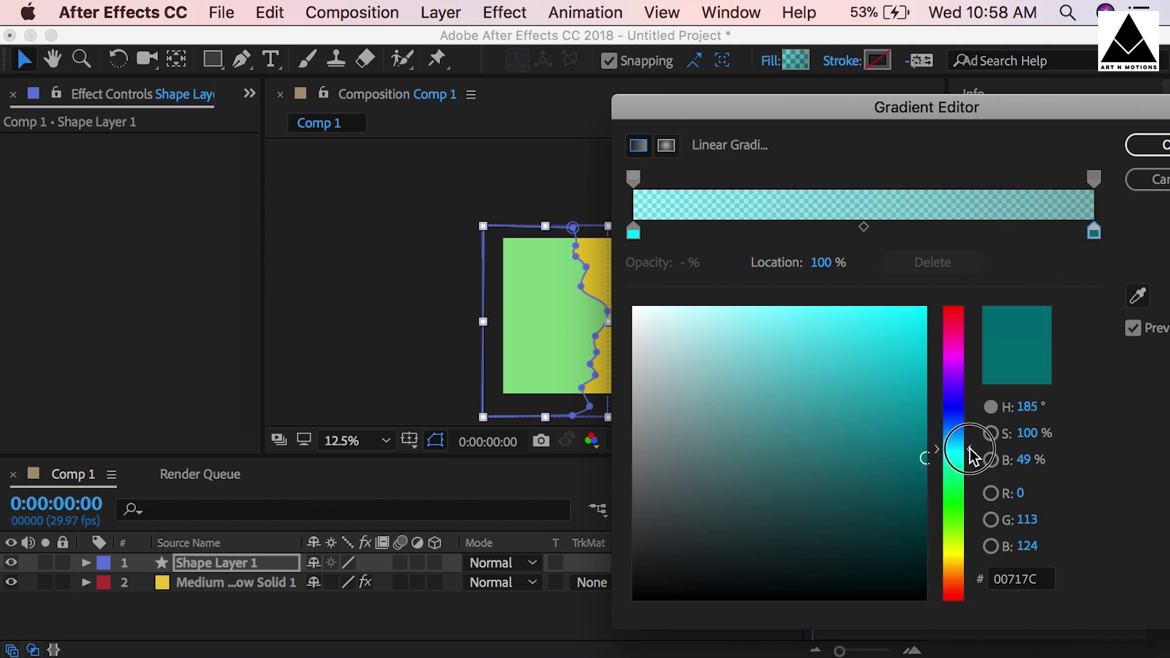
left_click_drag(970, 450, 938, 459)
left_click(1093, 178)
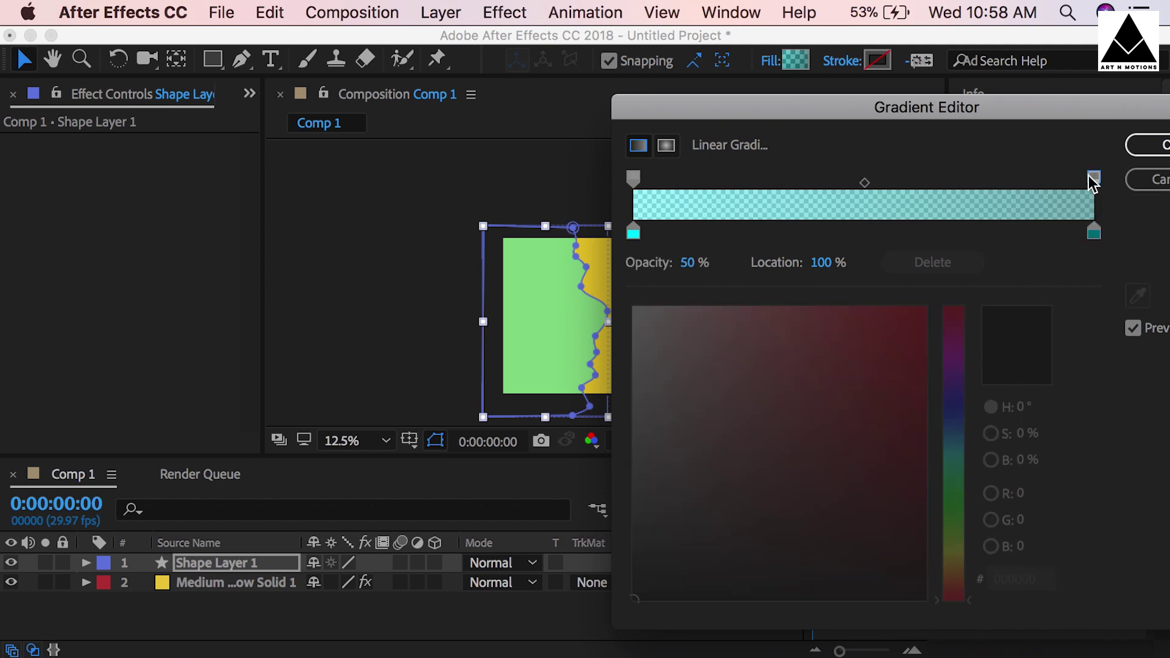
left_click(1094, 230)
left_click_drag(997, 100, 693, 69)
left_click(890, 113)
Step: Span the gradient from the shape's wavy edge to its left edge and set the end stop's color to 00567B
left_click_drag(648, 317, 483, 324)
left_click_drag(642, 322, 611, 331)
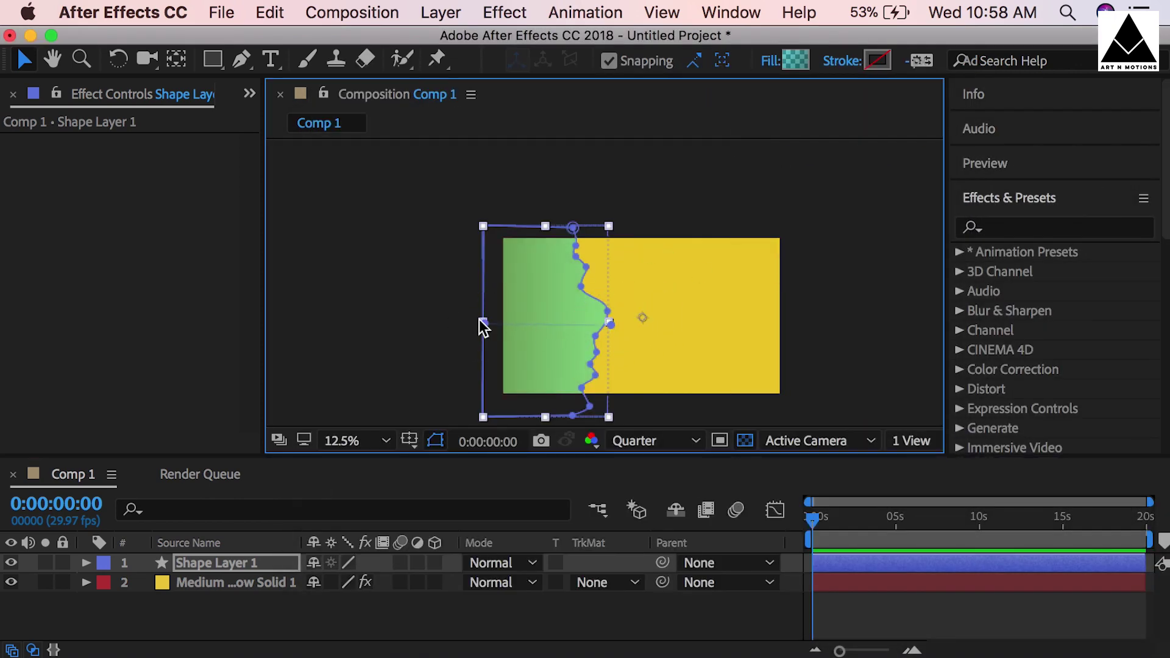
left_click(795, 59)
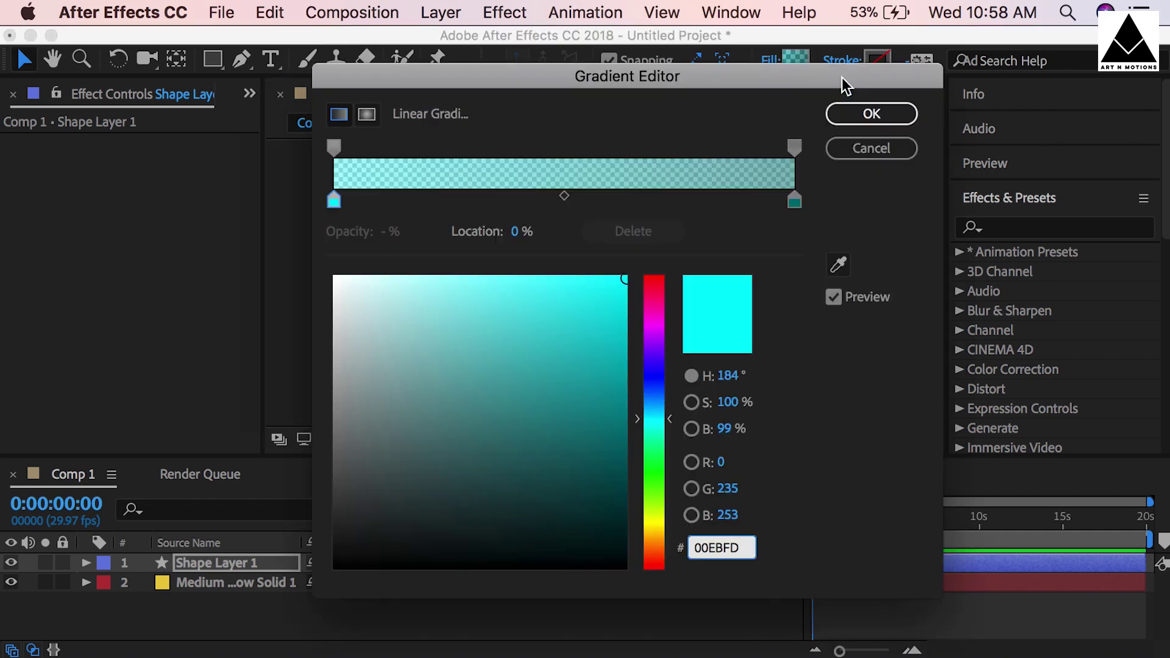
left_click(794, 201)
left_click(670, 407)
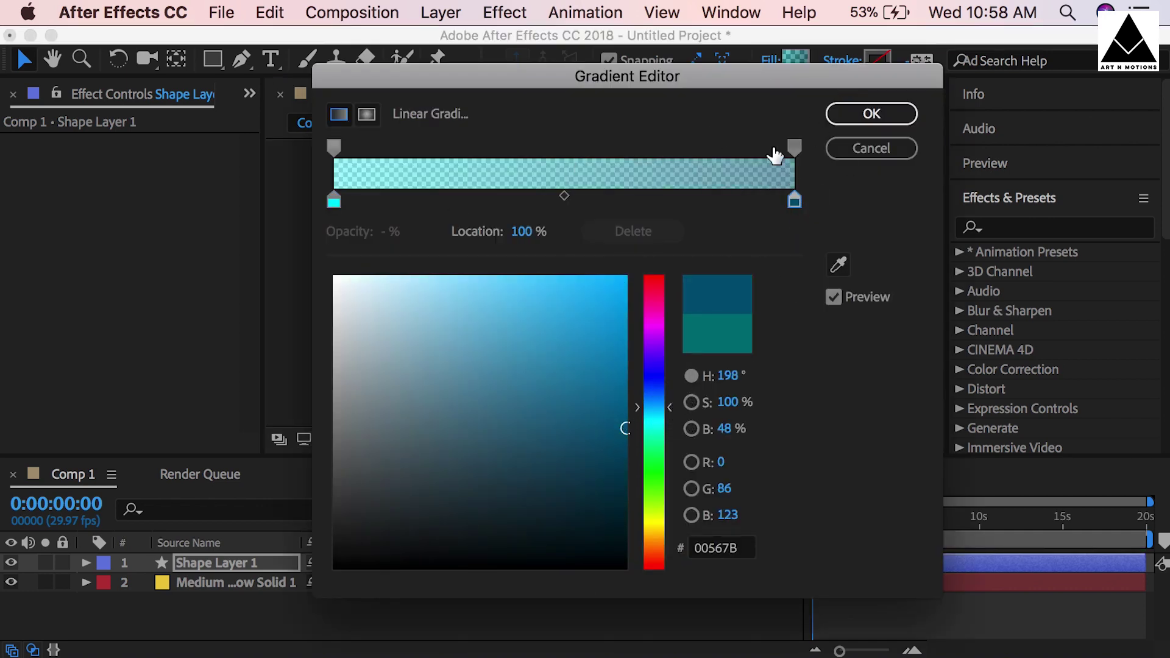
left_click(872, 114)
Step: Set the gradient's end opacity stop to 60% and adjust the end stop's blue
left_click(798, 61)
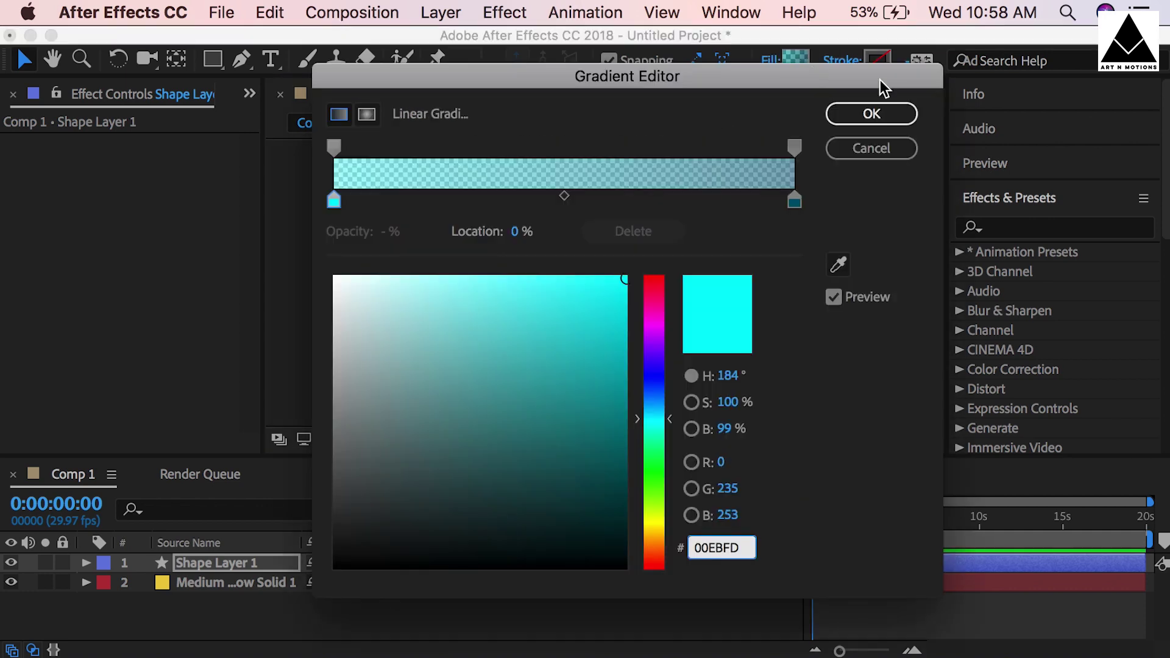
left_click(794, 148)
left_click(393, 234)
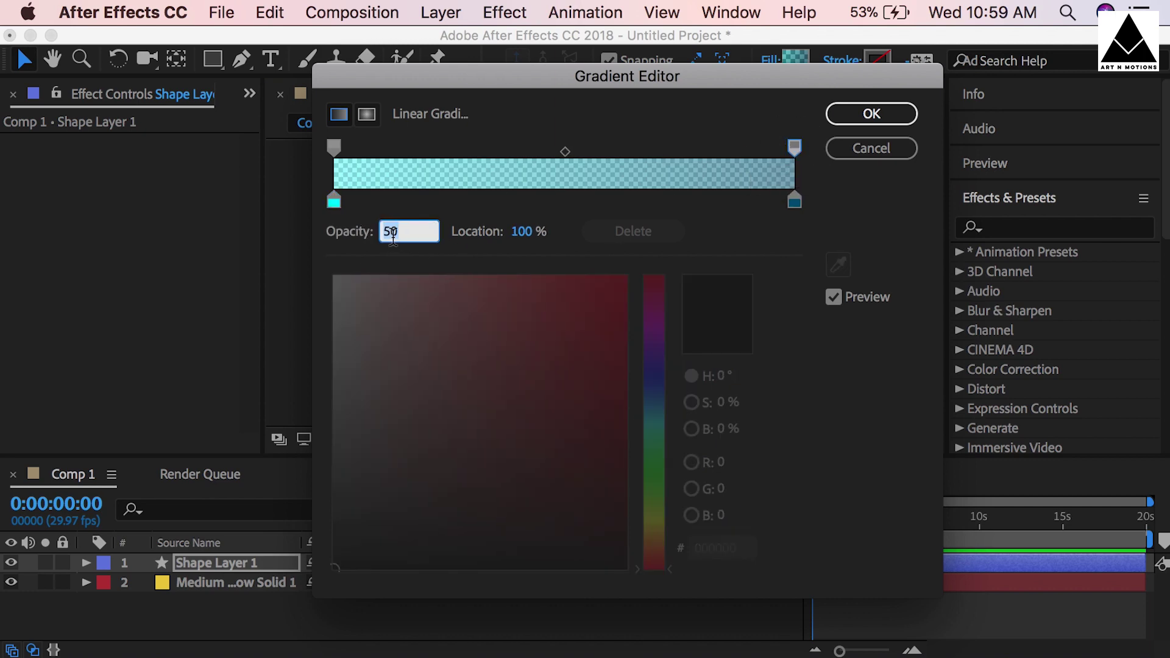
type("60")
left_click(794, 202)
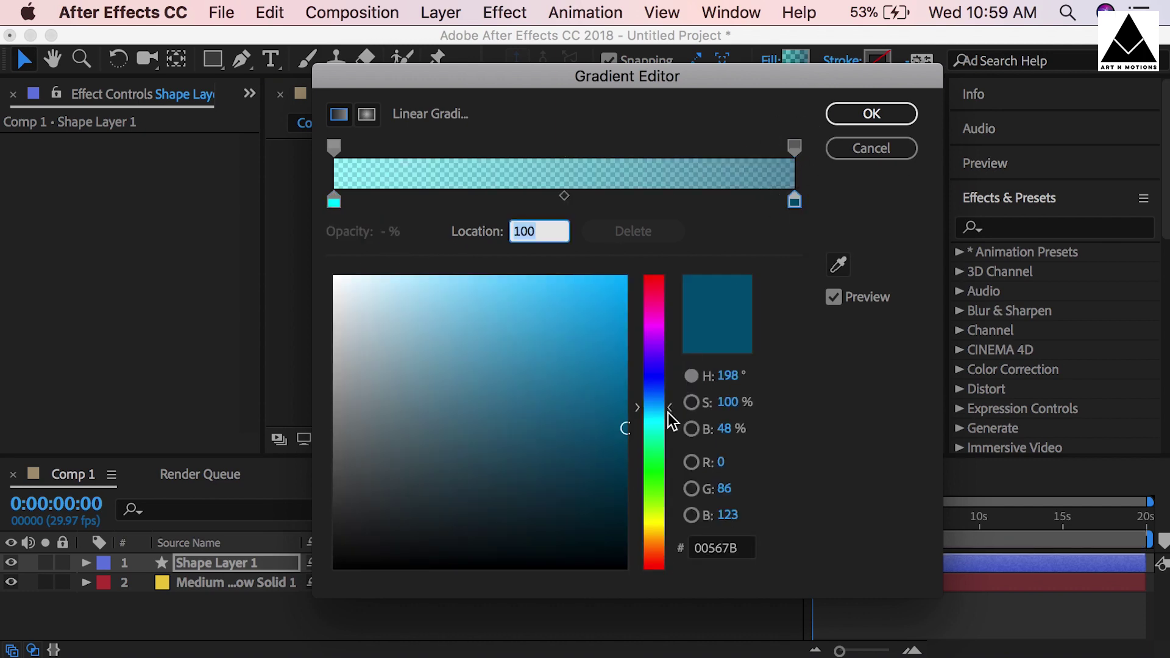
left_click_drag(626, 389, 626, 384)
left_click(872, 113)
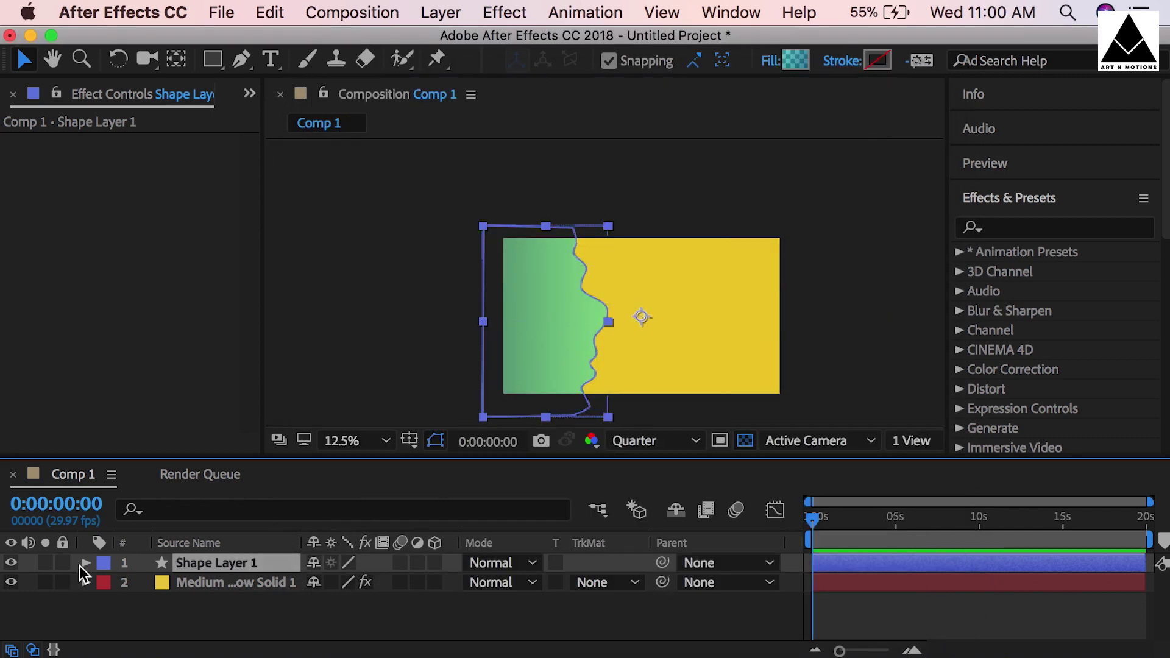
Step: Reveal the Path property of Shape 1 and start keyframing it at 0:00:00:00
left_click(86, 562)
left_click(106, 583)
left_click(125, 603)
scroll(152, 601, "down", 1)
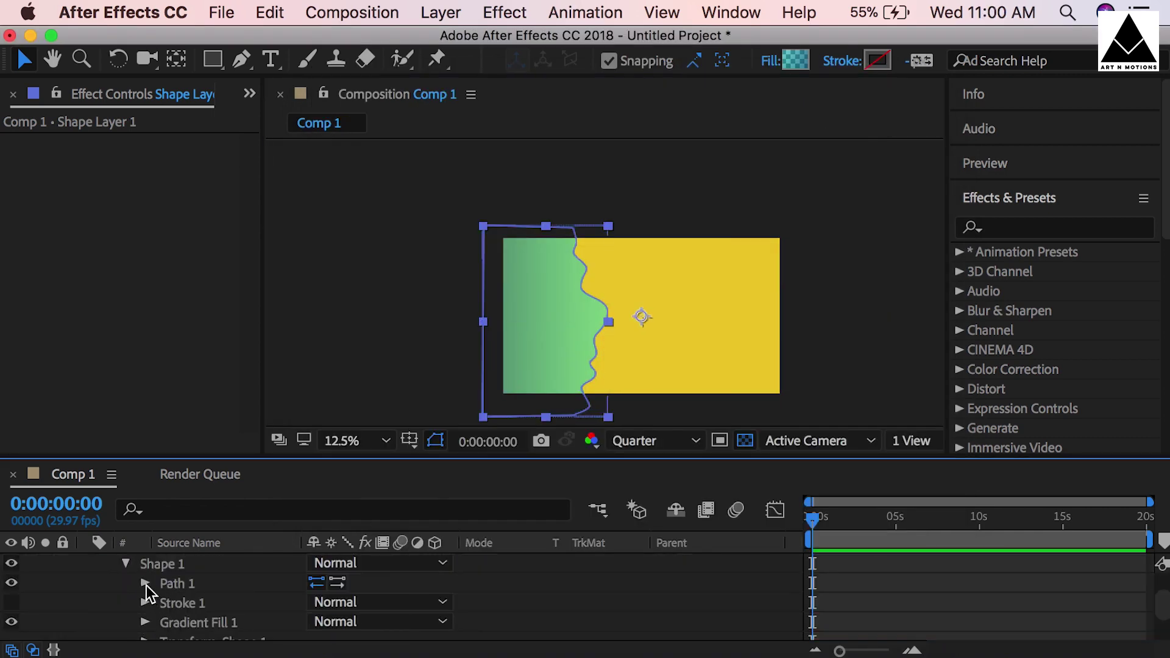
left_click(145, 584)
left_click(183, 602)
Step: Add a second Path keyframe at 0:00:03:00, then return to the start and select the first keyframe
left_click_drag(819, 518, 867, 519)
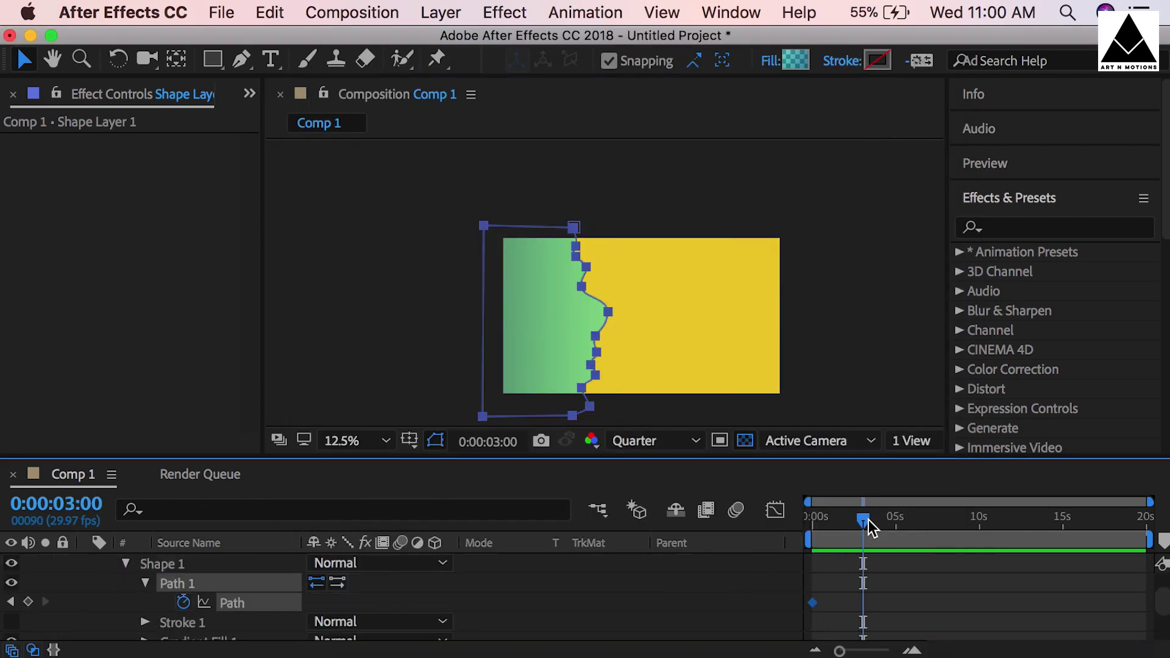
left_click(28, 602)
left_click(919, 579)
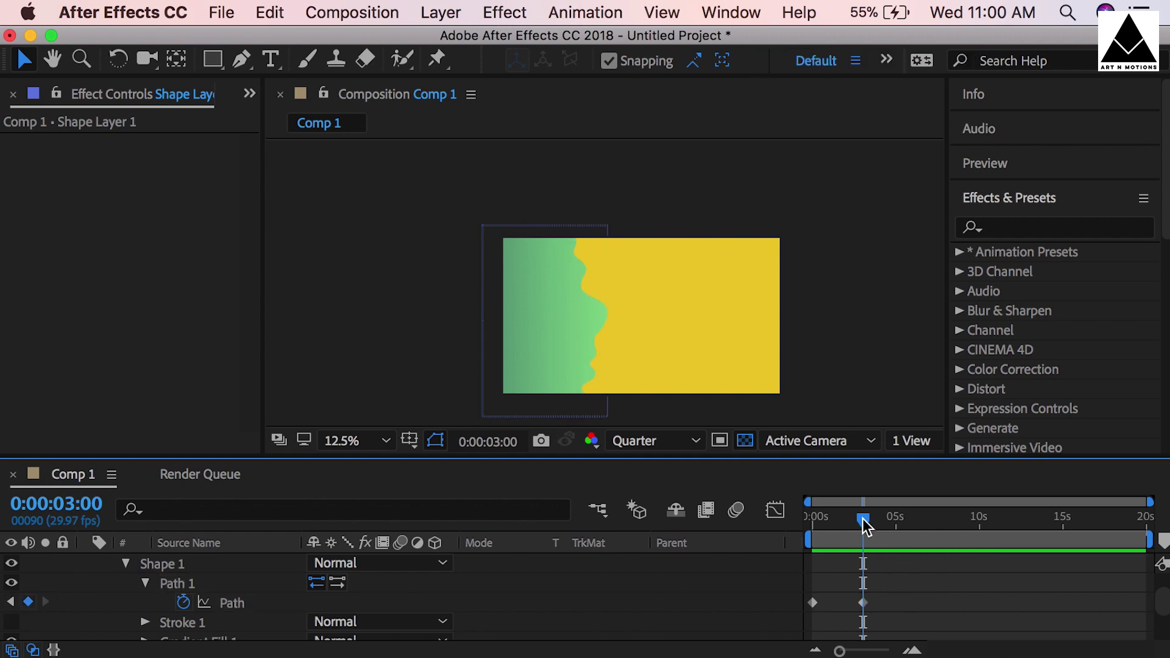
left_click_drag(862, 518, 809, 602)
left_click(813, 602)
Step: Save the project as "Valentines Day" in a new "Valentines Day" folder inside the Tutorial folder
key("super+s")
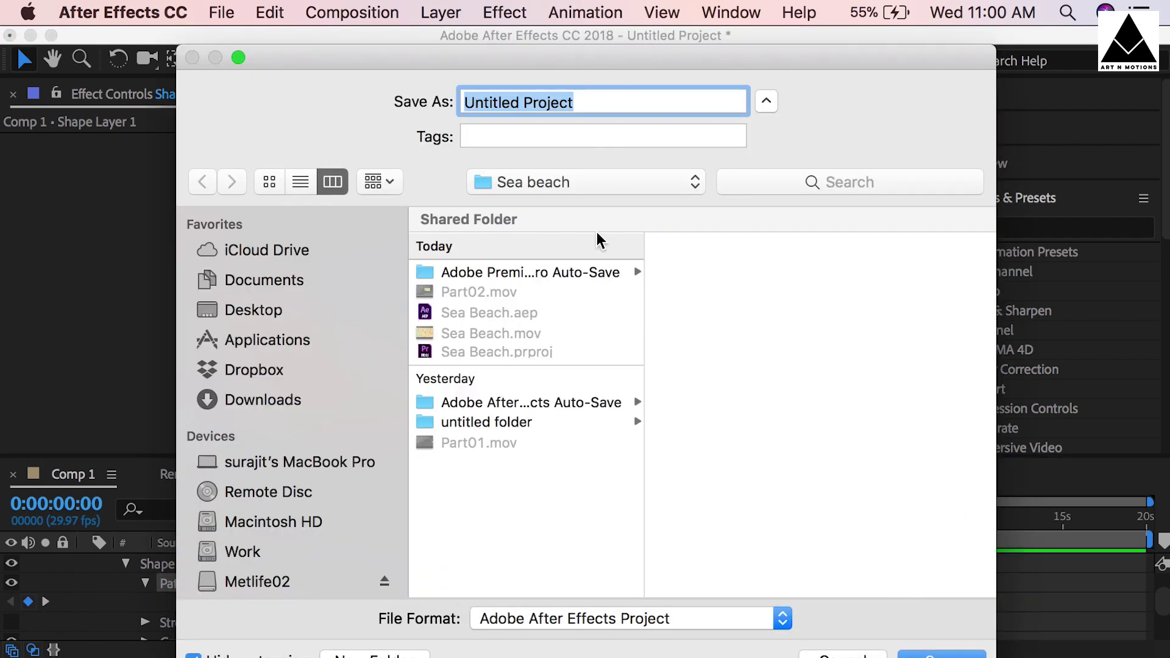
left_click(534, 182)
left_click(528, 199)
left_click(375, 655)
type("Valent")
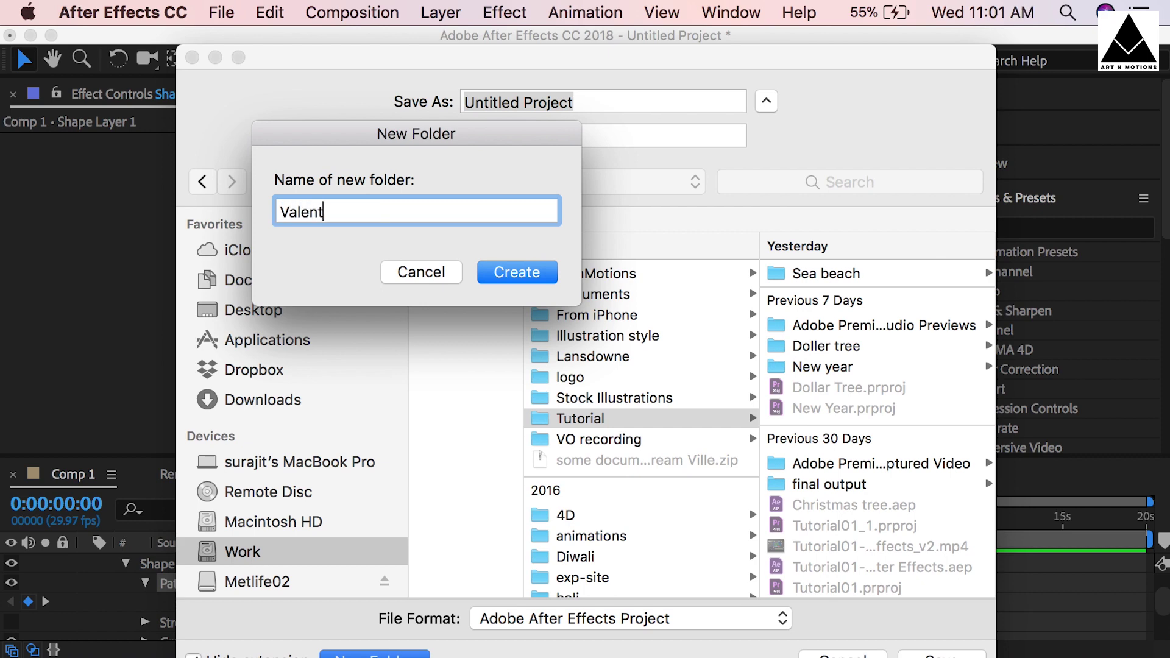
type("ines Day")
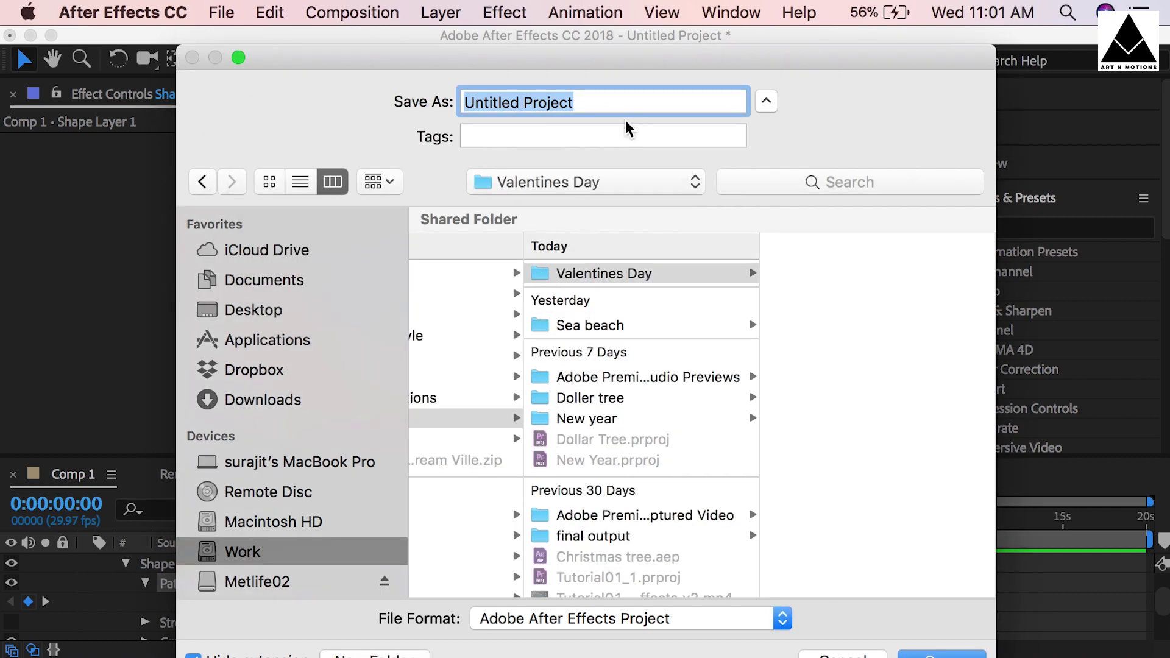
type("Valentines Day")
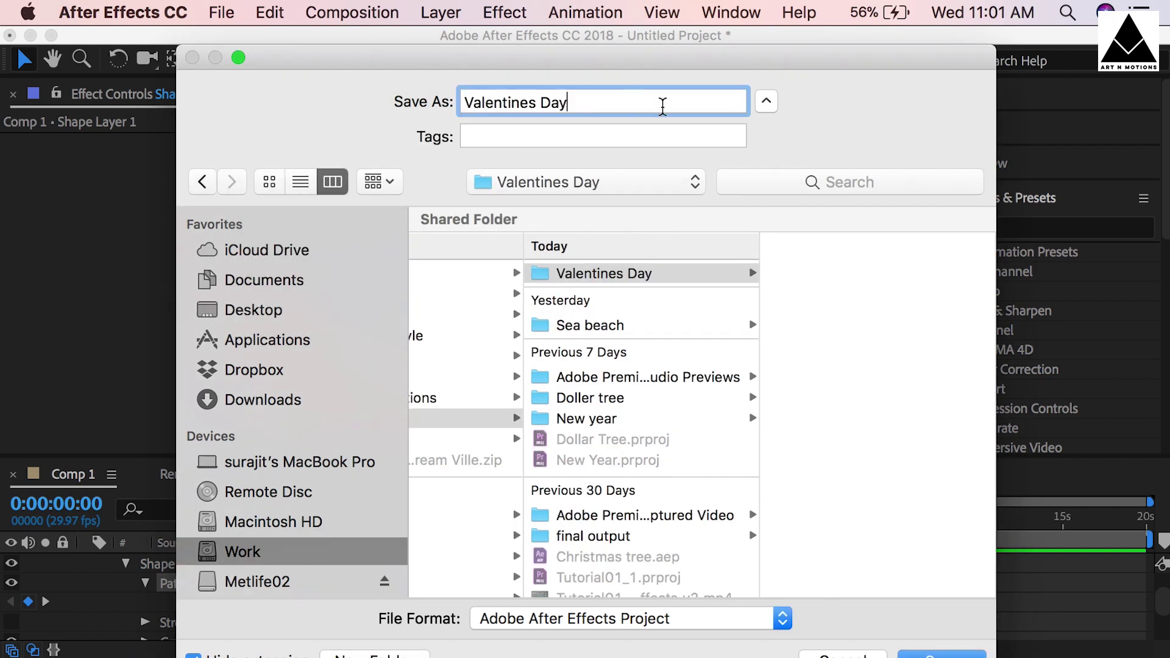
key("Return")
Step: Select all points of the wave path at 0:00:00:00 and shift them left until the shape is outside the composition
left_click_drag(454, 207, 653, 431)
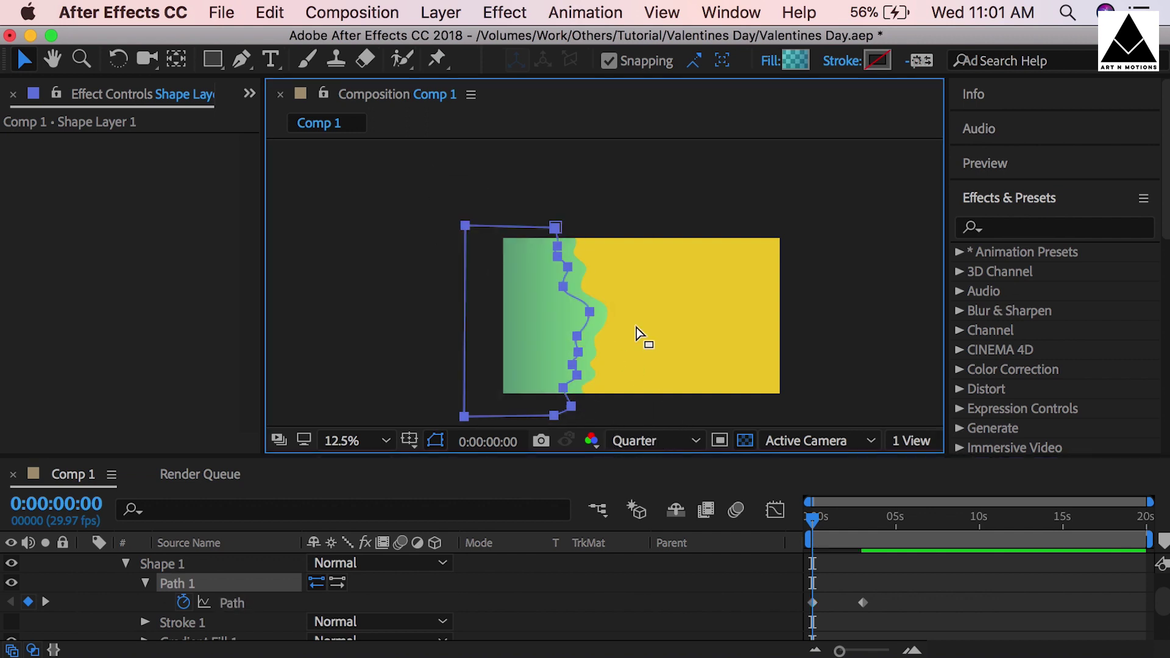
key("shift+Left")
key("shift+Left")
key("shift+Left")
key("shift+Left")
key("shift+Left")
key("shift+Left")
key("shift+Left")
key("shift+Left")
key("shift+Left")
key("shift+Left")
key("shift+Left")
key("shift+Left")
key("shift+Left")
key("shift+Left")
key("shift+Left")
Step: Reshape the middle and lower wavy edge of the path at 0:00:00:00 by pulling its points left into new curves
left_click(457, 266)
left_click_drag(498, 313, 425, 311)
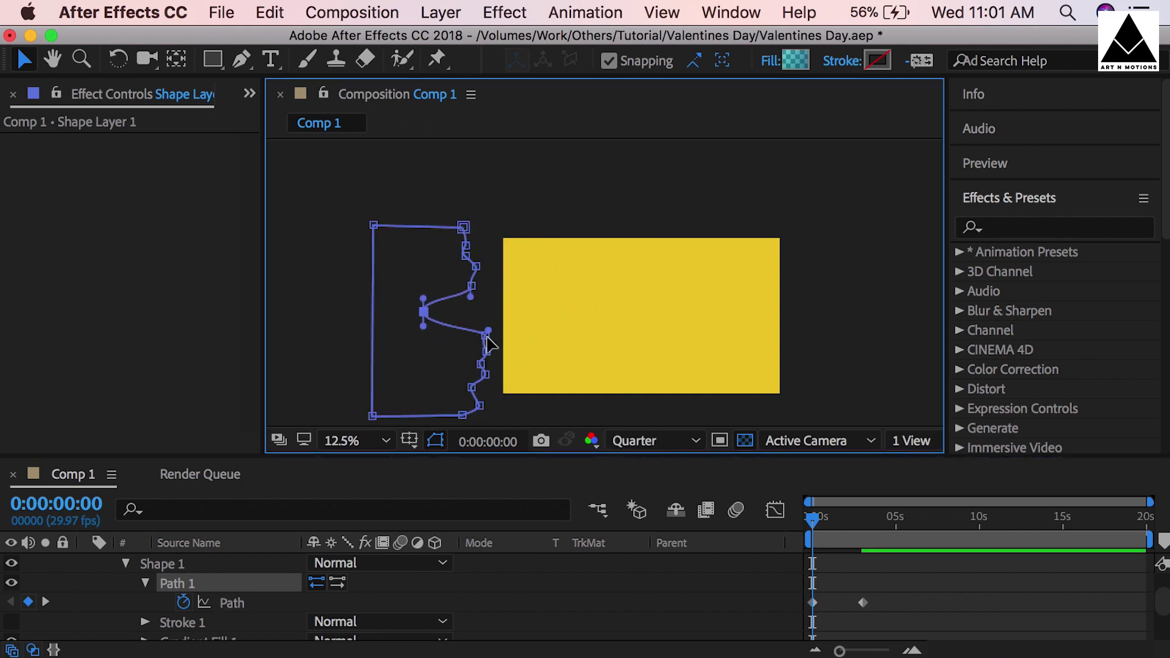
left_click_drag(484, 336, 469, 377)
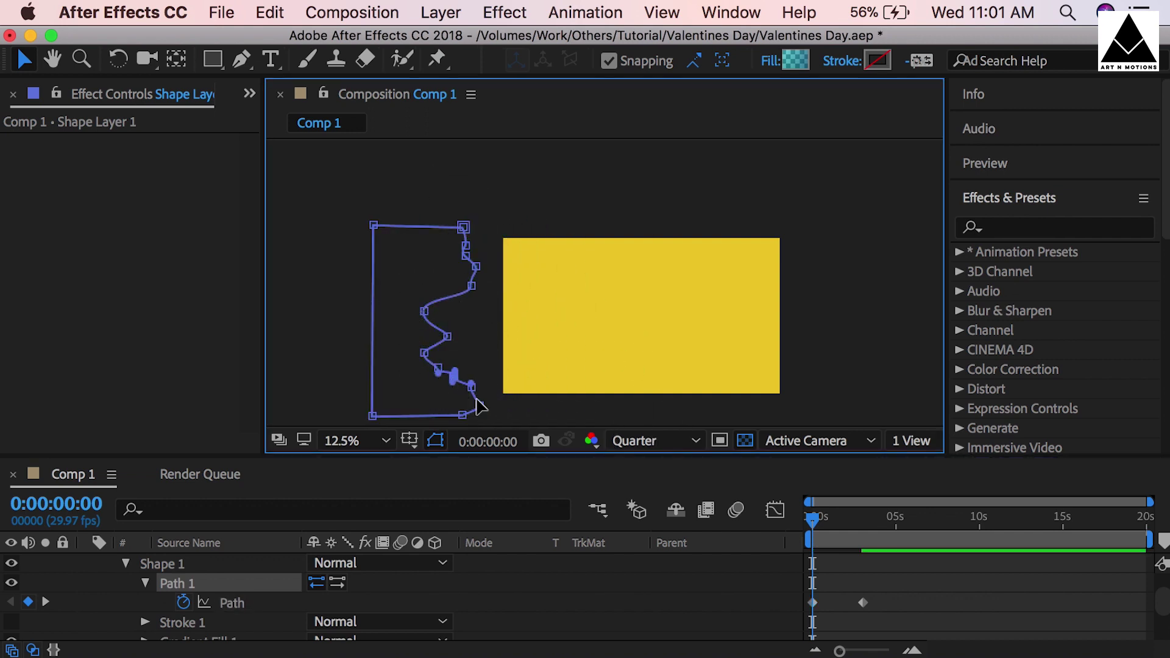
scroll(504, 368, "up", 1)
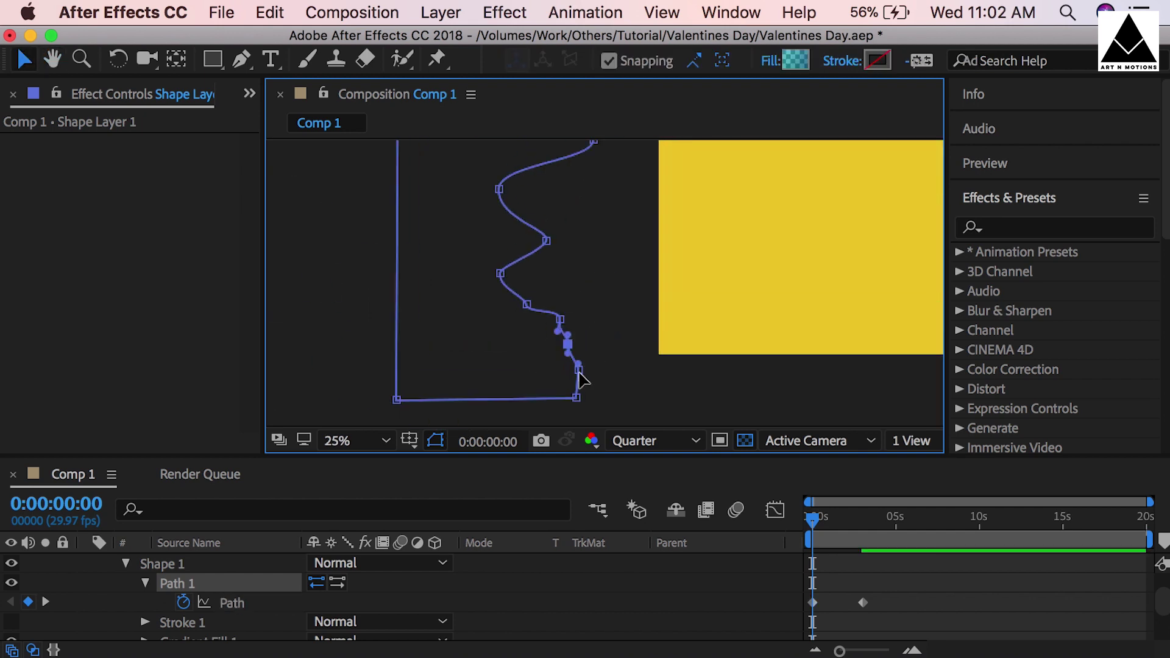
left_click_drag(576, 398, 524, 391)
left_click_drag(578, 369, 537, 364)
left_click_drag(535, 385, 546, 386)
left_click_drag(560, 319, 528, 292)
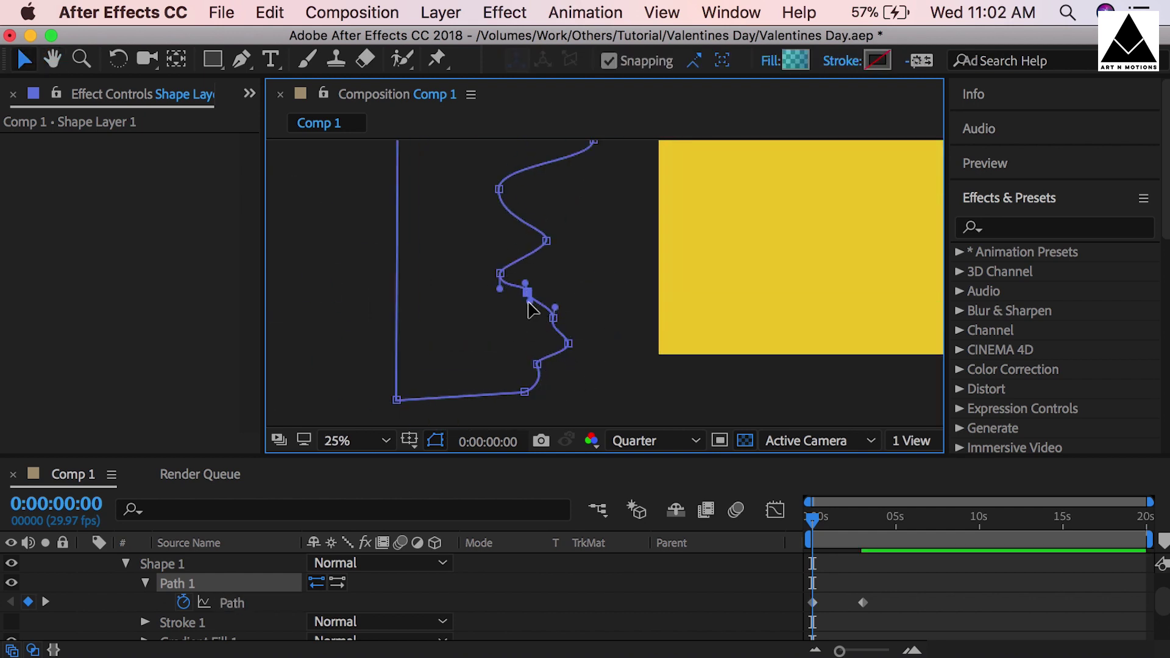
Step: Reshape the upper wavy edge of the path at 0:00:00:00 by repositioning its points into a different wave pattern
left_click_drag(592, 236, 560, 243)
left_click_drag(588, 284, 570, 287)
left_click_drag(577, 223, 544, 228)
mouse_move(578, 201)
left_mouse_down()
mouse_move(535, 164)
mouse_move(557, 193)
left_mouse_up()
left_click_drag(547, 215, 555, 247)
left_click_drag(571, 287, 546, 285)
Step: Select the first Path keyframe and nudge the whole shape right to sit just outside the composition's left edge
key("comma")
left_click(812, 602)
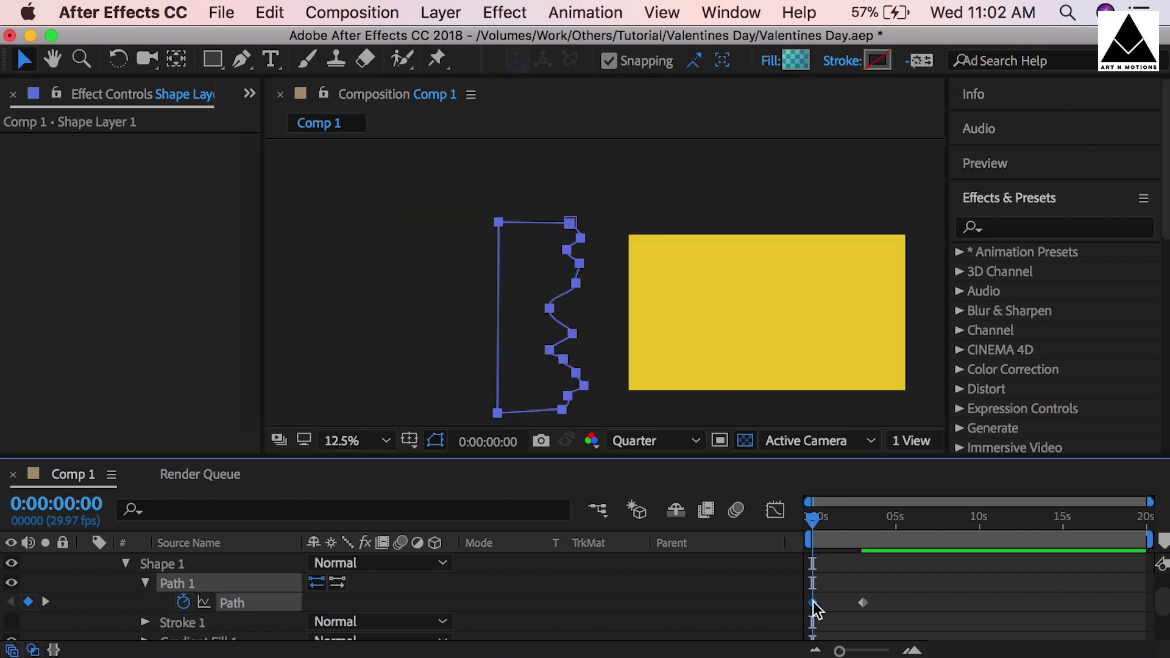
key("shift+Right")
key("shift+Right")
Step: Preview the wave animation from the start, and place the playhead at 0:00:02:00
mouse_move(816, 519)
left_mouse_down()
mouse_move(848, 519)
mouse_move(808, 522)
left_mouse_up()
left_click(931, 581)
key("space")
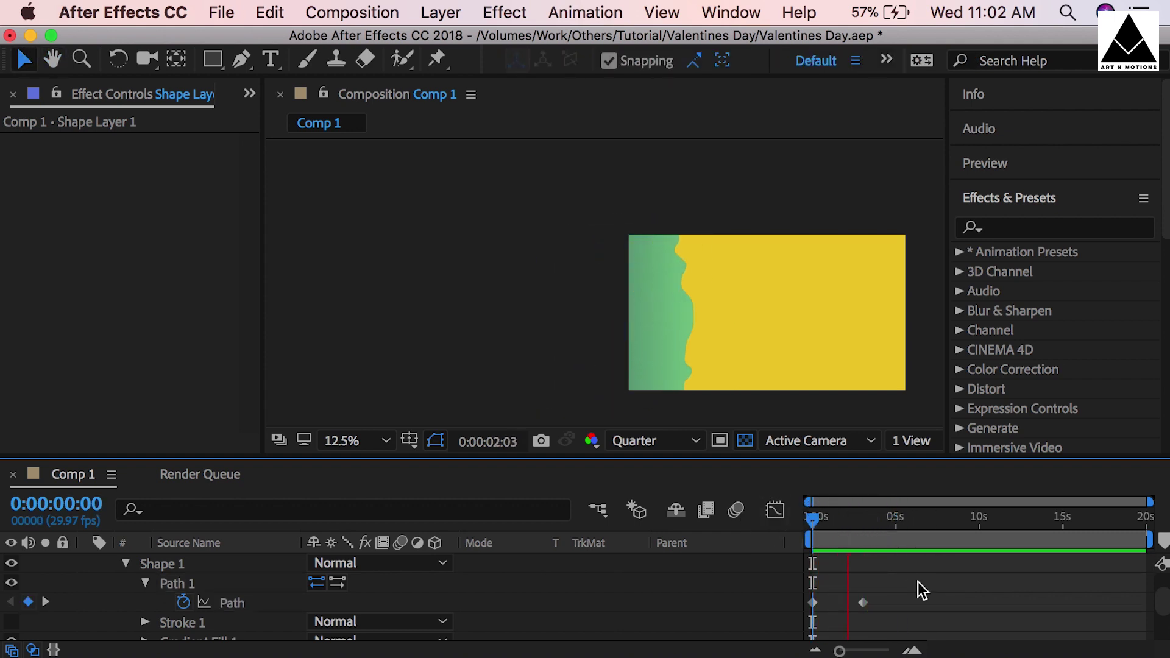
key("space")
left_click(855, 517)
mouse_move(855, 517)
left_mouse_down()
mouse_move(864, 517)
mouse_move(848, 516)
left_mouse_up()
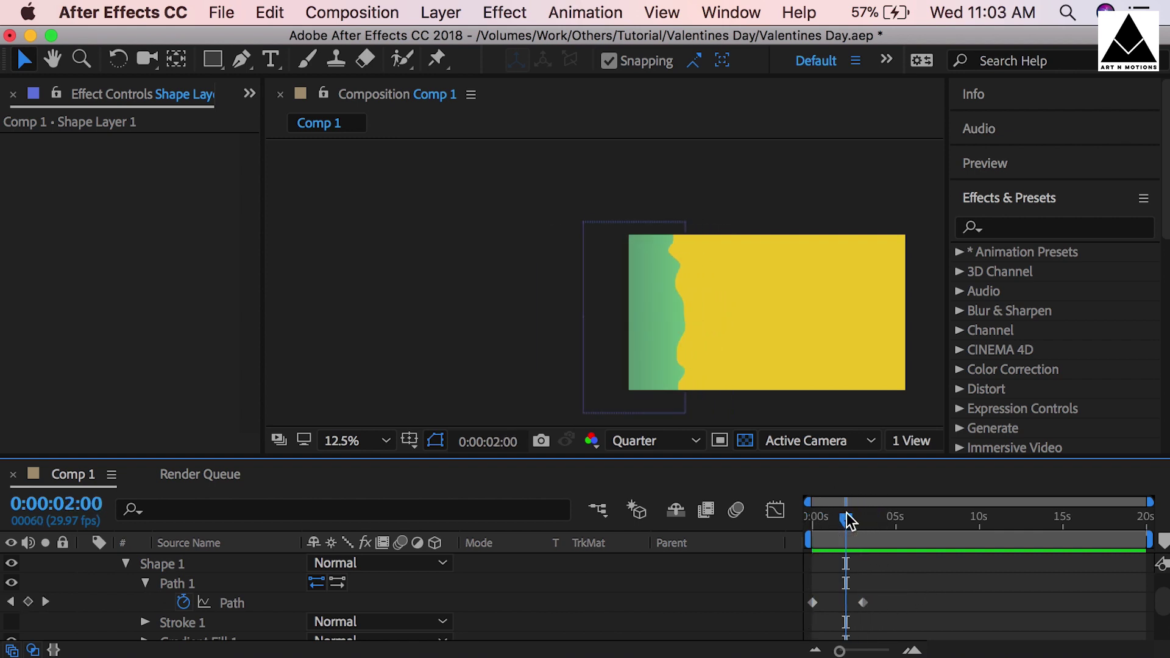
Step: Apply Easy Ease to the second Path keyframe at 0:00:03:00
mouse_move(863, 603)
left_mouse_down()
mouse_move(851, 609)
mouse_move(864, 607)
left_mouse_up()
left_click(854, 624)
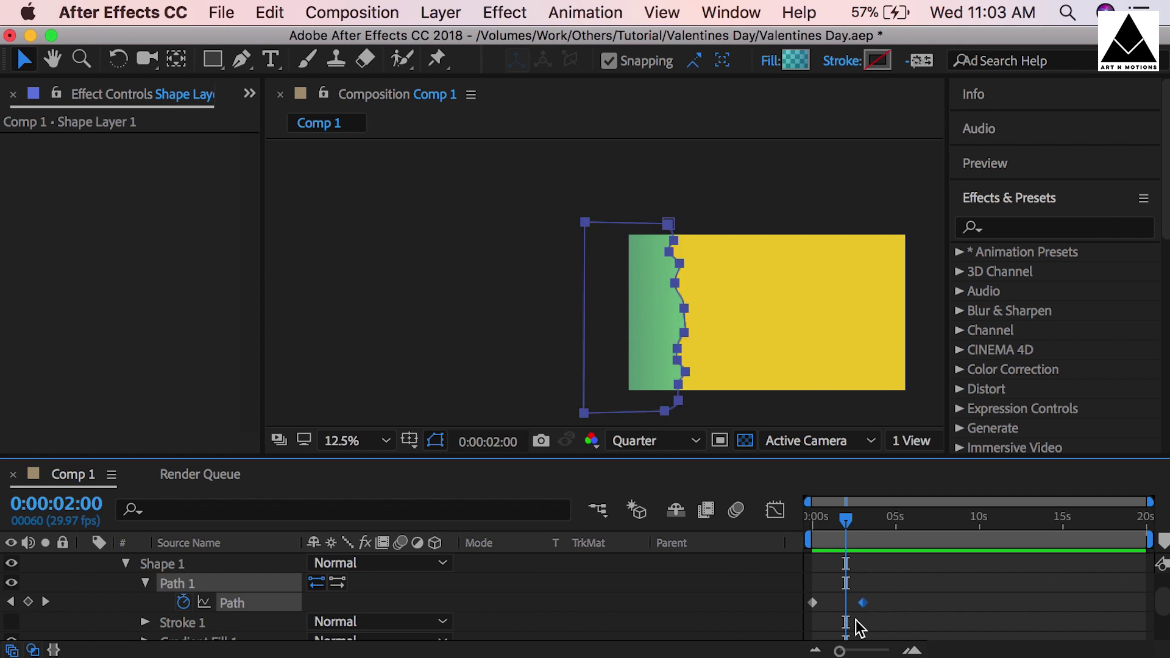
right_click(861, 605)
mouse_move(914, 656)
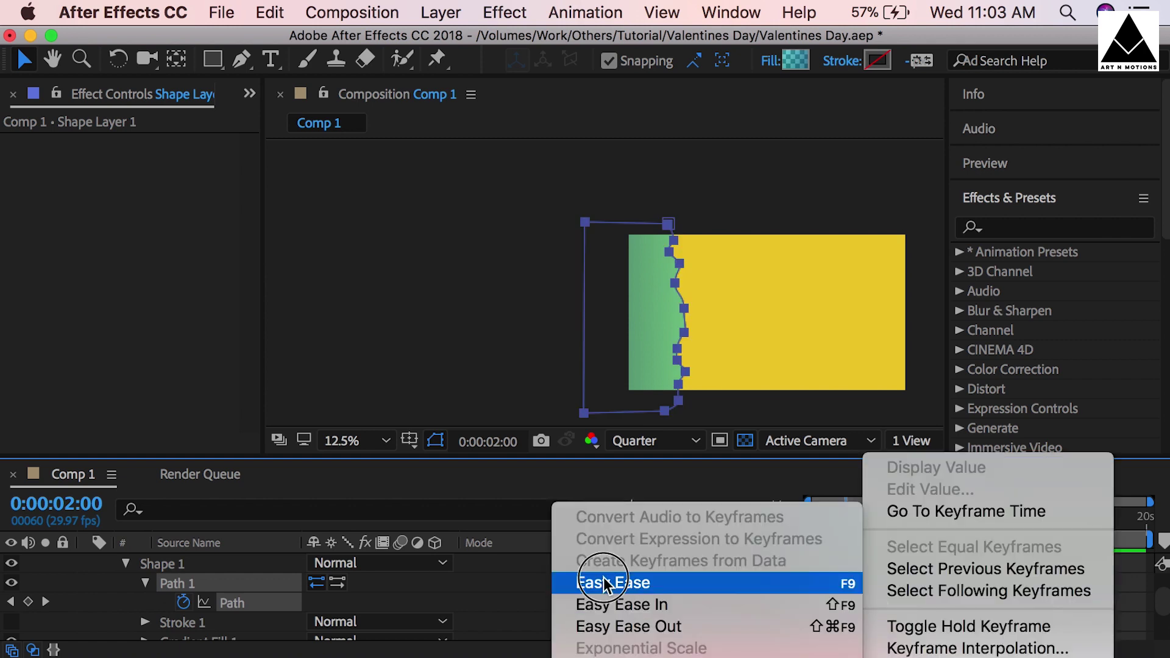
left_click(610, 583)
Step: Lengthen the incoming ease of the 0:00:03:00 Path keyframe in the speed graph, and return to the keyframe view
left_click(776, 510)
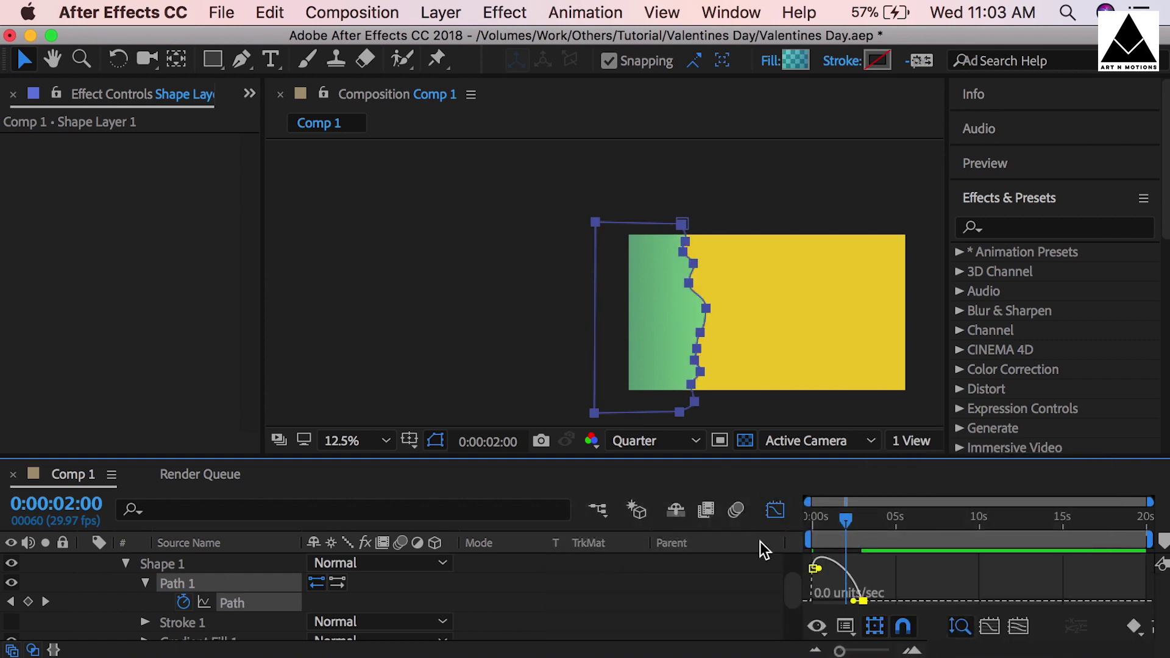
left_click_drag(856, 603, 834, 603)
left_click(780, 510)
left_click(852, 561)
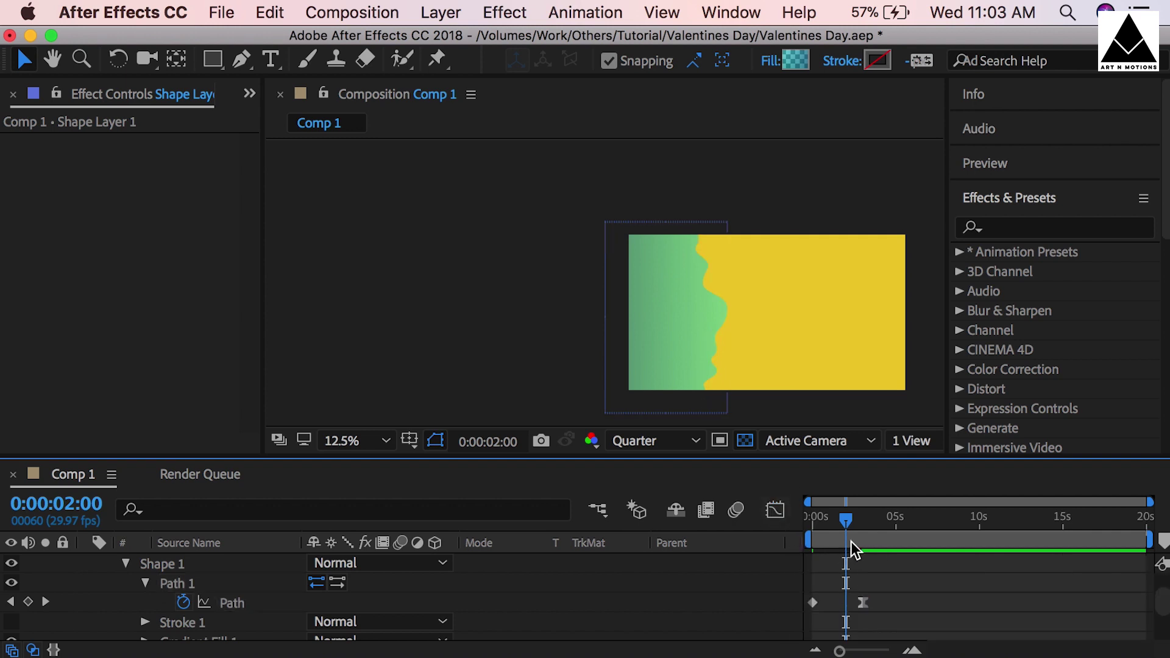
Step: Return to 0:00:00:00 to preview the motion and apply Easy Ease Out to the first Path keyframe
left_click_drag(846, 521, 787, 520)
key("space")
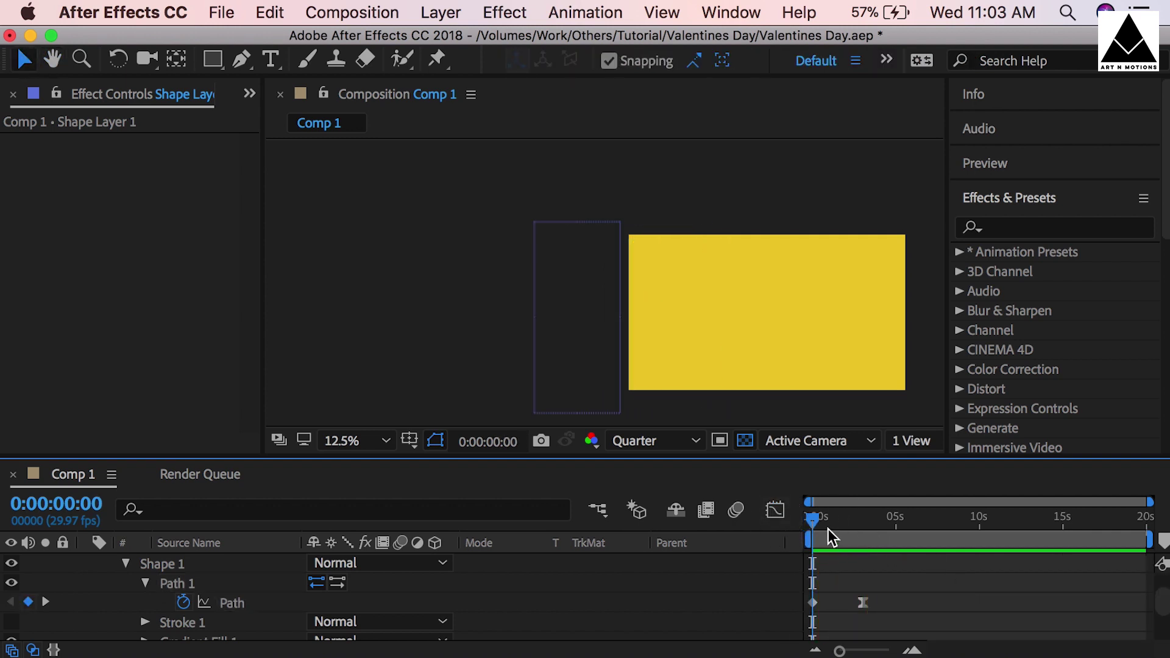
left_click(814, 603)
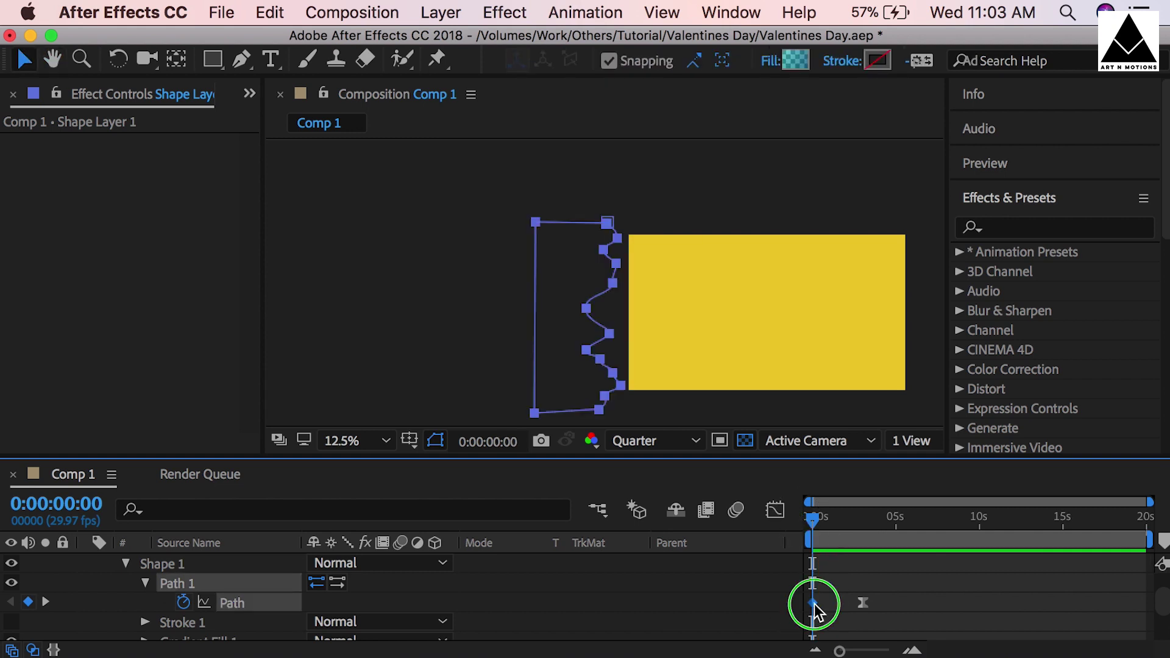
right_click(814, 605)
mouse_move(884, 656)
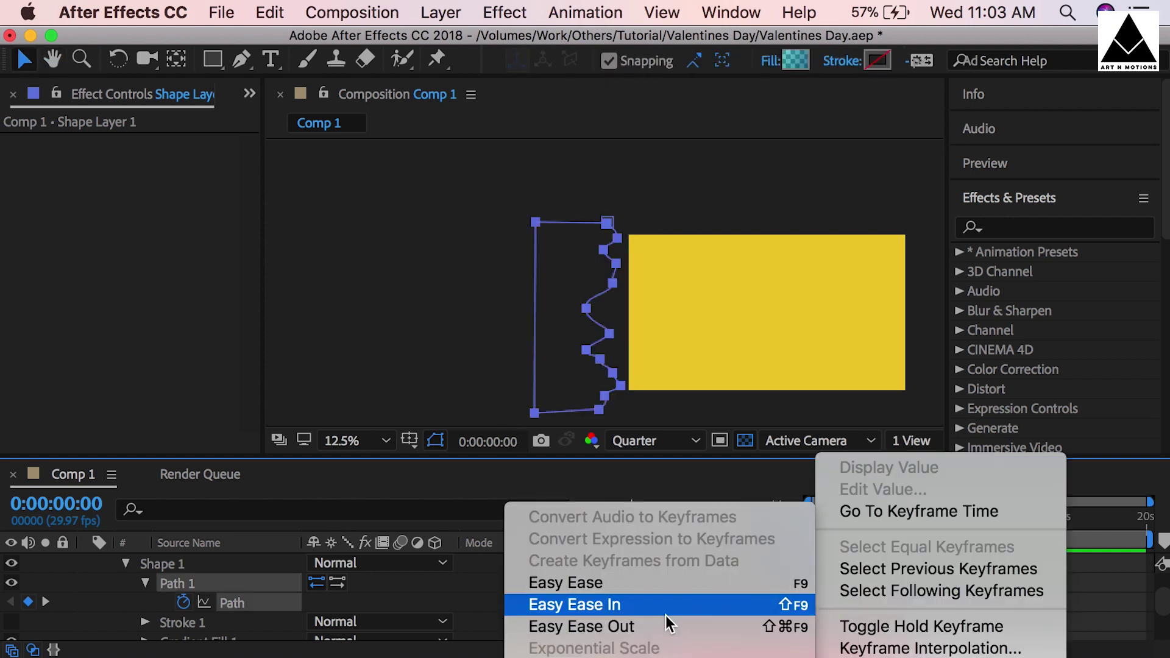
left_click(665, 621)
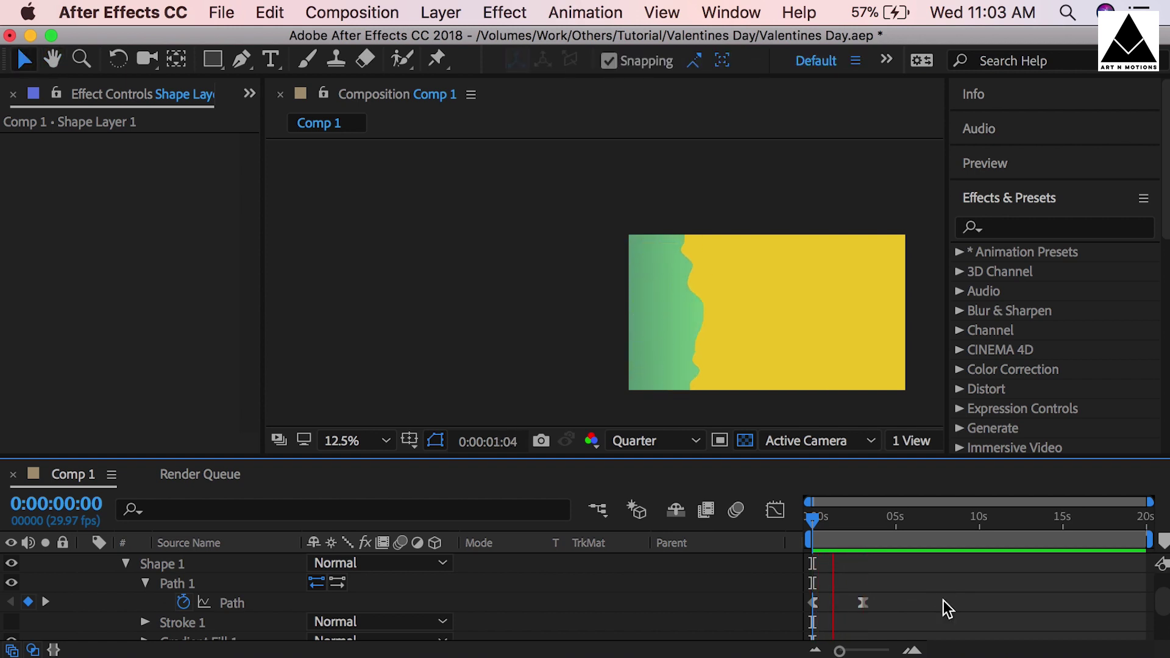
Step: Add a Path keyframe at 0:00:01:13, move it to 0:00:04:14 and preview the wave's retreat
left_click(836, 529)
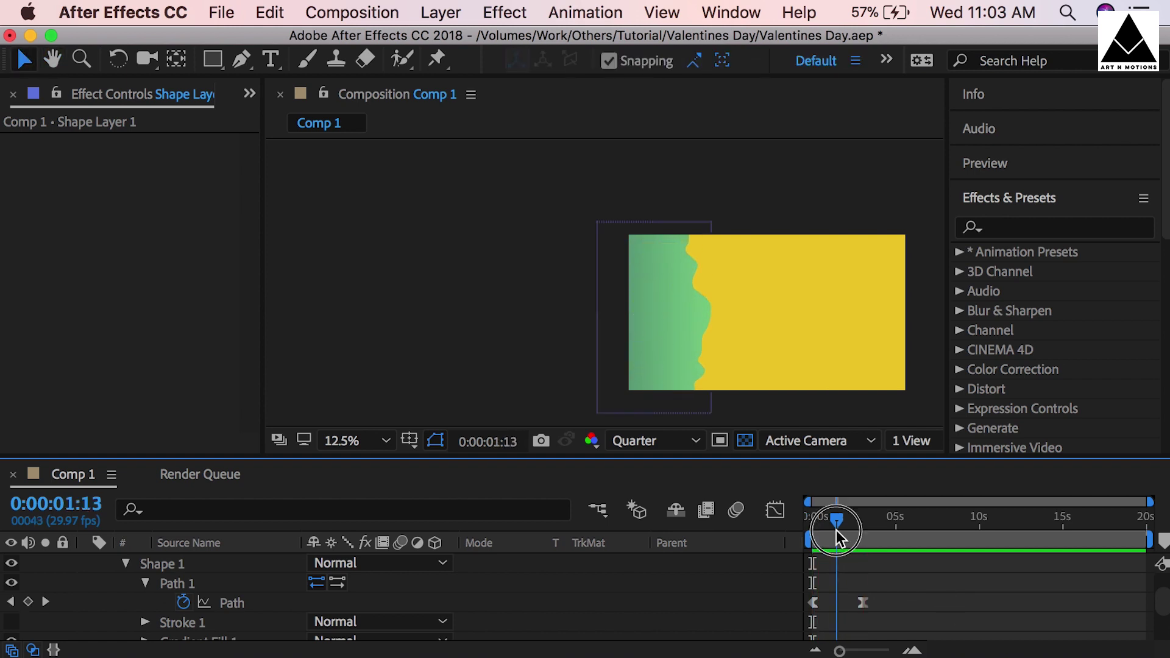
left_click(28, 601)
left_click_drag(843, 605, 915, 600)
left_click(945, 602)
key("space")
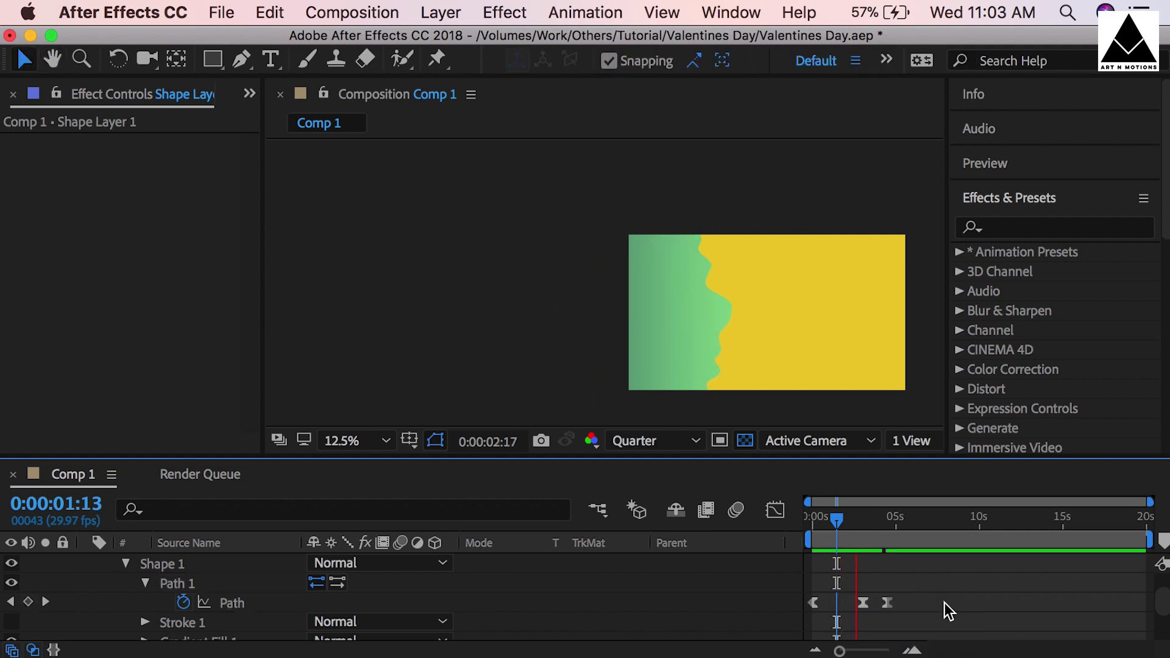
Step: Add a Path keyframe at 0:00:03:11 and move it to about 5.5 seconds, so the wave advances again
key("space")
left_click(28, 602)
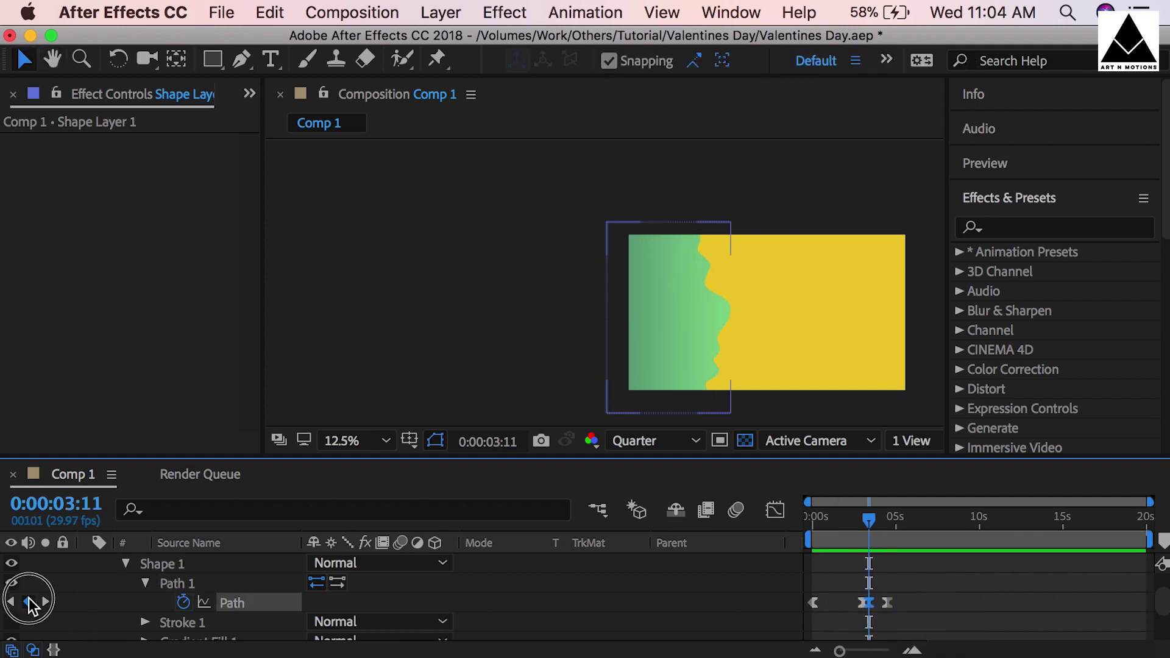
left_click_drag(871, 609, 910, 611)
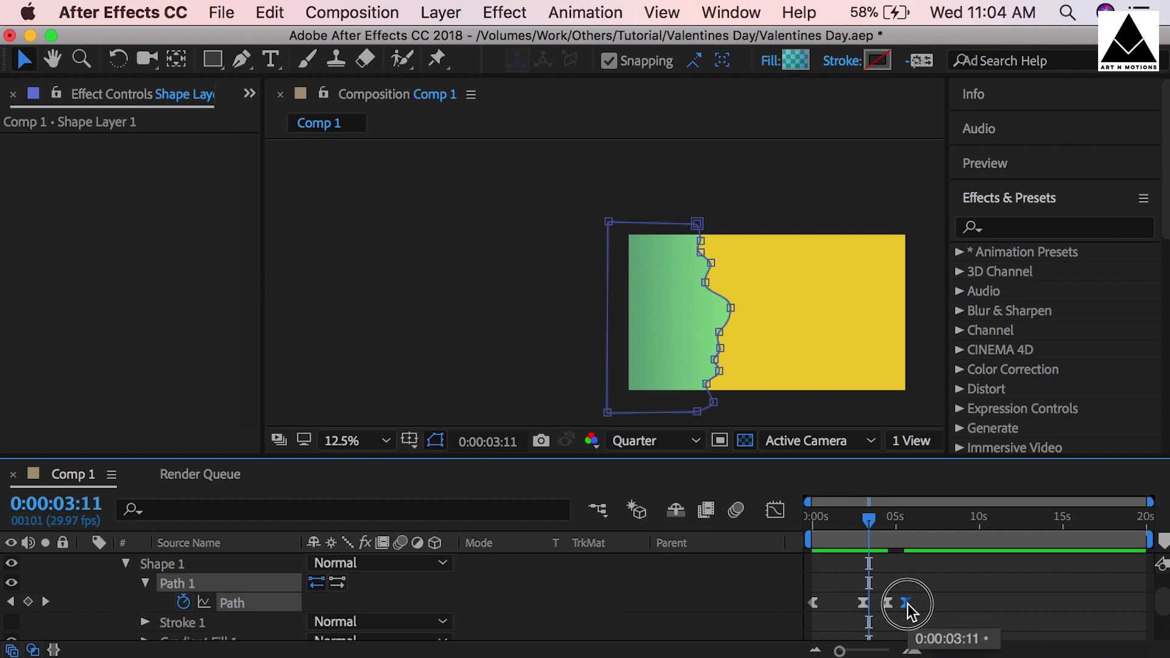
left_click_drag(896, 527, 886, 531)
left_click(940, 617)
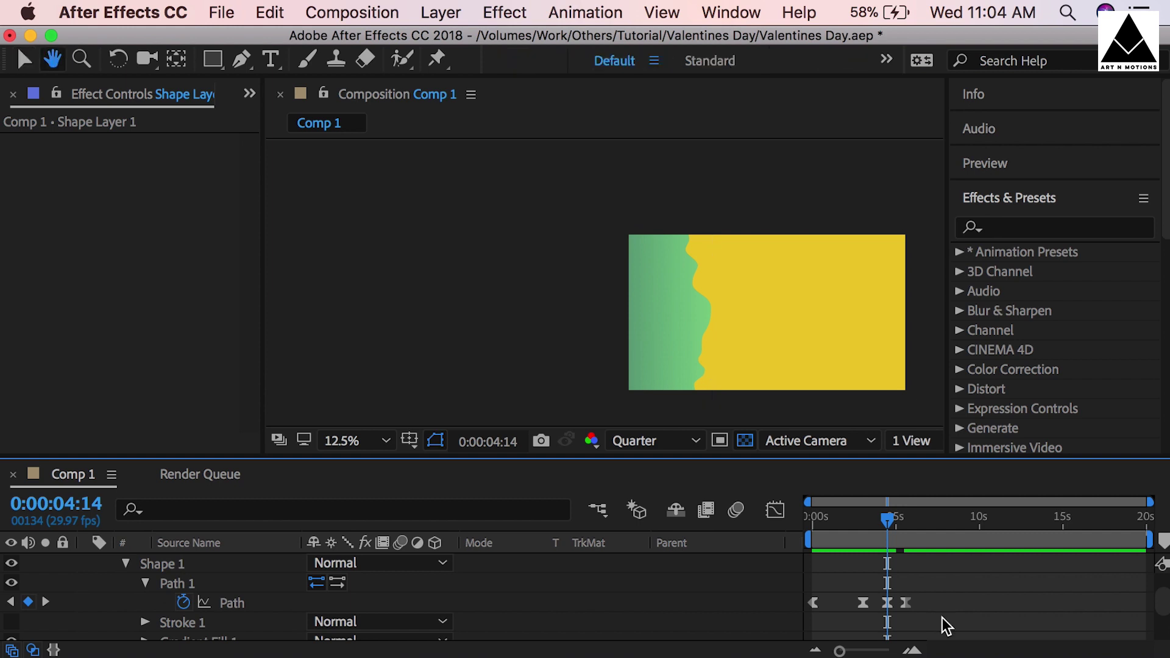
Step: Paste a copy of the first Path keyframe at 0:00:07:05 and move it to about 8.8 seconds
left_click_drag(888, 522, 933, 518)
left_click_drag(822, 595, 803, 611)
key("super+c")
key("super+v")
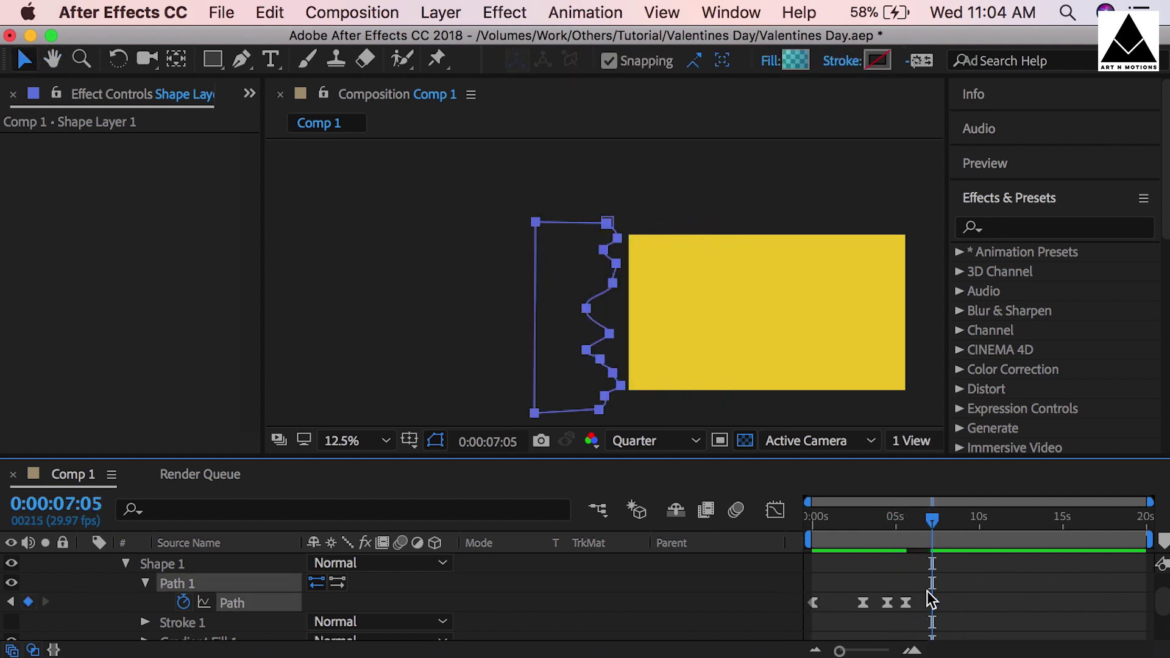
left_click(928, 590)
left_click_drag(932, 604, 959, 605)
Step: Play the full wave animation from 0:00:00:00 to check the wave's return off-screen
left_click_drag(904, 525, 812, 530)
left_click(989, 597)
key("space")
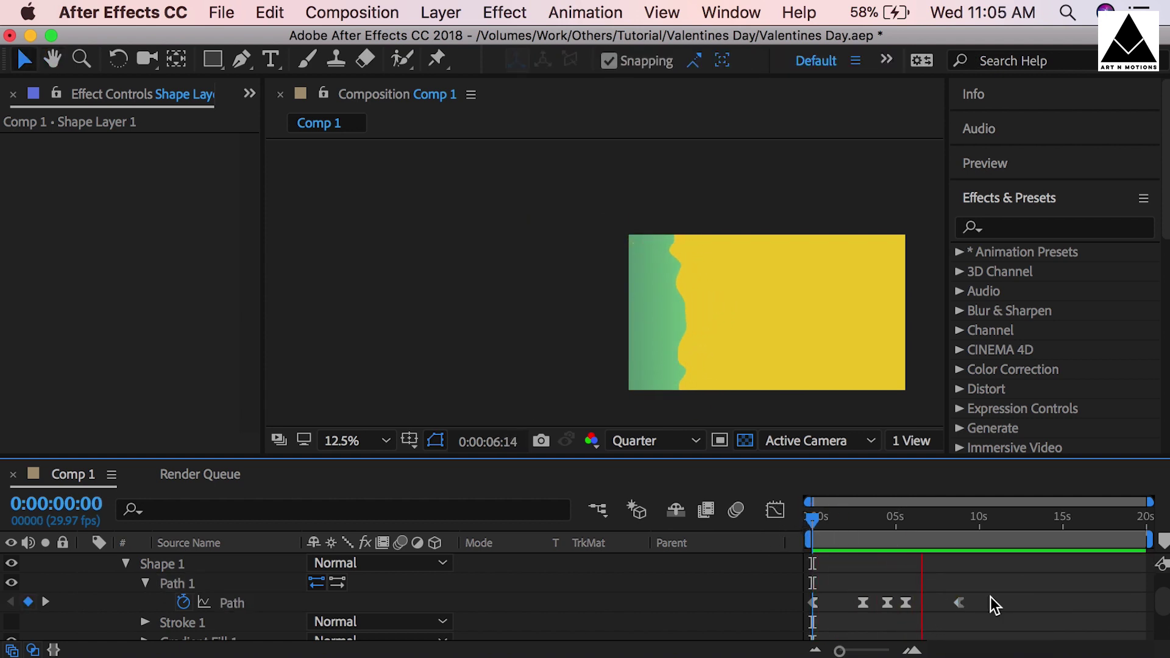
key("space")
Step: Extend the outgoing ease of the Path keyframe at about 5.5 seconds in the speed graph
left_click_drag(899, 521, 908, 518)
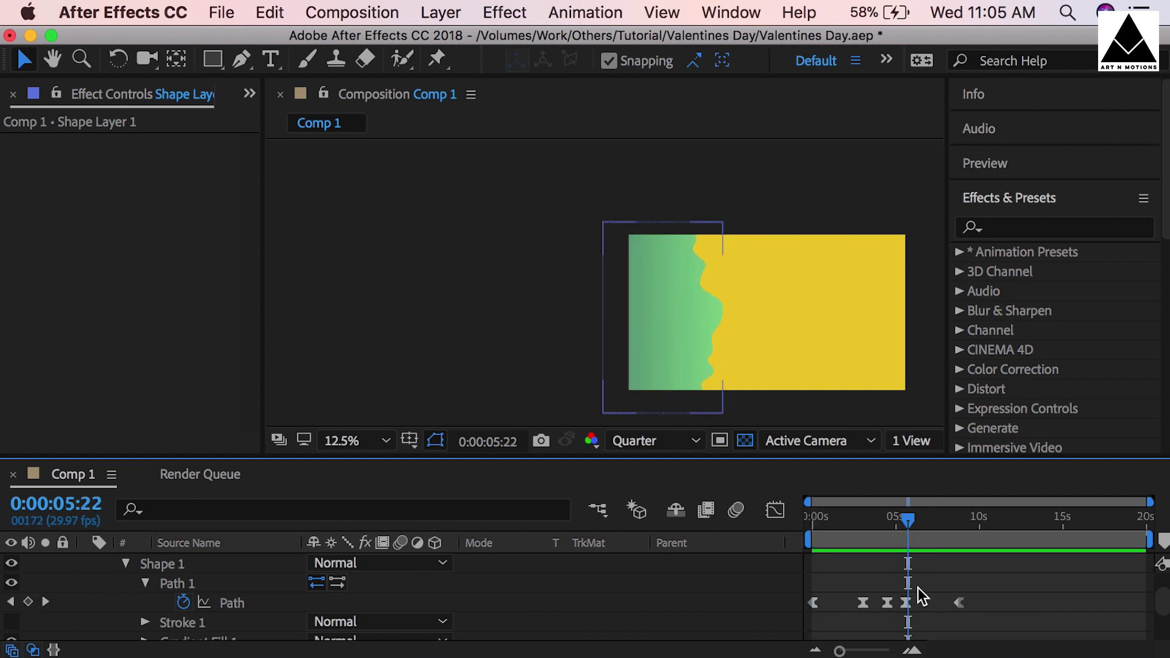
left_click(901, 607)
key("shift+F3")
left_click_drag(914, 590, 951, 590)
left_click(774, 510)
left_click(949, 587)
Step: Preview the wave's second advance and retreat from 0:00:05:16 and from 0:00:03:16
left_click_drag(907, 522, 904, 523)
key("space")
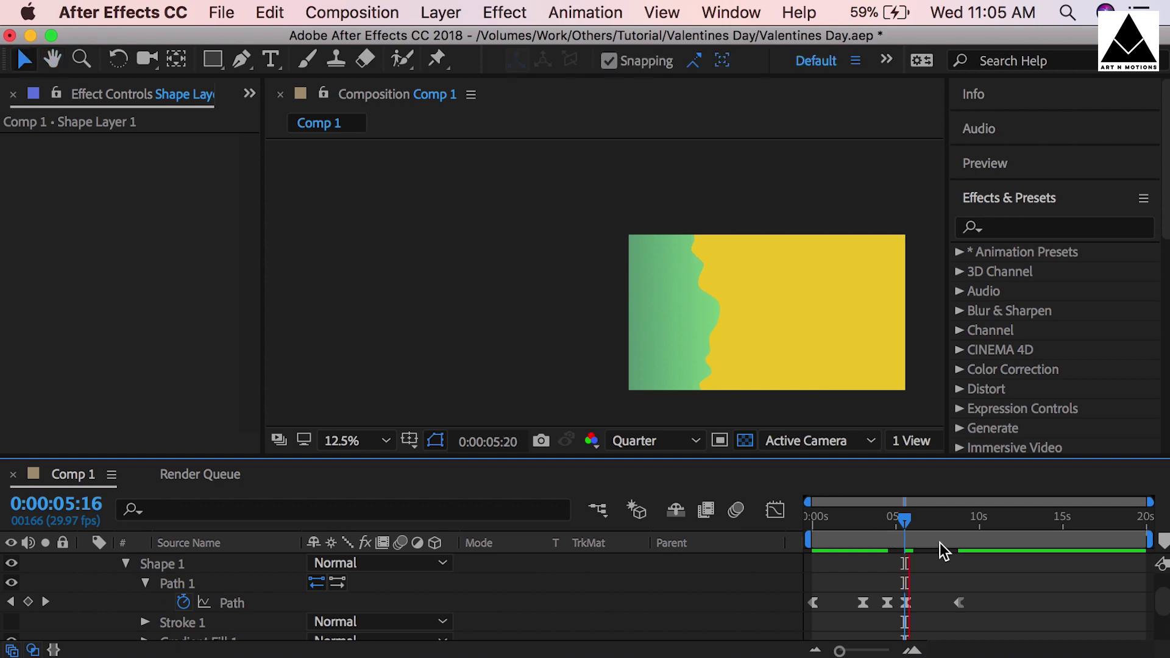
left_click(872, 521)
key("space")
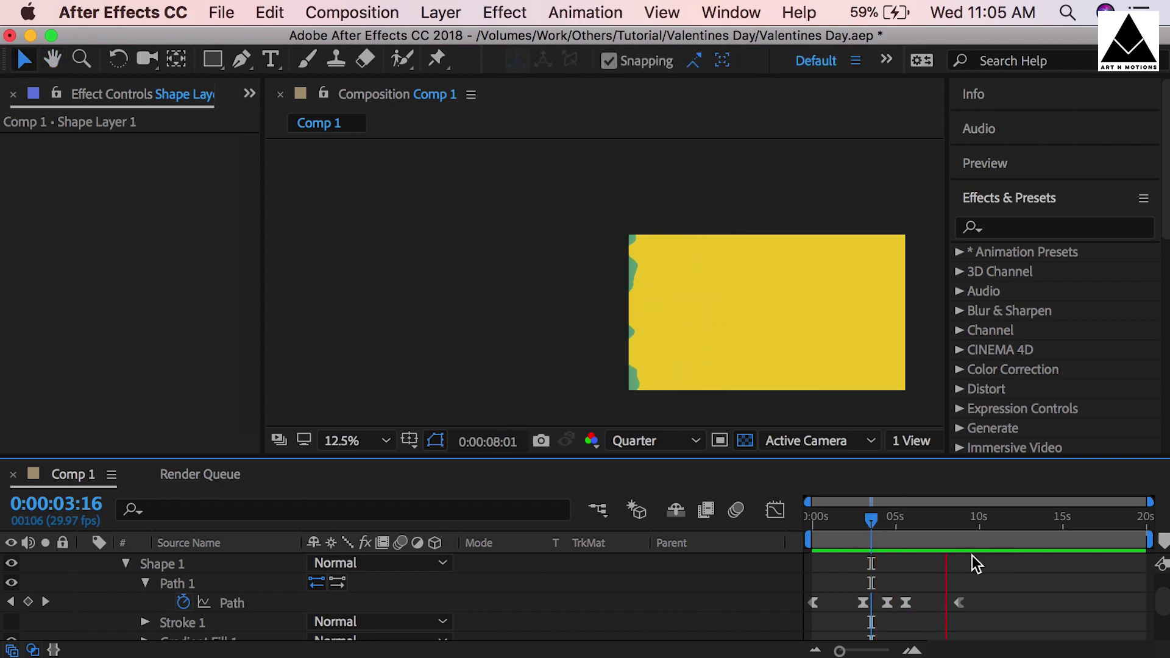
Step: Apply Easy Ease to the last Path keyframe and preview the wave around it
mouse_move(959, 603)
left_mouse_down()
mouse_move(942, 606)
mouse_move(975, 605)
left_mouse_up()
key("space")
key("space")
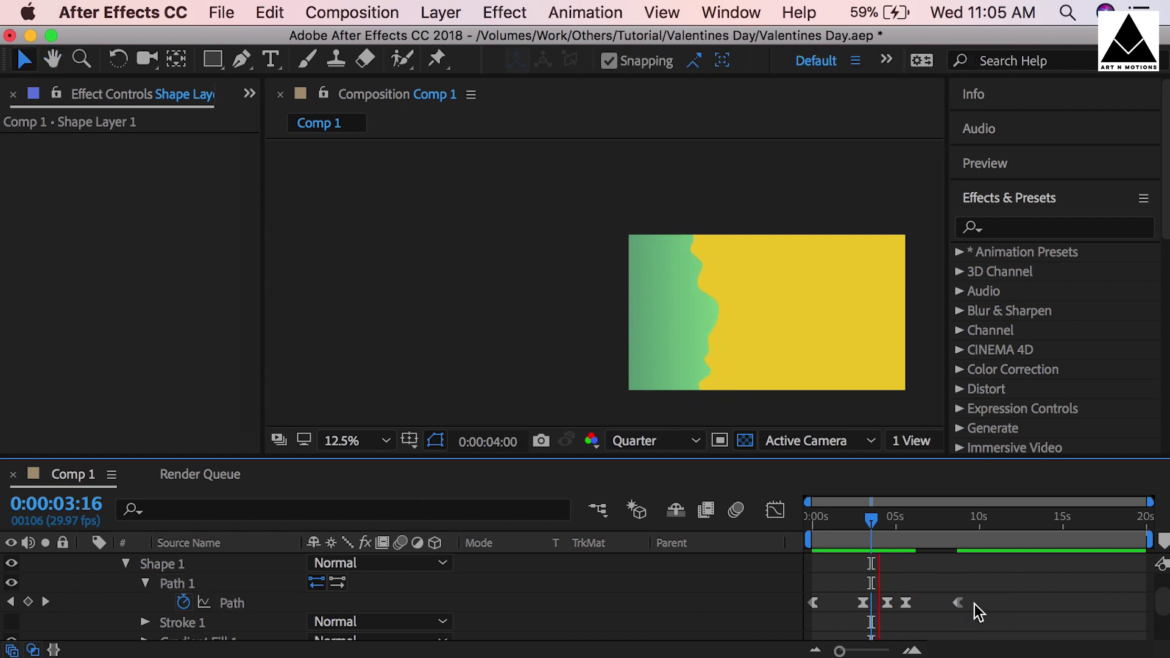
key("space")
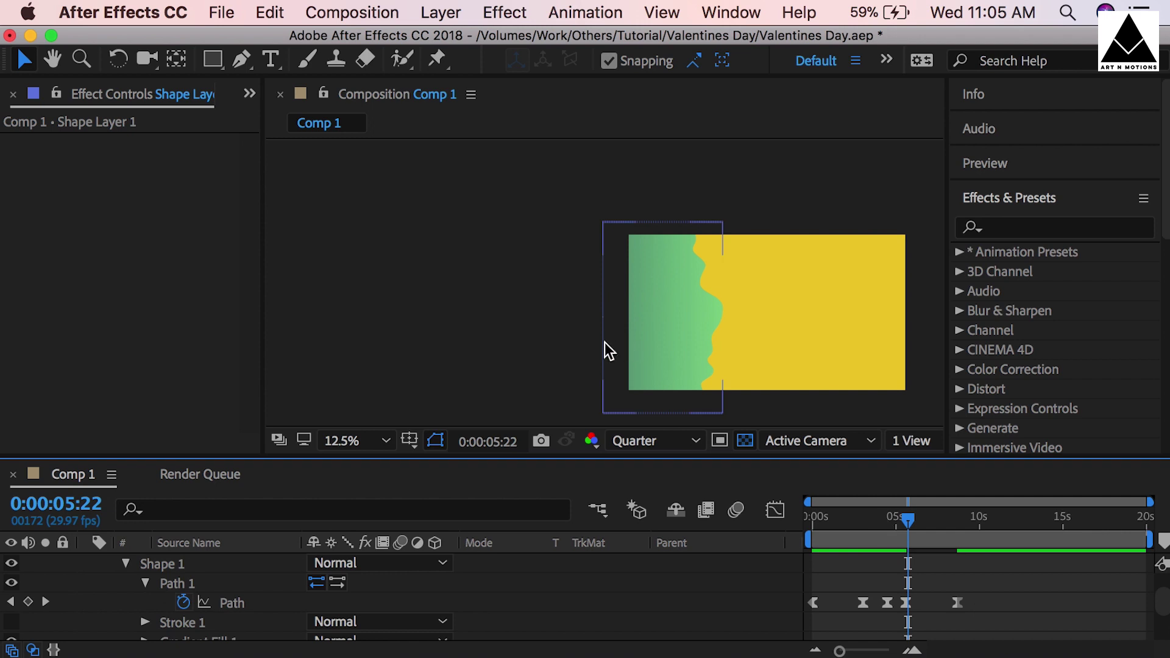
Step: Preview the wave's final retreat from 0:00:05:22 in a centered, enlarged composition view
key("space")
left_click_drag(609, 313, 439, 291)
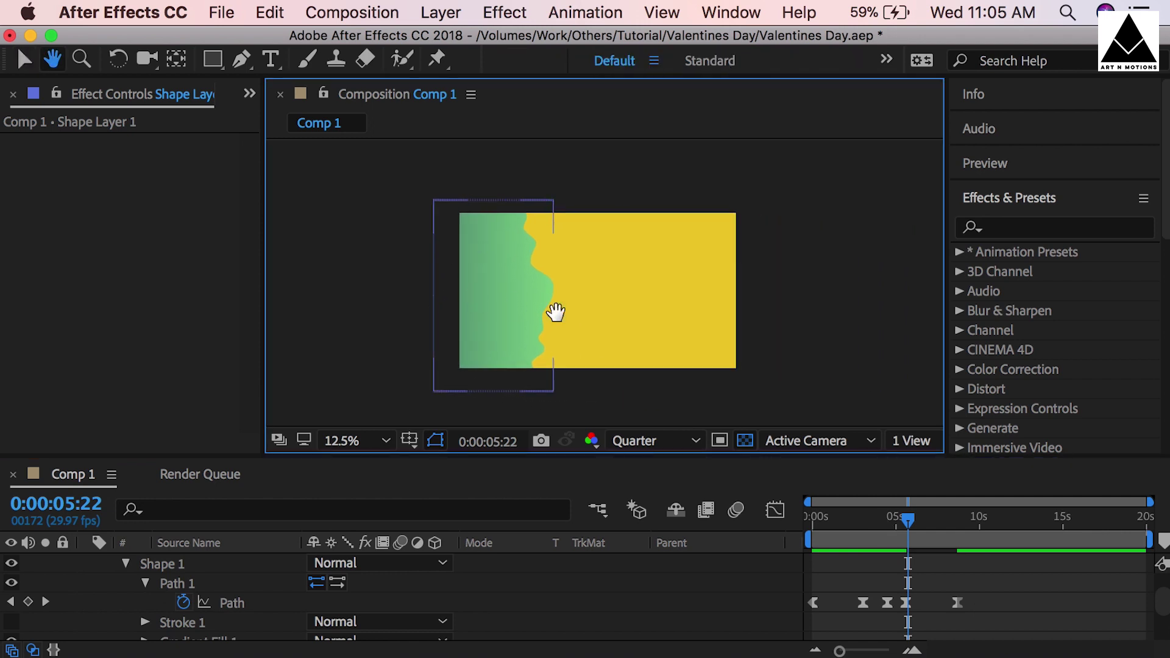
key("period")
key("space")
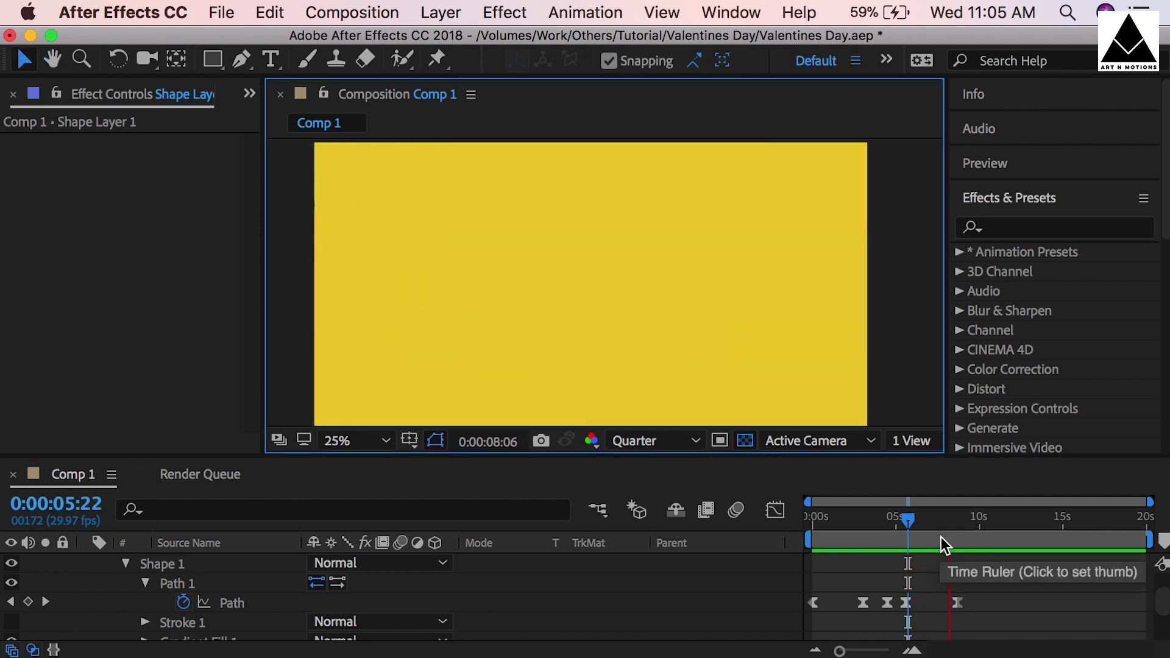
key("space")
Step: Move the last Path keyframe slightly earlier to about 8.5 seconds and check the motion up to 0:00:08:14
left_click_drag(957, 602, 954, 602)
left_click(998, 598)
key("space")
left_click_drag(947, 517, 953, 520)
key("comma")
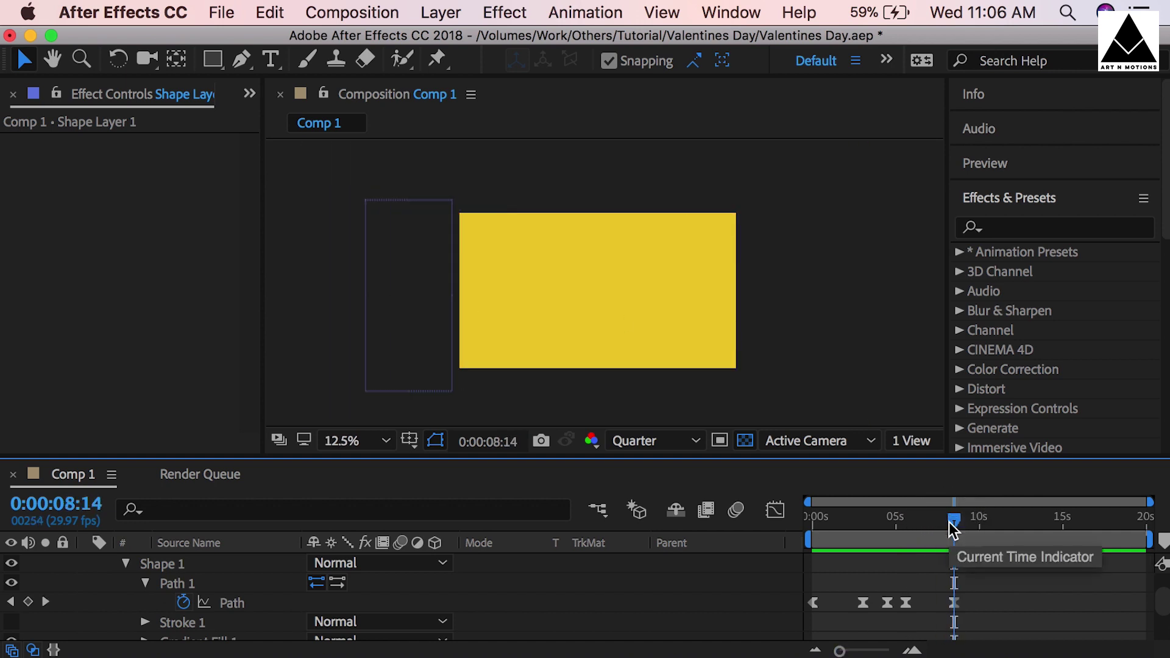
Step: Duplicate the wave shape layer, start the copy at about 3.6 seconds, and reveal its Path keyframes
scroll(984, 565, "up", 2)
left_click(984, 565)
key("cmd+d")
left_click_drag(907, 562, 926, 564)
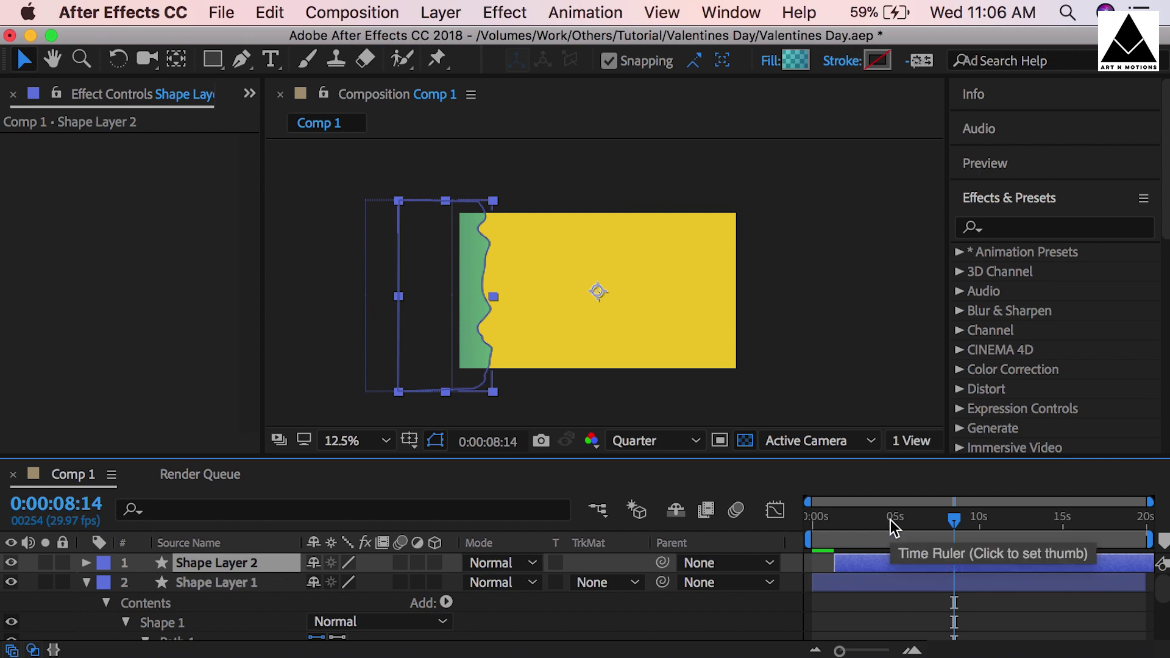
key("u")
left_click_drag(890, 520, 886, 523)
left_click_drag(917, 562, 955, 566)
left_click_drag(884, 517, 873, 523)
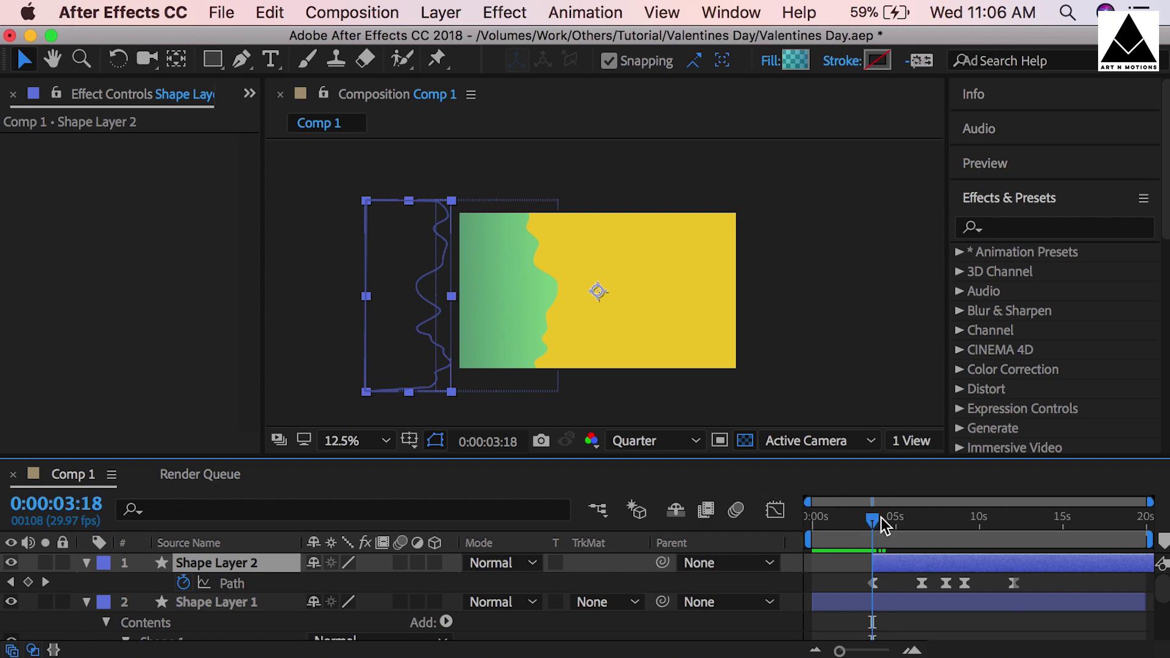
Step: Reshape the middle and lower wave edge of Shape Layer 2 at its 0:00:06:17 Path keyframe
left_click_drag(881, 517, 923, 524)
double_click(554, 282)
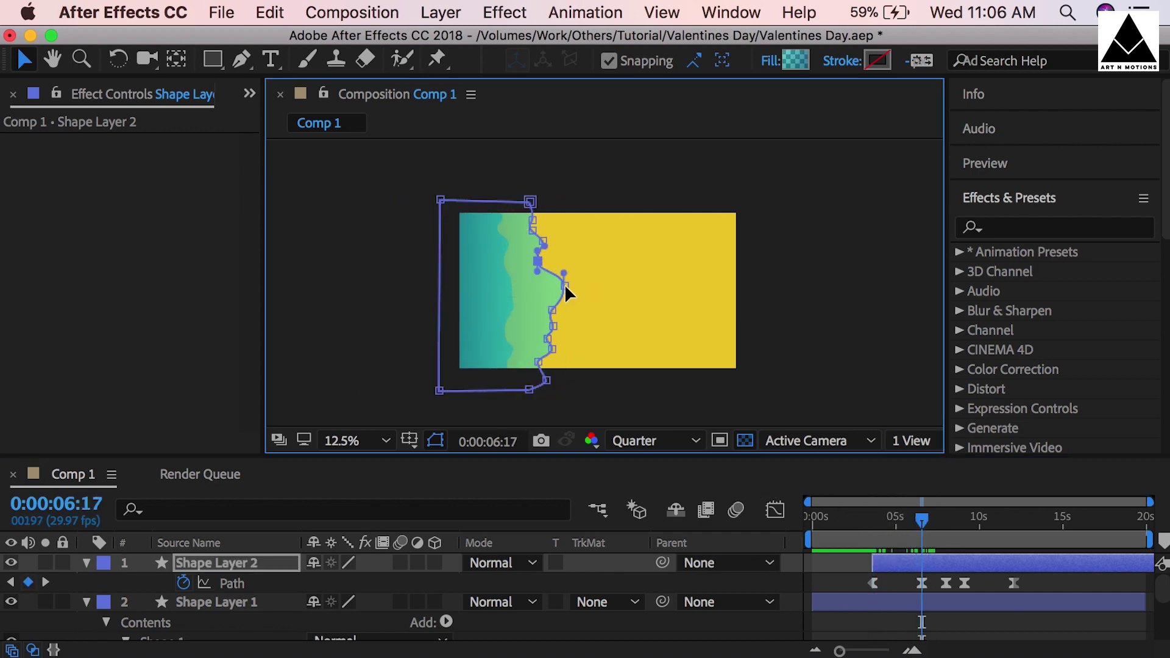
left_click_drag(551, 310, 538, 286)
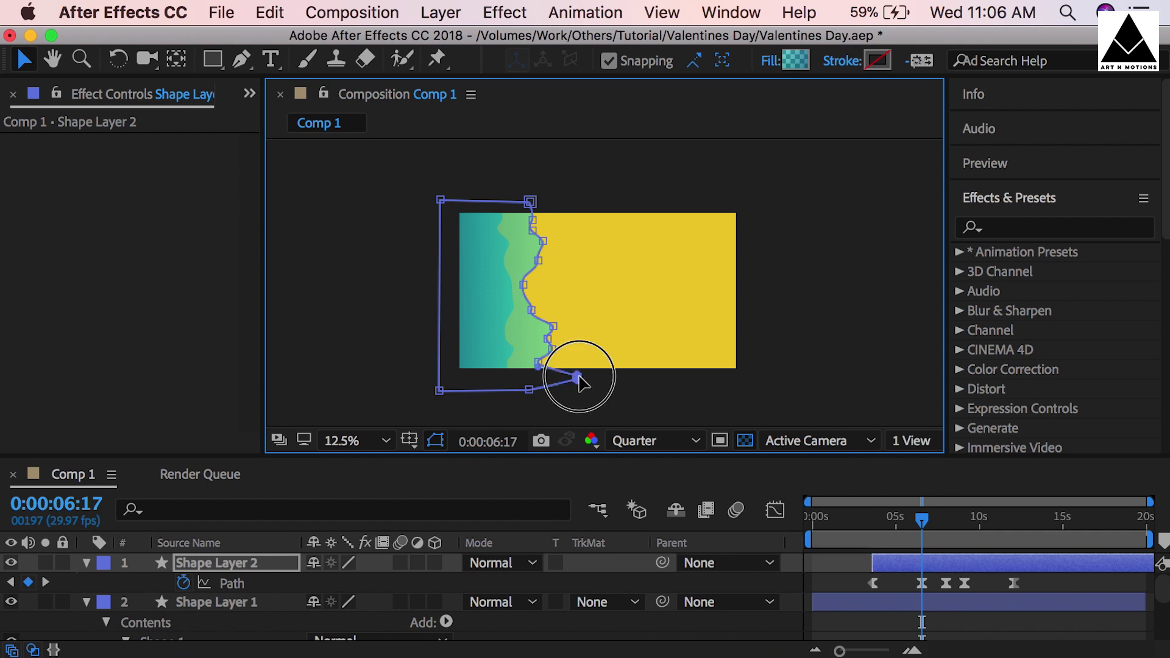
left_click_drag(578, 378, 554, 356)
scroll(556, 340, "up", 2)
left_click(493, 306)
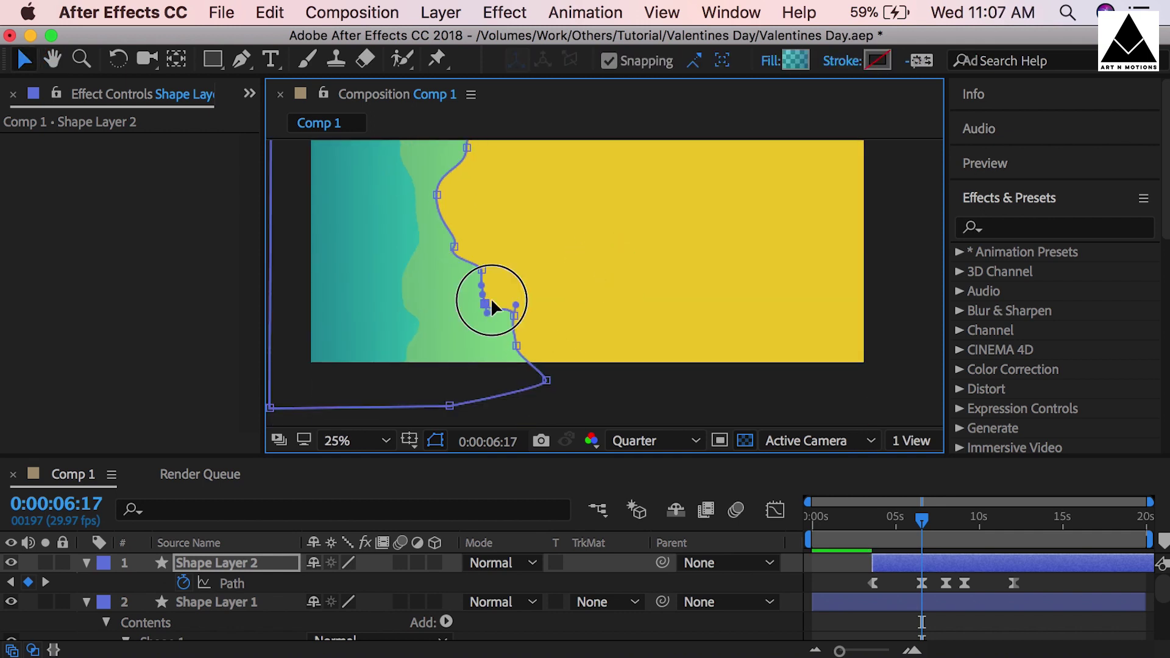
Step: Reshape the upper wave edge of Shape Layer 2 at 0:00:06:17 by repositioning its edge points
scroll(517, 221, "up", 3)
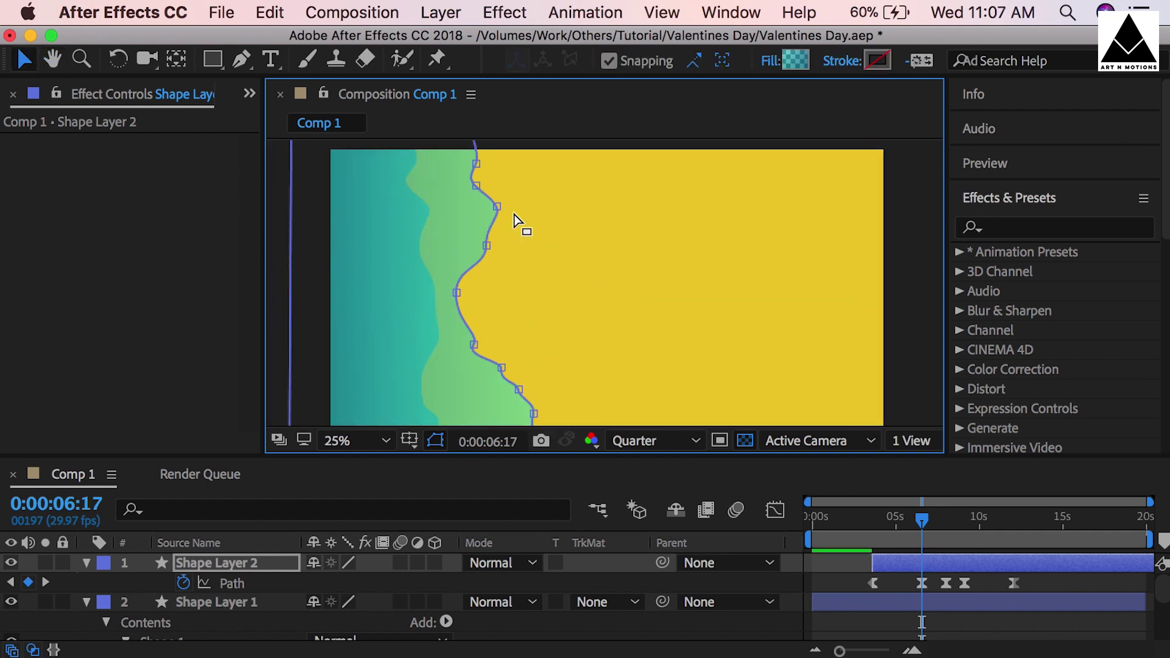
left_click_drag(480, 228, 504, 310)
left_click_drag(497, 209, 528, 221)
left_click_drag(500, 245, 525, 248)
scroll(503, 266, "down", 2)
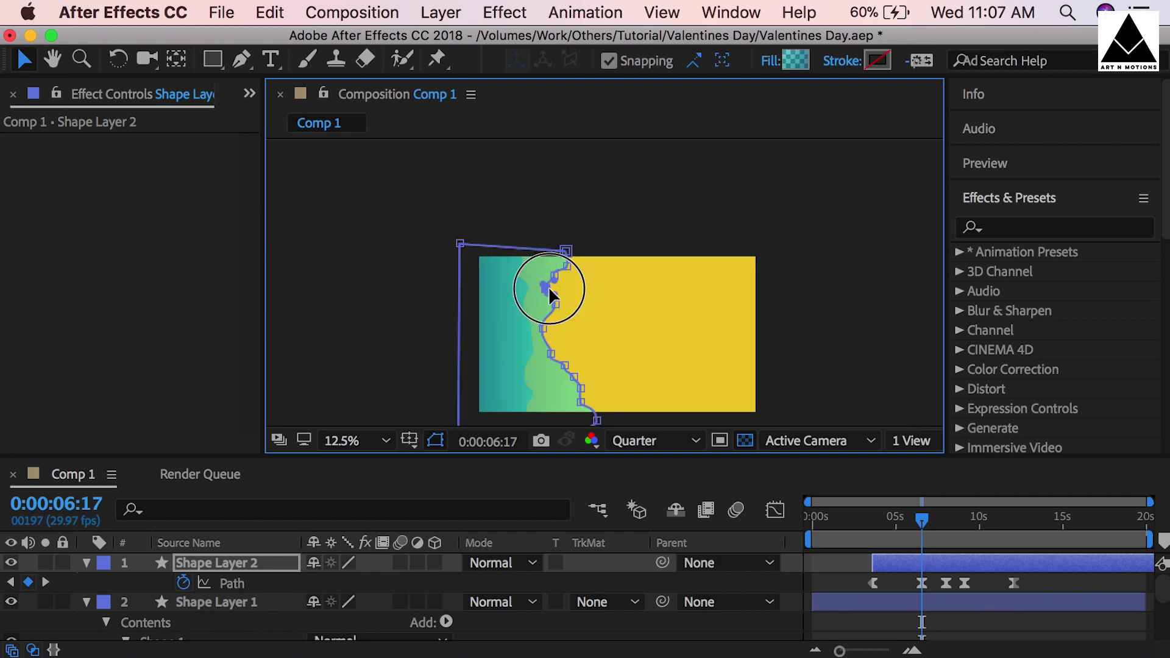
Step: Reshape the middle and lower edge of Shape Layer 2's off-canvas wave at its first Path keyframe, 0:00:03:17
left_click_drag(921, 519, 872, 529)
key("k")
key("j")
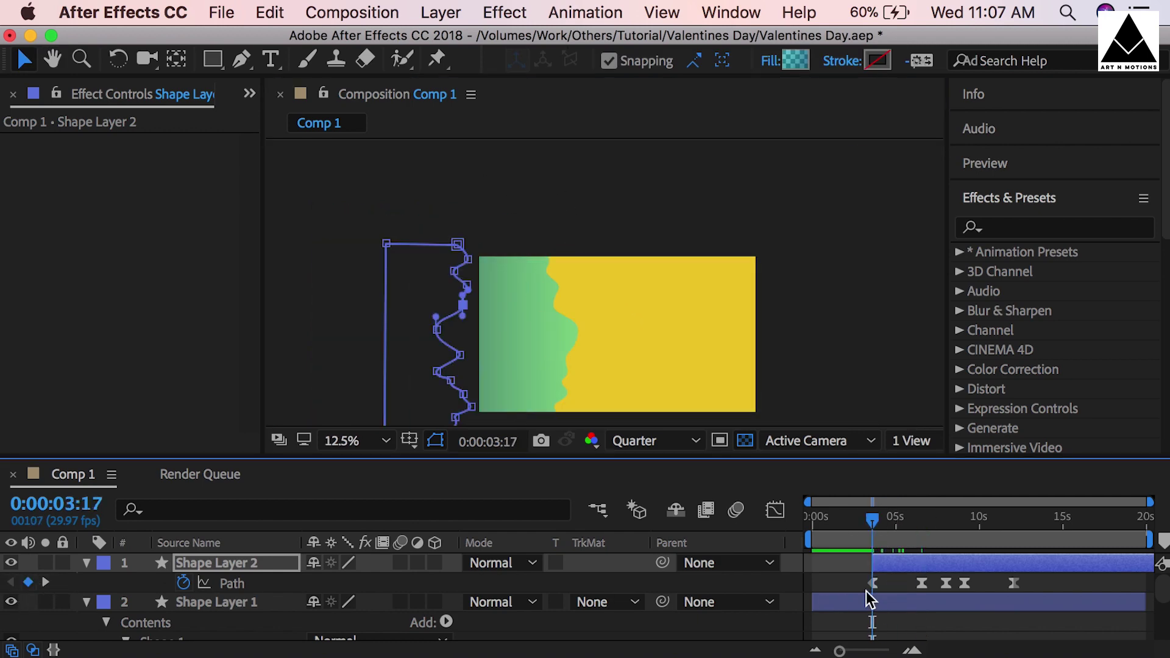
left_click(872, 583)
left_click_drag(499, 299, 497, 260)
key("v")
left_click_drag(434, 292, 470, 291)
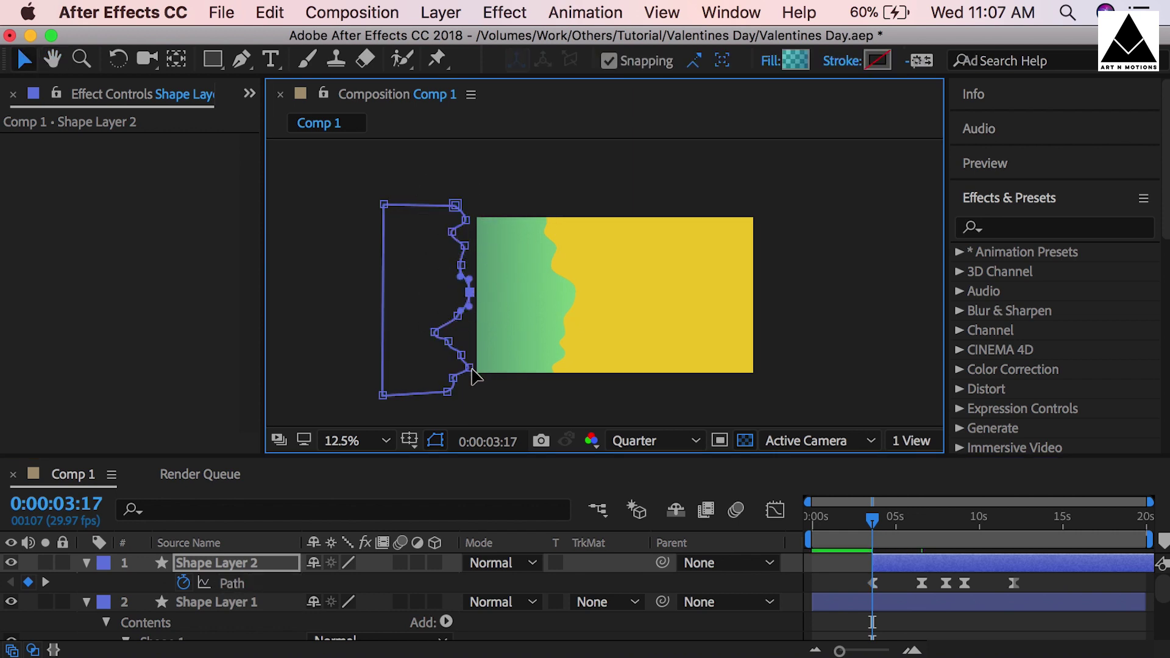
left_click_drag(453, 378, 440, 378)
Step: Move the upper edge points of Shape Layer 2's first Path keyframe outward toward the canvas edge
left_click(459, 240)
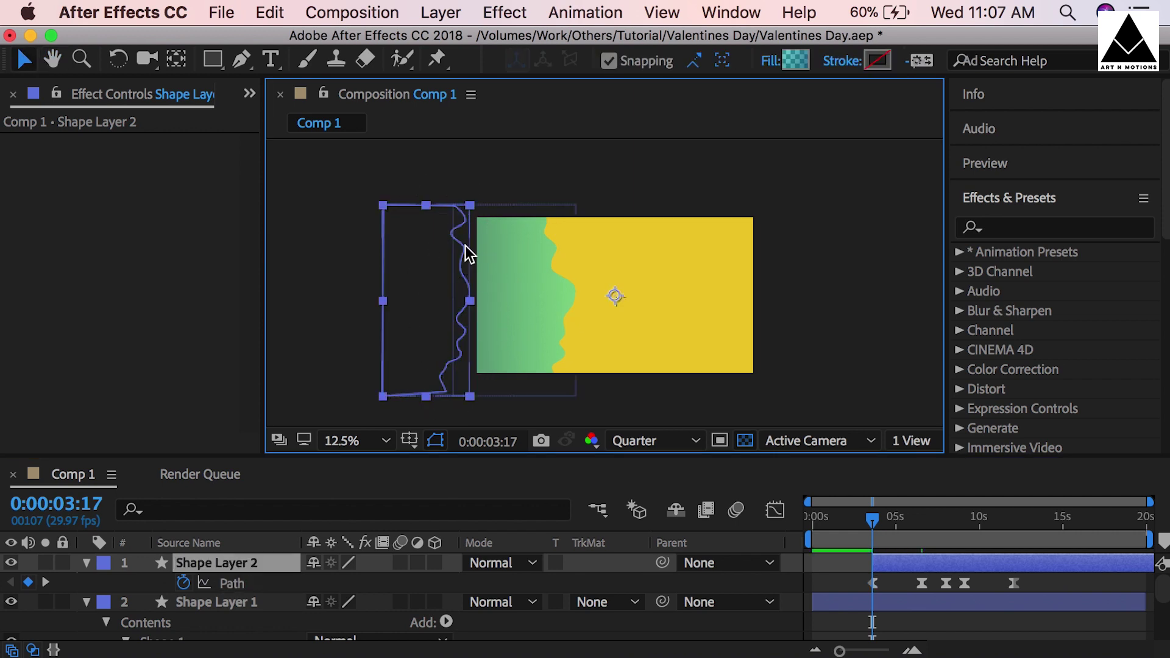
left_click(455, 232)
left_click_drag(464, 245, 476, 247)
left_click_drag(452, 232, 478, 229)
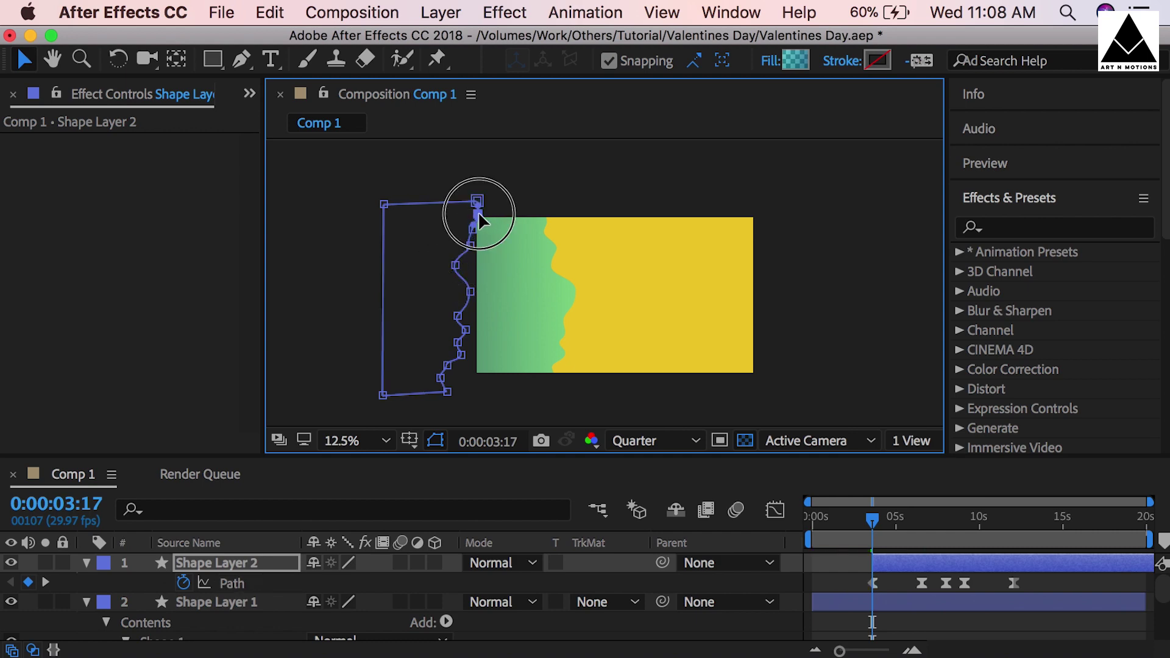
left_click_drag(477, 201, 470, 199)
left_click(478, 214)
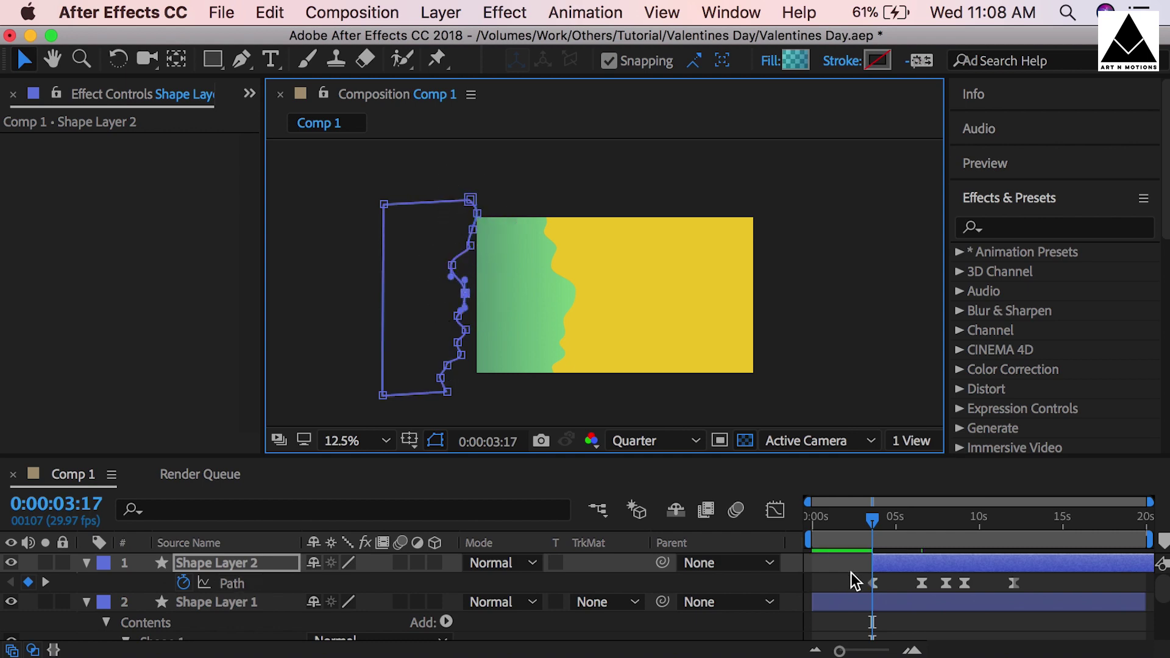
Step: Preview both waves from 0:00:03:17
left_click(851, 573)
key("space")
key("space")
key("space")
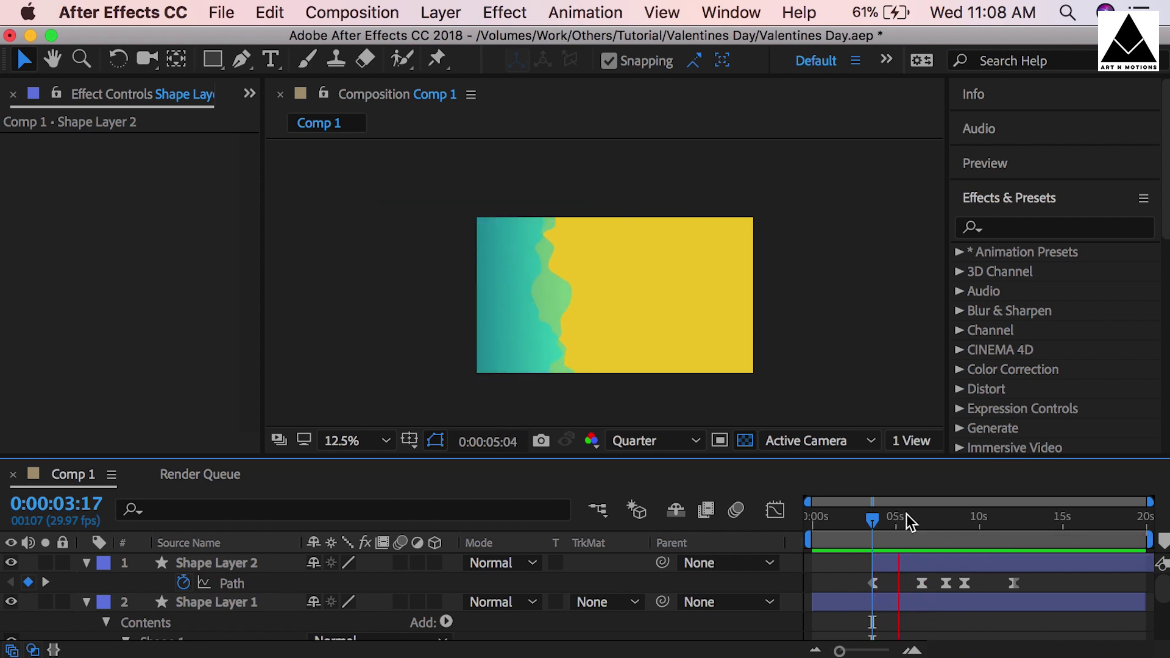
key("space")
Step: Refine the lower wave edge of Shape Layer 2 at 0:00:06:17 by adjusting its points for a smoother contour
left_click(922, 517)
left_click(922, 582)
key(".")
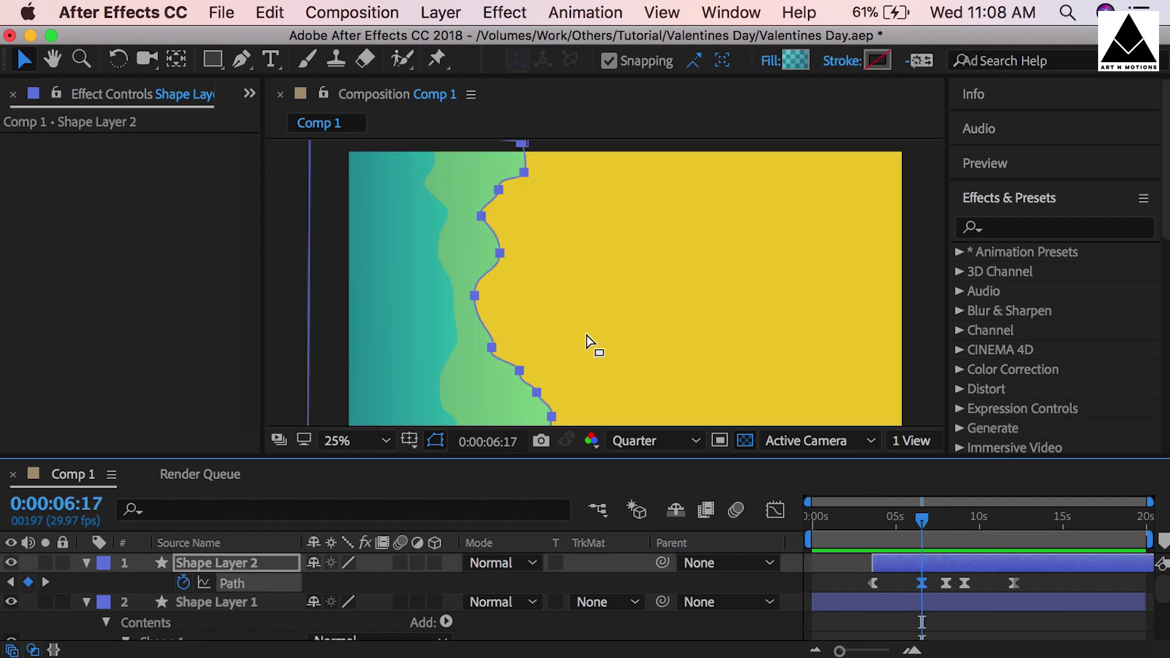
left_click_drag(587, 340, 583, 227)
left_click(487, 236)
left_click(488, 235)
left_click_drag(496, 230, 491, 237)
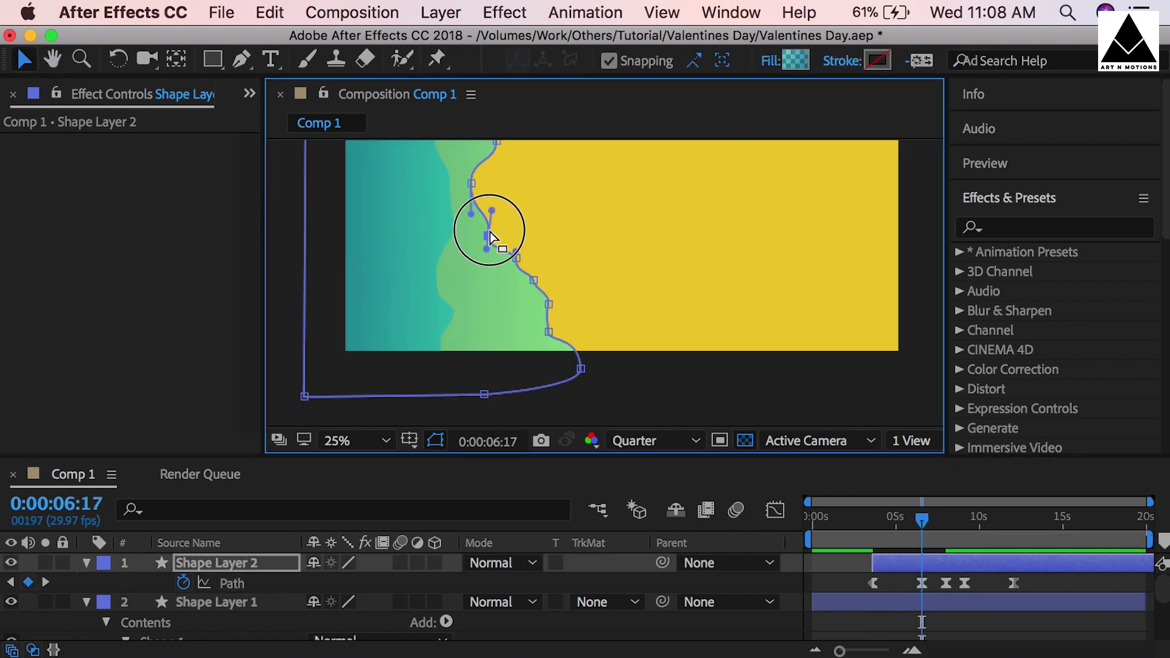
left_click(517, 257)
left_click(549, 305)
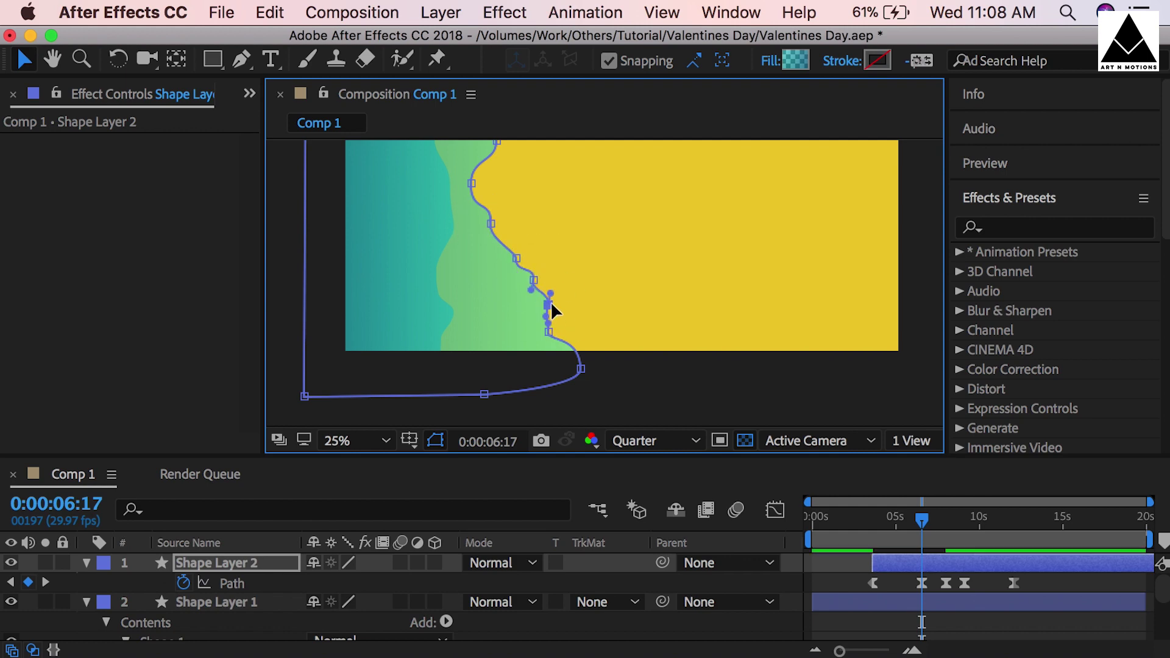
left_click_drag(552, 311, 535, 270)
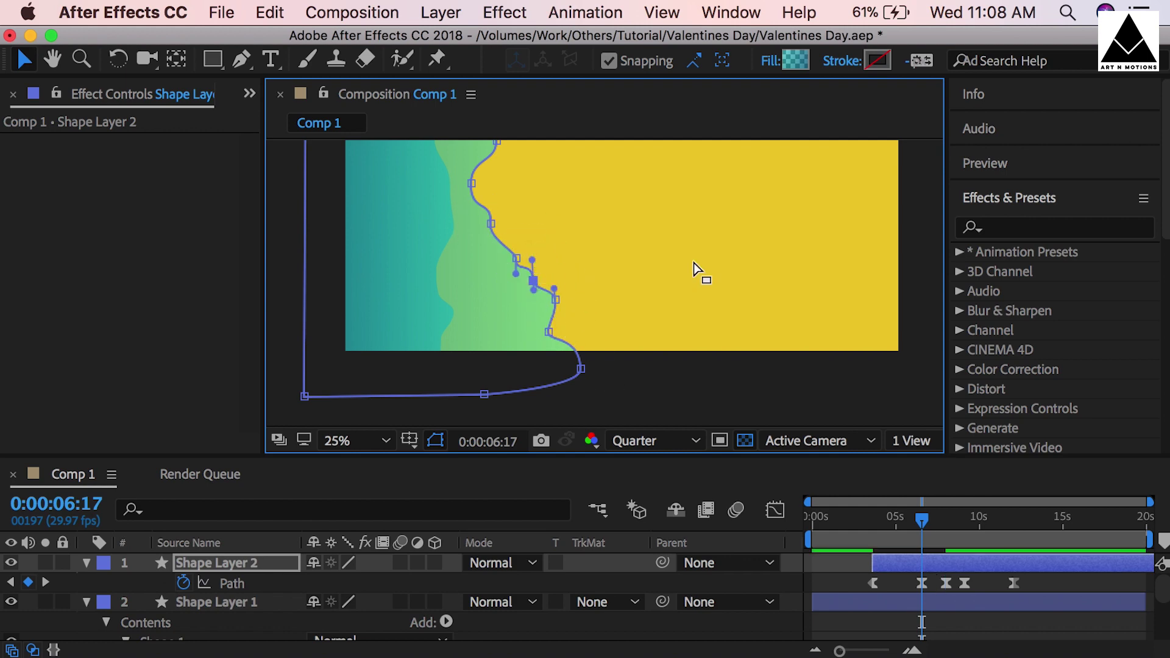
Step: Refine the upper wave edge points of Shape Layer 2 at the 0:00:06:17 Path keyframe
left_click(903, 564)
left_click(905, 582)
left_click_drag(924, 517, 923, 518)
left_click(922, 582)
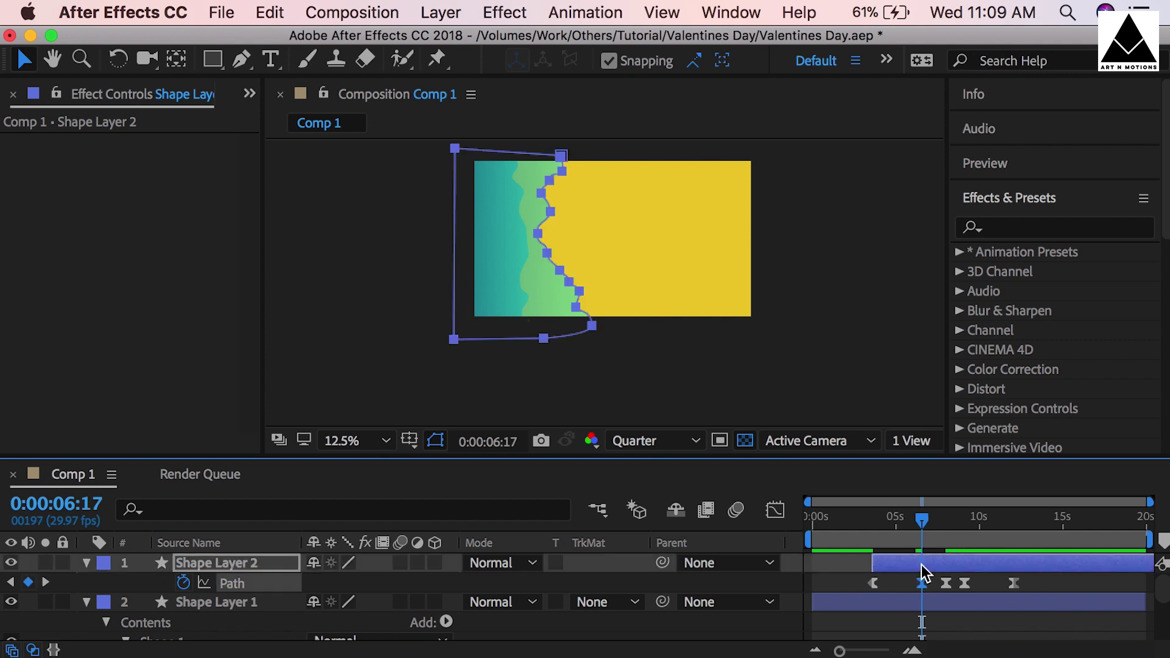
key("period")
key("period")
left_click_drag(523, 185, 647, 354)
key("comma")
left_click_drag(572, 174, 544, 260)
mouse_move(533, 288)
left_mouse_down()
mouse_move(562, 230)
mouse_move(535, 242)
mouse_move(533, 265)
left_mouse_up()
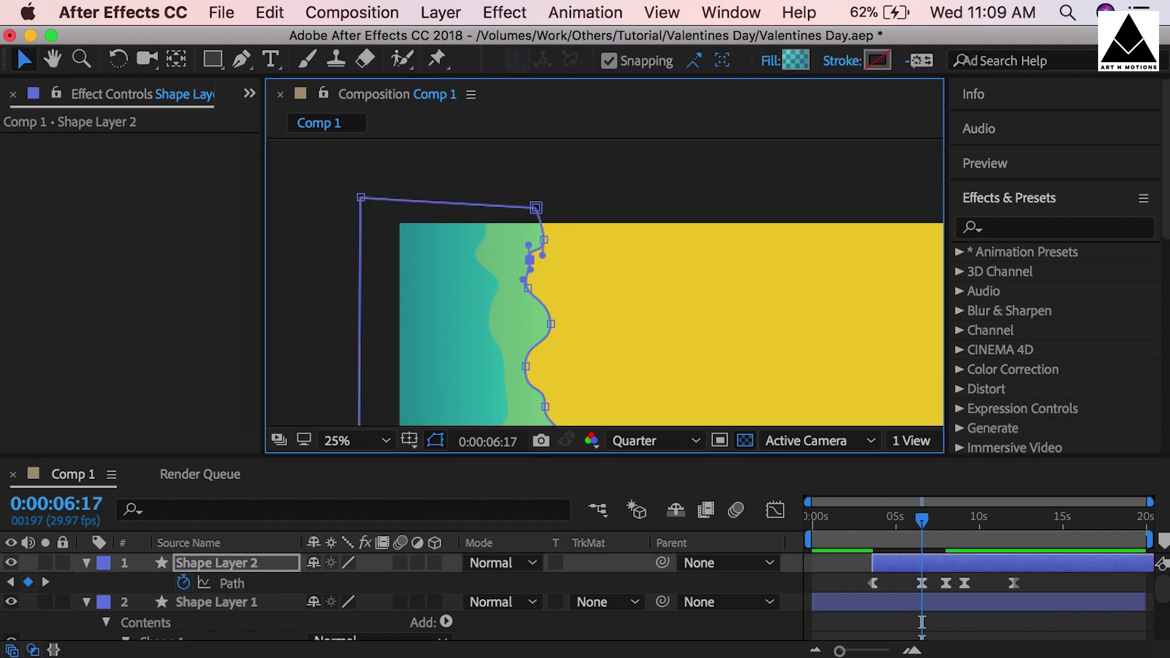
Step: Copy the wave shape from 0:00:04:27 onto the 0:00:08:01 Path keyframe, then delete the temporary keyframe at 0:00:04:27
left_click_drag(925, 537, 895, 543)
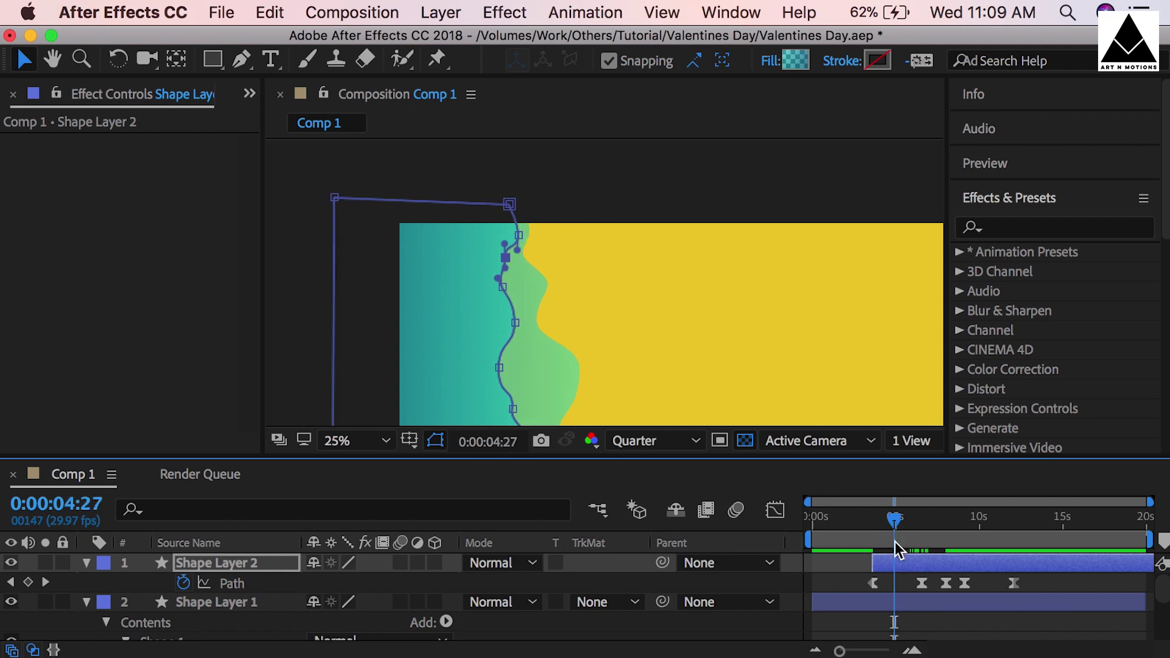
left_click(28, 582)
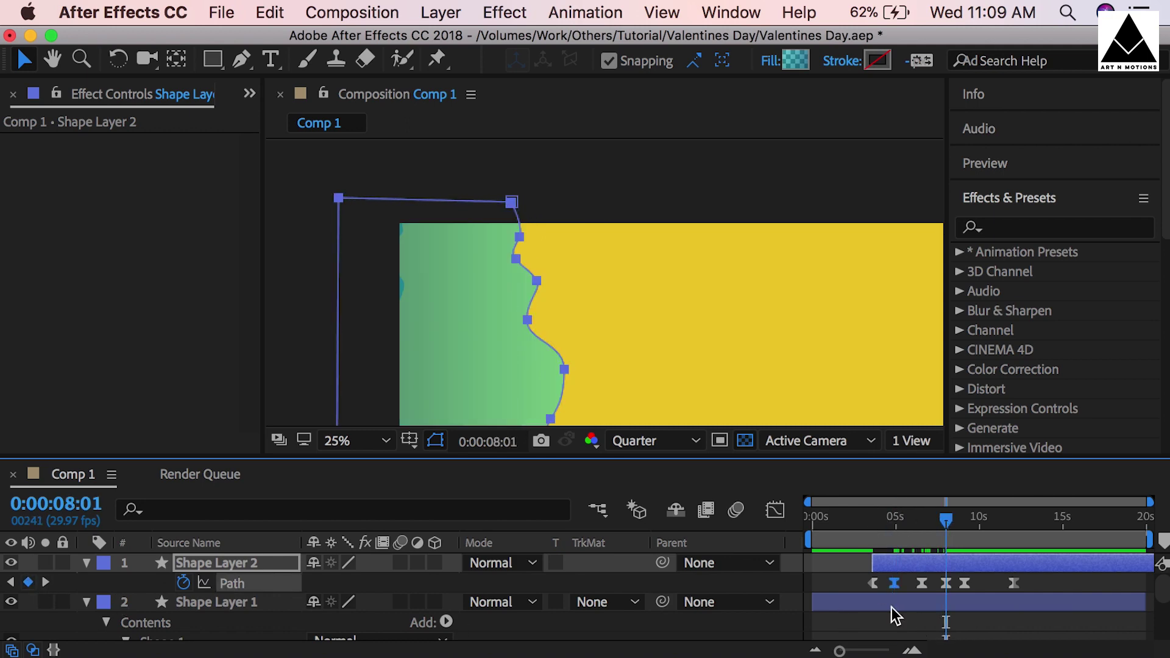
key("super+v")
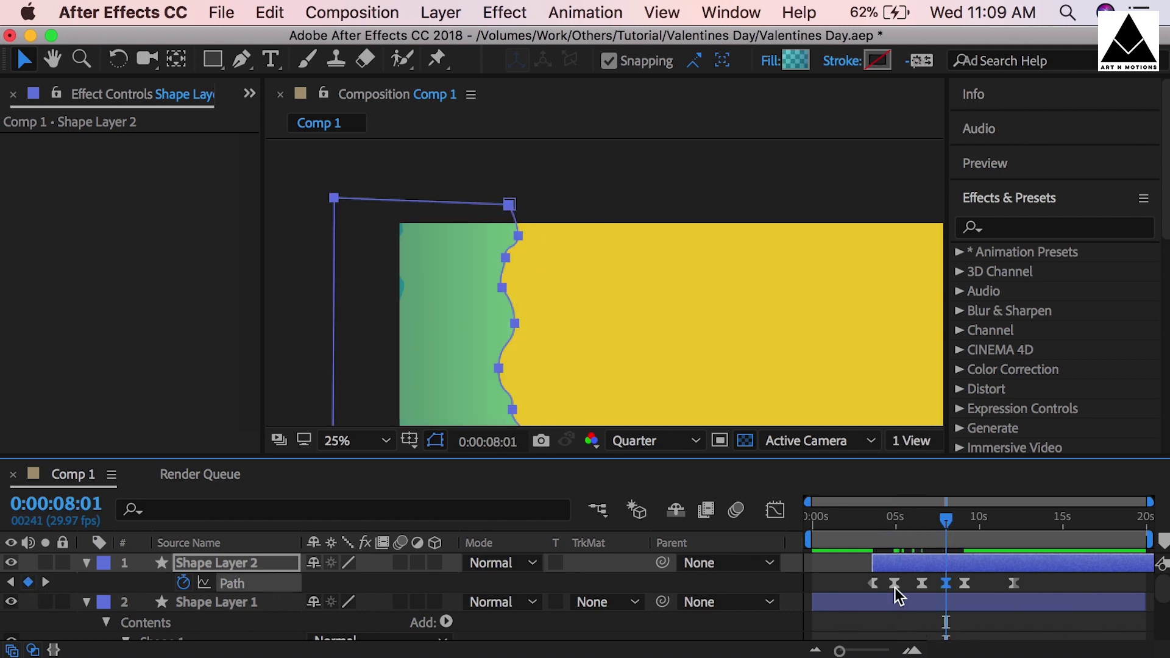
left_click(895, 584)
key("Delete")
Step: Copy the wave shape from 0:00:07:05 onto the 0:00:09:04 Path keyframe, then delete the temporary keyframe at 0:00:07:05
left_click_drag(949, 529, 930, 524)
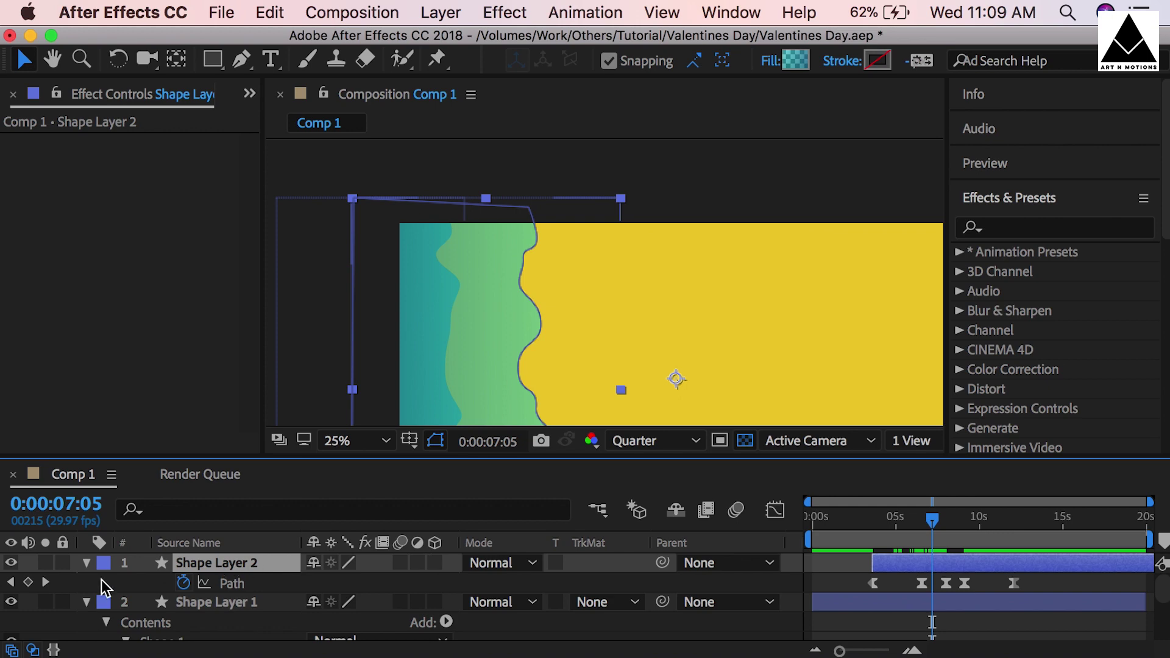
left_click(26, 583)
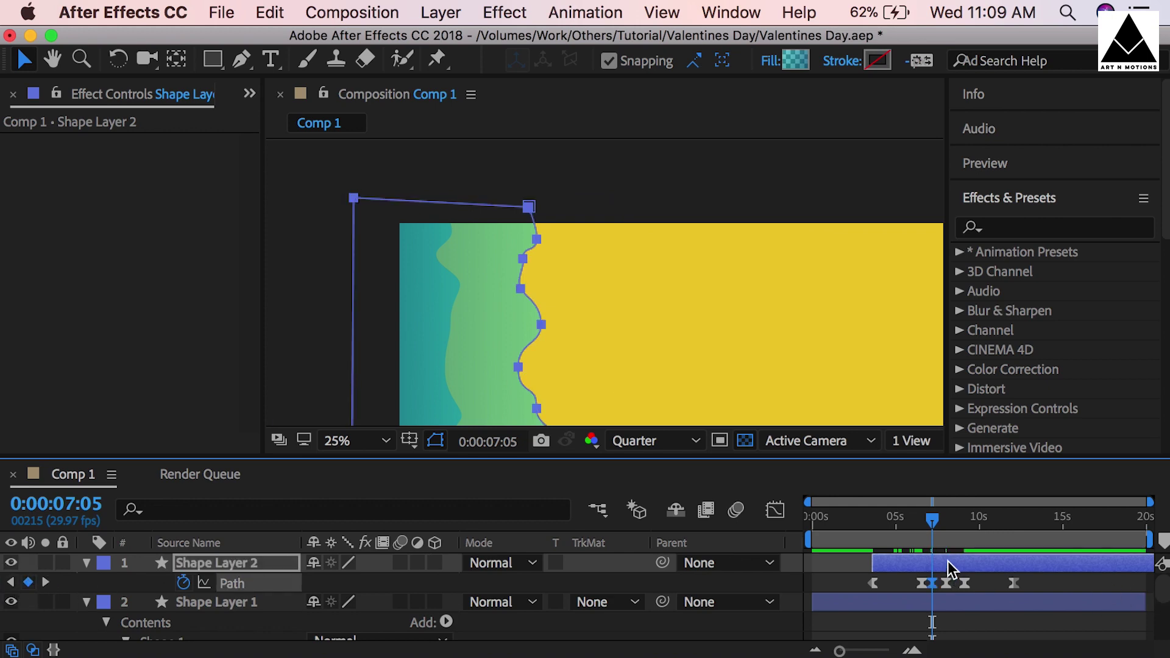
left_click_drag(941, 519, 964, 523)
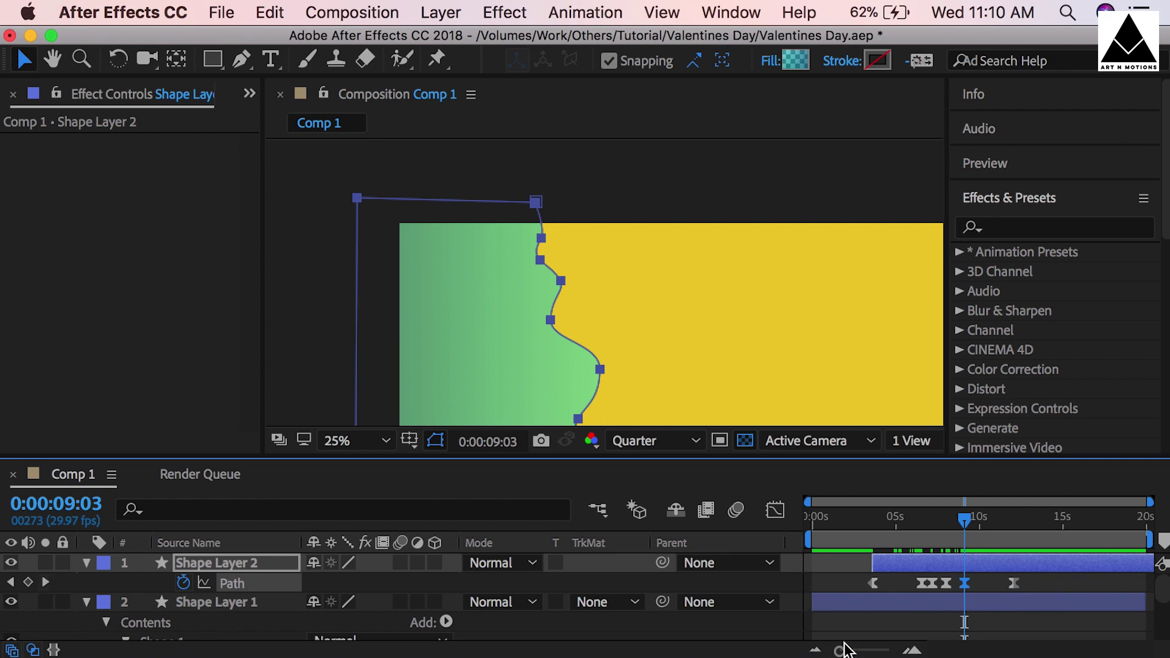
left_click_drag(844, 650, 858, 650)
key("Page_Down")
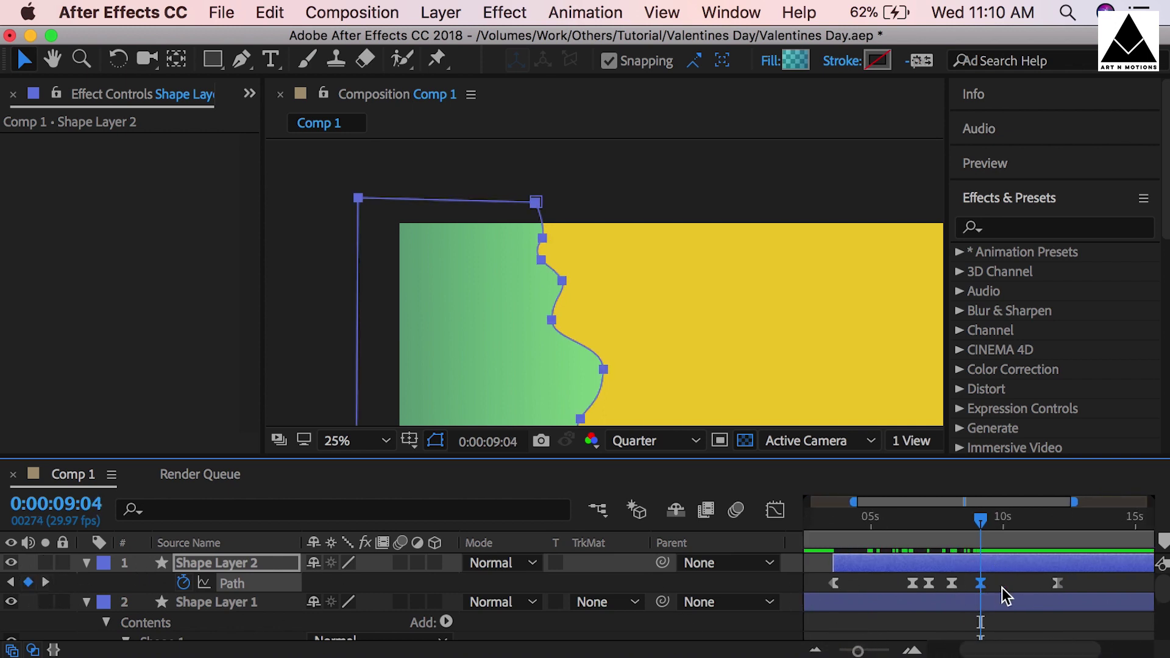
key("super+v")
left_click(927, 584)
key("Delete")
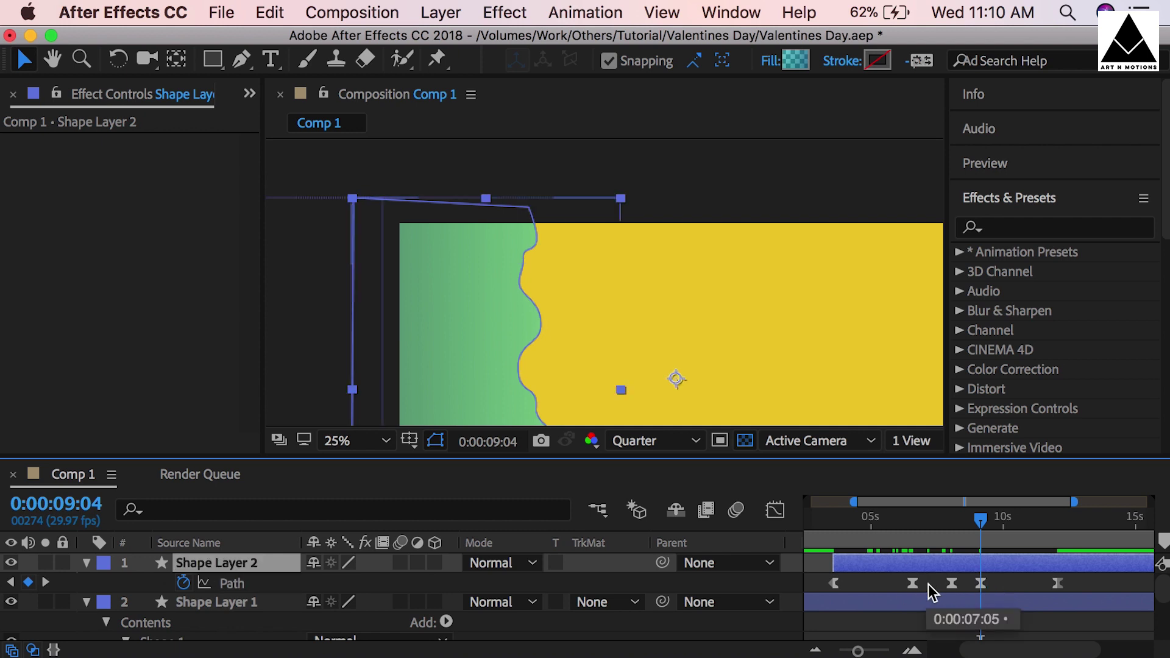
Step: Replace Shape Layer 2's last Path keyframe at 0:00:12:02 with a copy of its first keyframe
left_click_drag(981, 526, 868, 576)
key("Page_Down")
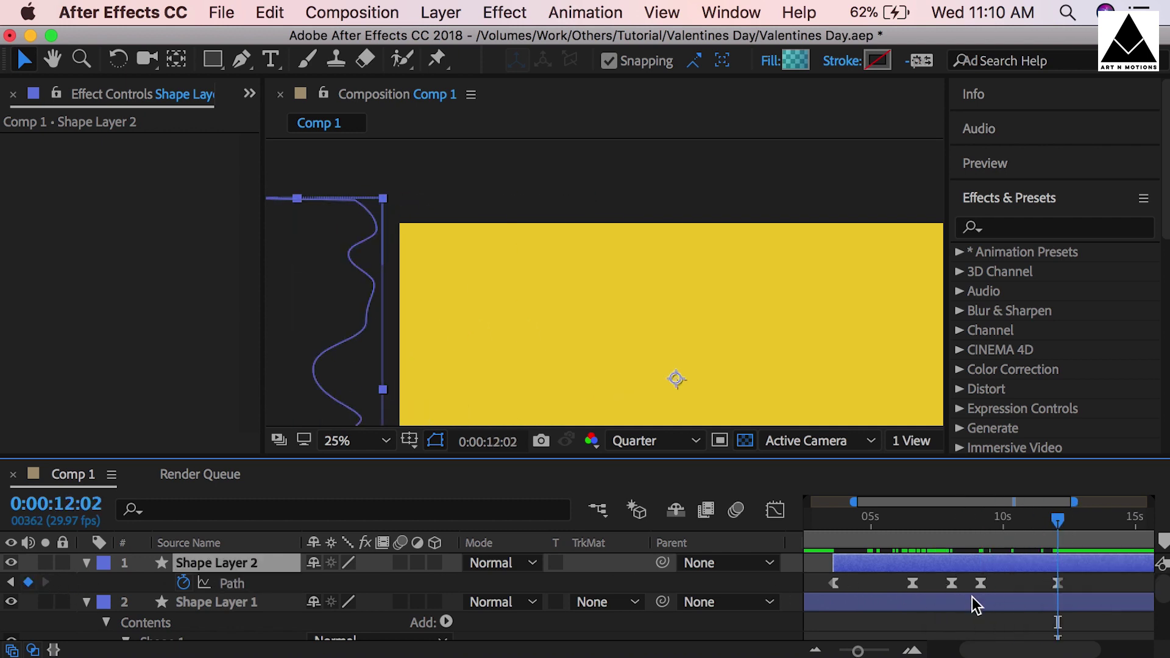
left_click(815, 651)
left_click(874, 583)
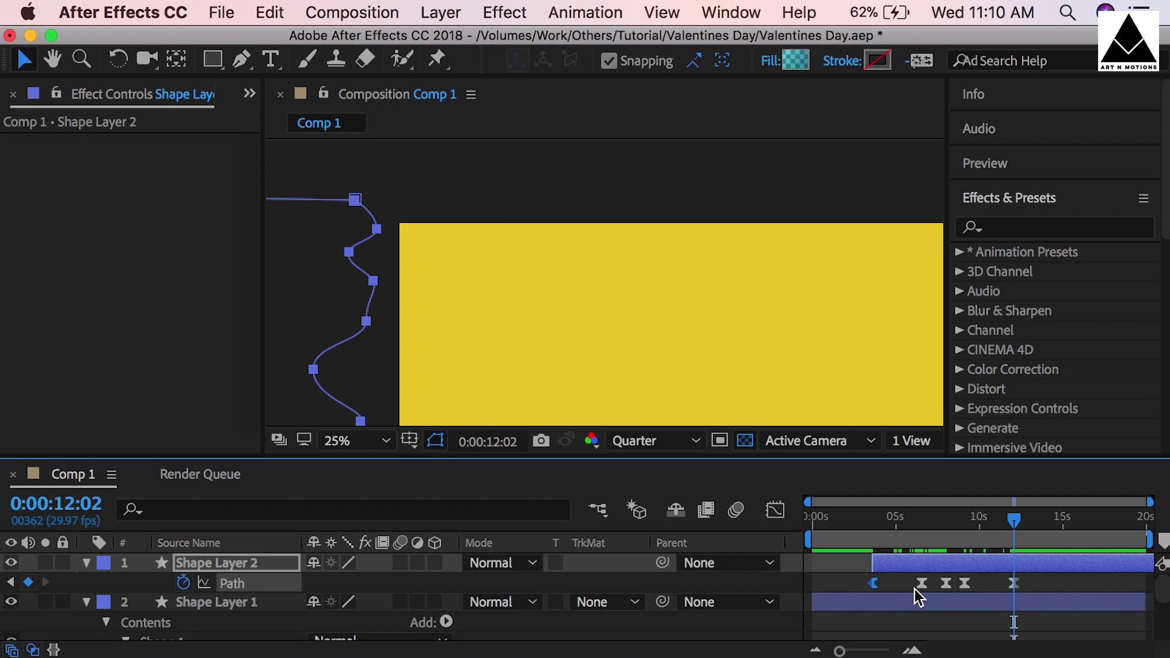
key("super+c")
key("super+v")
left_click(1023, 587)
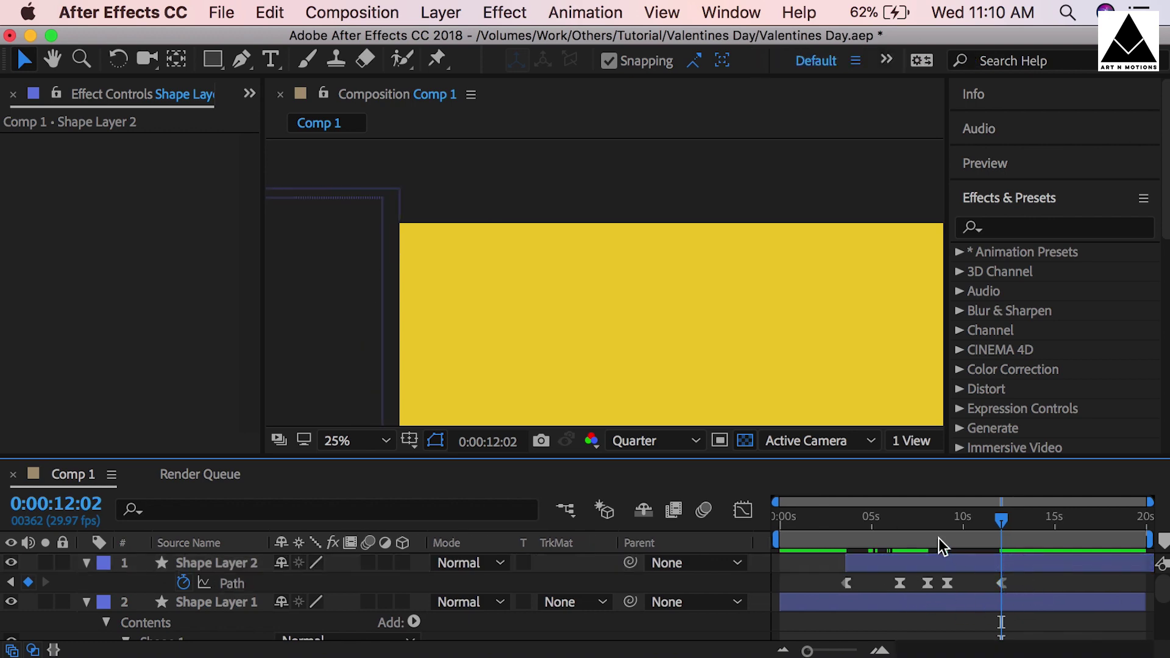
Step: Preview both waves from 0:00:03:21 and from the start of the composition
left_click(849, 524)
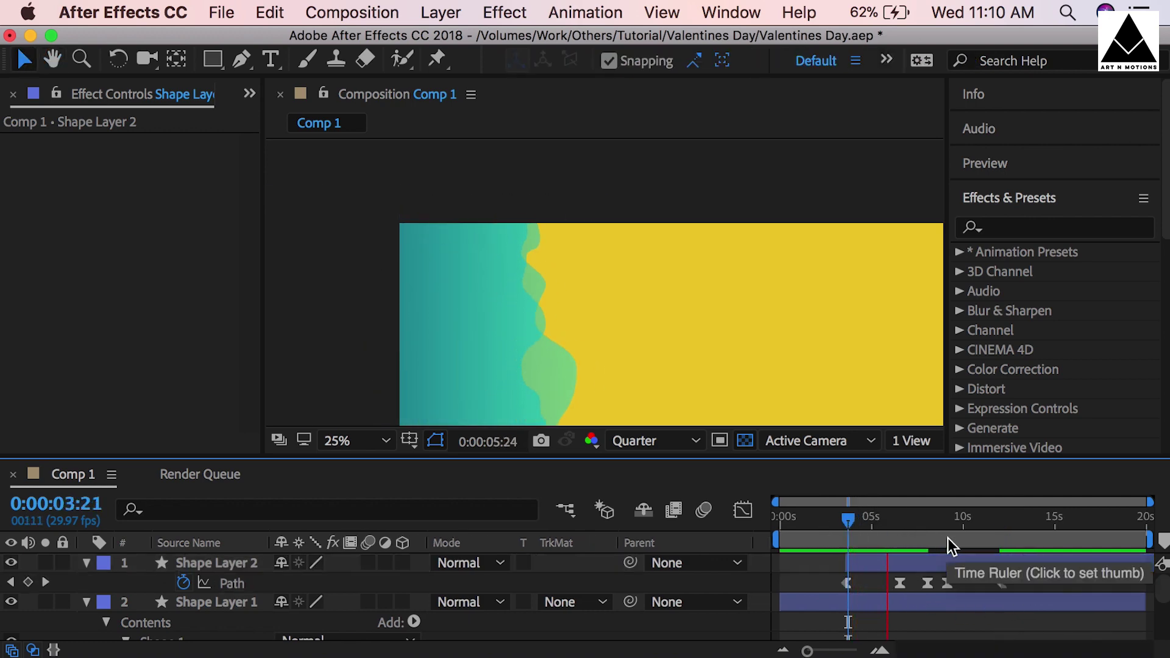
left_click(778, 531)
key("space")
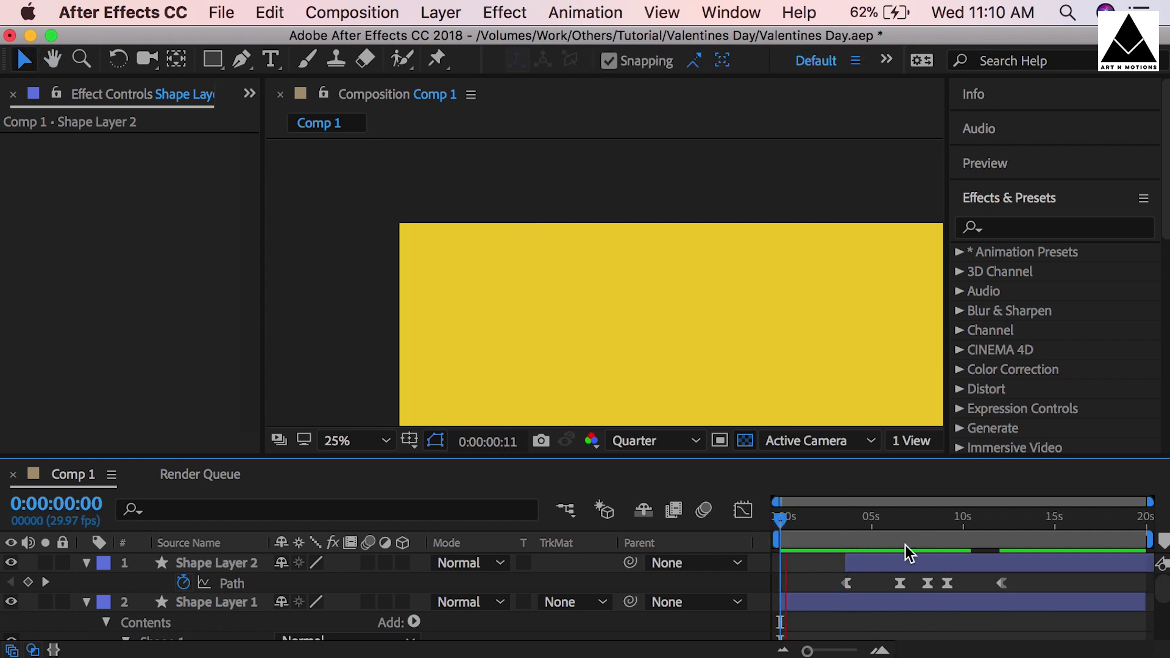
key("space")
Step: Move Shape Layer 2 earlier to start at about 0.7 seconds and preview the composition from the beginning
left_click_drag(1034, 562, 982, 562)
left_click(1014, 591)
key("space")
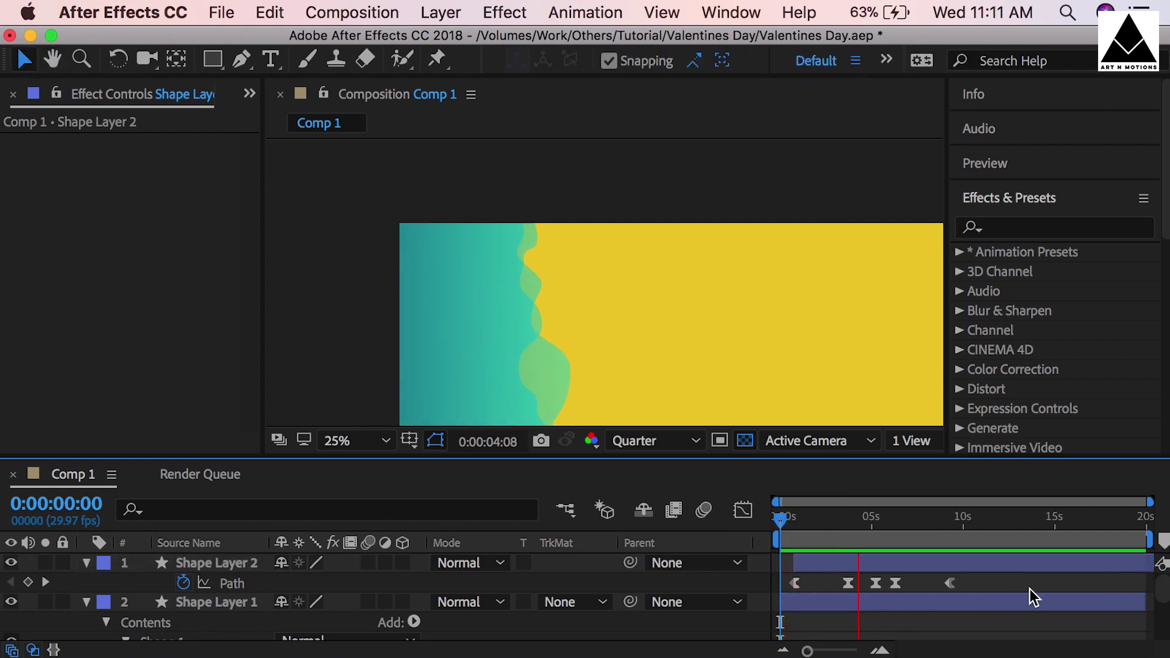
Step: Shift Shape Layer 2's last three Path keyframes about 0.6 seconds later and preview from 0:00:03:21
left_click_drag(852, 506, 875, 503)
left_click_drag(972, 580, 870, 588)
left_click_drag(877, 584, 890, 586)
left_click(871, 583)
left_click(850, 521)
left_click_drag(850, 520, 847, 521)
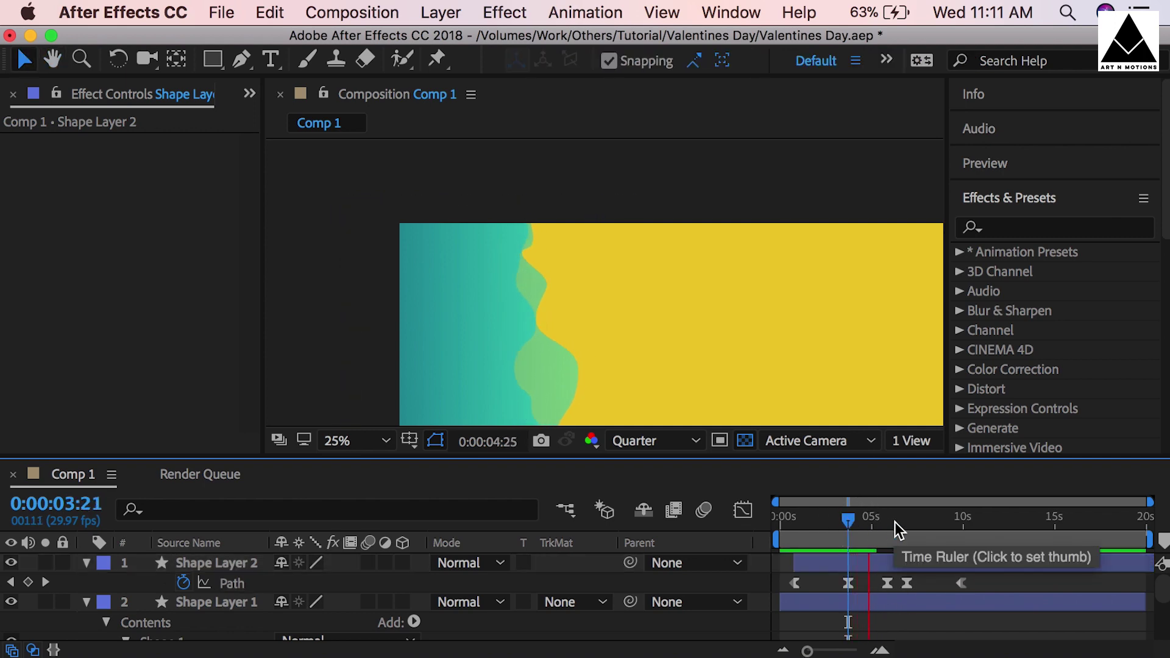
left_click(891, 582)
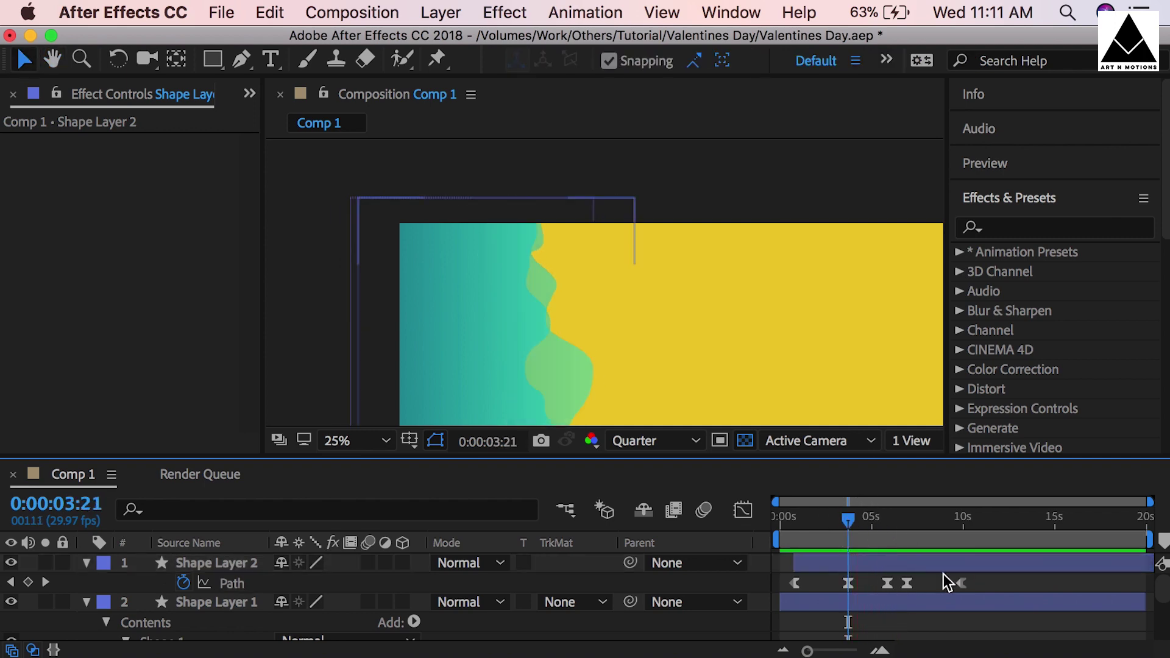
Step: Shift Shape Layer 1's last three Path keyframes about 0.5 seconds later and check the wave's motion around 0:00:04:10
scroll(946, 583, "down", 3)
mouse_move(848, 520)
left_mouse_down()
mouse_move(835, 516)
mouse_move(857, 514)
left_mouse_up()
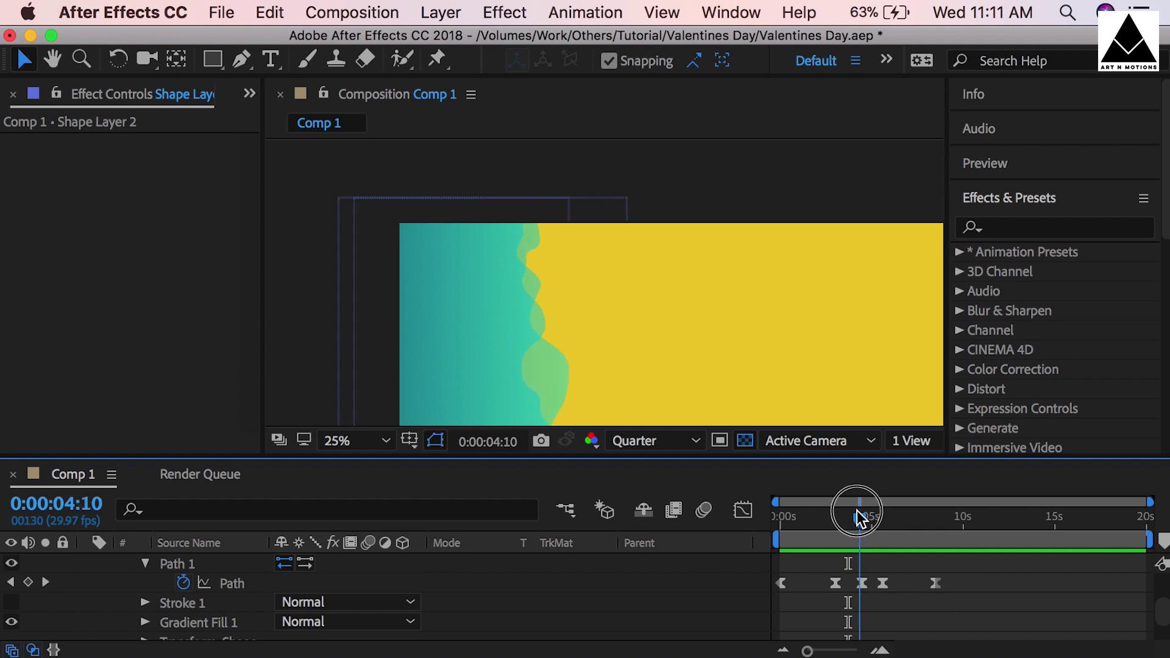
left_click_drag(985, 580, 853, 589)
left_click_drag(862, 585, 871, 586)
left_click(879, 598)
left_click_drag(859, 519, 834, 524)
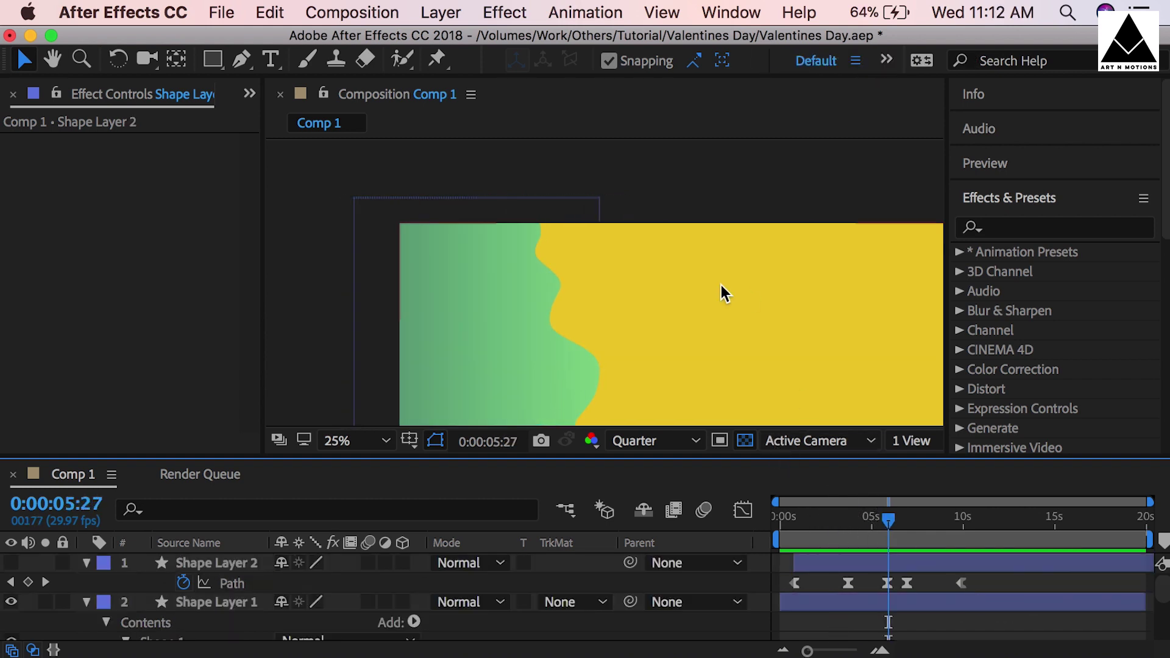
Step: Fit the whole composition in the view and preview both waves from the start
left_click_drag(724, 293, 655, 209)
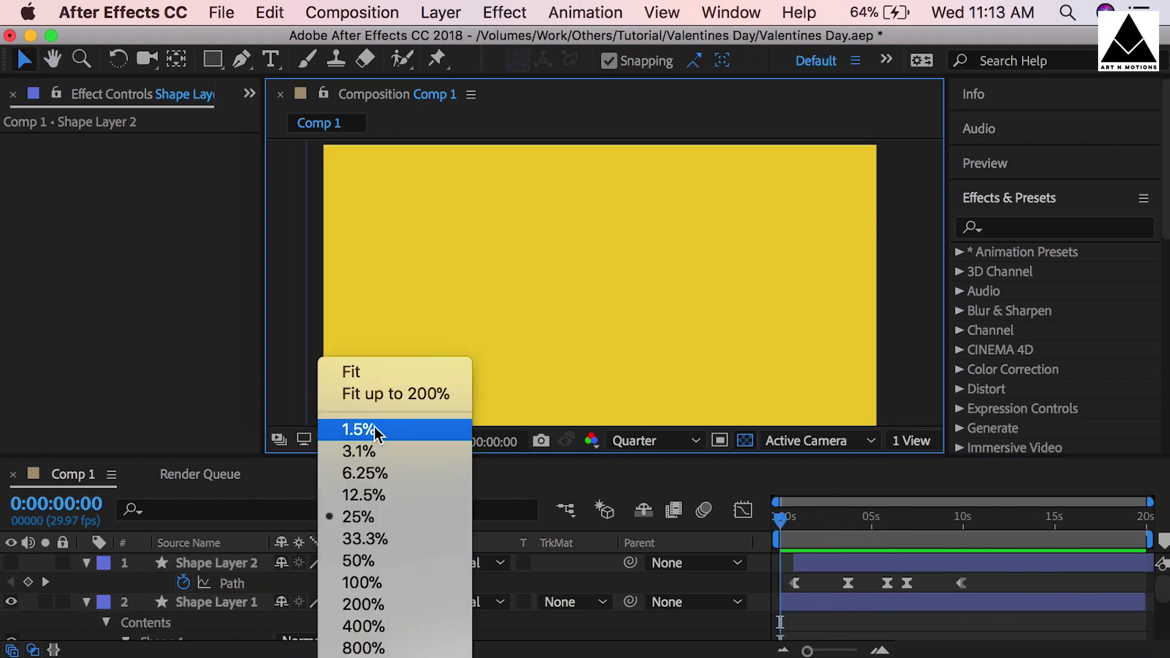
left_click(351, 372)
key("space")
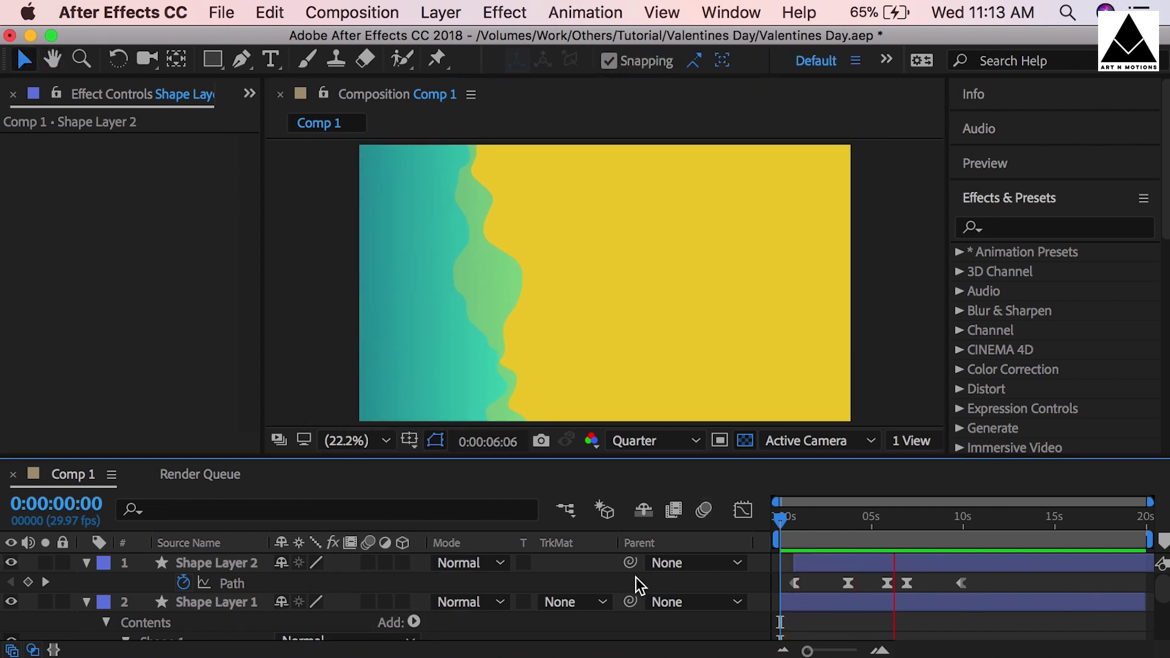
Step: Nudge Shape Layer 2's later Path keyframes slightly earlier and preview the waves from 0:00:01:00
left_click_drag(1000, 580, 907, 585)
left_click(953, 573)
key("space")
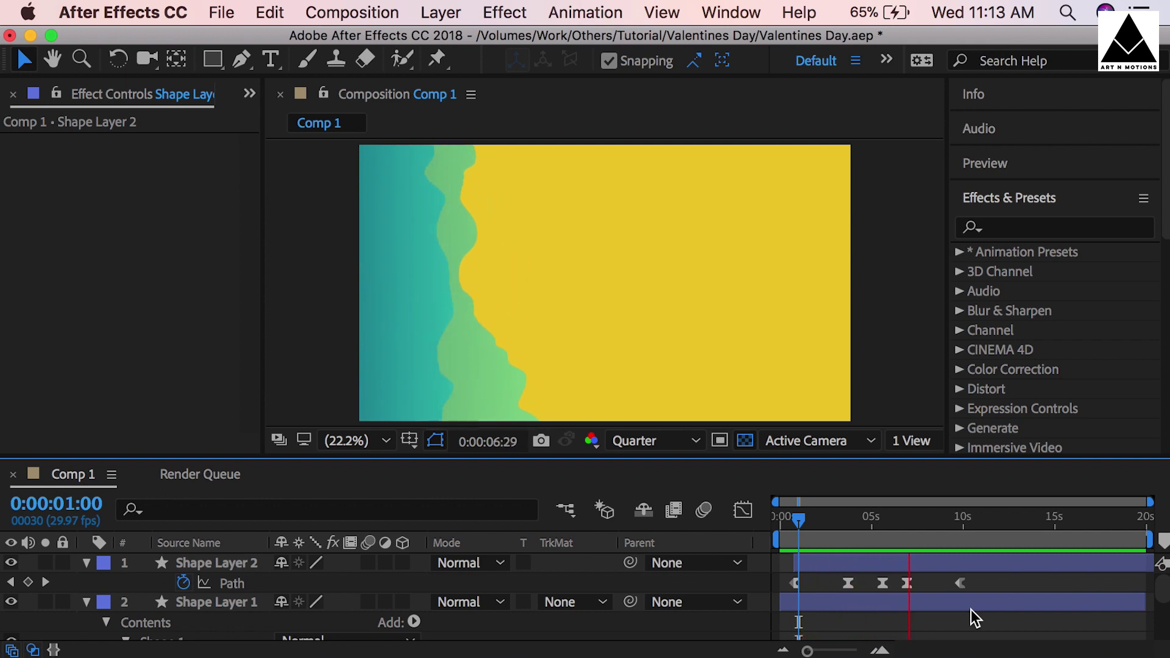
left_click(905, 523)
Step: Duplicate Shape Layer 2 and move the copy to start at about 6.6 seconds
left_click(918, 565)
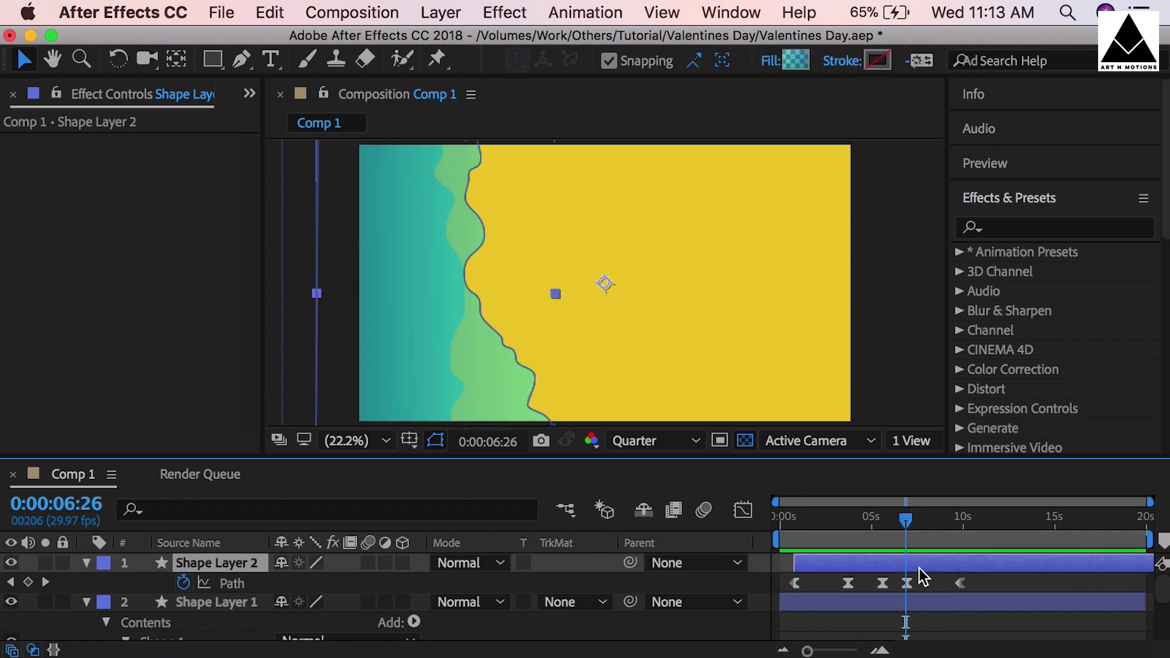
key("super+d")
left_click_drag(860, 564, 924, 563)
left_click_drag(860, 523, 858, 521)
left_click_drag(904, 561, 909, 563)
left_click_drag(859, 525, 896, 529)
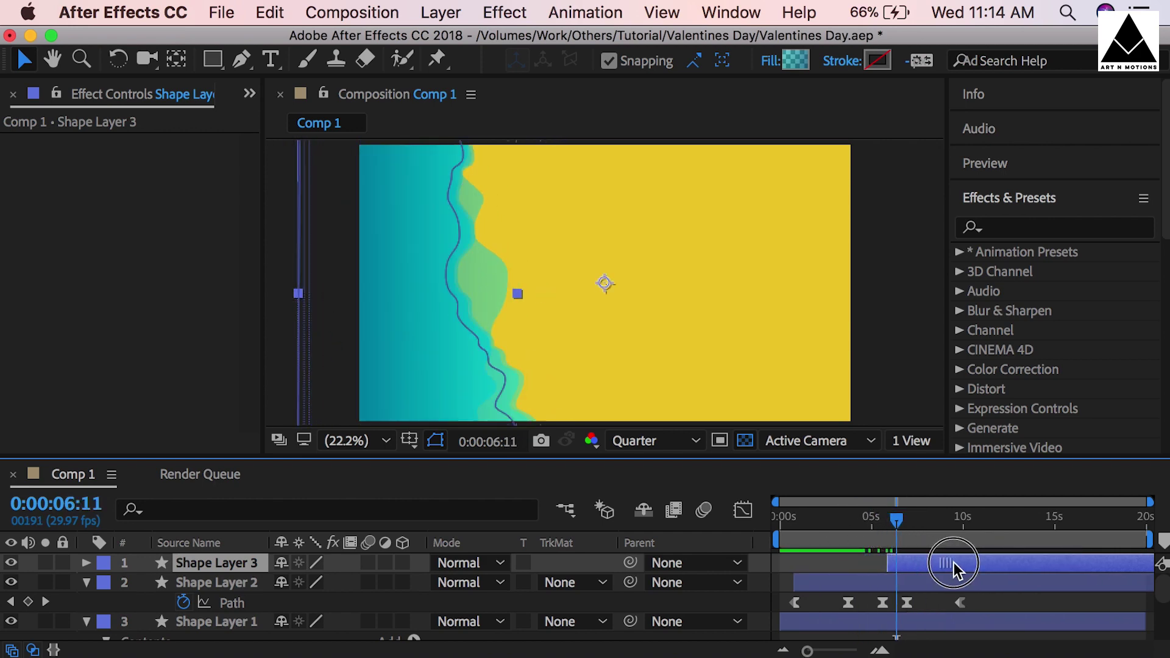
left_click_drag(953, 562, 993, 562)
left_click_drag(923, 532, 941, 537)
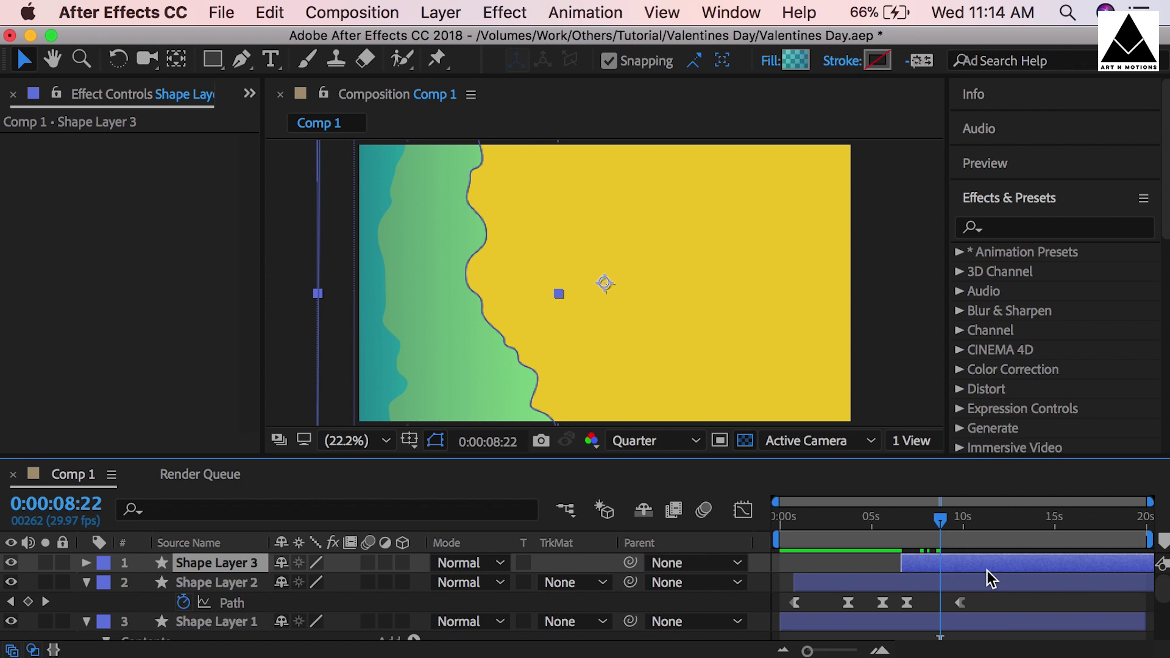
Step: Show Shape Layer 3's keyframes and move the layer later to start at 0:00:07:15
key("u")
left_click(896, 522)
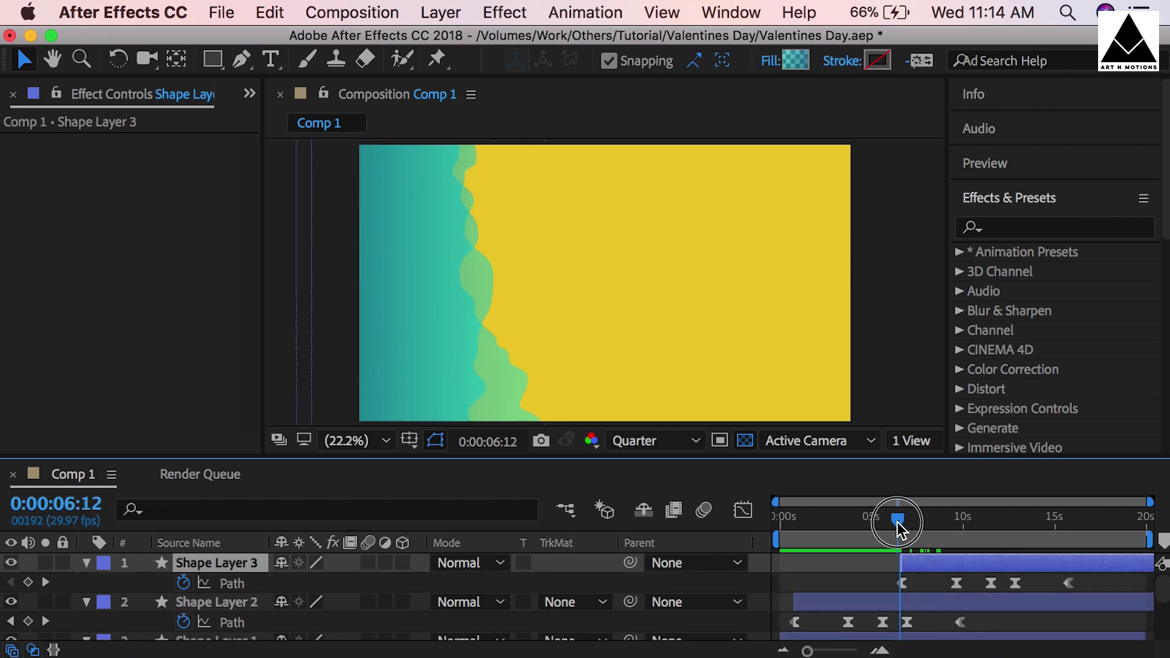
left_click(958, 532)
left_click_drag(961, 560, 978, 559)
left_click(984, 530)
Step: Reshape the wave edge in Shape Layer 3's Path keyframe at 0:00:10:17 by moving its edge points outward
left_click(11, 582)
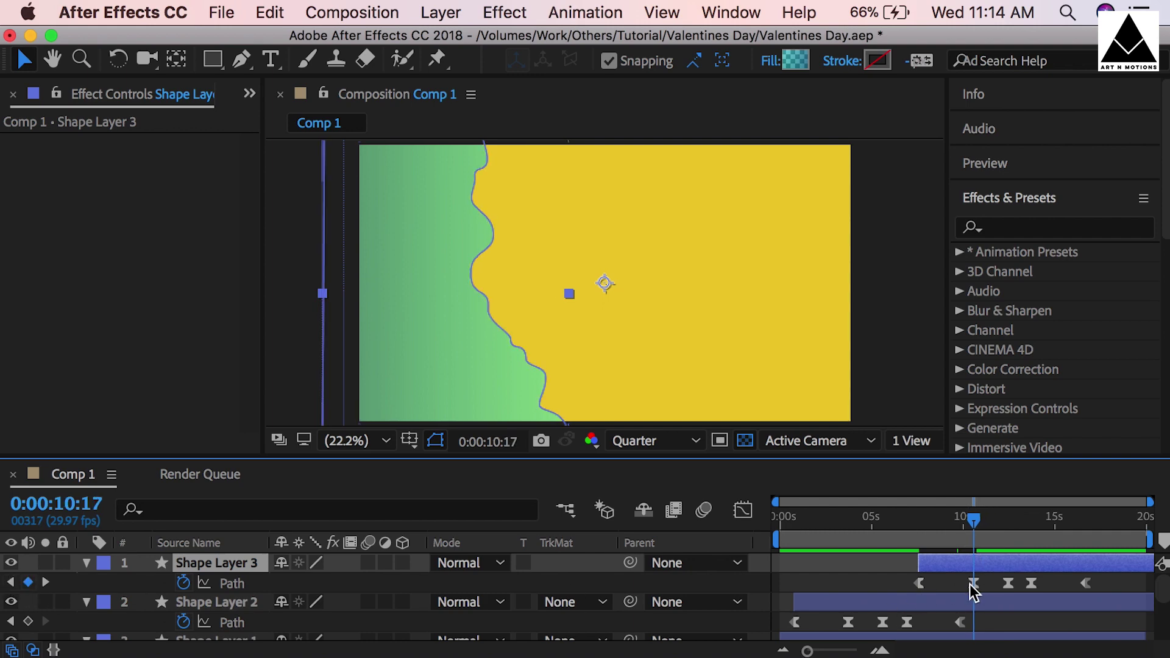
left_click(973, 584)
left_click(491, 235)
left_click_drag(492, 235, 511, 232)
mouse_move(473, 198)
left_mouse_down()
mouse_move(502, 200)
mouse_move(510, 173)
left_mouse_up()
scroll(500, 159, "up", 2)
left_click_drag(472, 310, 512, 341)
scroll(491, 310, "down", 3)
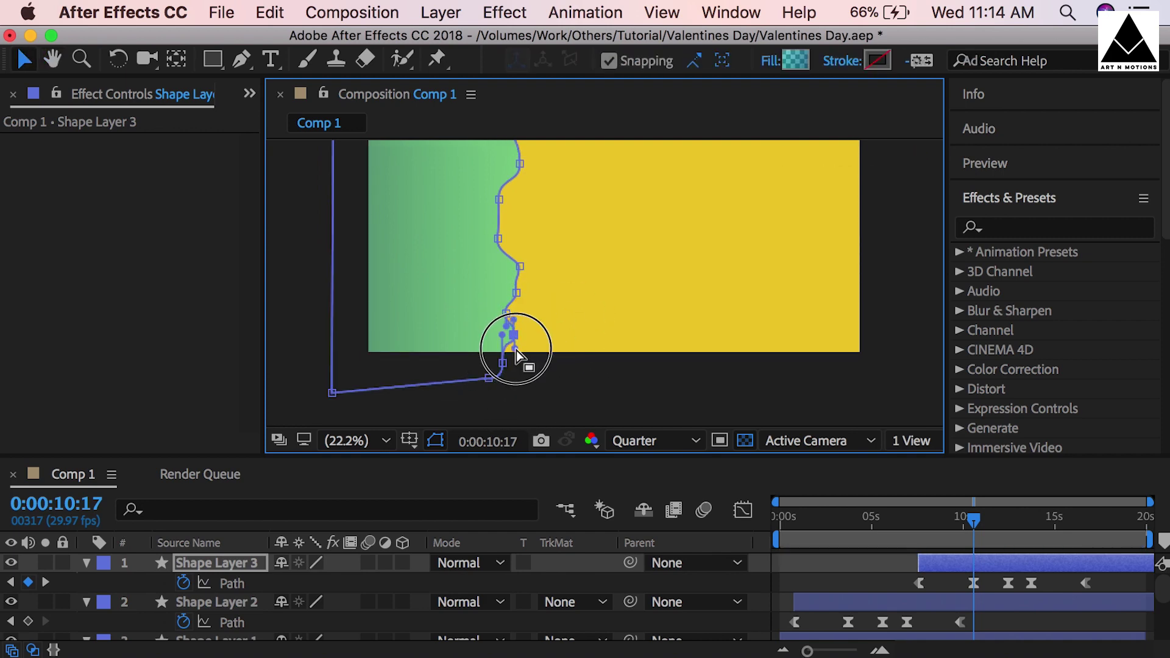
Step: Refine the middle points of Shape Layer 3's wave edge at 0:00:10:17 and deselect the path
scroll(517, 295, "up", 3)
left_click_drag(452, 251, 489, 339)
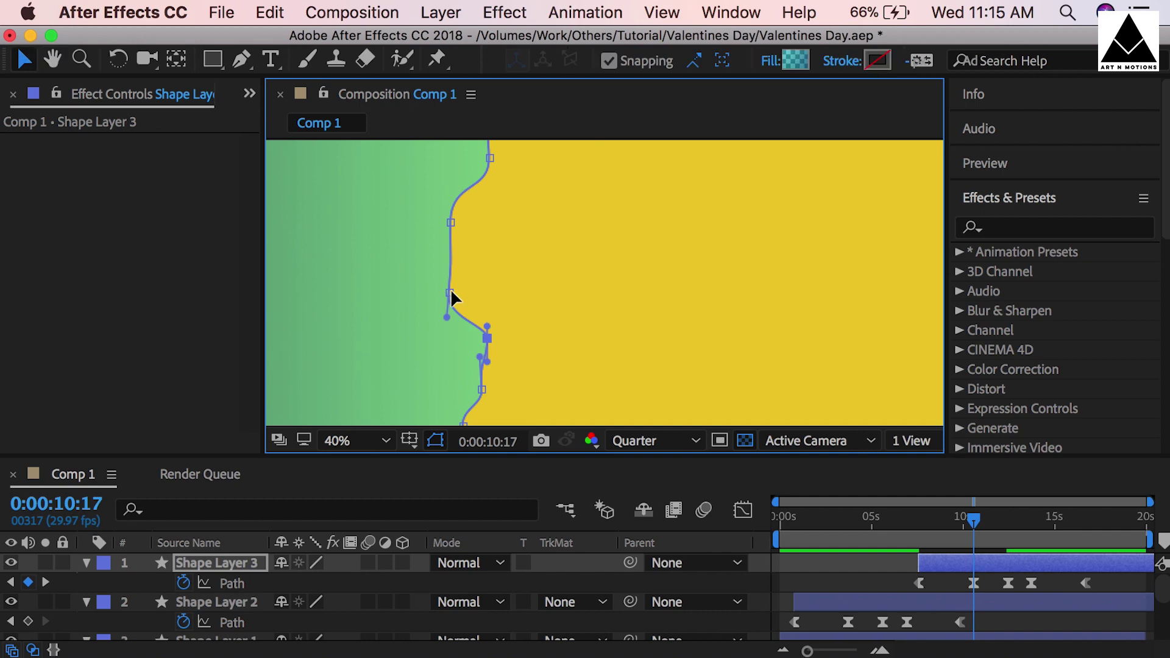
left_click_drag(451, 248, 458, 247)
left_click_drag(559, 375, 587, 288)
scroll(675, 360, "down", 3)
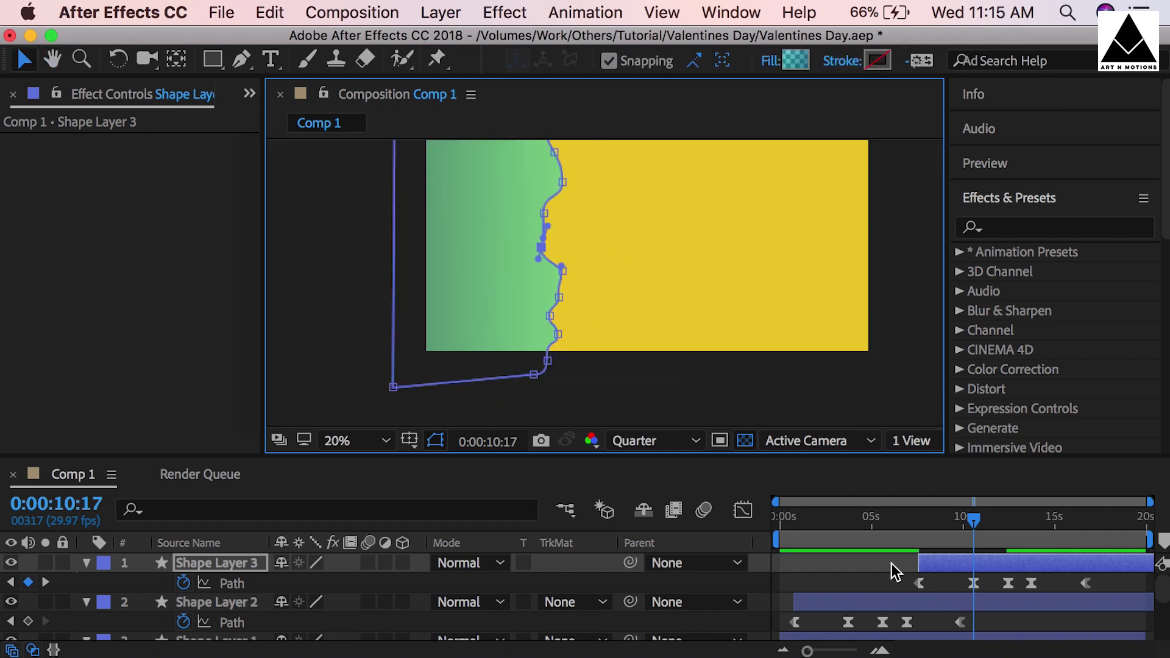
left_click(894, 570)
left_click(551, 195)
scroll(564, 185, "up", 3)
left_click(595, 300)
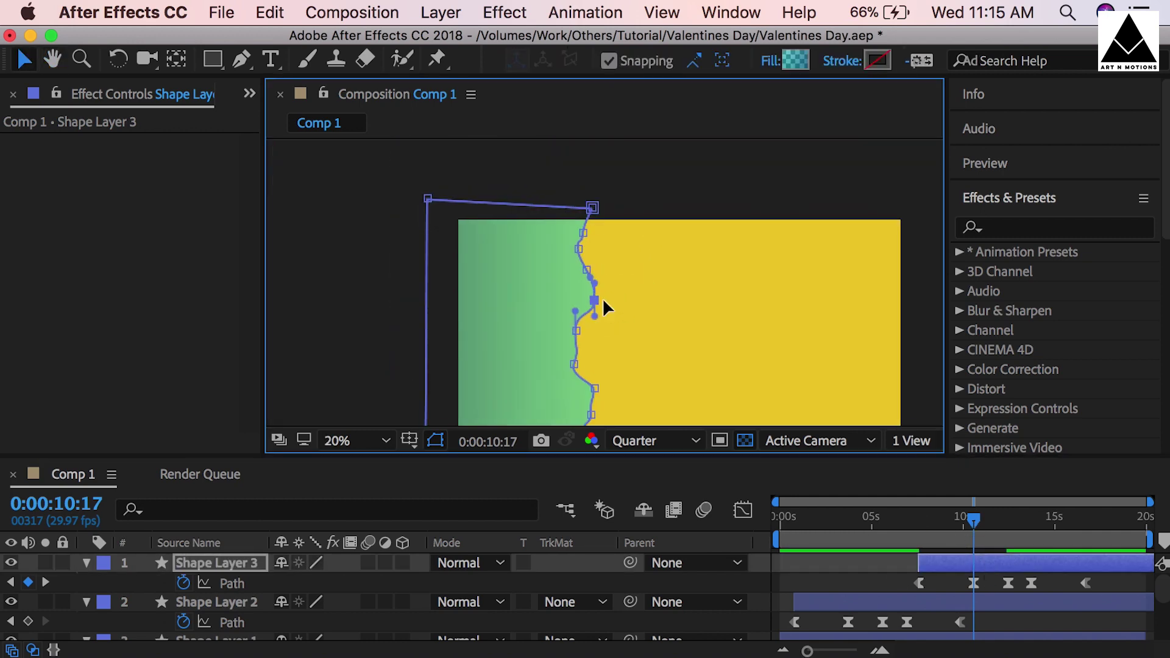
left_click(679, 272)
scroll(679, 272, "down", 3)
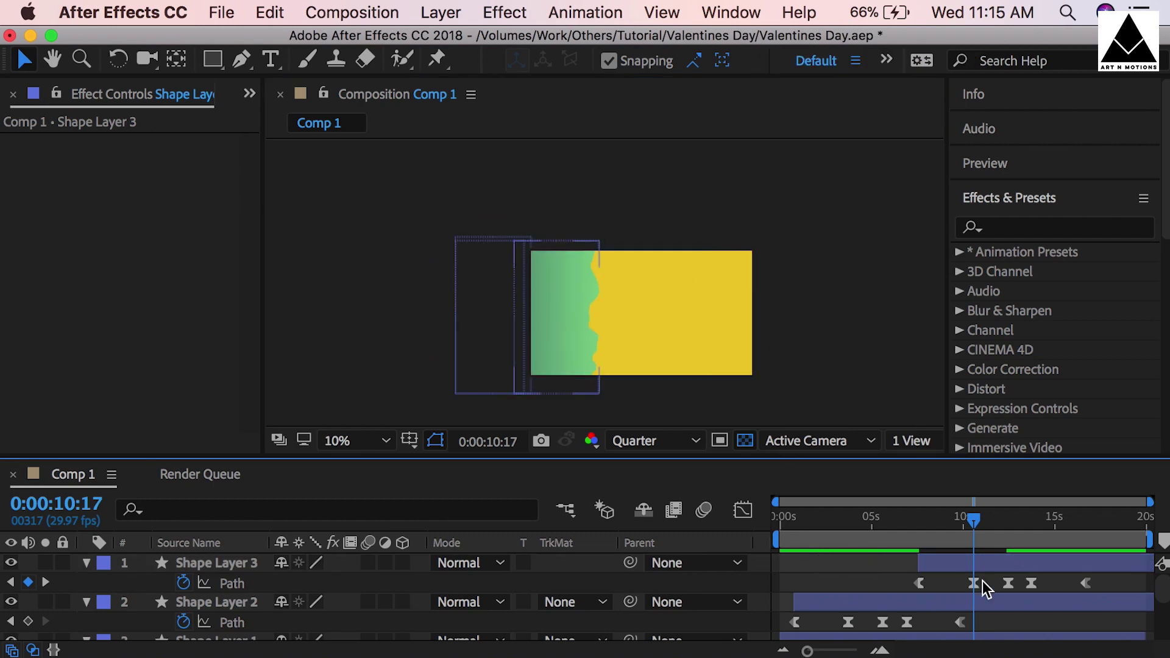
Step: Replace Shape Layer 3's Path keyframe at 0:00:12:13 with the interpolated shape from 0:00:08:24, removing the temporary keyframe there
left_click(982, 565)
scroll(659, 365, "up", 3)
left_click_drag(658, 365, 595, 331)
left_click(987, 551)
left_click_drag(974, 522, 942, 528)
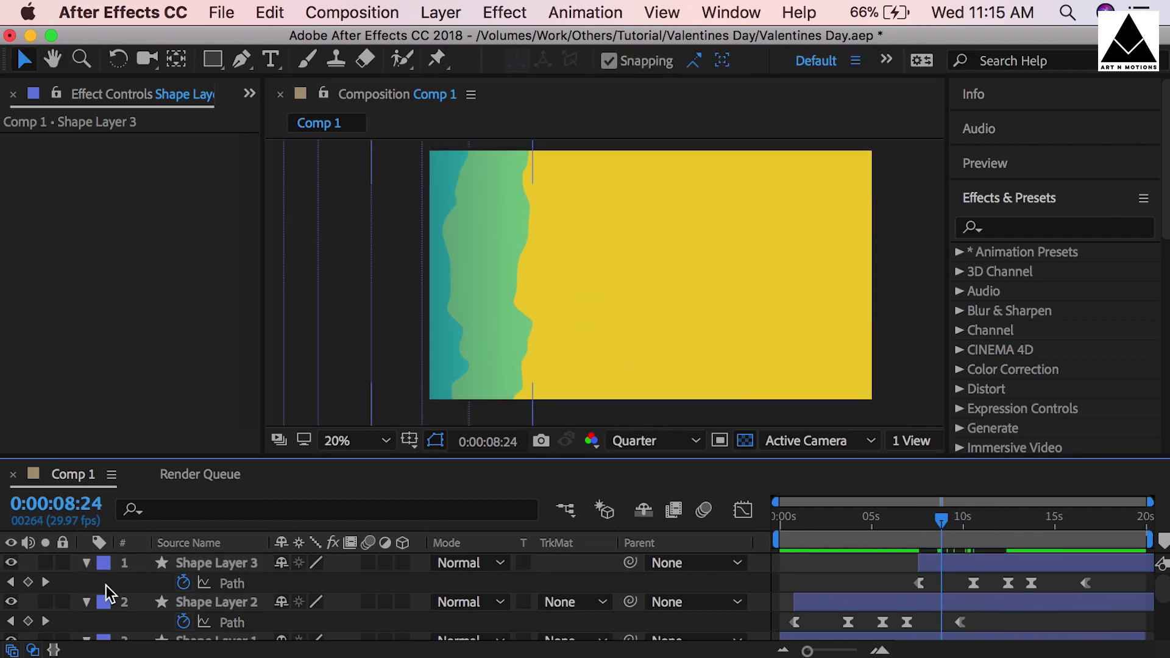
left_click(27, 583)
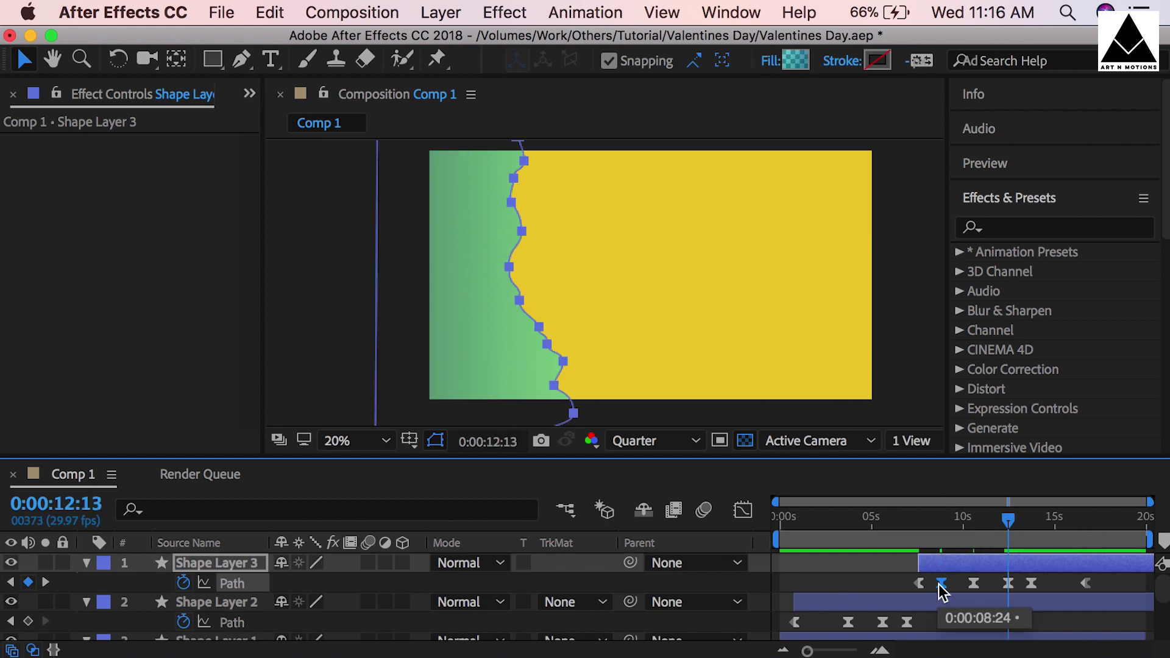
key("super+v")
left_click(942, 583)
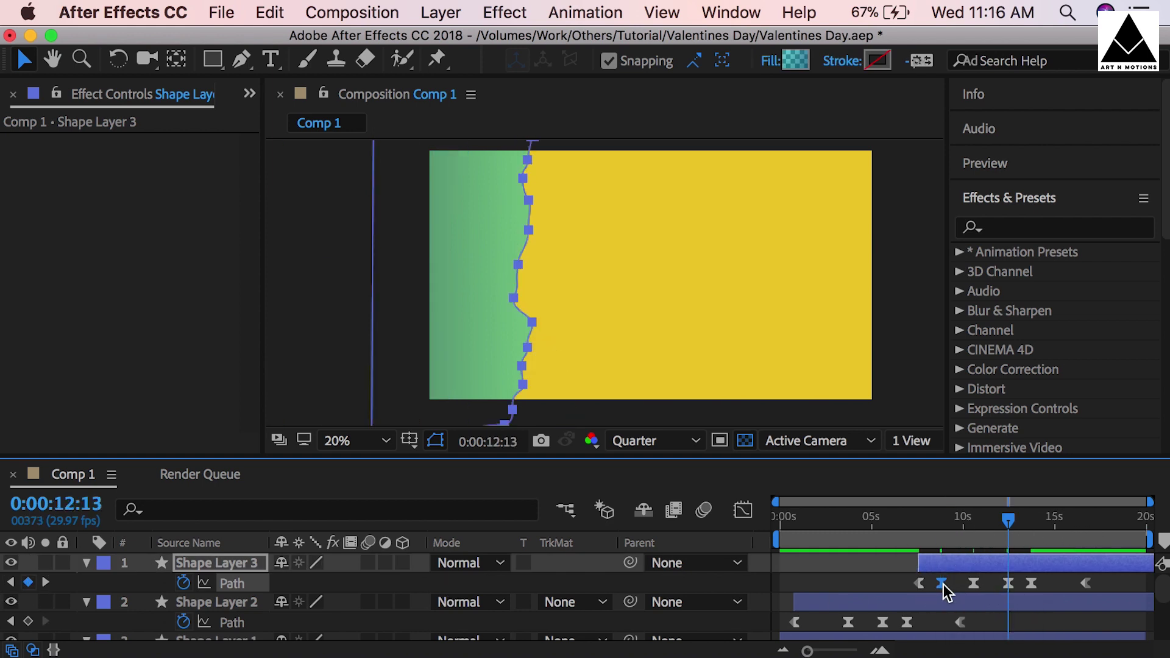
key("Delete")
Step: Replace Shape Layer 3's Path keyframe at 0:00:13:22 with the interpolated shape from 0:00:11:08, removing the temporary keyframe there
left_click_drag(1009, 524, 988, 529)
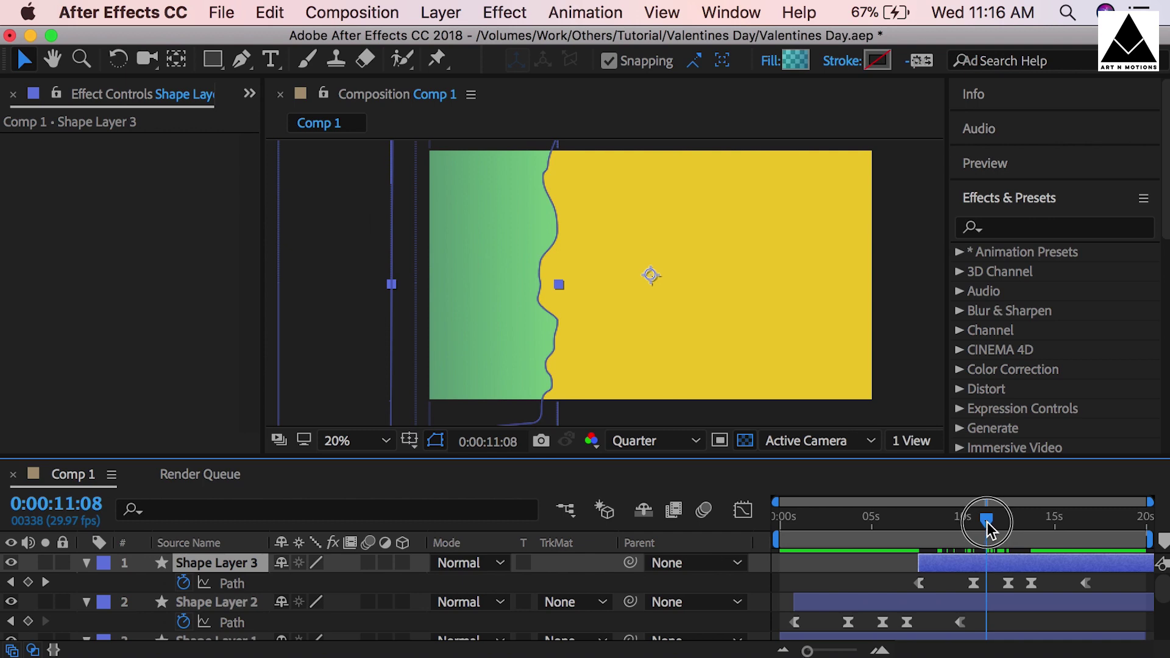
left_click(28, 582)
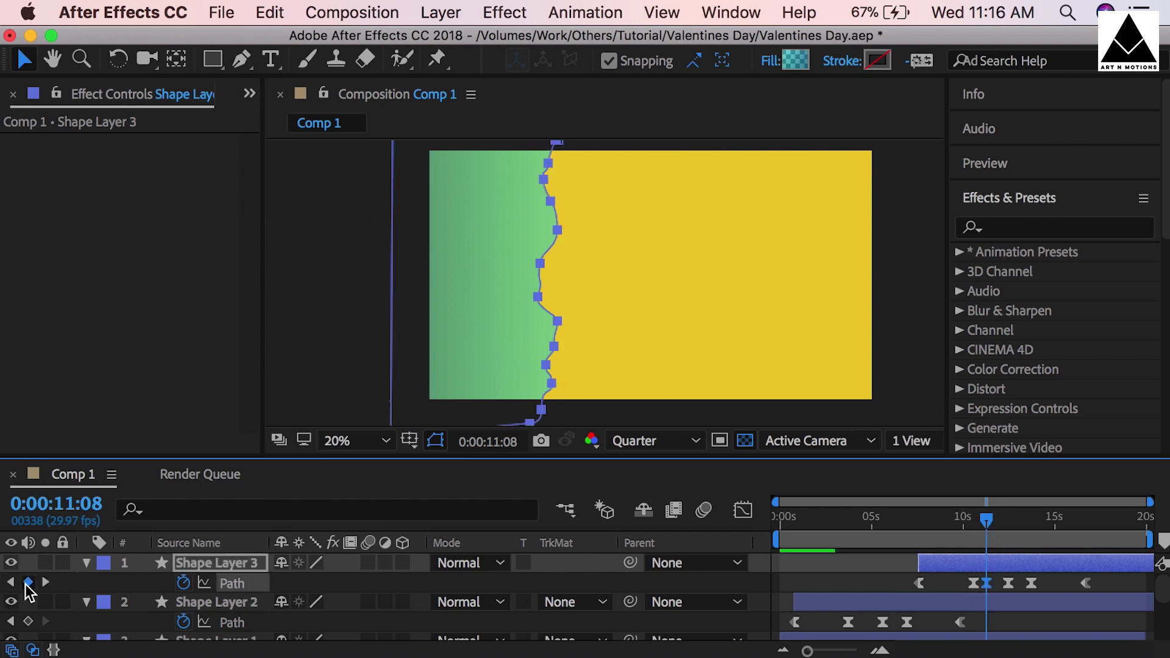
left_click_drag(1039, 524, 1032, 524)
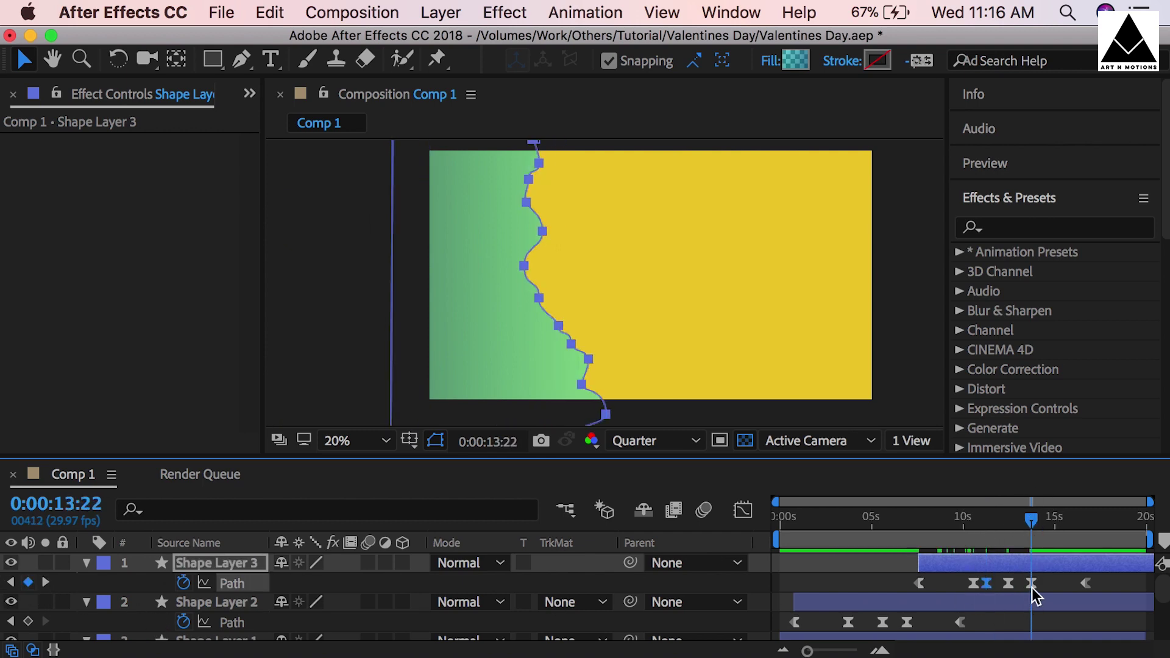
key("super+v")
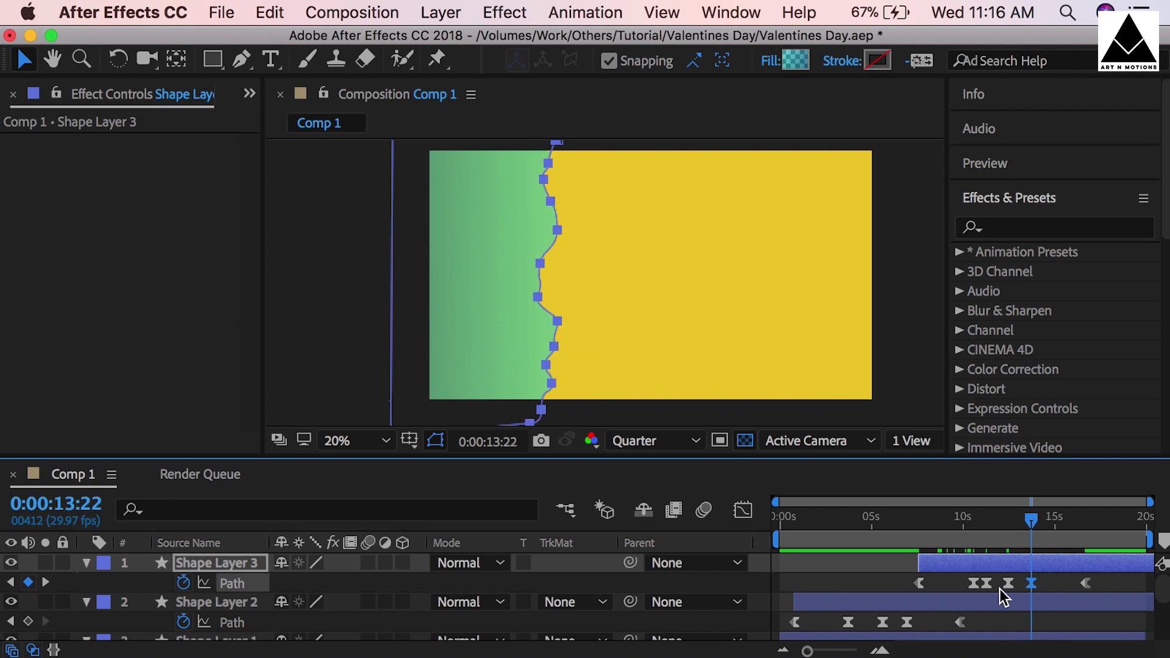
left_click(1015, 561)
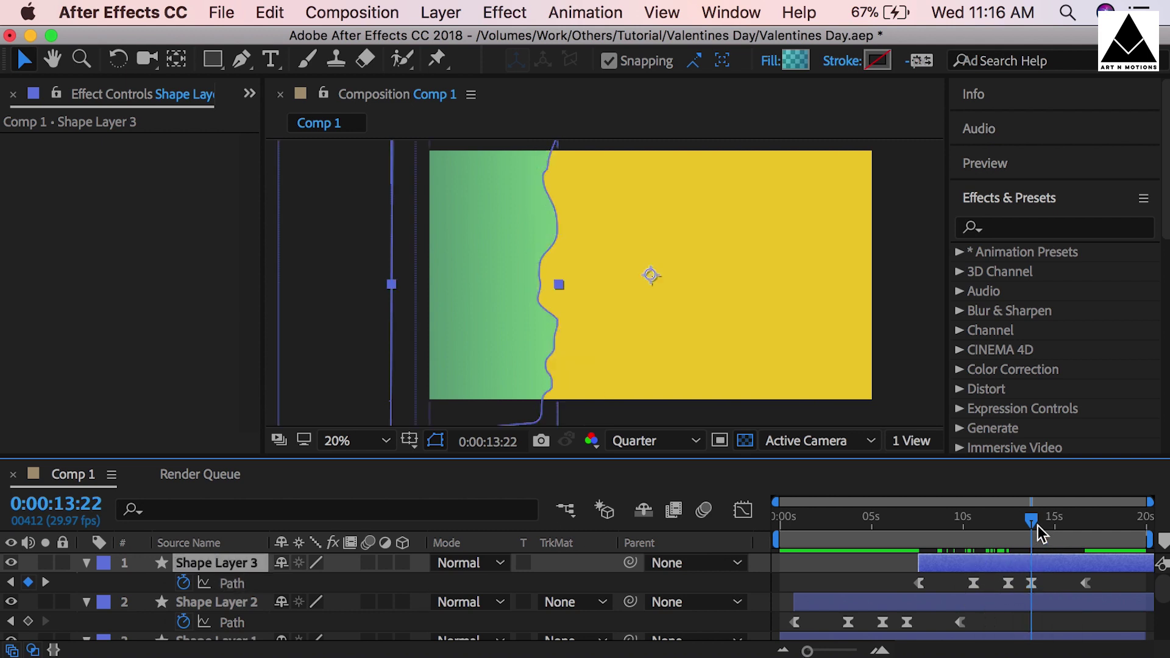
Step: Go to Shape Layer 3's first Path keyframe at 0:00:07:15 and move edge points of the off-canvas wave
left_click(10, 583)
left_click(10, 583)
left_click(11, 583)
left_click(231, 583)
scroll(474, 298, "down", 1)
left_click_drag(529, 191, 548, 294)
scroll(496, 225, "up", 1)
left_click_drag(474, 235, 423, 274)
left_click_drag(459, 337, 477, 338)
Step: Adjust the lower edge points of Shape Layer 3's first wave shape and go to its last Path keyframe at 0:00:16:20
key("space")
left_click_drag(477, 338, 487, 259)
mouse_move(459, 296)
left_mouse_down()
mouse_move(484, 291)
mouse_move(469, 309)
left_mouse_up()
left_click(445, 348)
left_click_drag(445, 348, 445, 399)
left_click(1082, 524)
left_click(45, 582)
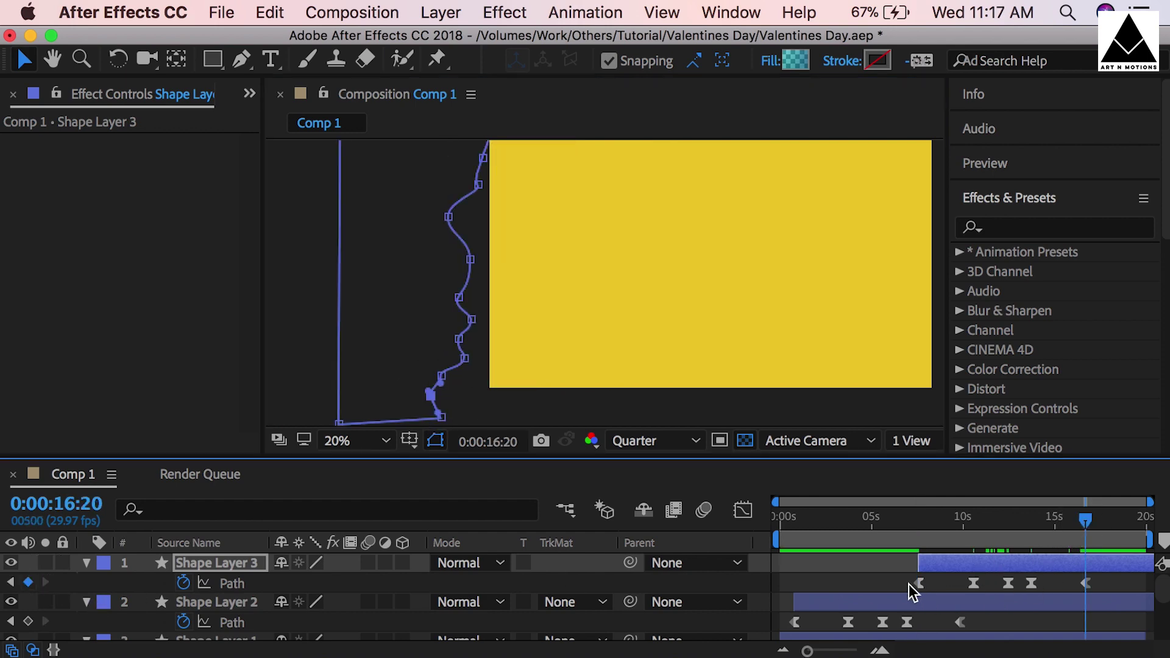
left_click(232, 583)
Step: Move Shape Layer 3 to start at 0:00:08:15 and preview the waves from the start and from about 8 seconds
left_click(918, 521)
left_click(855, 579)
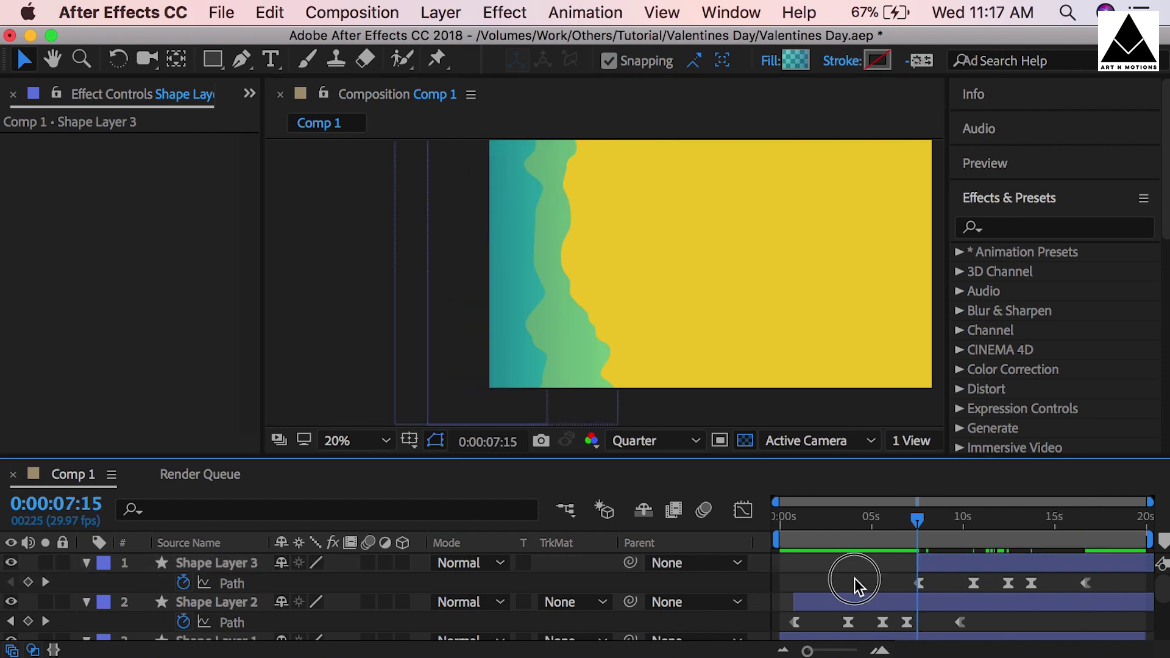
key("space")
left_click_drag(957, 561, 973, 560)
left_click(914, 573)
key("space")
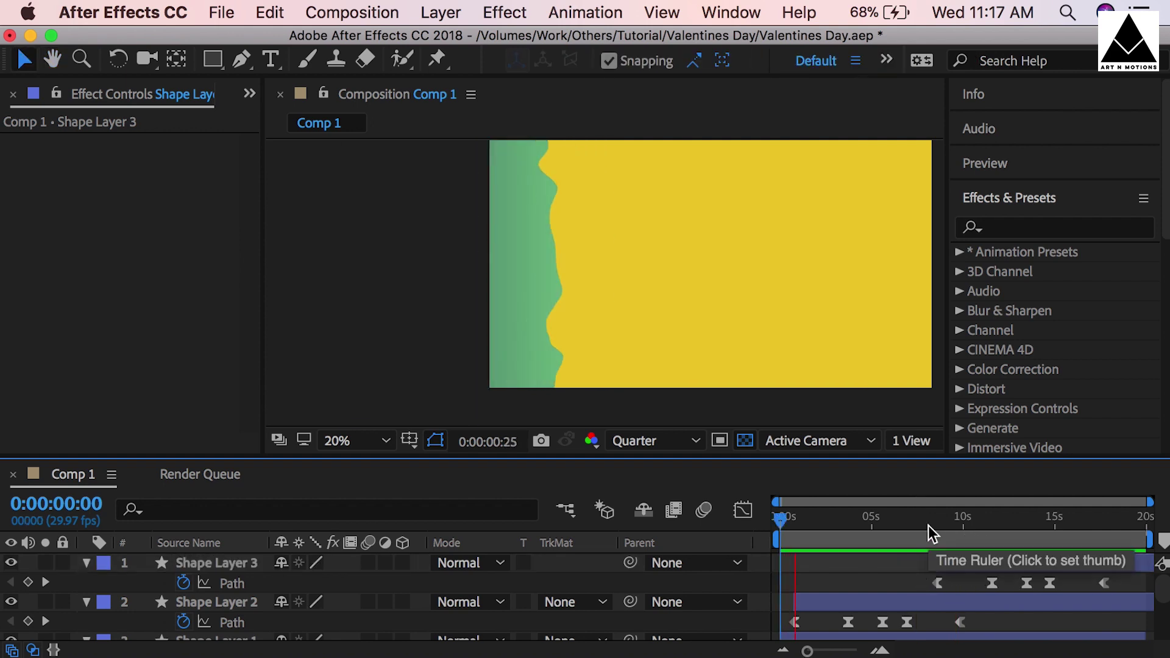
left_click(928, 526)
key("space")
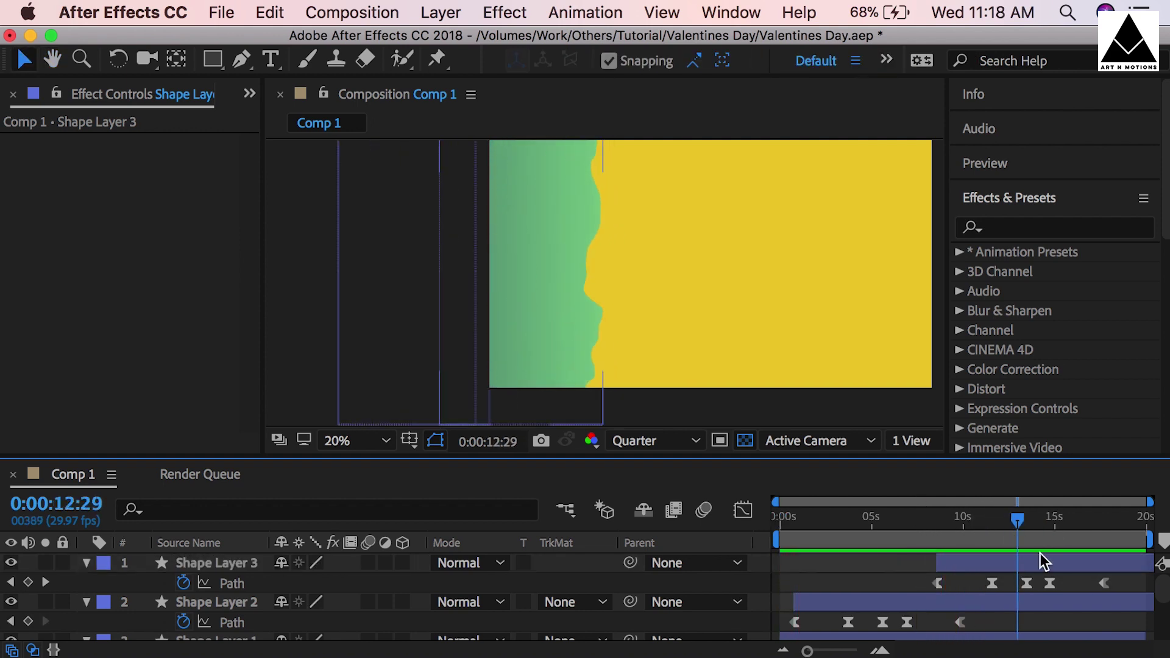
Step: Paste a copy of Shape Layer 2 as the top layer, move it to start at 0:00:12:29 and preview it
left_click(1012, 604)
left_click(996, 563)
key("super+v")
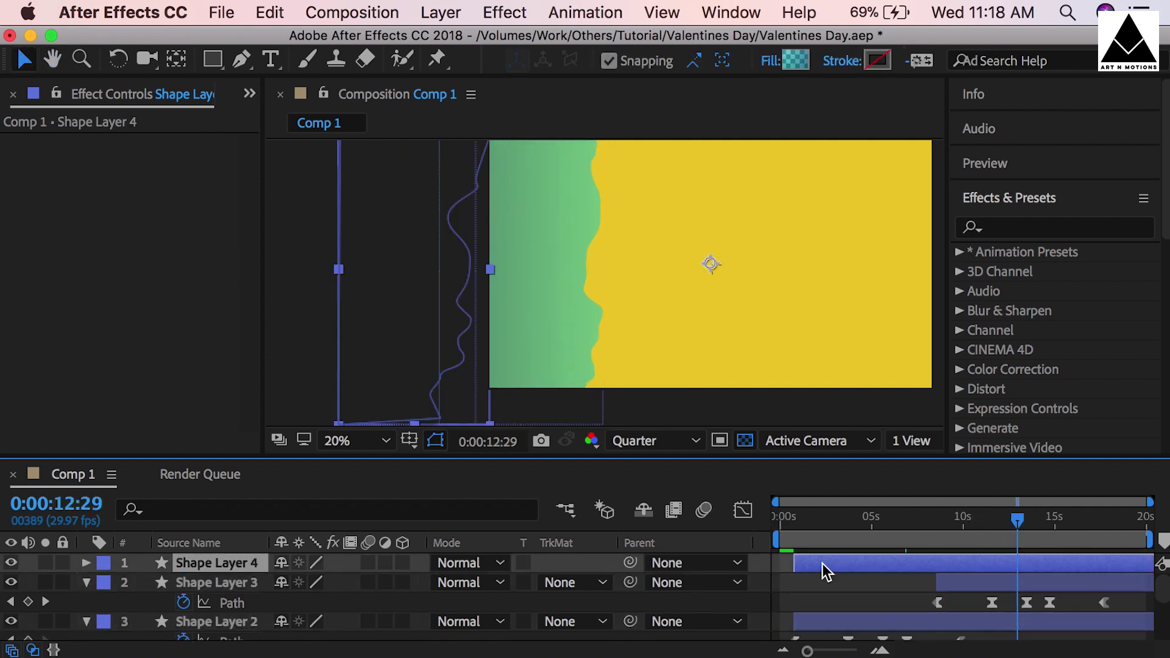
left_click_drag(823, 568, 1048, 551)
left_click(966, 571)
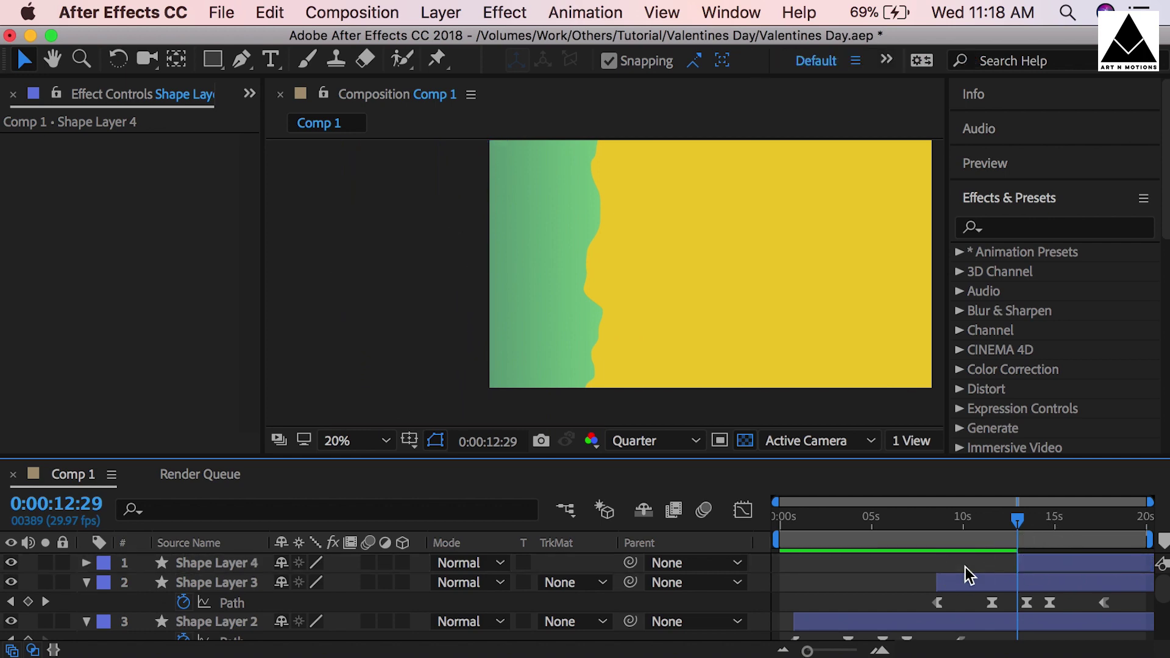
key("space")
key("space")
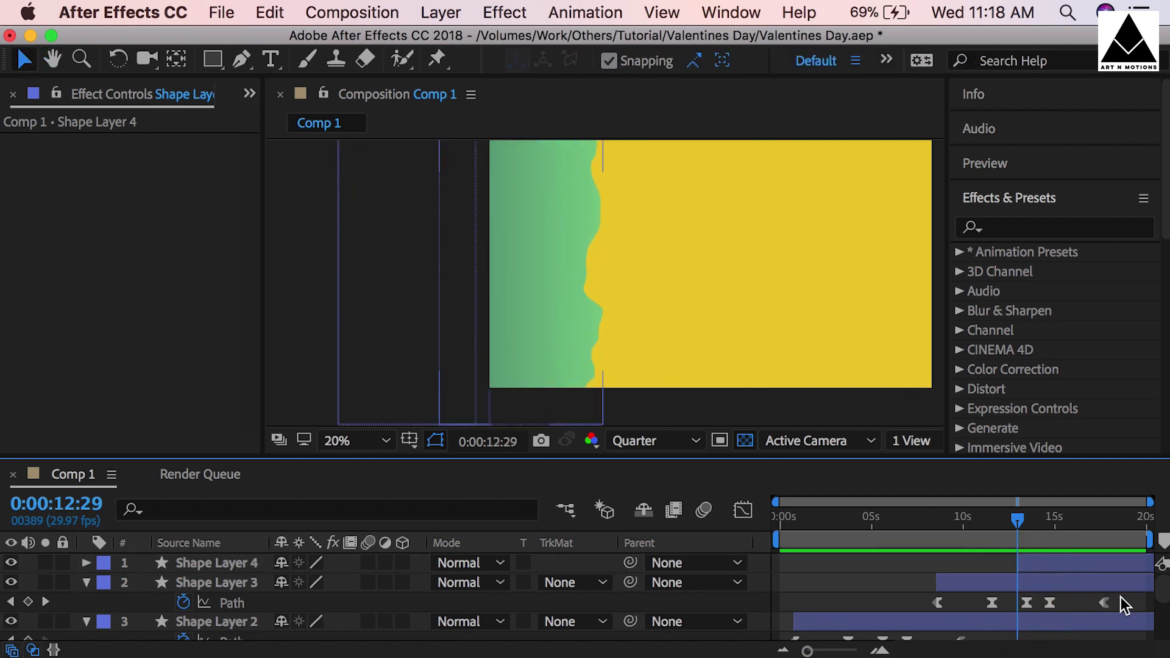
Step: Shift Shape Layer 3's last two Path keyframes about 0.4 seconds later and preview from 0:00:08:15
left_click_drag(1121, 597, 1057, 608)
left_click(1005, 605)
left_click(942, 535)
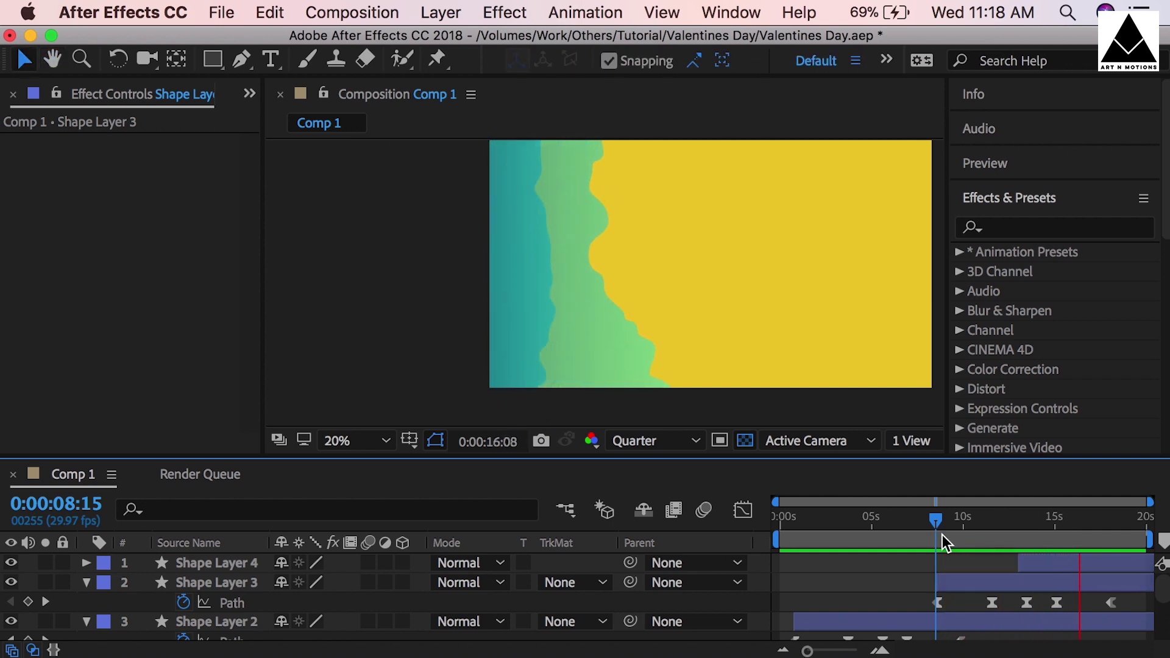
Step: Show Shape Layer 4's keyframes and move its last Path keyframe about 1 second earlier
left_click(1116, 565)
key("u")
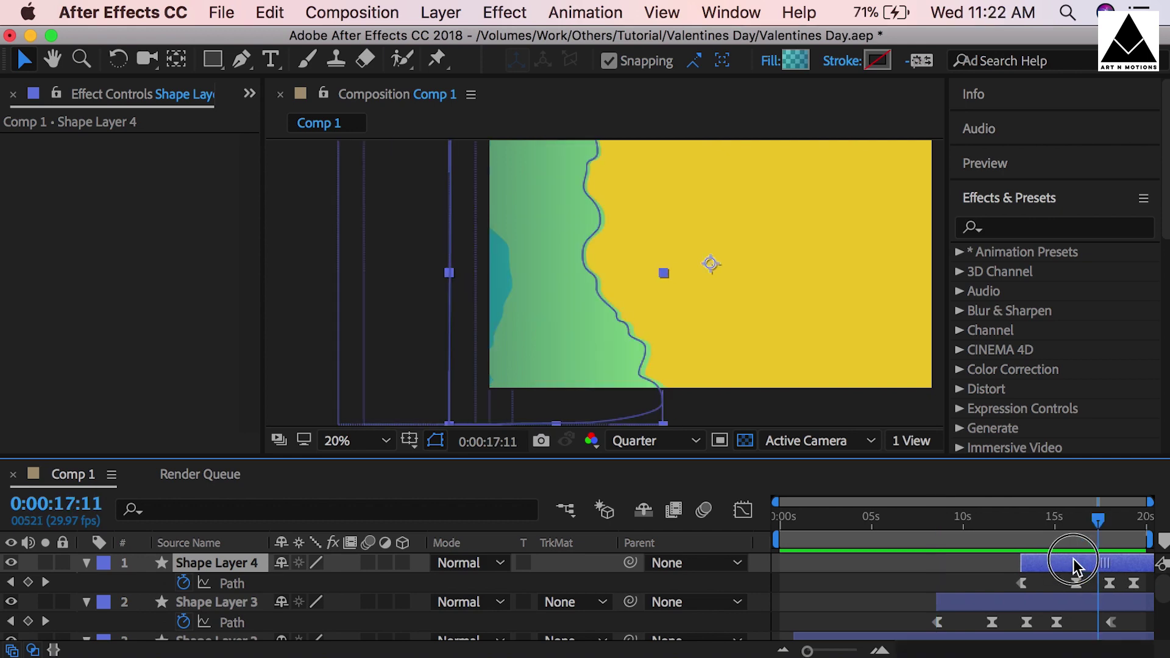
left_click(1151, 586)
left_click_drag(1150, 583, 1134, 584)
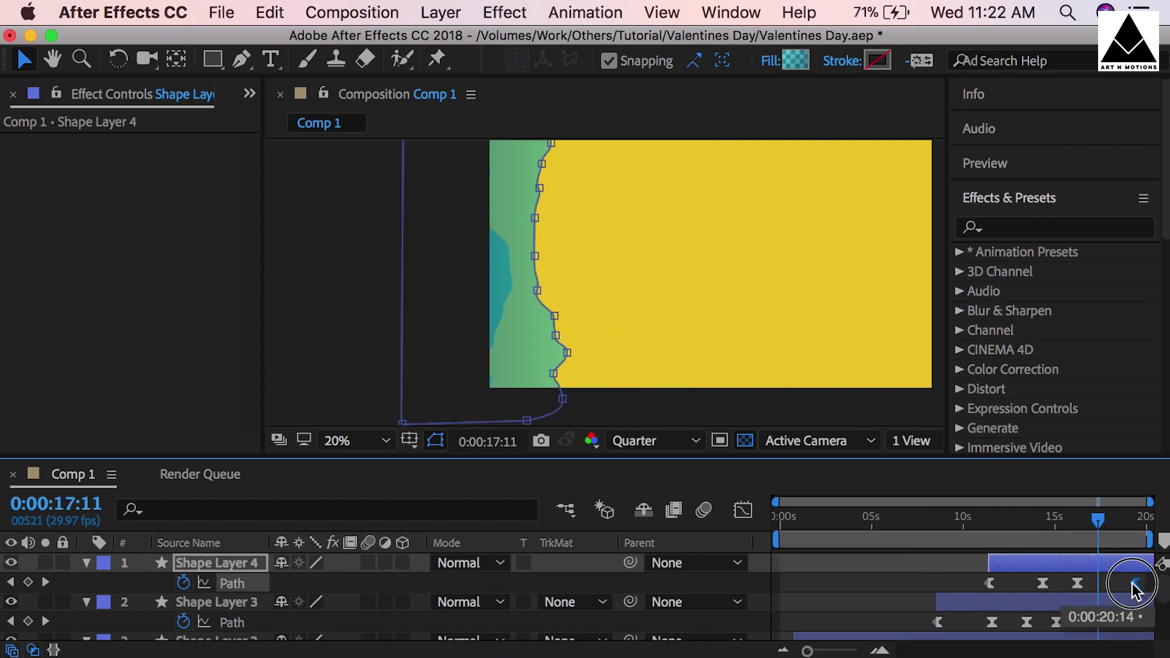
Step: Move Shape Layer 4 to start at about 13 seconds and preview the waves from 0:00:12:19
left_click_drag(1021, 566, 1049, 566)
left_click(1011, 524)
left_click(961, 567)
key("space")
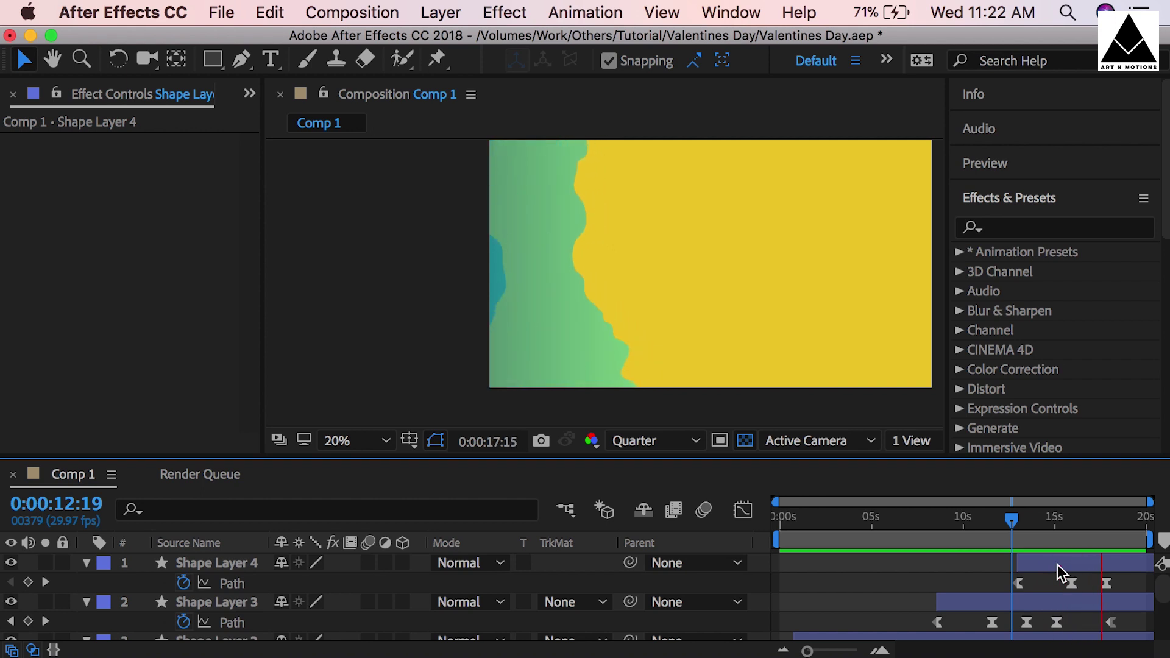
Step: Collapse all layer properties, enlarge the timeline area and return to the start of the composition
left_click(848, 587)
left_click(709, 490)
key("Home")
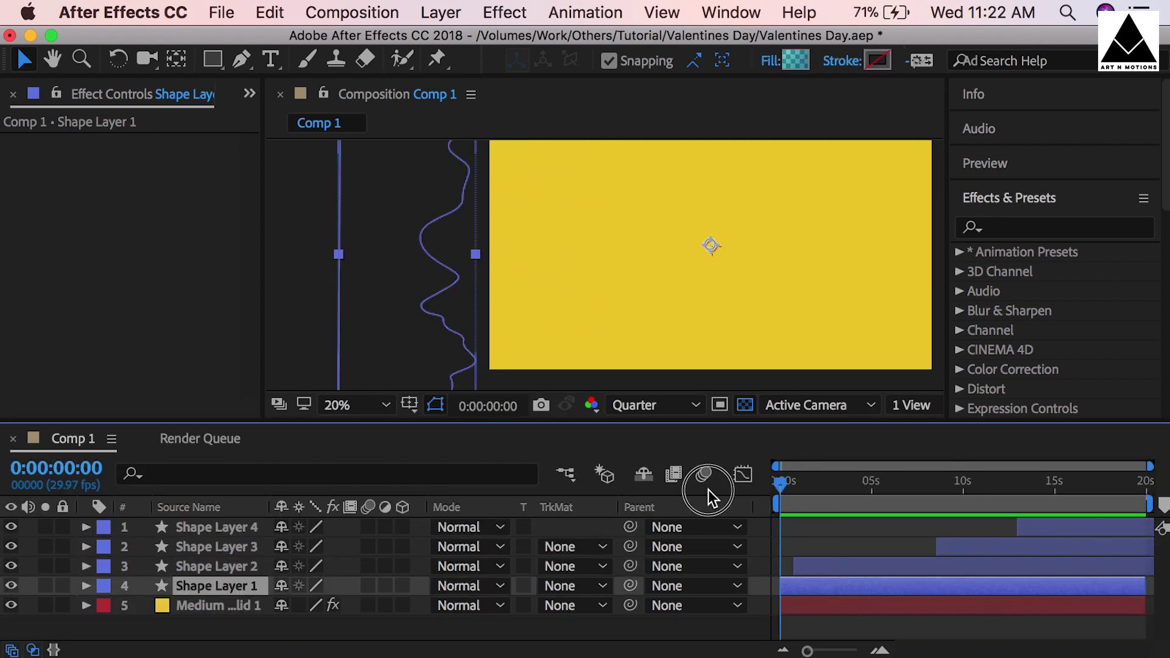
Step: Duplicate Shape Layer 1 and set the copy's fill to None
key("super+d")
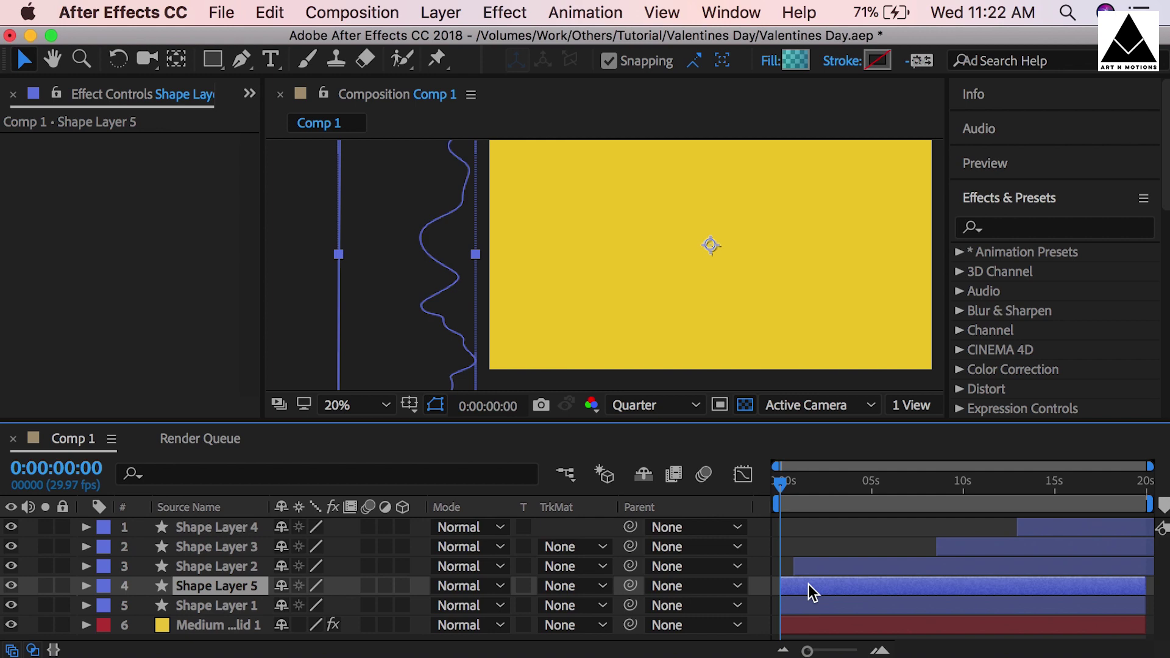
left_click(768, 63)
left_click(301, 238)
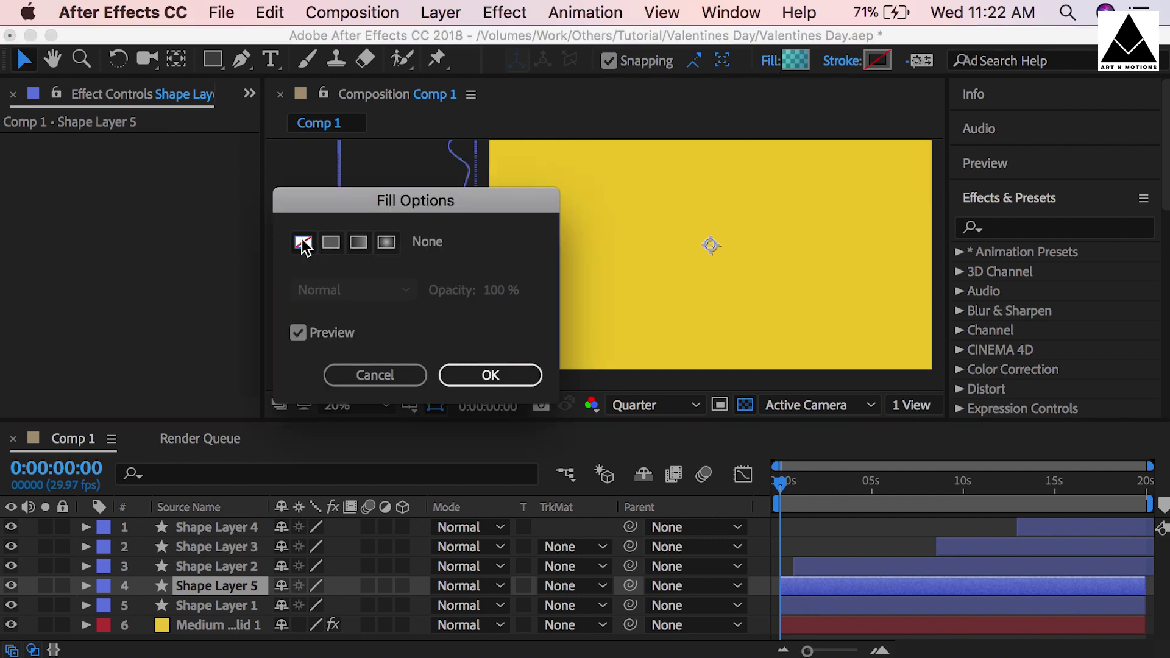
left_click(440, 368)
Step: Give Shape Layer 5 a solid near-white stroke, adjust its width and check it at 0:00:02:29
left_click(838, 62)
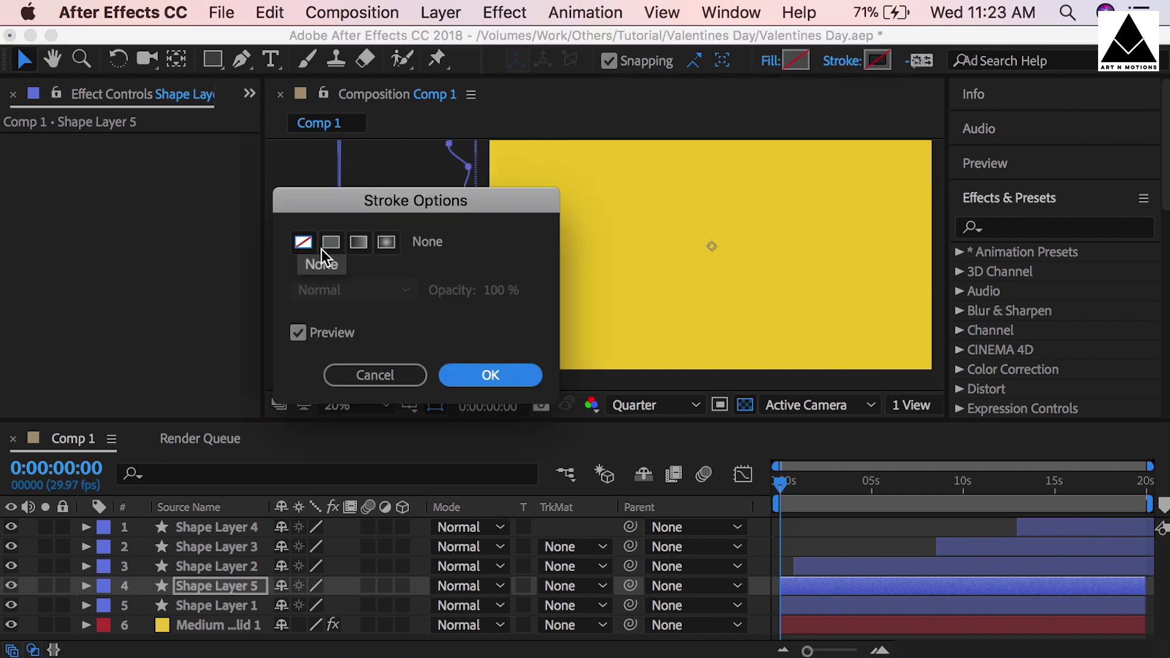
left_click(331, 243)
left_click(490, 376)
left_click(878, 61)
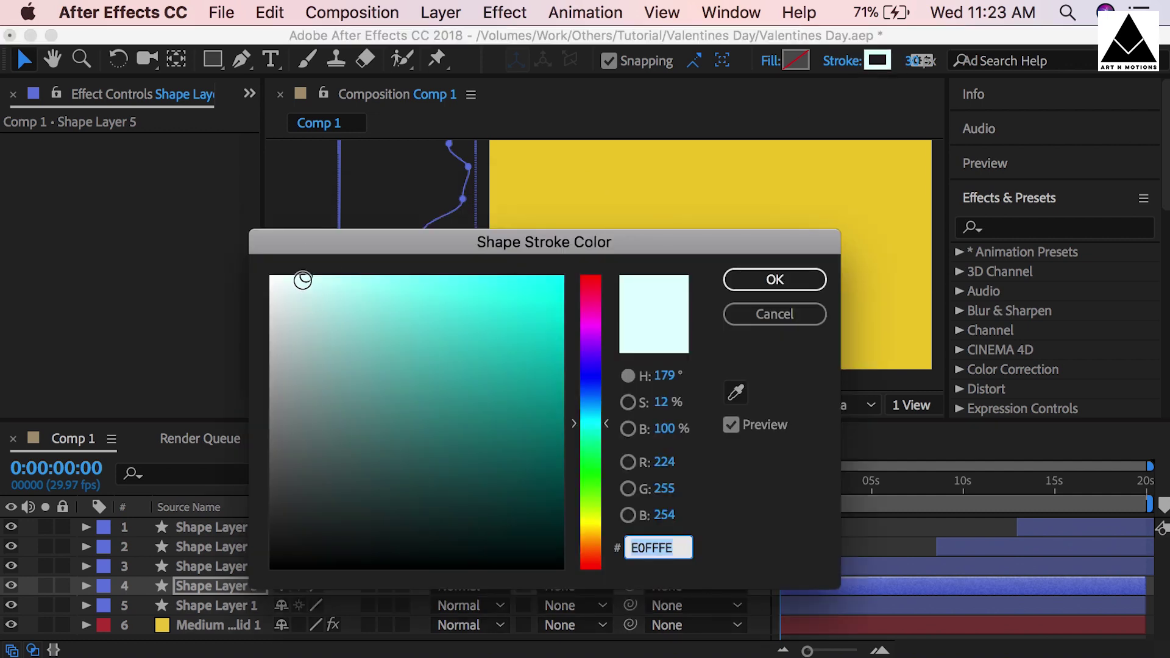
left_click(295, 277)
left_click(775, 279)
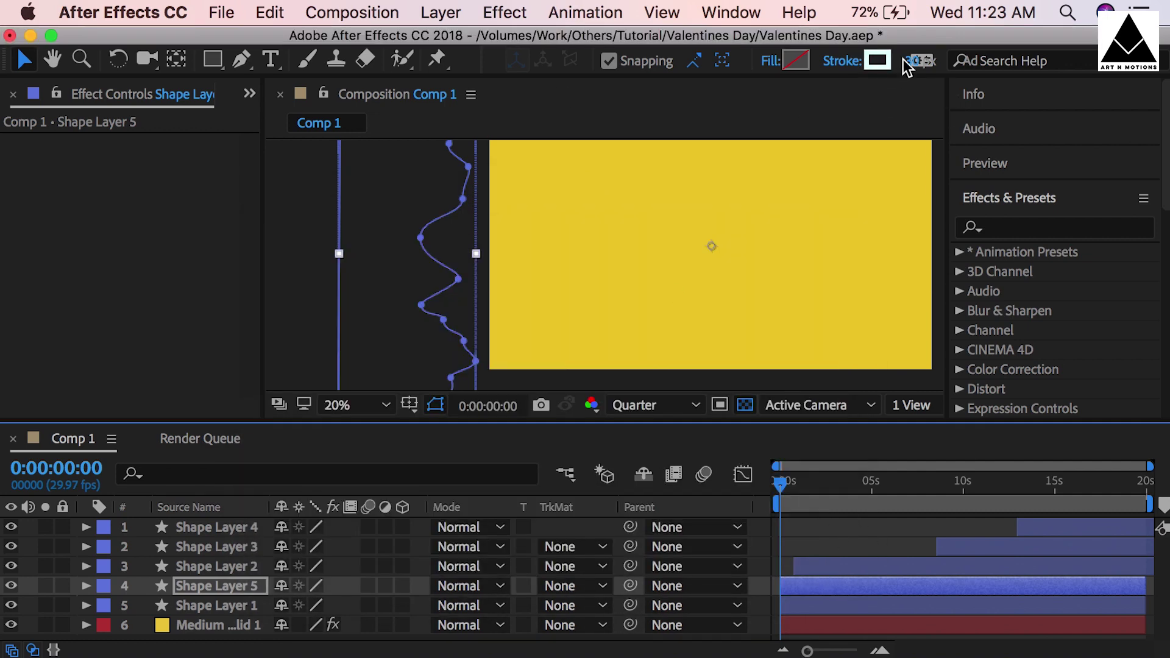
left_click(918, 60)
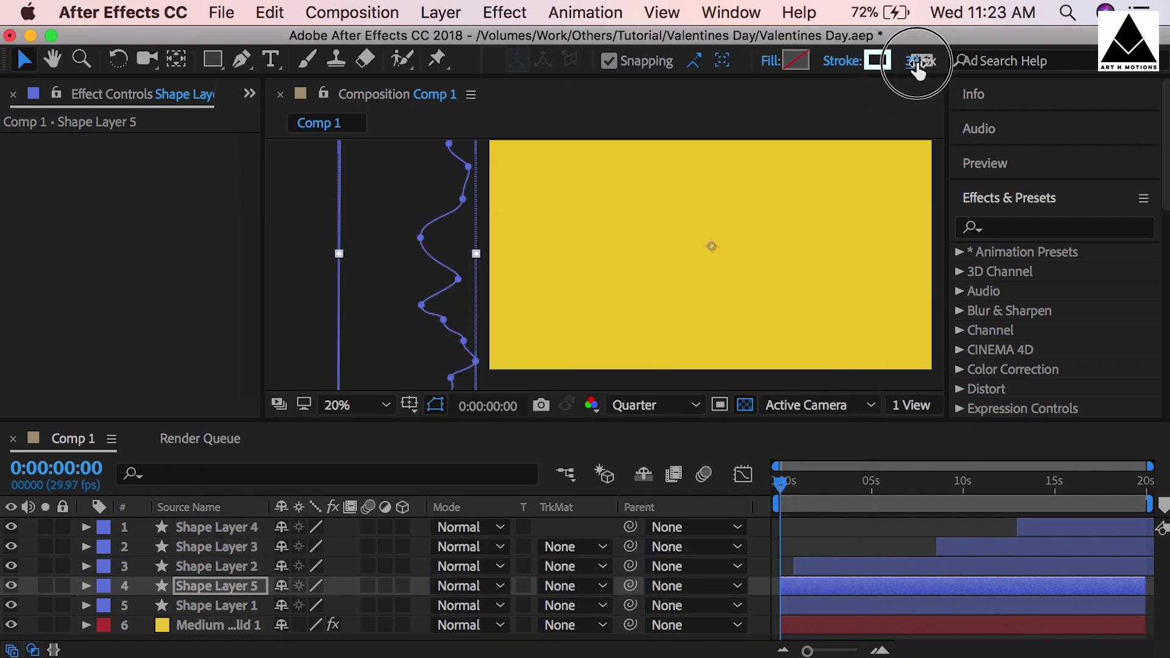
left_click(813, 526)
left_click_drag(781, 483, 835, 481)
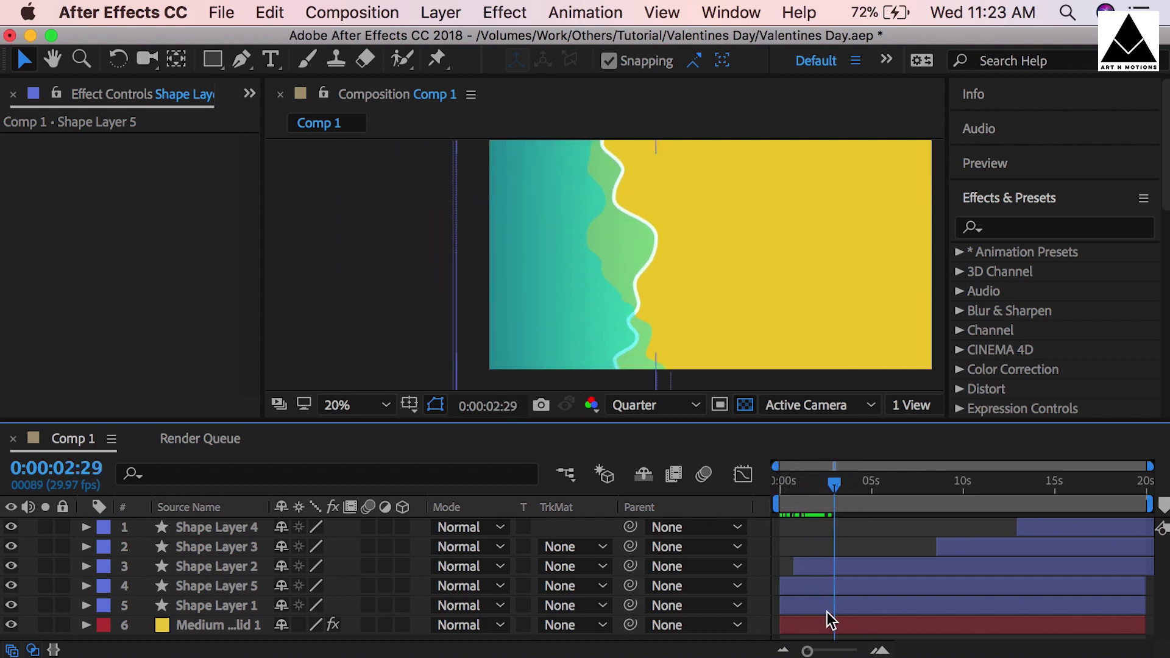
Step: Find the Roughen Edges effect by searching for "rough" and apply it to Shape Layer 5
left_click(820, 589)
left_click(1006, 228)
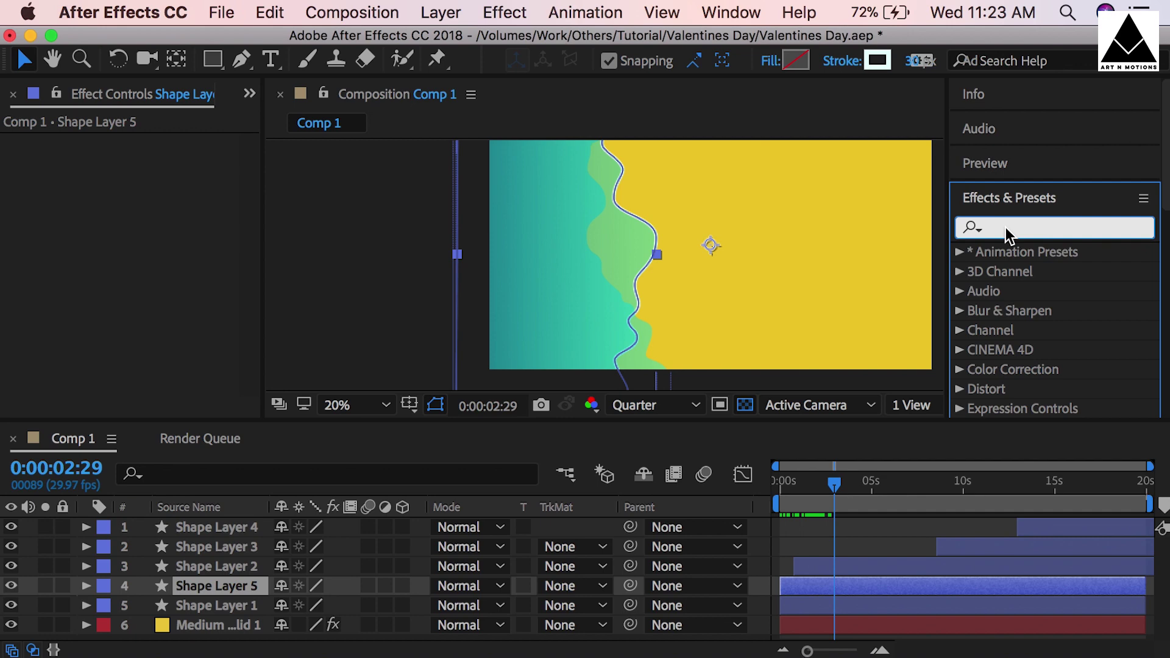
type("rough")
left_click_drag(1018, 274, 835, 584)
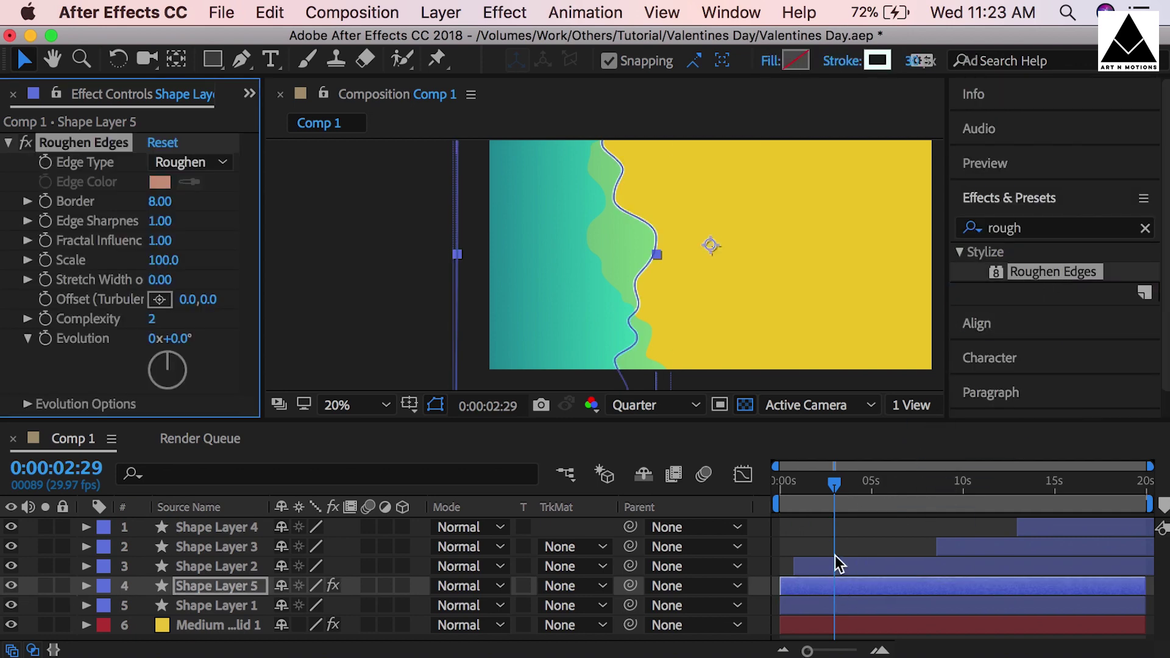
Step: Set the Roughen Edges Border to 40 and preview the foam line from the start of the composition
left_click(160, 203)
key("Return")
left_click(865, 535)
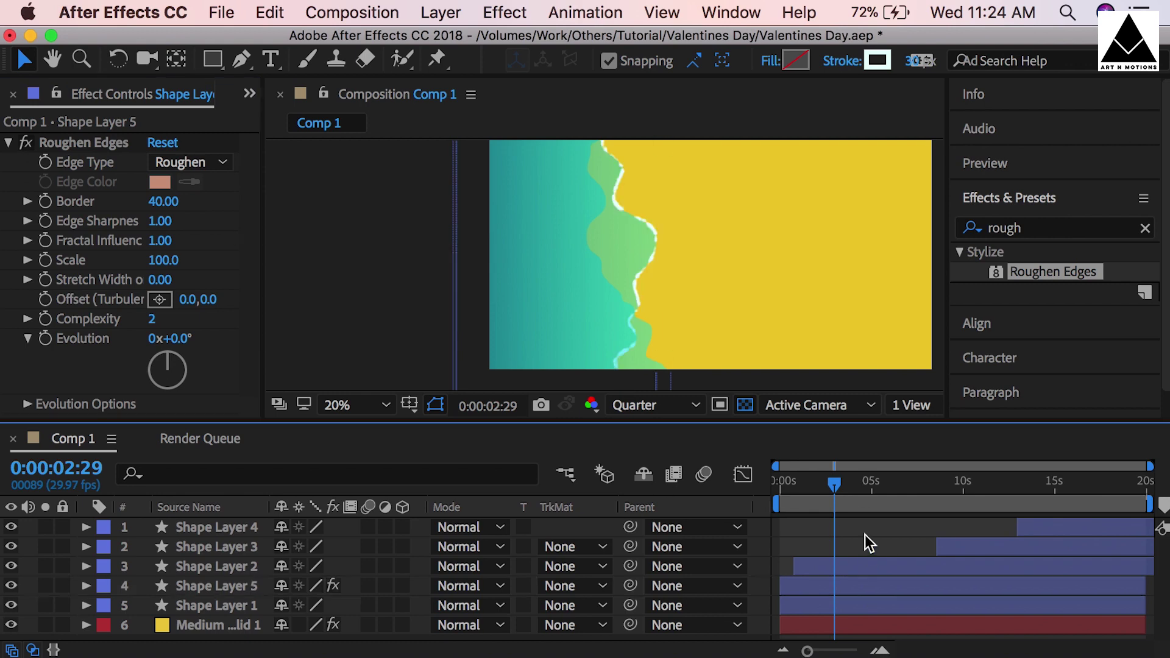
left_click_drag(829, 488, 776, 482)
key("space")
key("space")
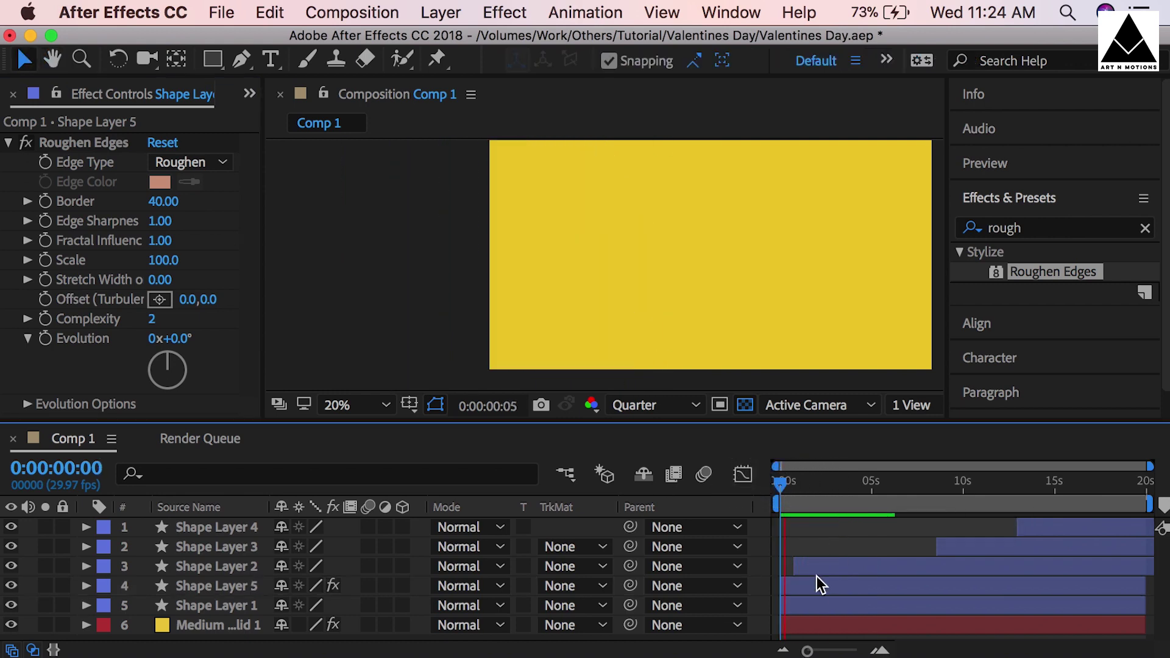
Step: Raise the Roughen Edges Edge Sharpness to 4 on Shape Layer 5 and preview from the start
left_click(832, 492)
left_click_drag(159, 221, 218, 213)
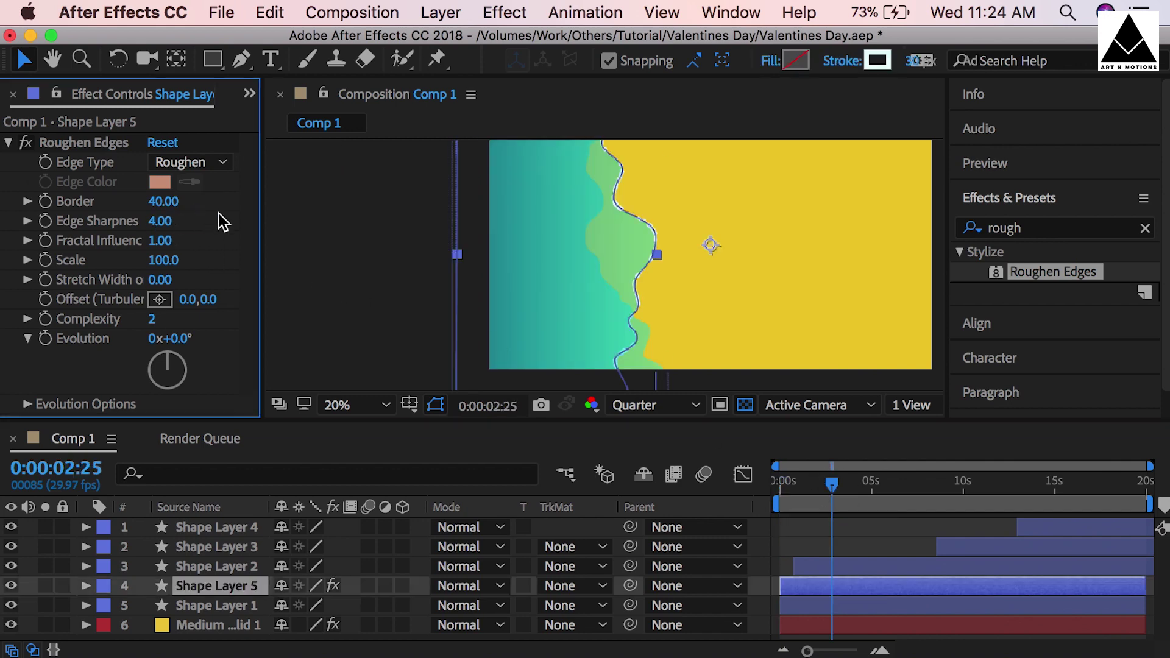
left_click(868, 539)
key("Home")
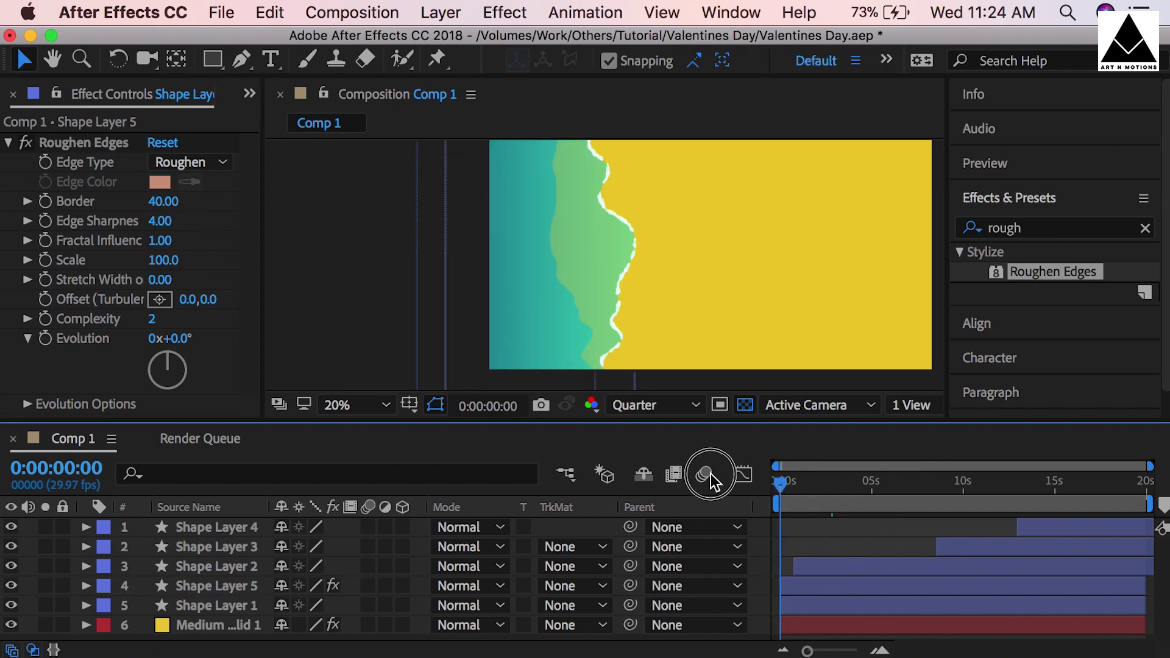
key("space")
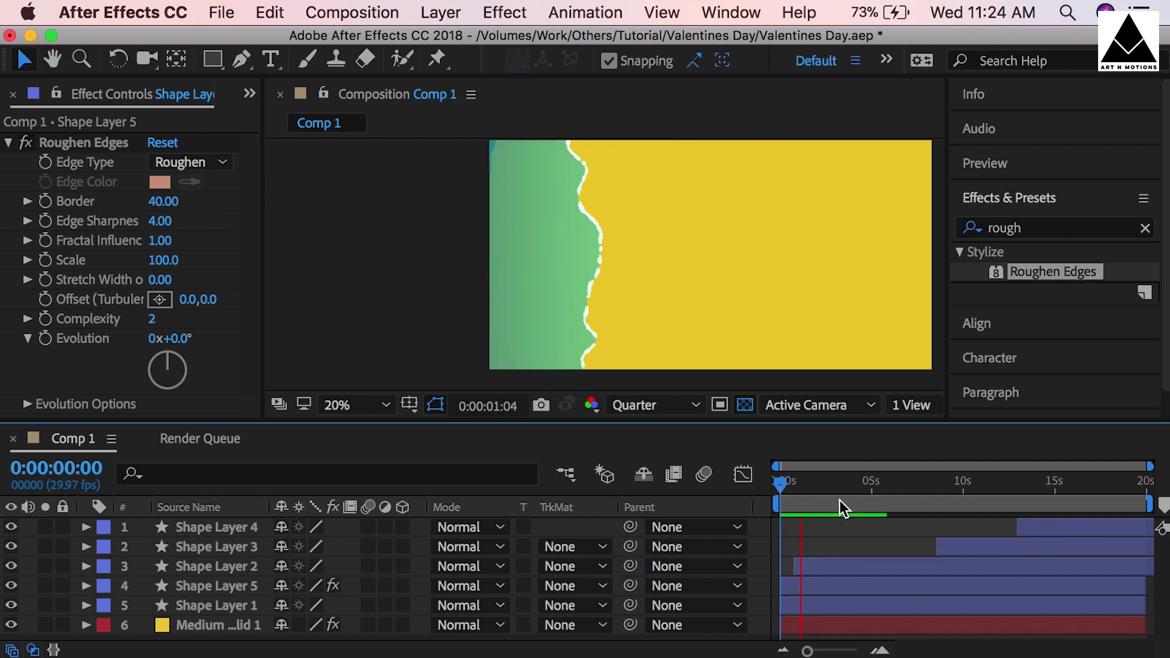
key("space")
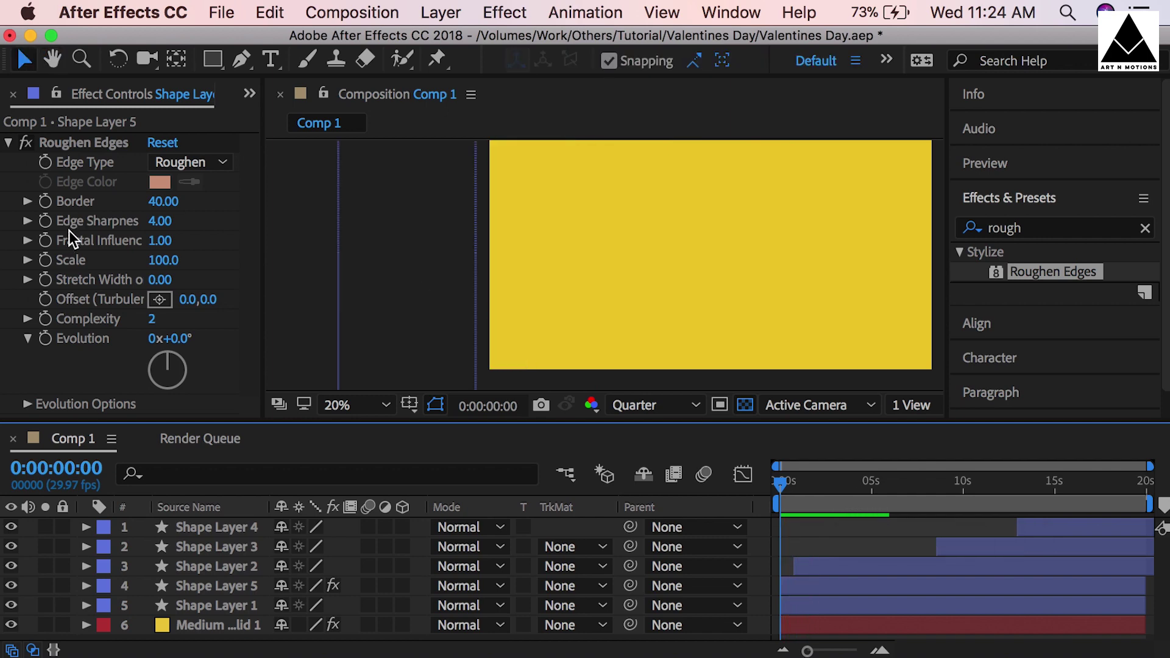
Step: Keyframe Shape Layer 5's Roughen Edges Border at 40 at 0:00:00:00 and 0:00:03:01
left_click(45, 202)
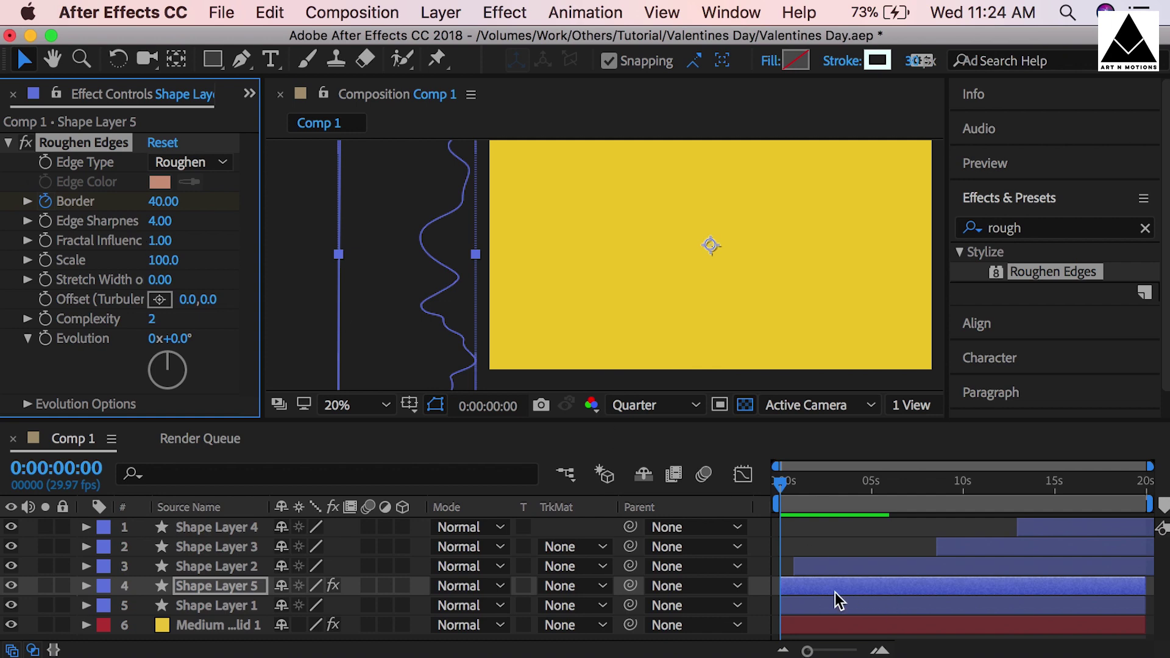
key("u")
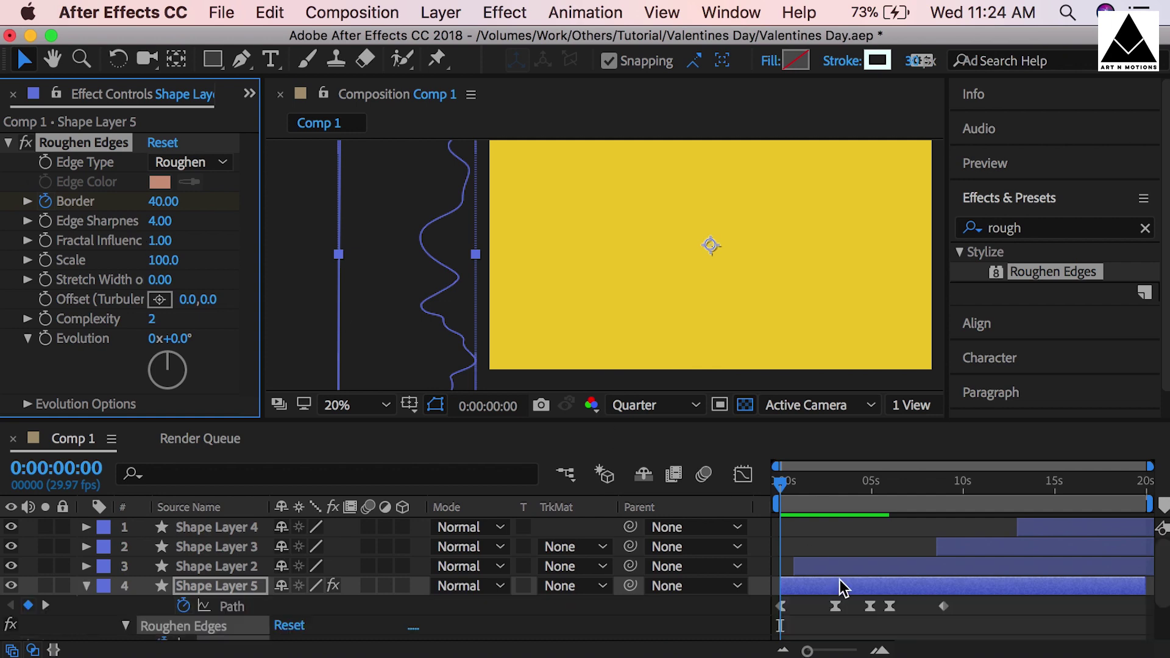
scroll(841, 587, "down", 2)
left_click_drag(832, 499, 836, 496)
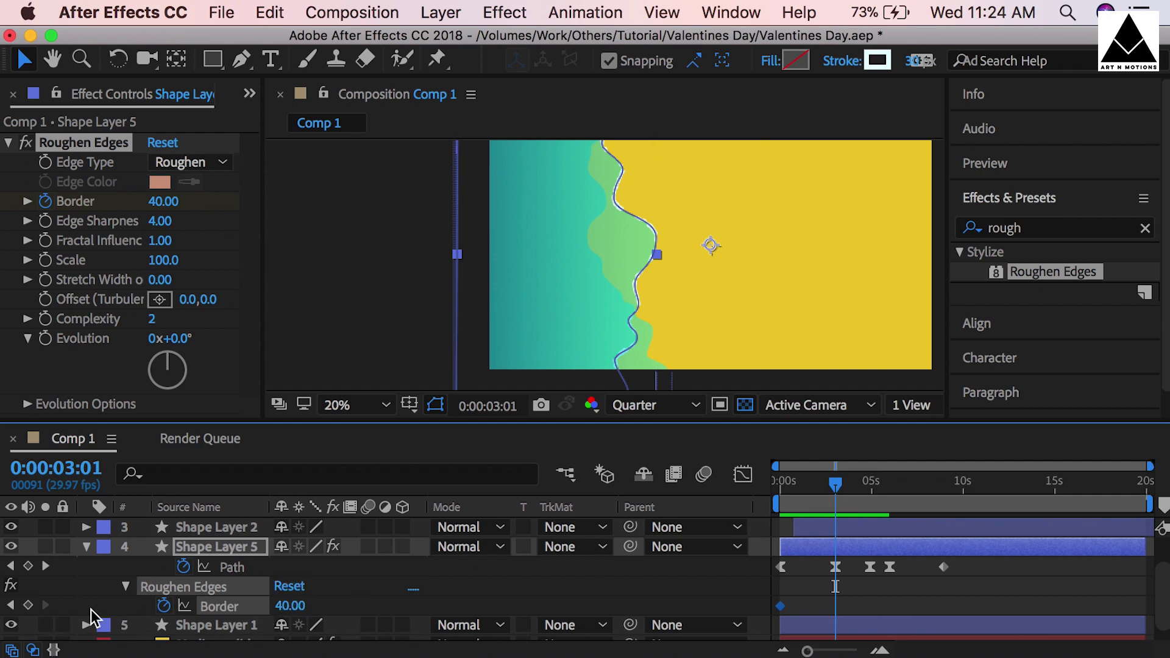
Step: Set the Border keyframe at 0:00:00:00 to 30 and preview the animation from the start
left_click(12, 605)
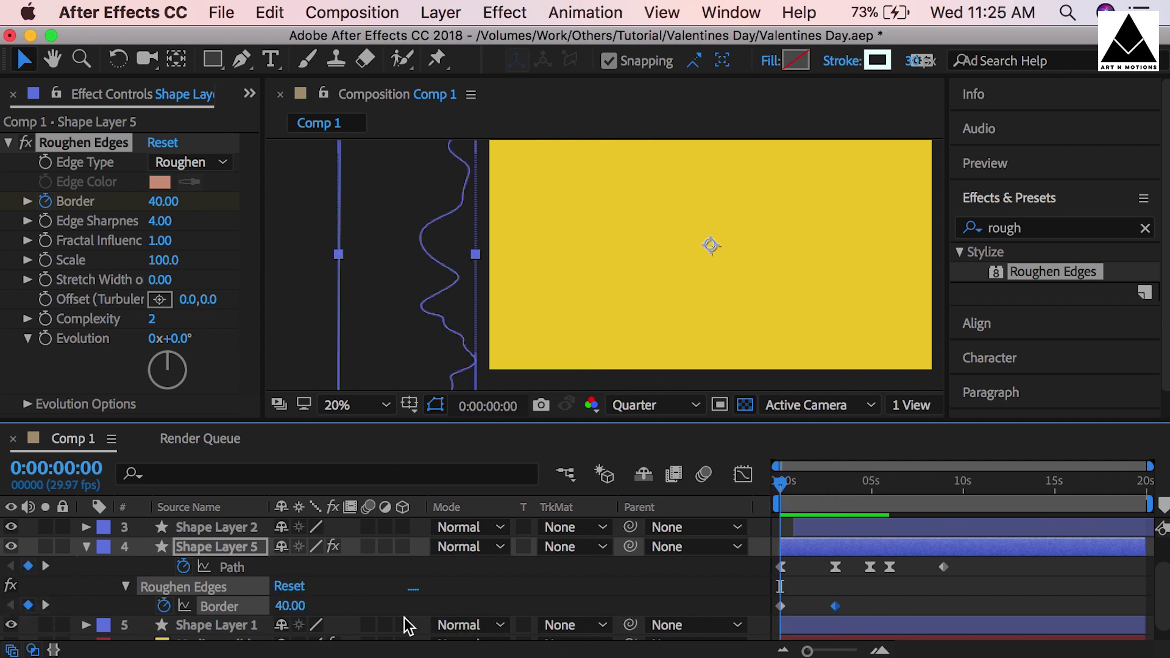
type("3")
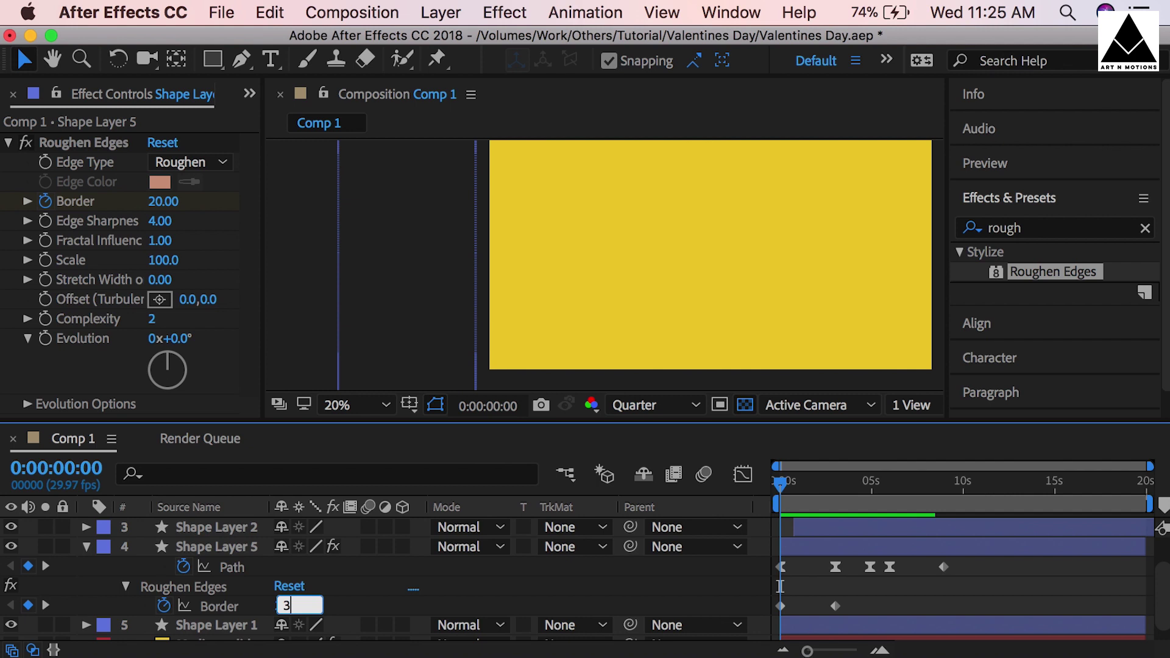
key("space")
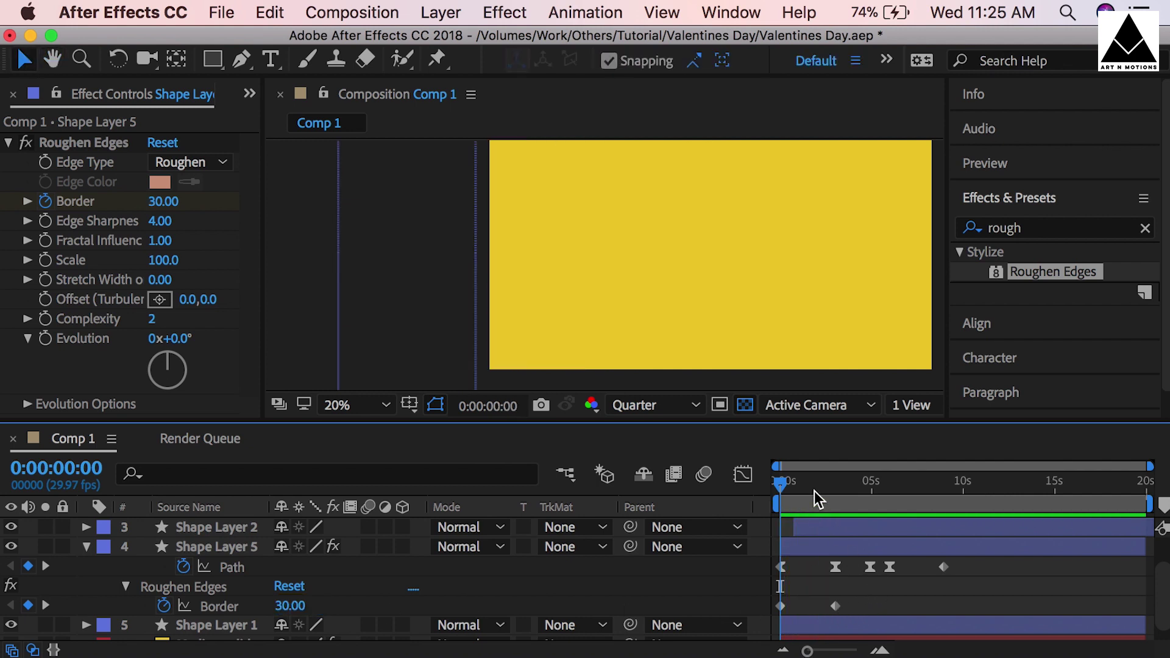
left_click_drag(814, 492, 824, 494)
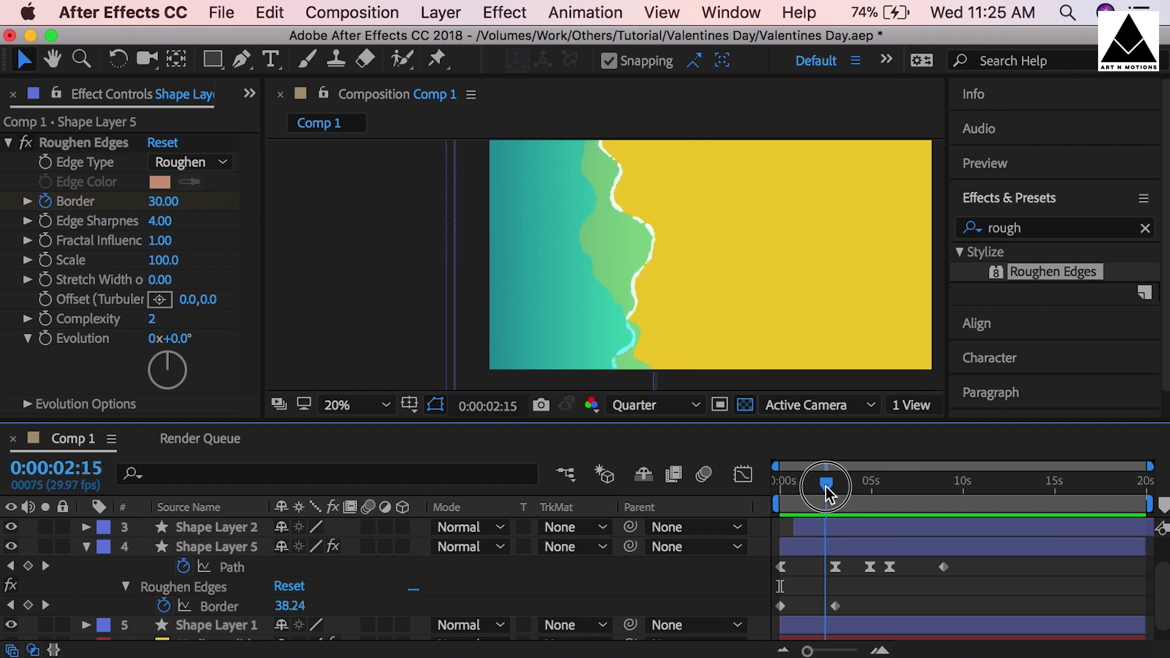
key("Home")
key("space")
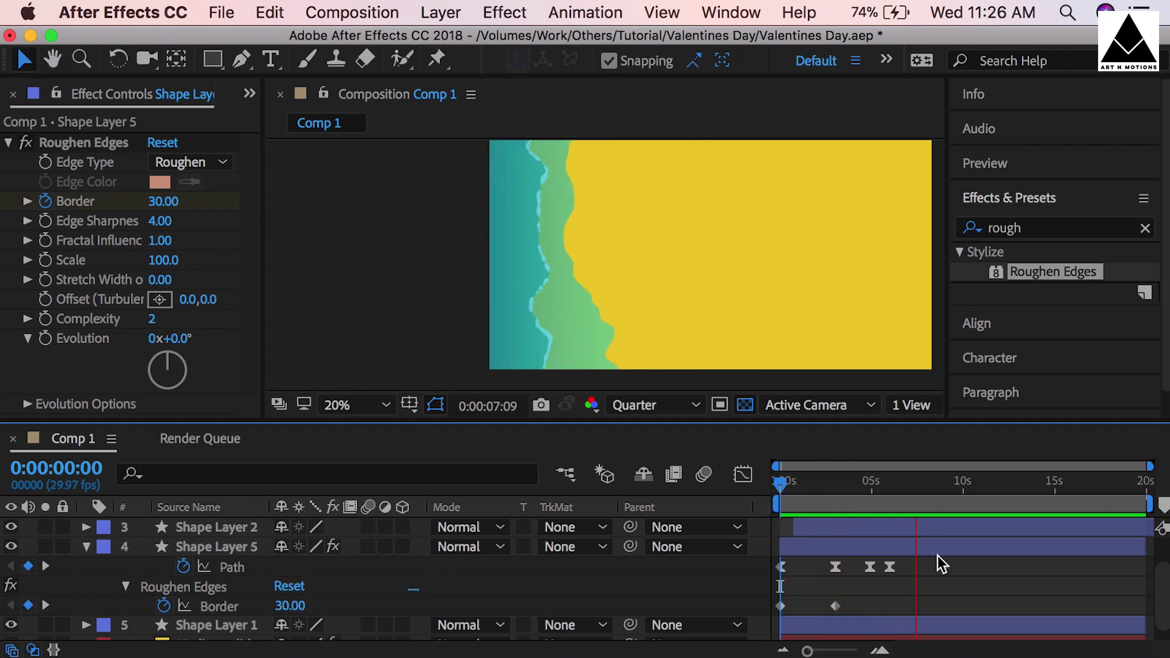
Step: Add Border keyframes to Shape Layer 5 in line with its Path keyframes at 0:00:04:27 and 0:00:06:00
left_click(874, 485)
mouse_move(874, 484)
left_mouse_down()
mouse_move(801, 485)
mouse_move(871, 479)
left_mouse_up()
left_click(28, 605)
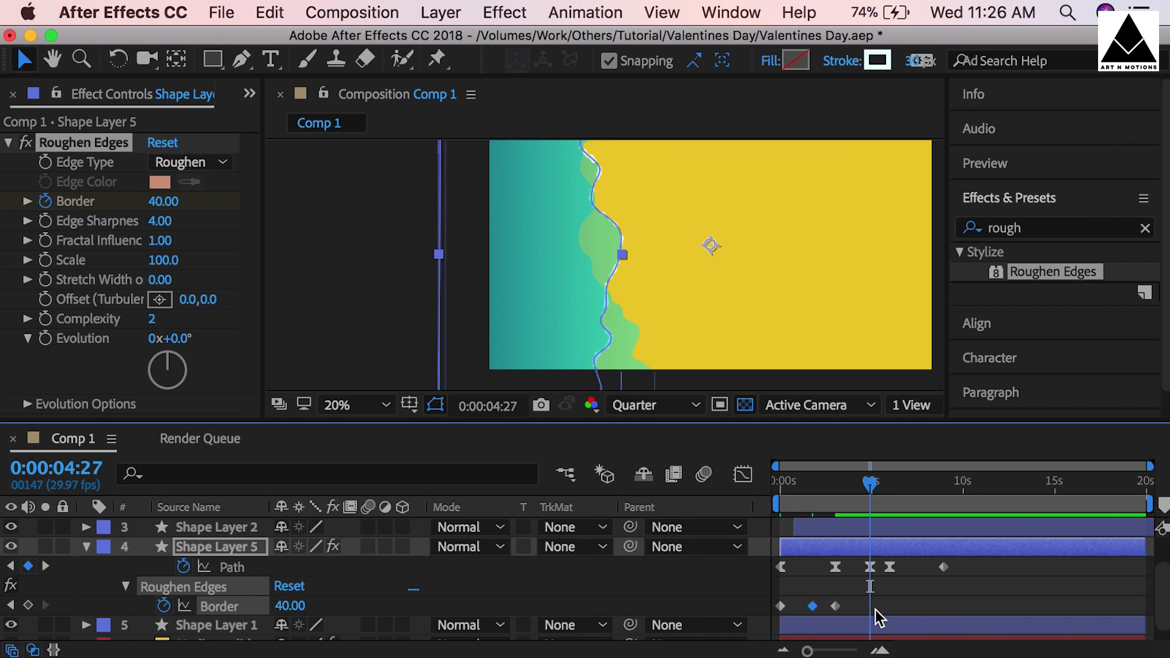
left_click(814, 606)
key("Delete")
mouse_move(870, 491)
left_mouse_down()
mouse_move(888, 493)
mouse_move(849, 493)
left_mouse_up()
left_click(28, 606)
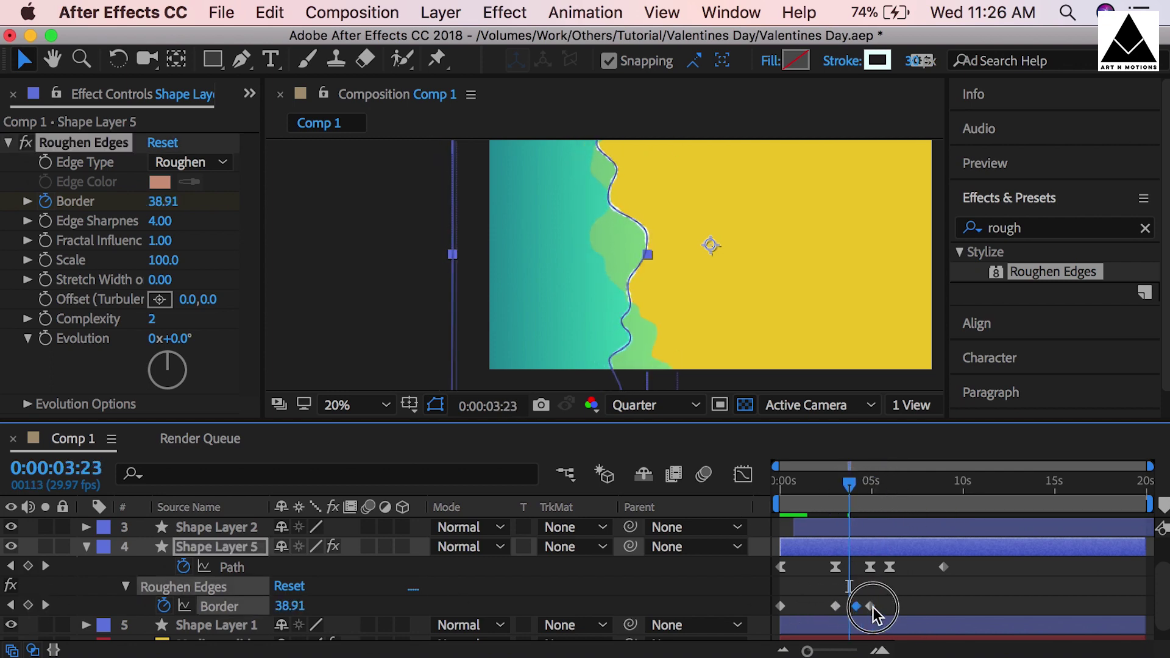
left_click(45, 566)
left_click(45, 567)
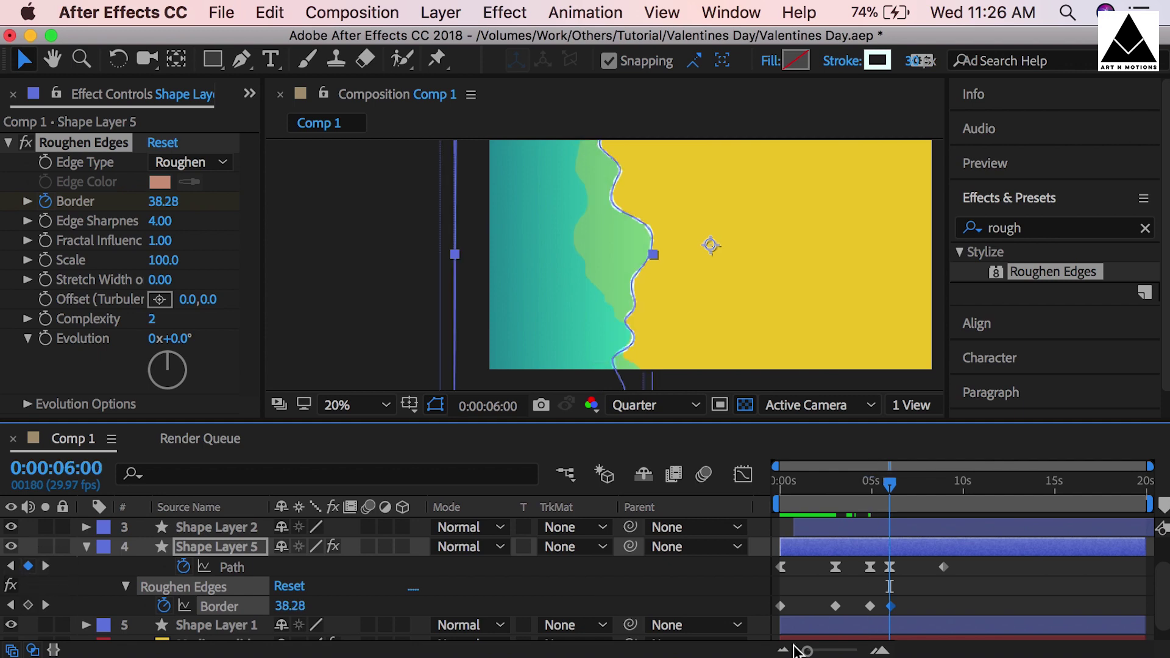
left_click_drag(895, 609, 887, 612)
Step: Add a Border keyframe at 0:00:08:28 on Shape Layer 5 and set its value to 60
left_click_drag(807, 651, 829, 651)
left_click(983, 611)
left_click_drag(963, 485, 1059, 496)
left_click(28, 605)
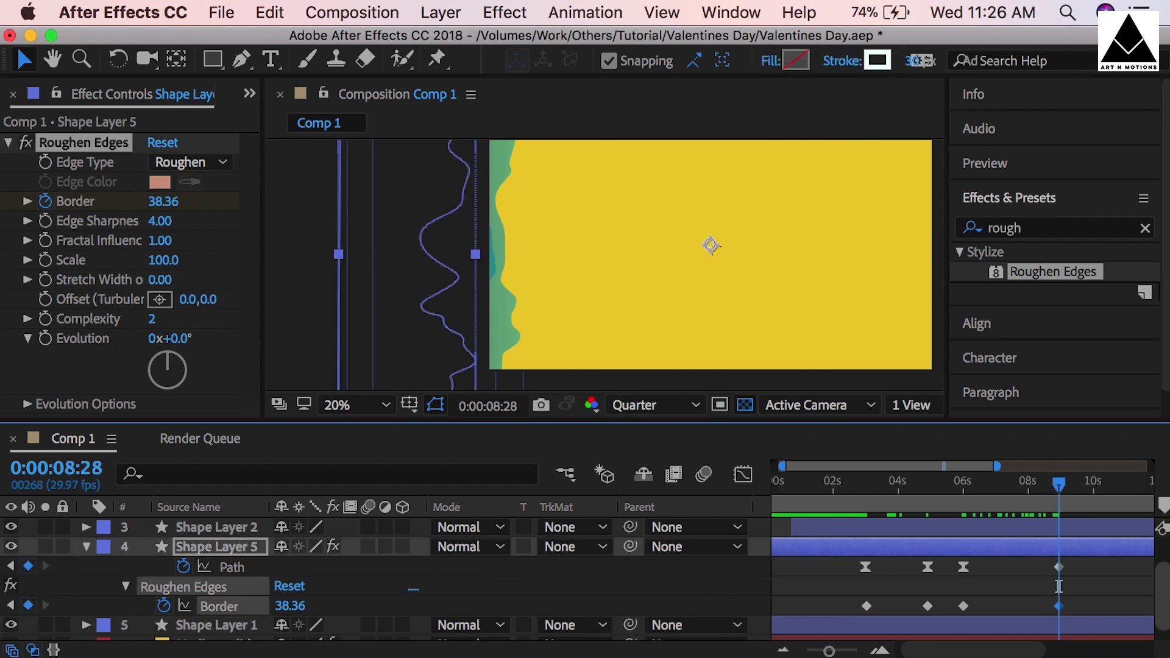
left_click_drag(829, 650, 819, 651)
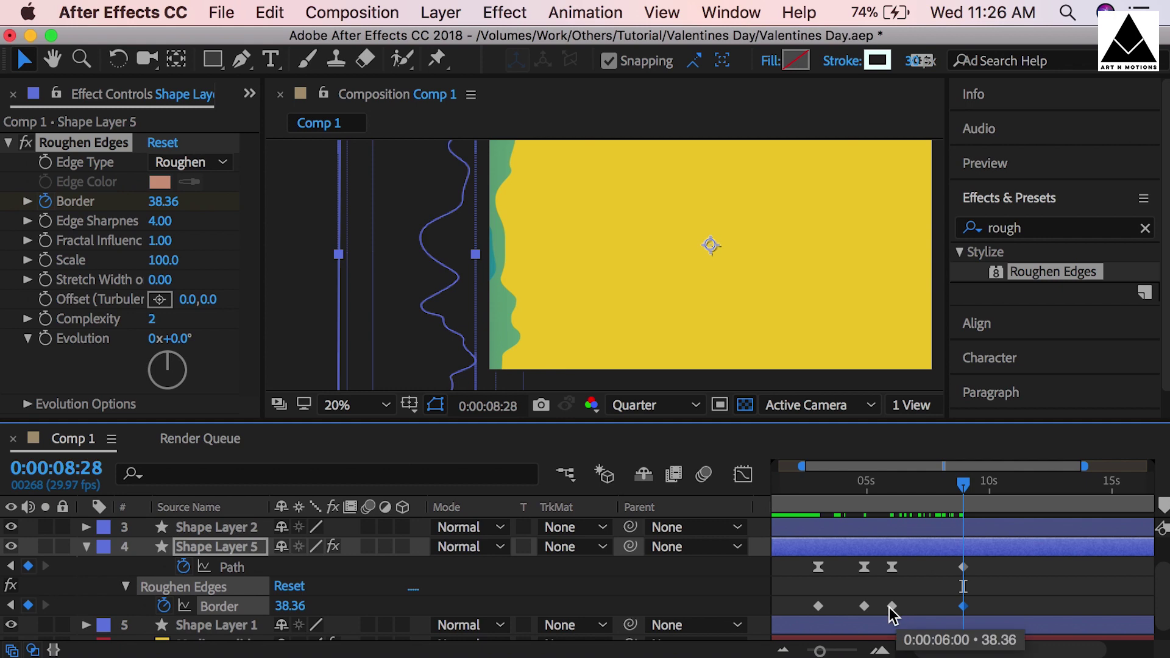
left_click(291, 606)
type("60.00")
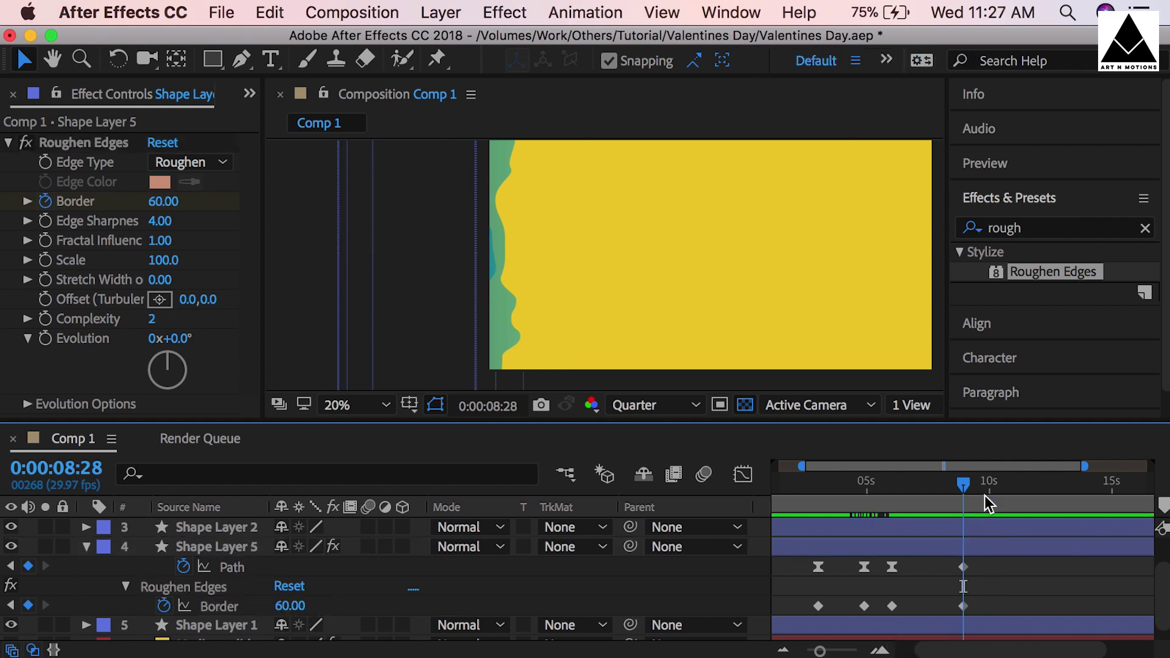
Step: Preview the animated roughened foam line from 0:00:02:19
left_click_drag(964, 487, 813, 496)
key("space")
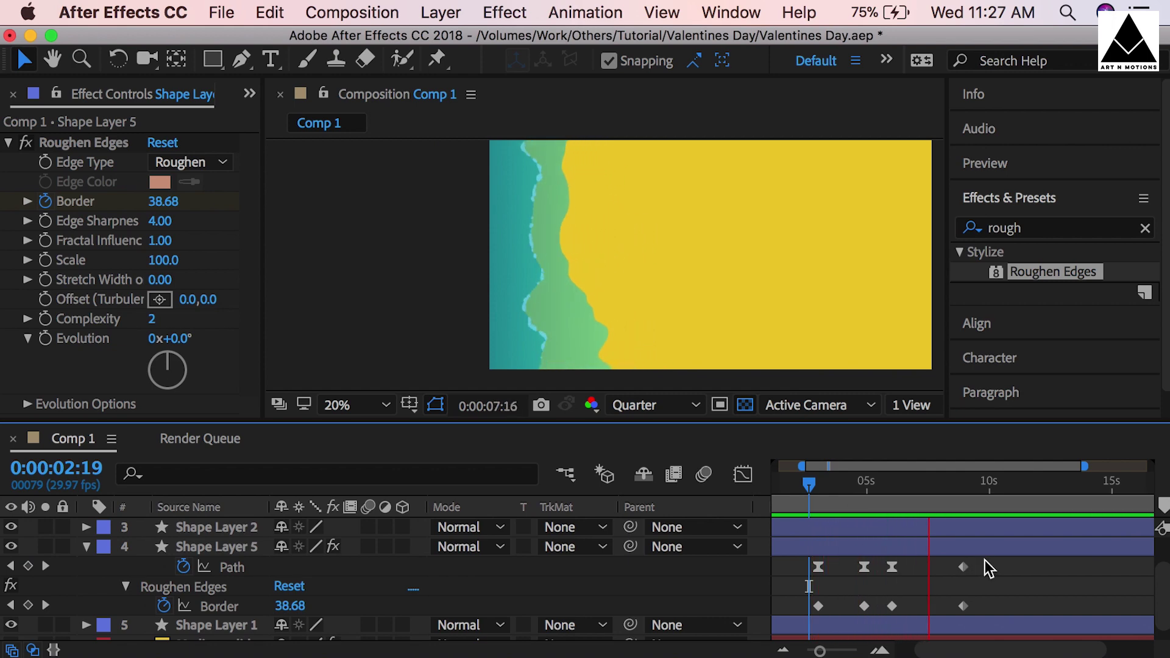
key("space")
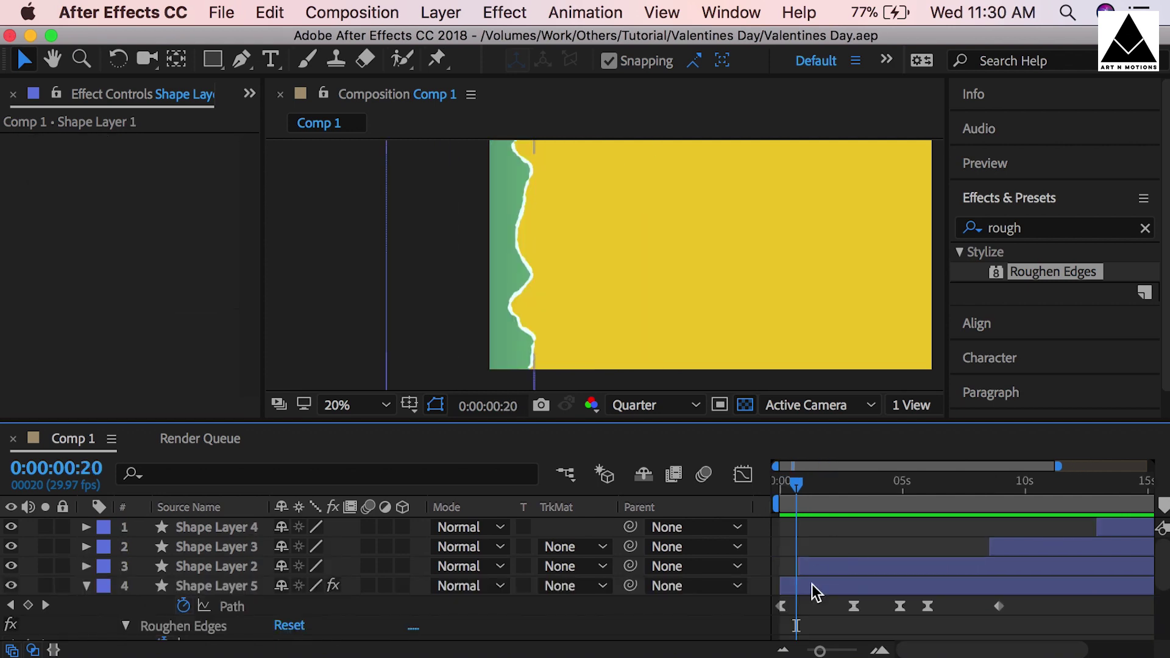
Step: Duplicate Shape Layer 2 with the playhead at 0:00:02:23 and set the copy's fill to None
left_click(812, 583)
left_click_drag(821, 492, 848, 492)
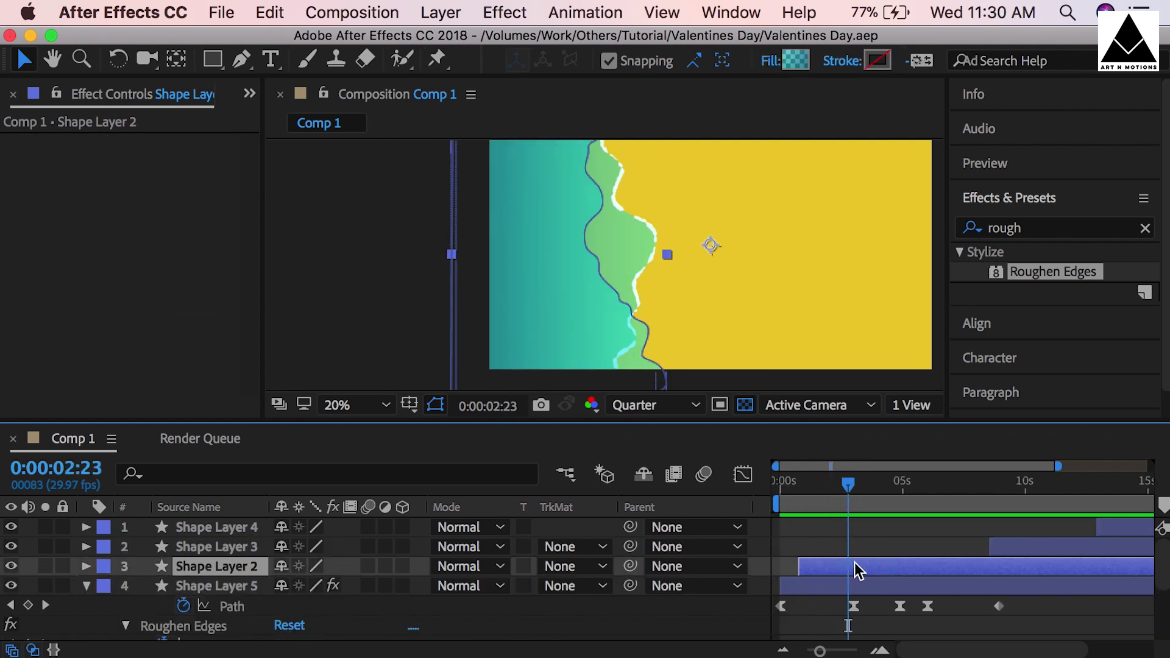
key("super+d")
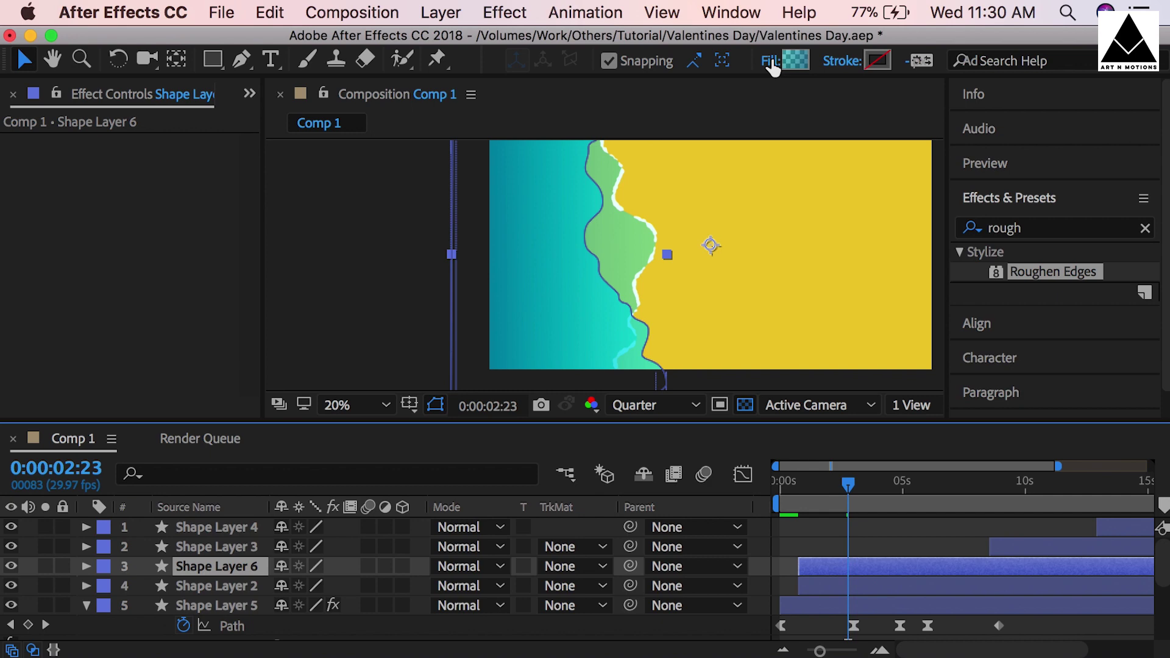
left_click(771, 63)
left_click(331, 242)
left_click(303, 242)
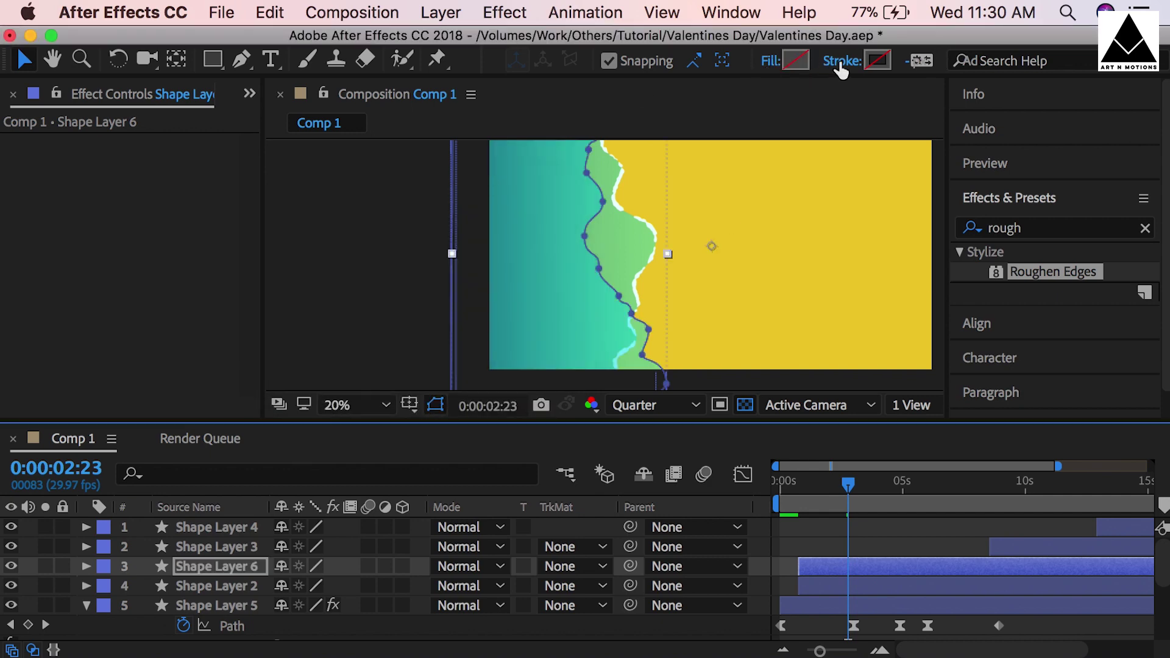
Step: Give Shape Layer 6 a solid white stroke with a width of 25 px
left_click(842, 60)
left_click(337, 240)
left_click(486, 374)
left_click(917, 61)
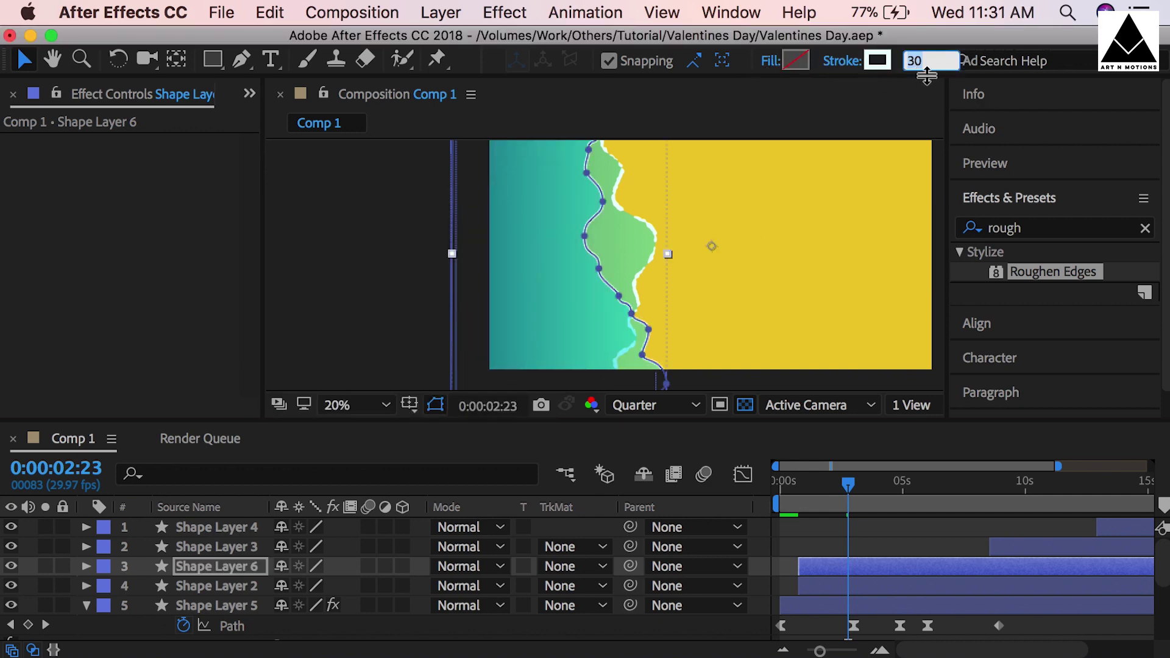
type("25")
left_click(883, 539)
left_click(851, 562)
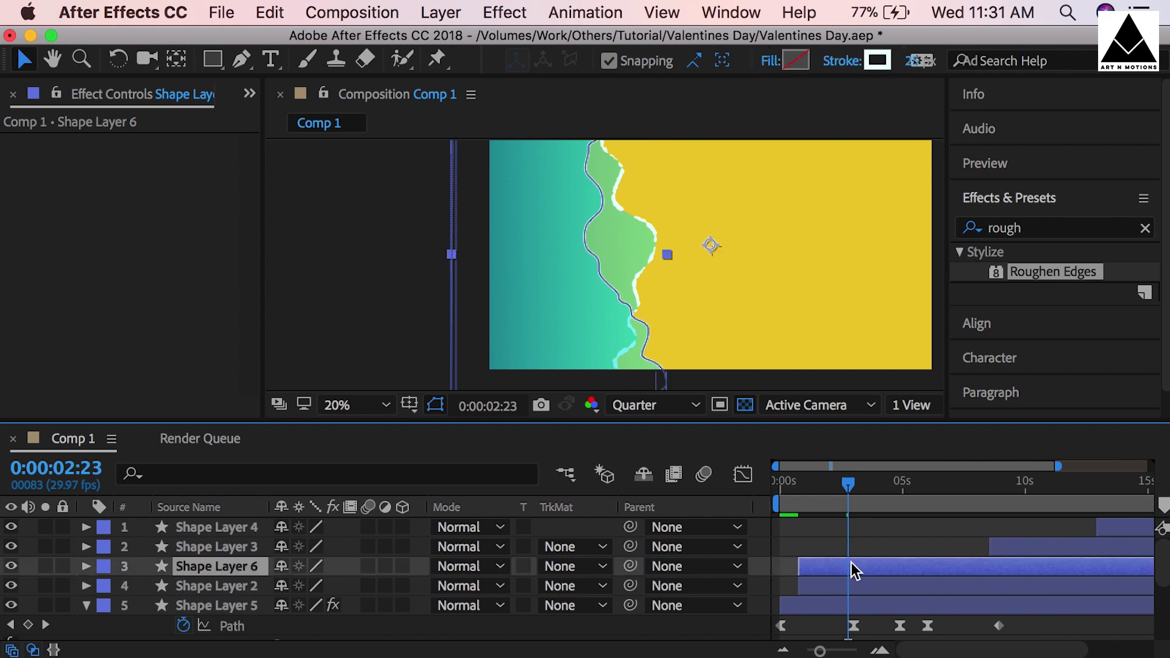
Step: Copy the Roughen Edges effect from Shape Layer 5 and paste it onto Shape Layer 6 at 0:00:00:23
left_click(839, 590)
scroll(839, 590, "down", 2)
left_click(816, 568)
left_click(69, 140)
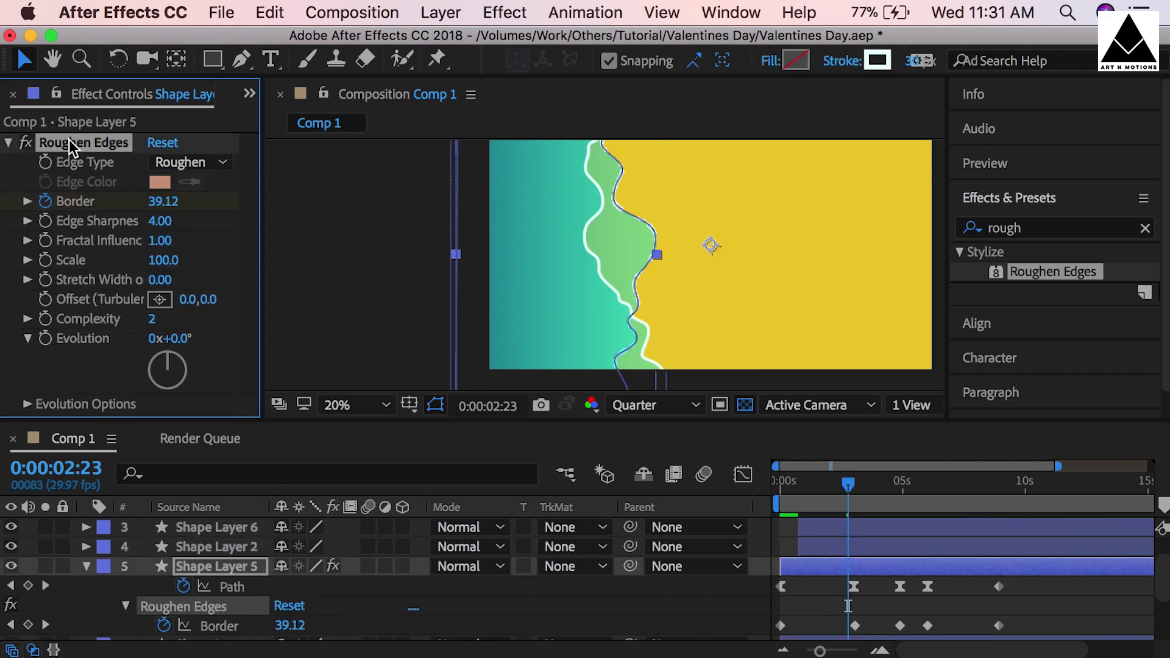
left_click(824, 529)
left_click_drag(810, 484, 800, 500)
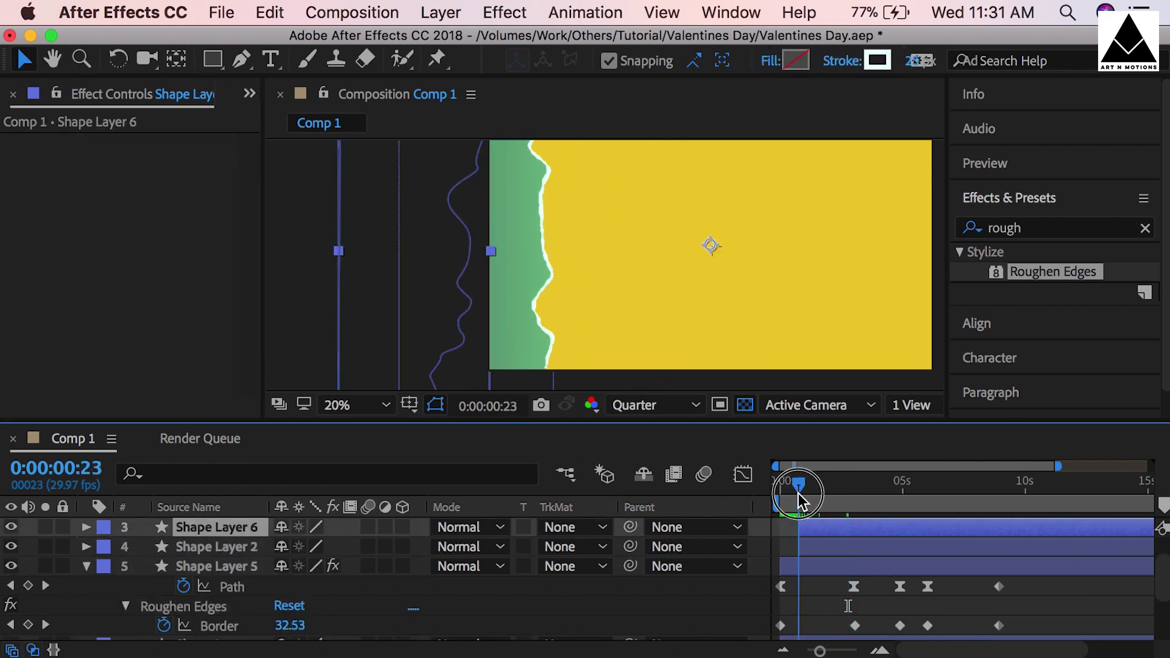
scroll(841, 548, "up", 2)
key("super+v")
key("F2")
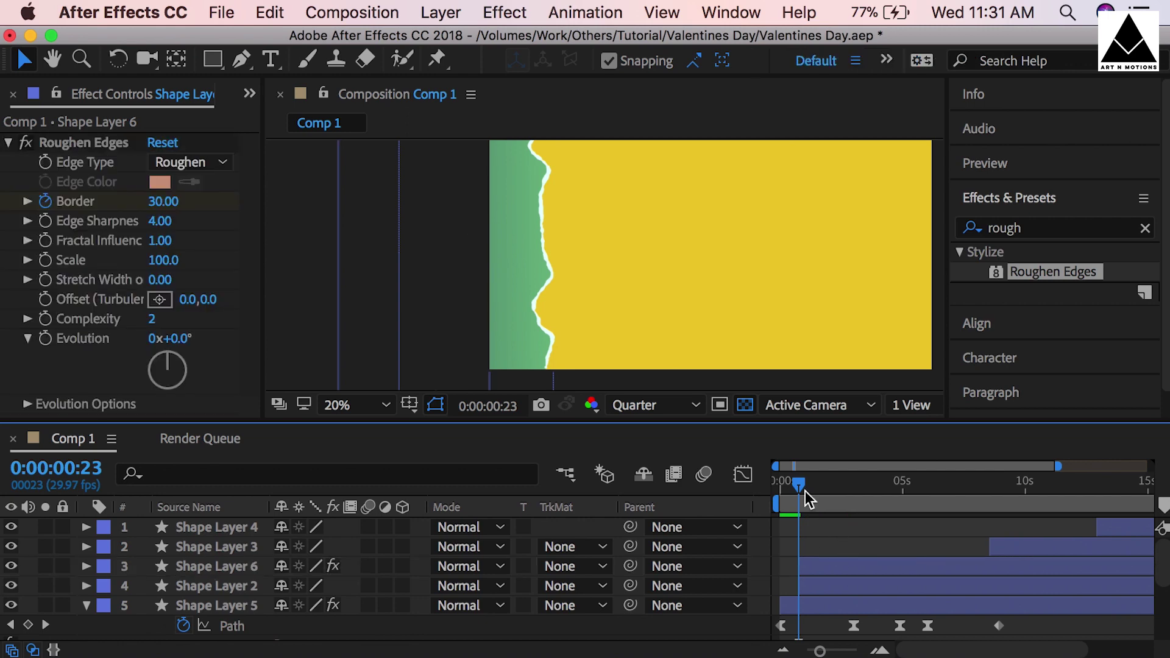
Step: Preview Shape Layer 6's roughened foam line from 0:00:00:23
key("space")
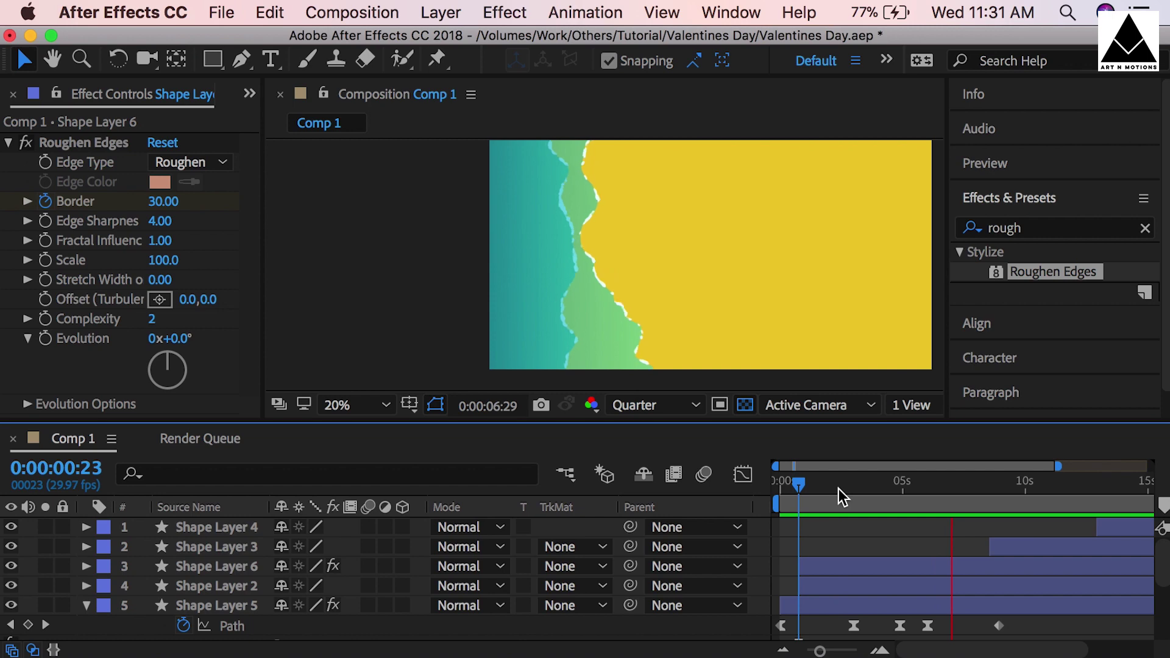
key("space")
left_click(942, 486)
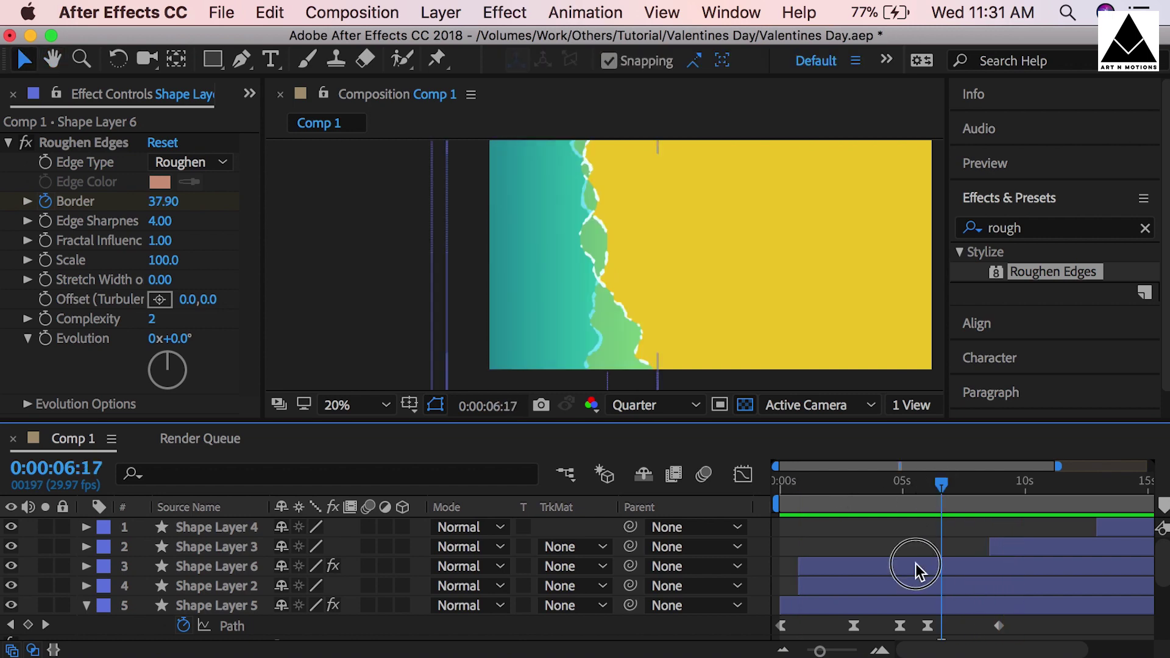
Step: Reveal Shape Layer 6's keyframes and align its last Border keyframe with the Path keyframe at 0:00:09:25
left_click(916, 566)
key("u")
left_click_drag(942, 486, 1022, 500)
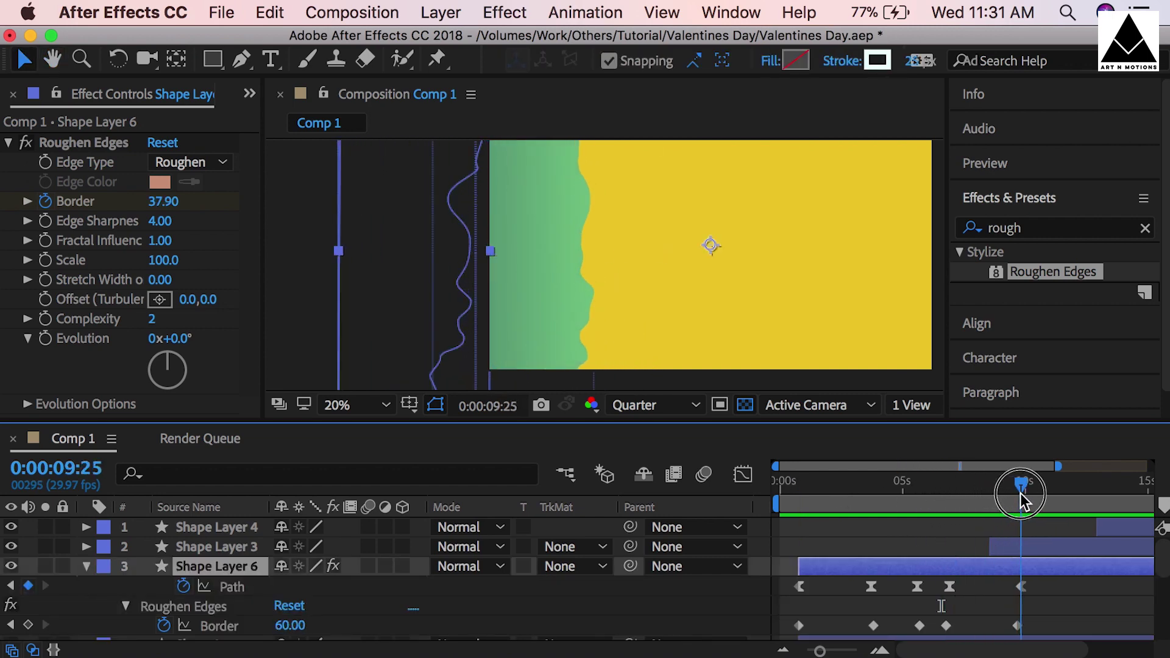
left_click(879, 651)
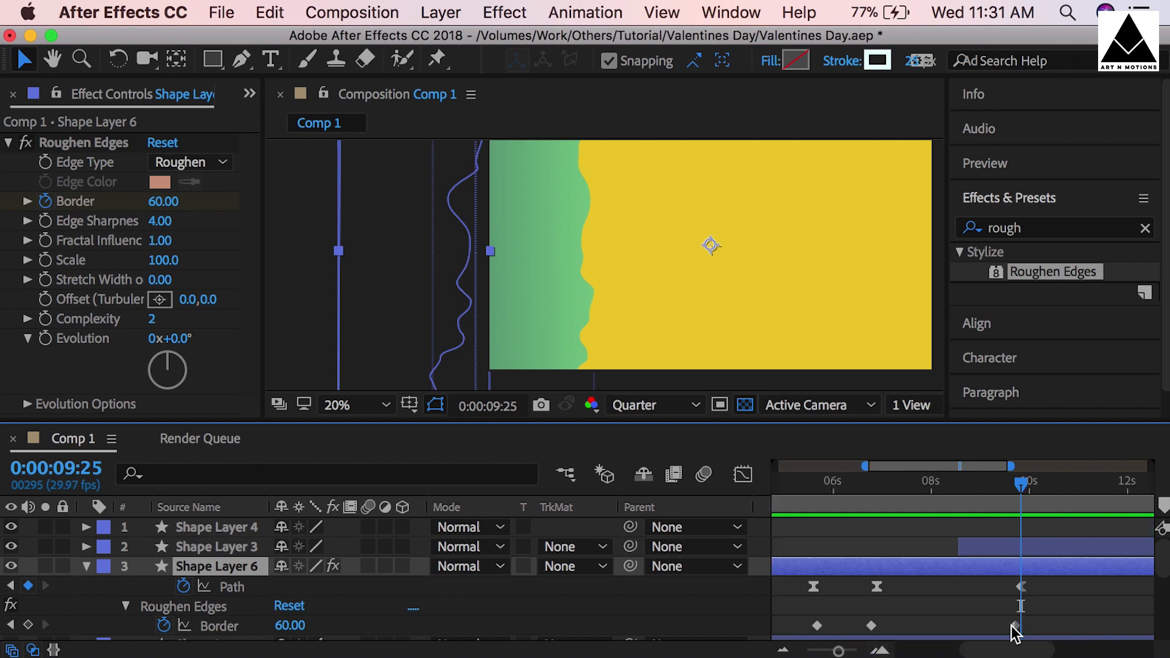
left_click(1021, 626)
Step: Move Shape Layer 6's second-to-last Border keyframe in line with its Path keyframe at 0:00:06:27
left_click(872, 487)
left_click_drag(871, 486, 877, 487)
left_click_drag(872, 626, 878, 628)
Step: Check the earlier Border keyframes against the Path keyframes on Shape Layer 6 and preview the foam from 0:00:03:20
scroll(878, 631, "left", 3)
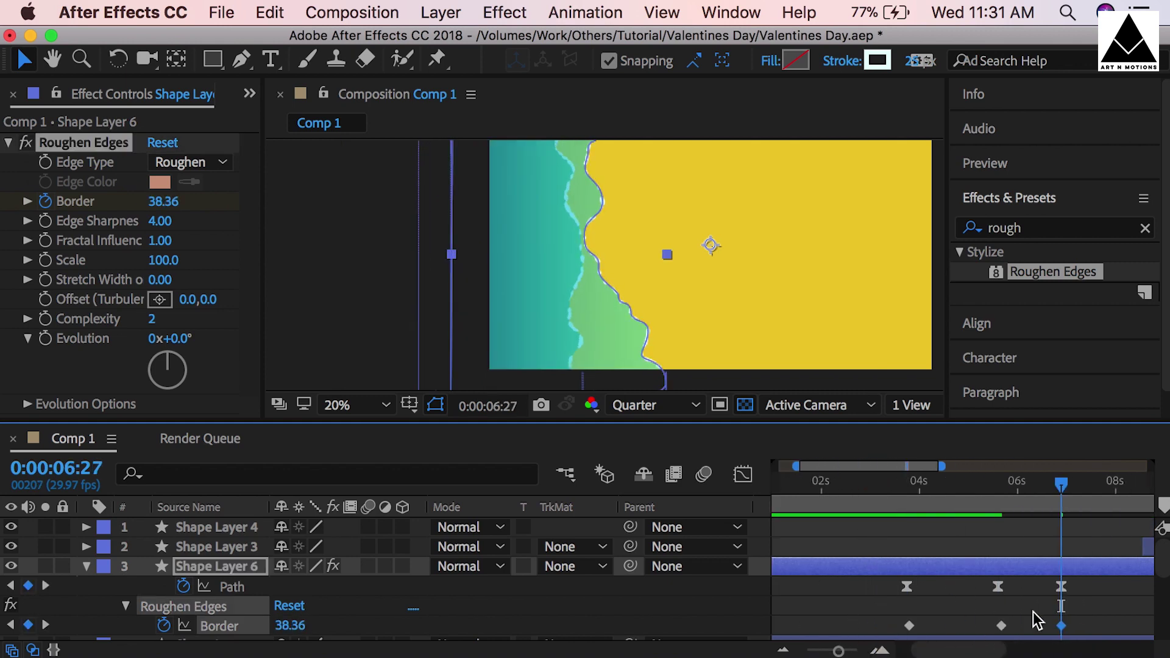
left_click_drag(1000, 484, 998, 491)
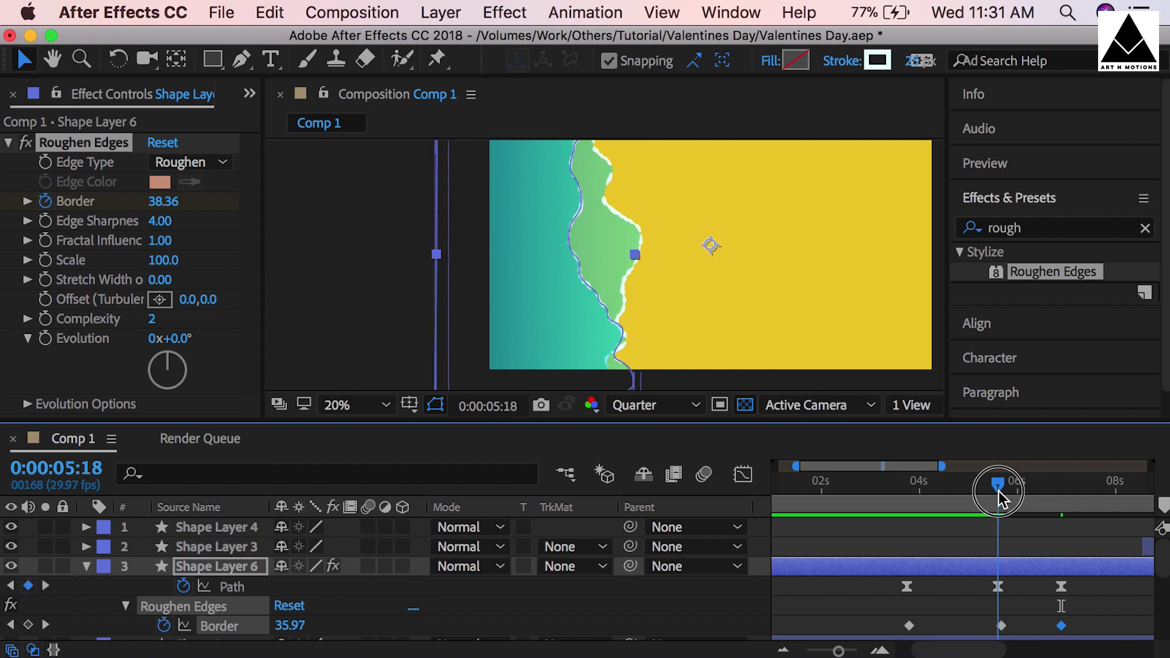
left_click(906, 496)
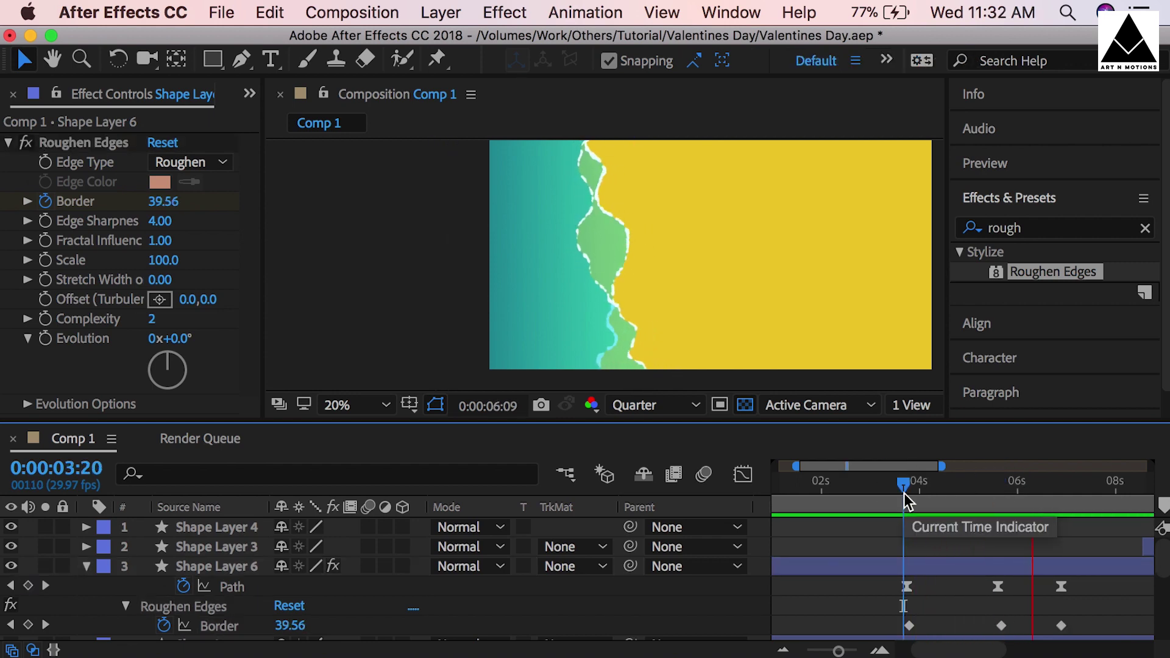
scroll(944, 579, "right", 5)
key("minus")
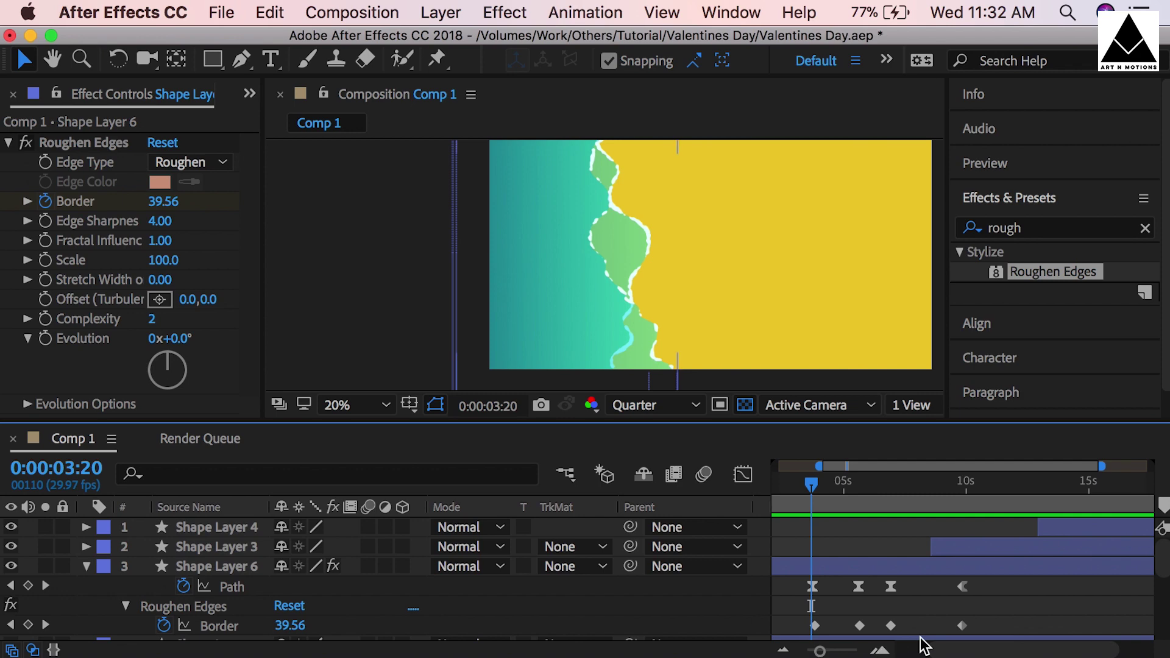
Step: Delete Shape Layer 6's Border keyframe at 0:00:06:27 and preview the foam line from 0:00:05:21
left_click(879, 482)
left_click(891, 625)
key("Delete")
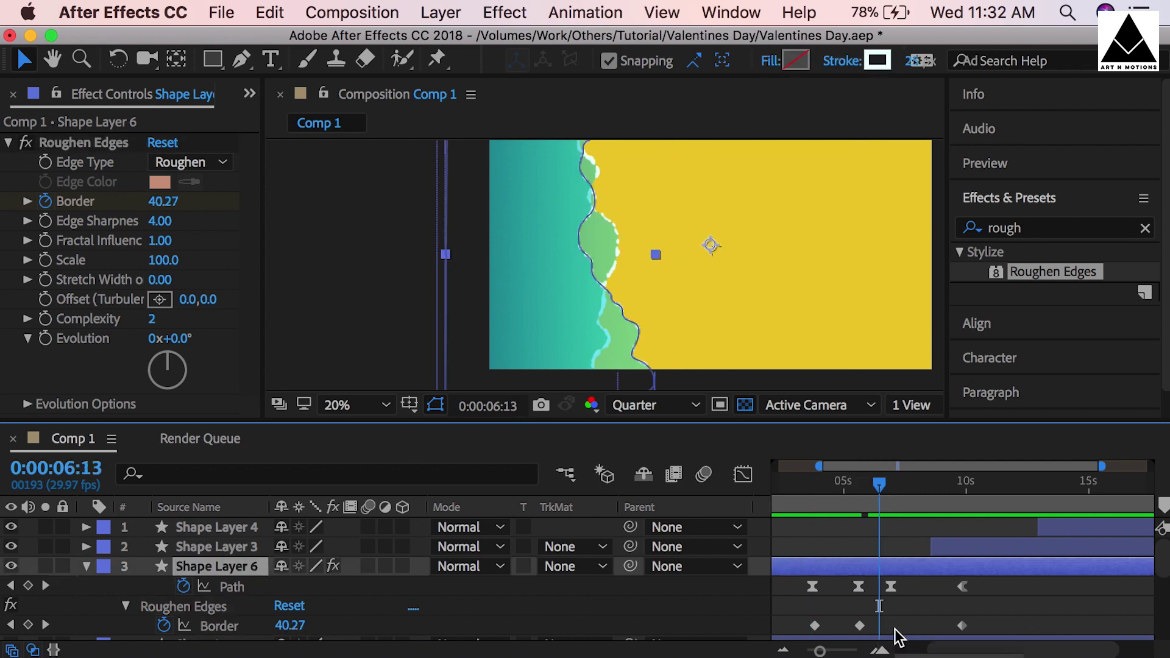
left_click(861, 485)
key("space")
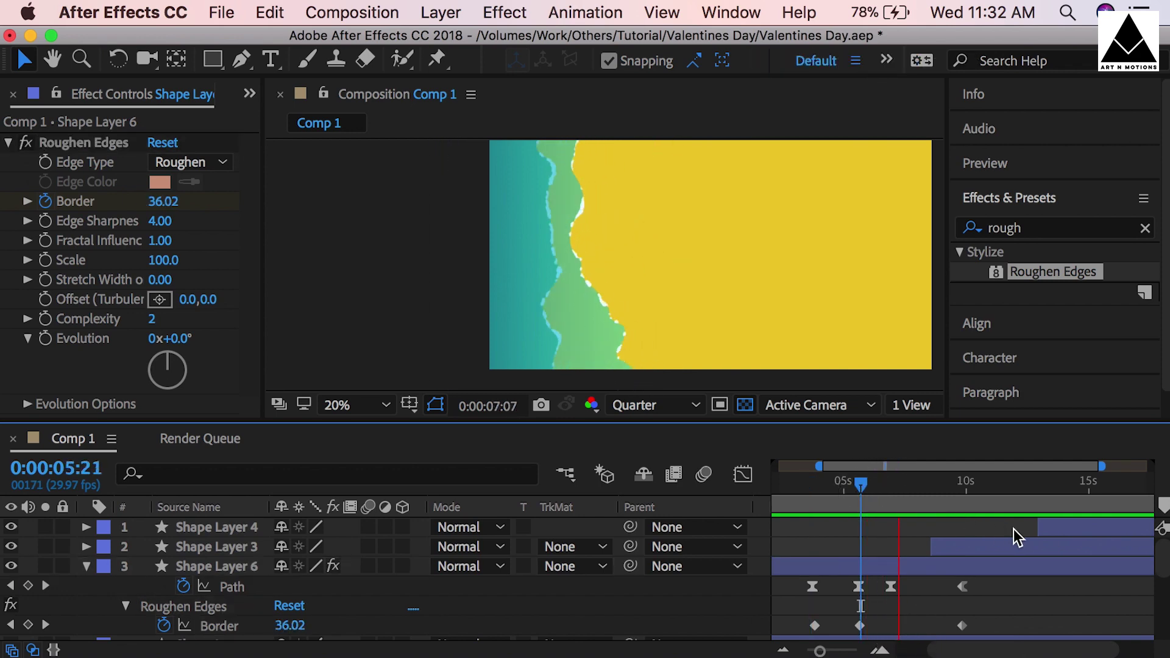
Step: Set Shape Layer 6's Roughen Edges Complexity to 1 and its Border to 40 at 0:00:09:25, and preview from 0:00:05:21
left_click(963, 495)
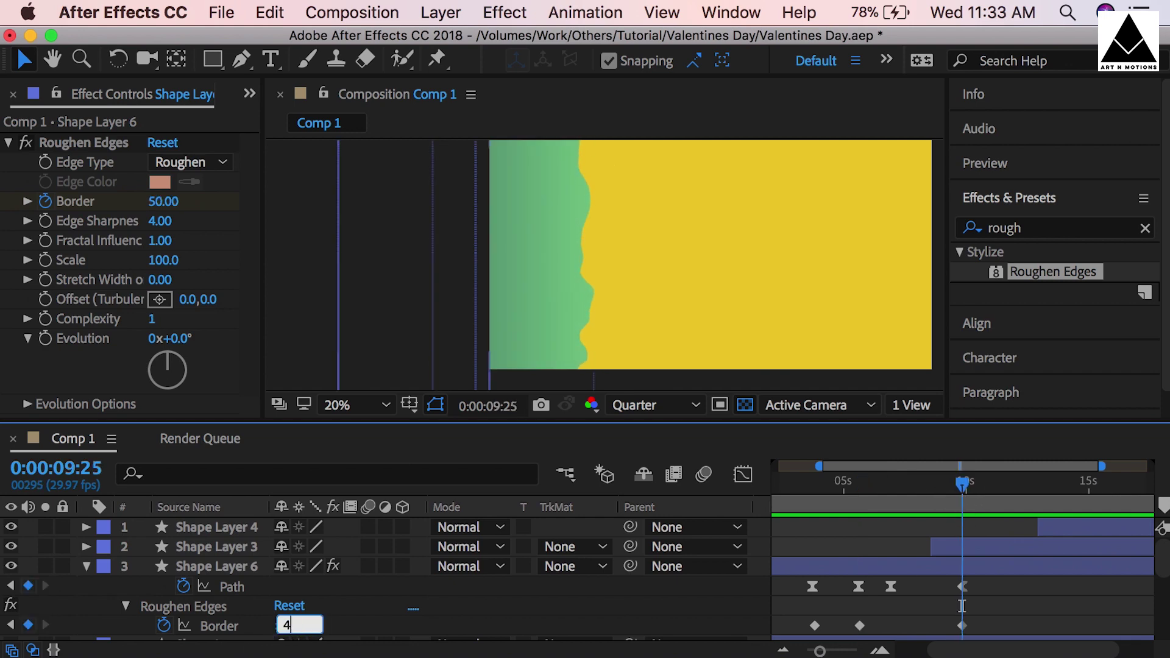
left_click(903, 484)
left_click(861, 484)
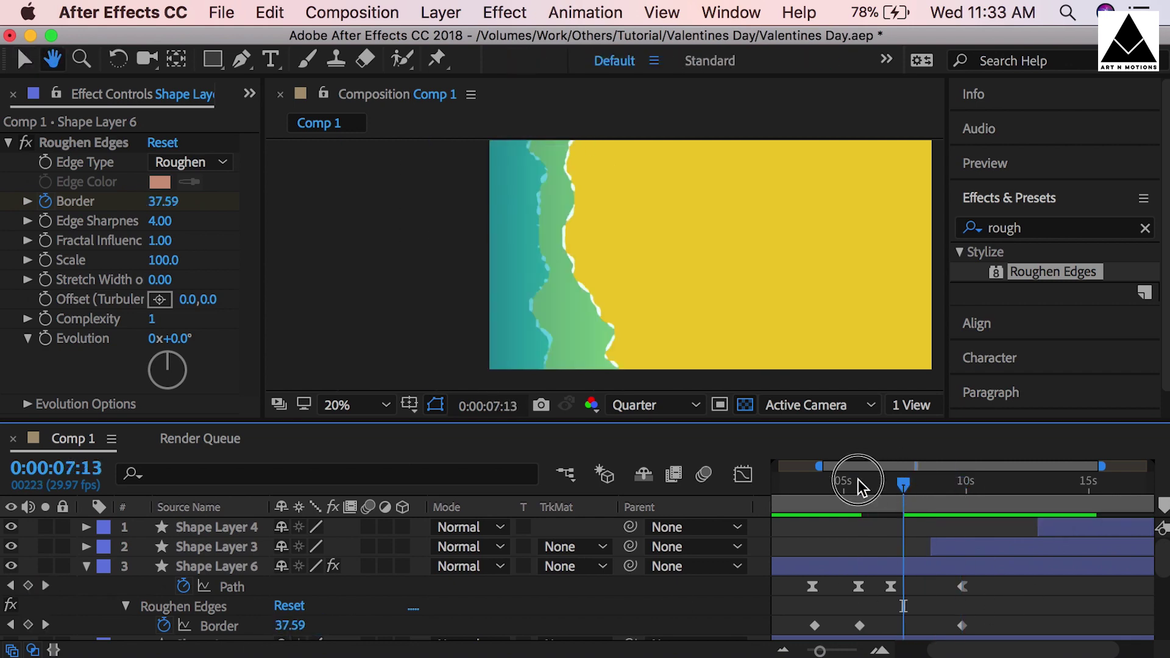
key("space")
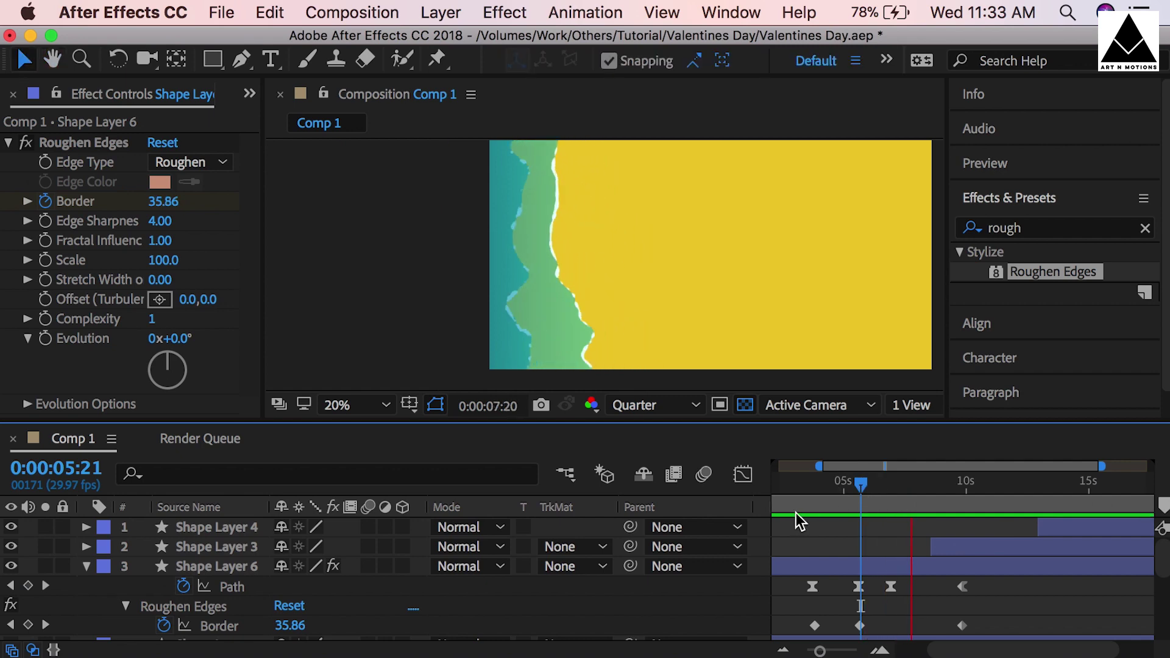
key("space")
Step: Duplicate Shape Layer 3 and set the copy's fill to None
left_click(1007, 547)
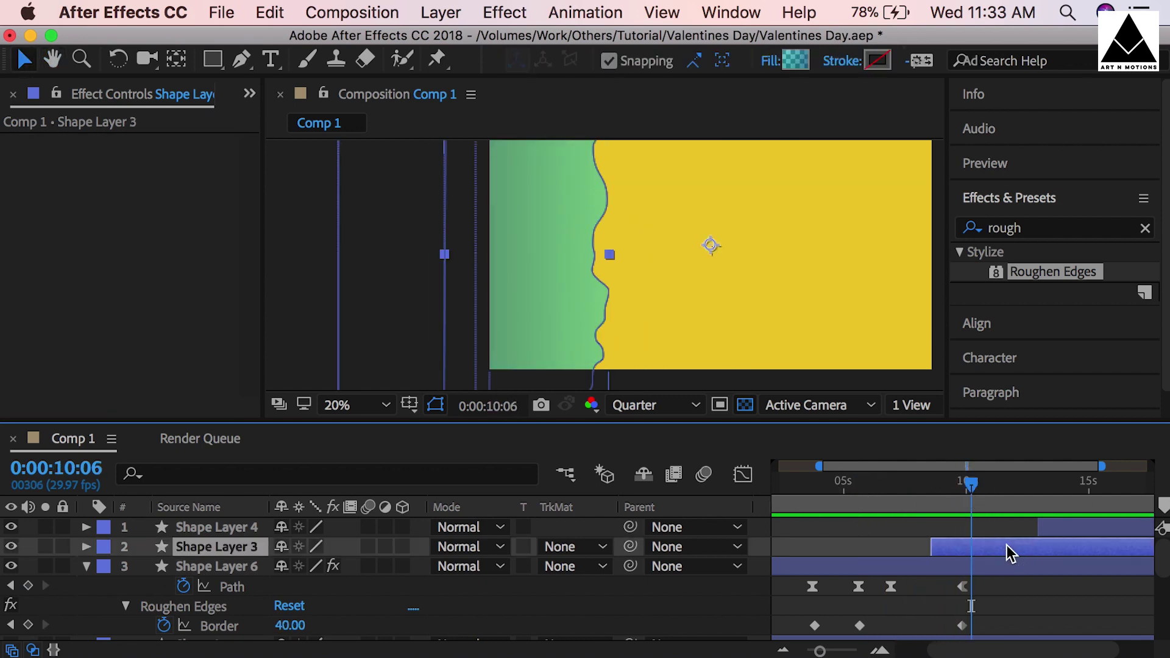
key("ctrl+d")
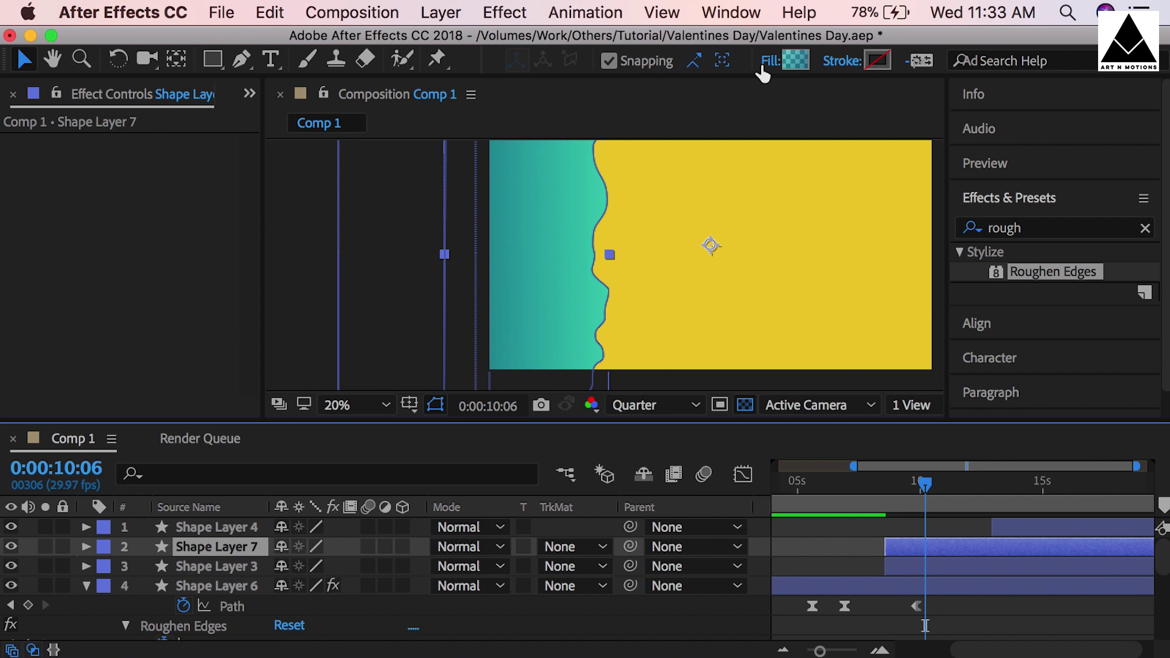
left_click(770, 60)
left_click(303, 244)
left_click(490, 375)
Step: Give Shape Layer 7 a solid white stroke with a width of 35 px
left_click(843, 60)
left_click(331, 242)
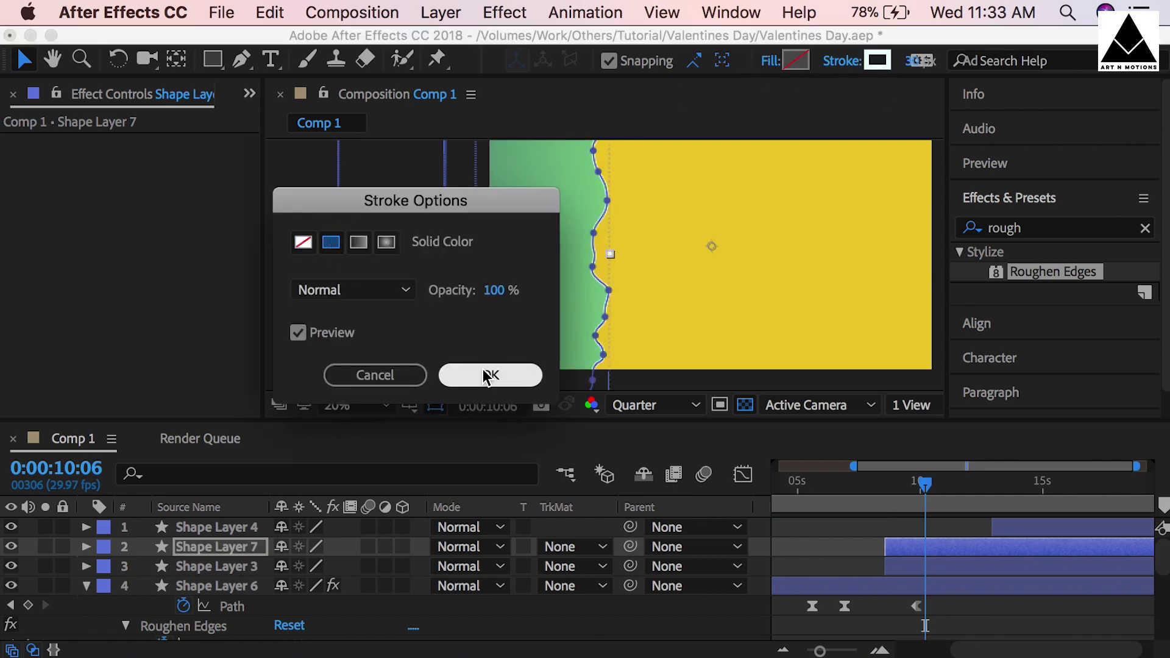
left_click(491, 375)
left_click(914, 66)
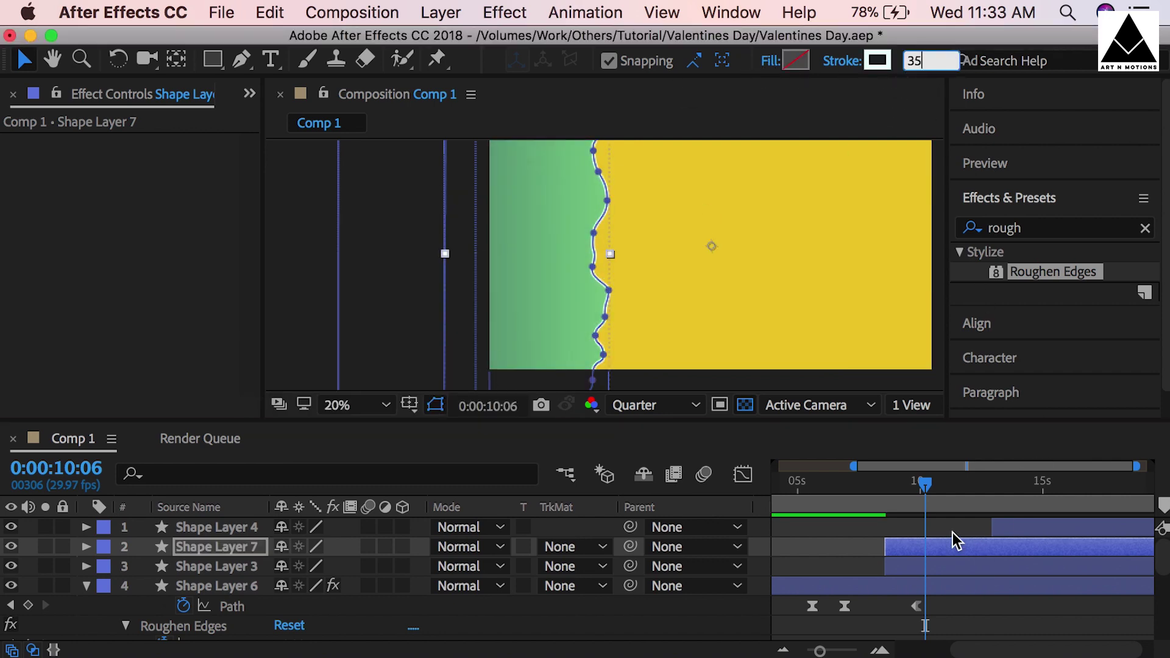
key("Return")
Step: Select Shape Layer 6 to access its Roughen Edges effect
left_click(864, 588)
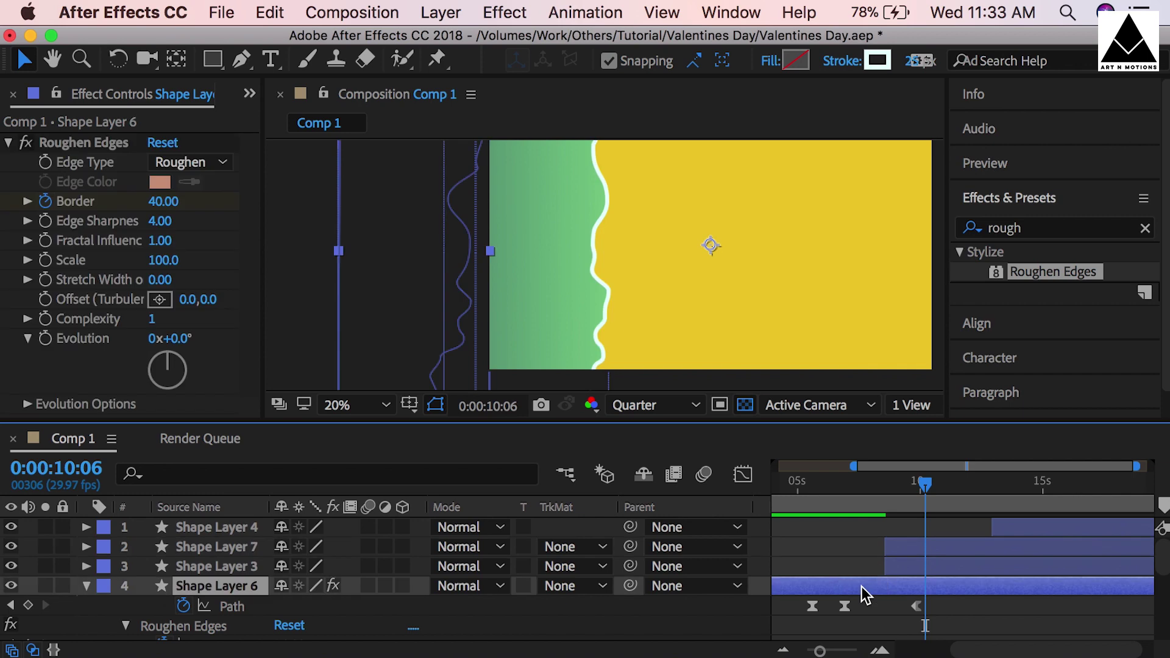
Step: Copy the Roughen Edges effect from Shape Layer 6 and paste it onto Shape Layer 7 at 0:00:08:17
left_click(79, 147)
left_click(907, 545)
left_click(885, 491)
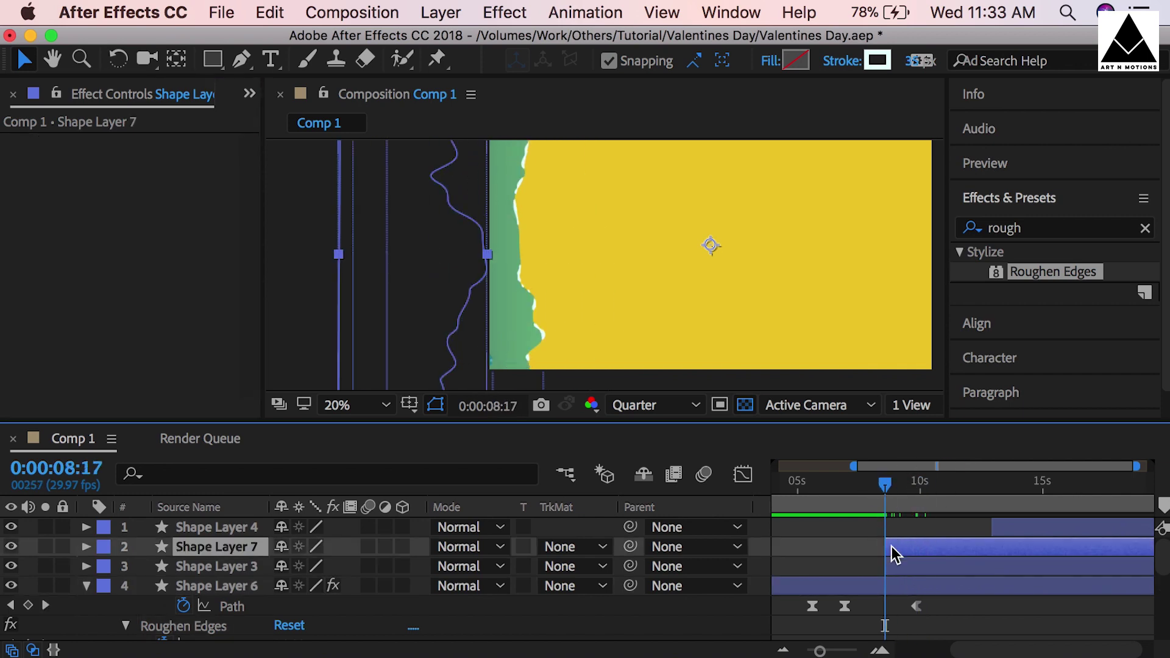
key("super+v")
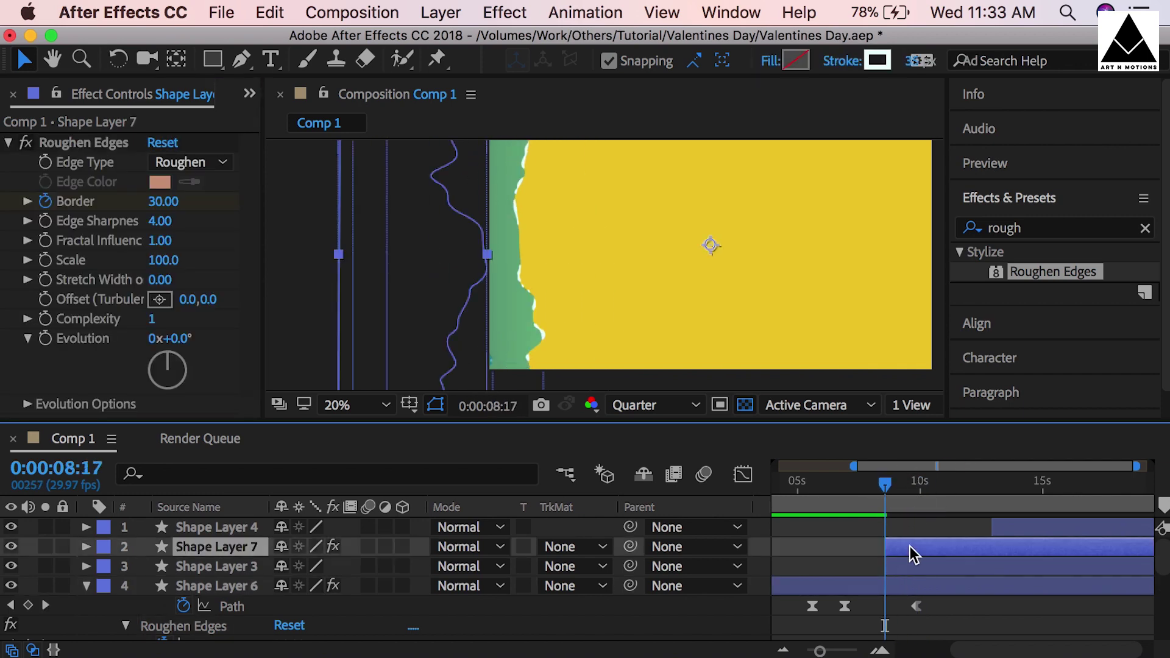
Step: Reveal Shape Layer 7's keyframes and move its last Border keyframe next to the final Path keyframe
key("u")
left_click_drag(1108, 607, 1122, 607)
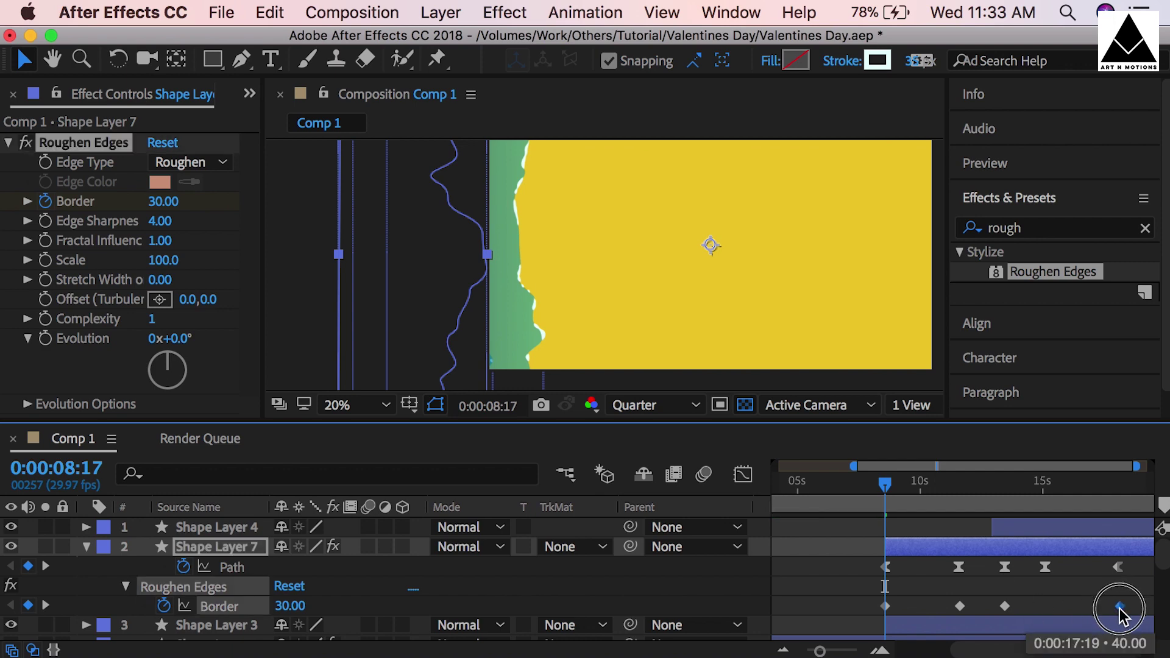
left_click(996, 605)
Step: Set the Roughen Edges Complexity of Shape Layer 7 to 3, checking the edge at 0:00:09:24
key("space")
left_click_drag(885, 483, 915, 487)
left_click(152, 319)
type("3")
key("Return")
left_click(932, 546)
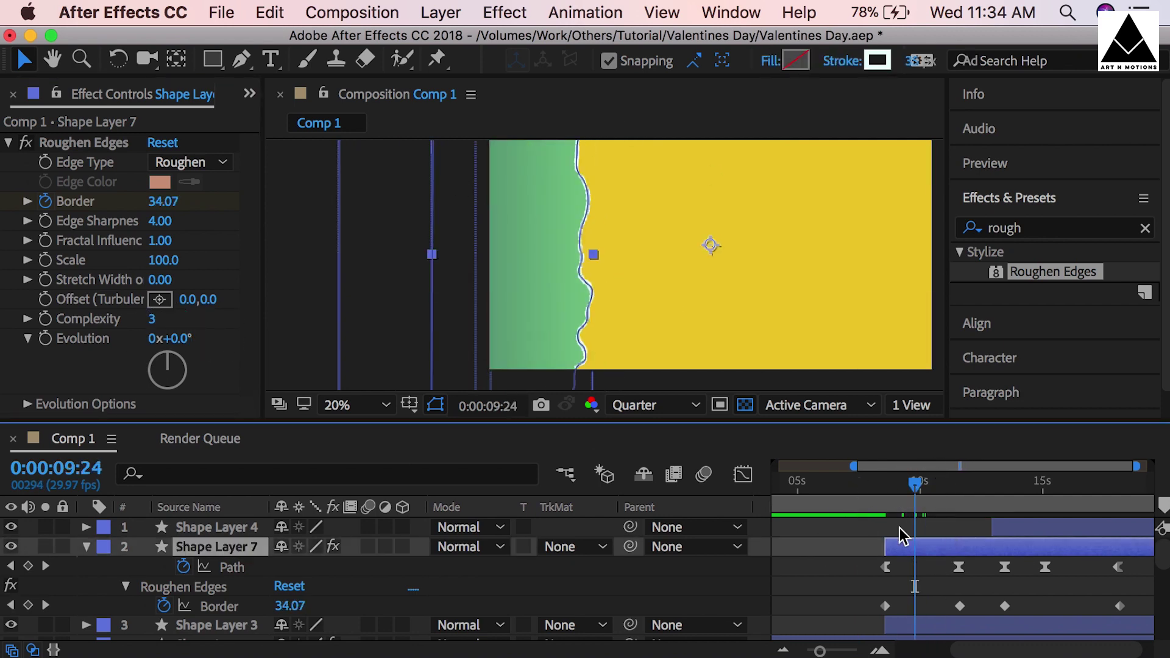
left_click(839, 556)
Step: Preview the wave from 0:00:08:18 and set Shape Layer 7's Border to 45 at the 0:00:13:14 keyframe
left_click_drag(913, 488, 885, 490)
key("space")
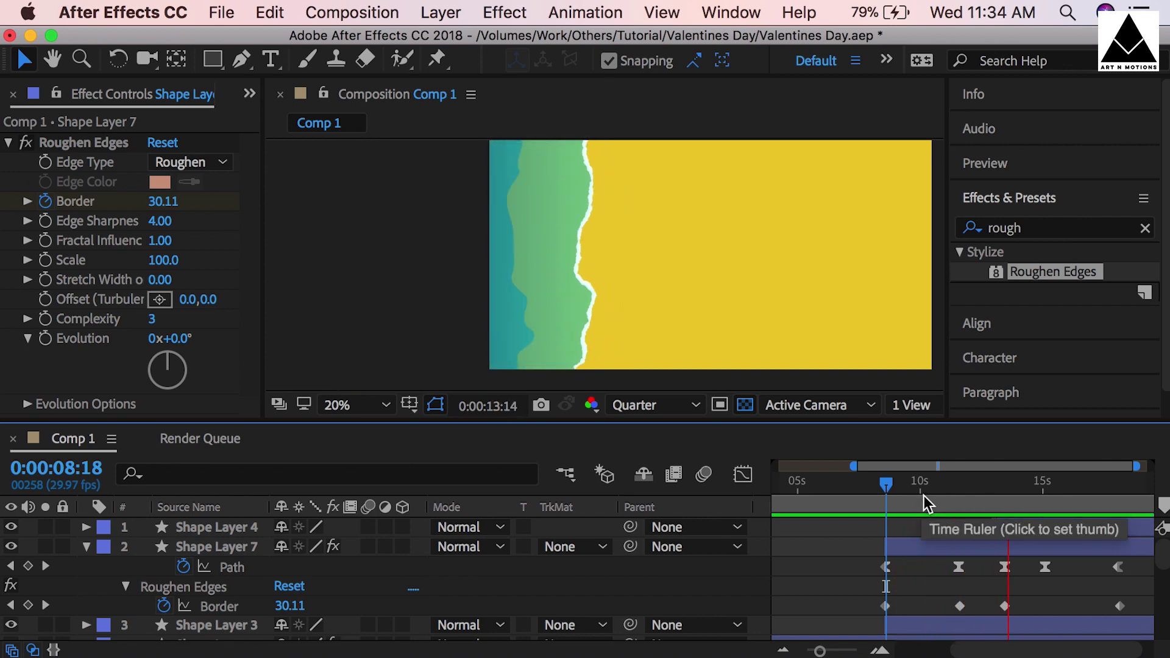
key("space")
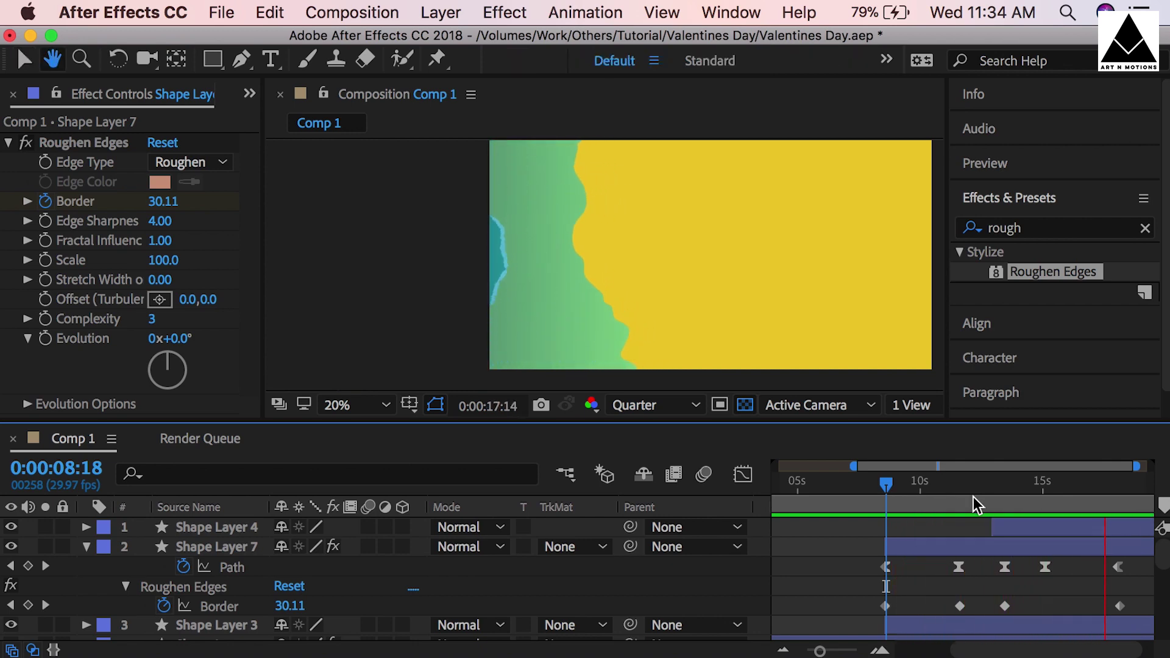
left_click_drag(974, 504, 1005, 496)
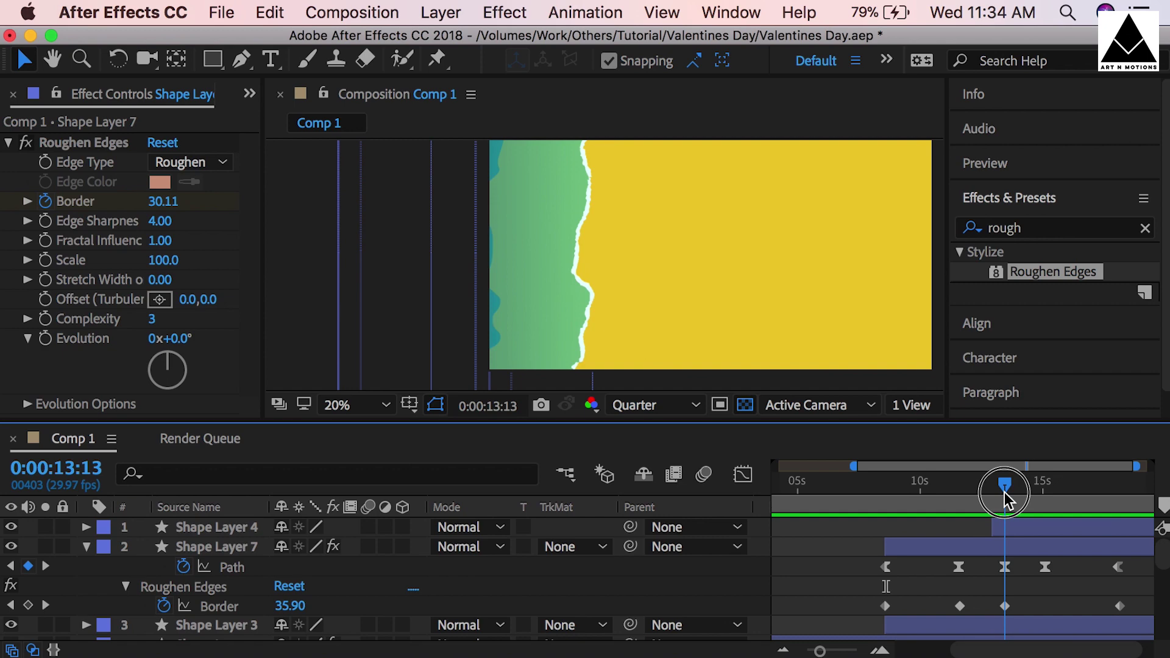
left_click(1029, 556)
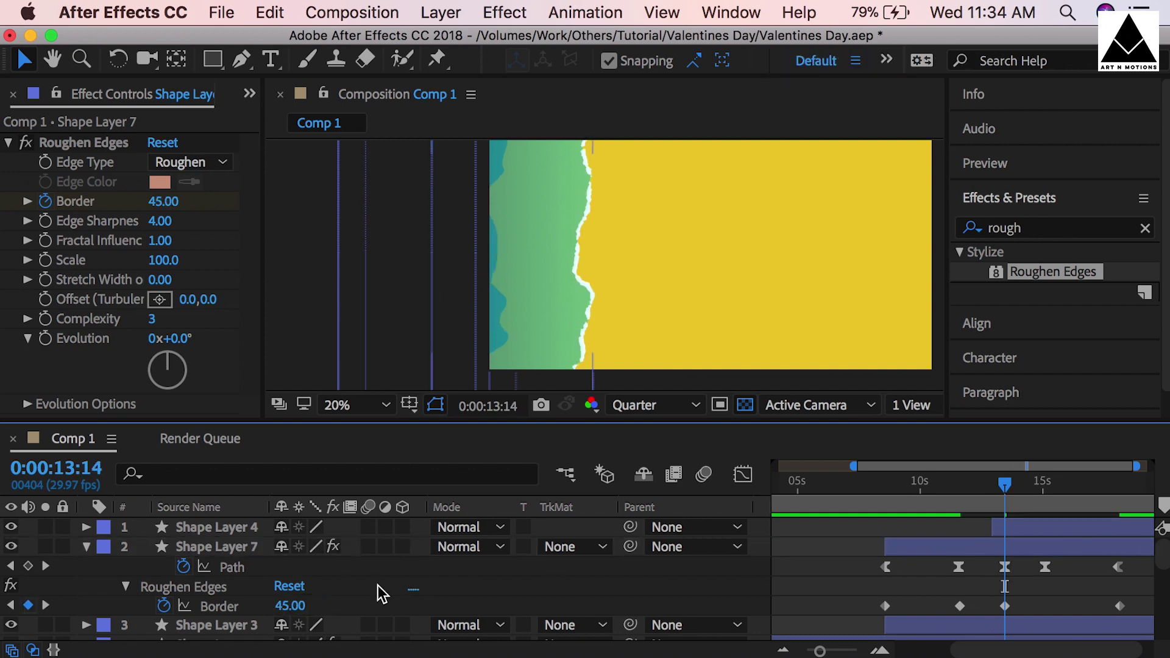
Step: Set Shape Layer 7's Border to 60 at its last keyframe, 0:00:18:05, and play back the result
key("j")
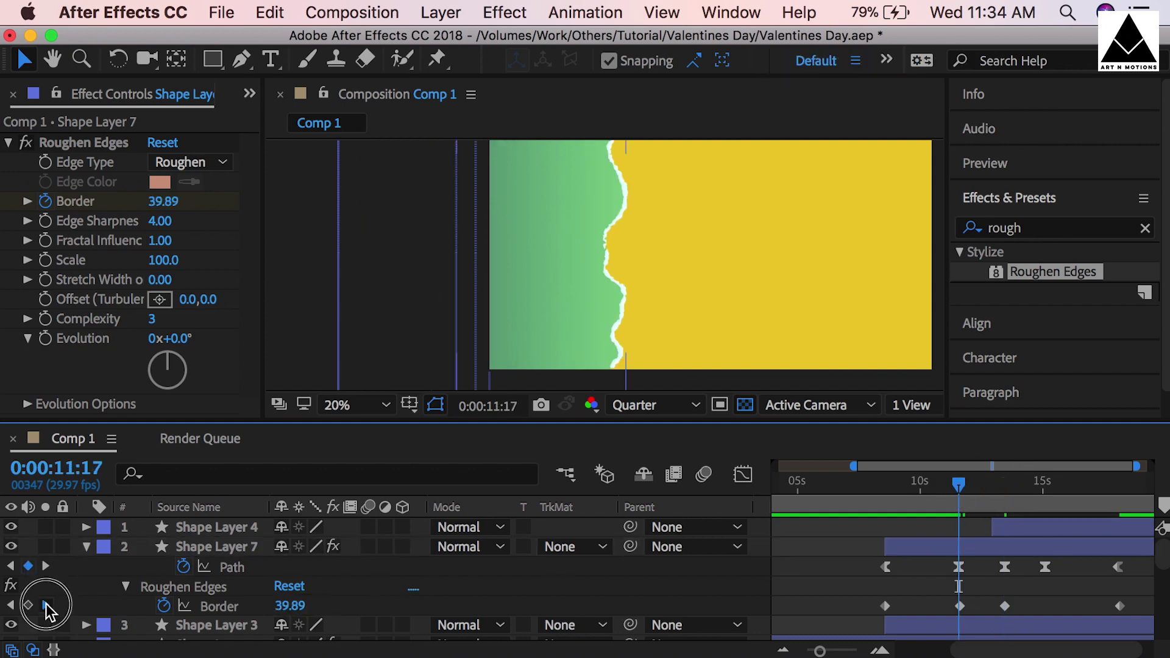
left_click(46, 606)
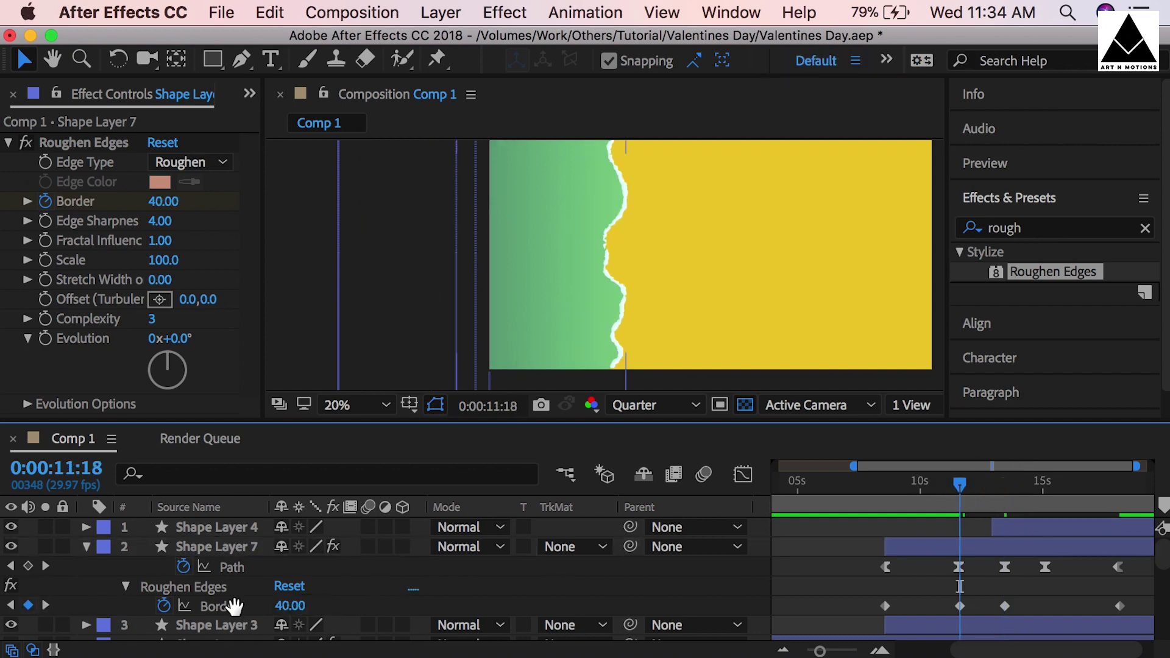
key("space")
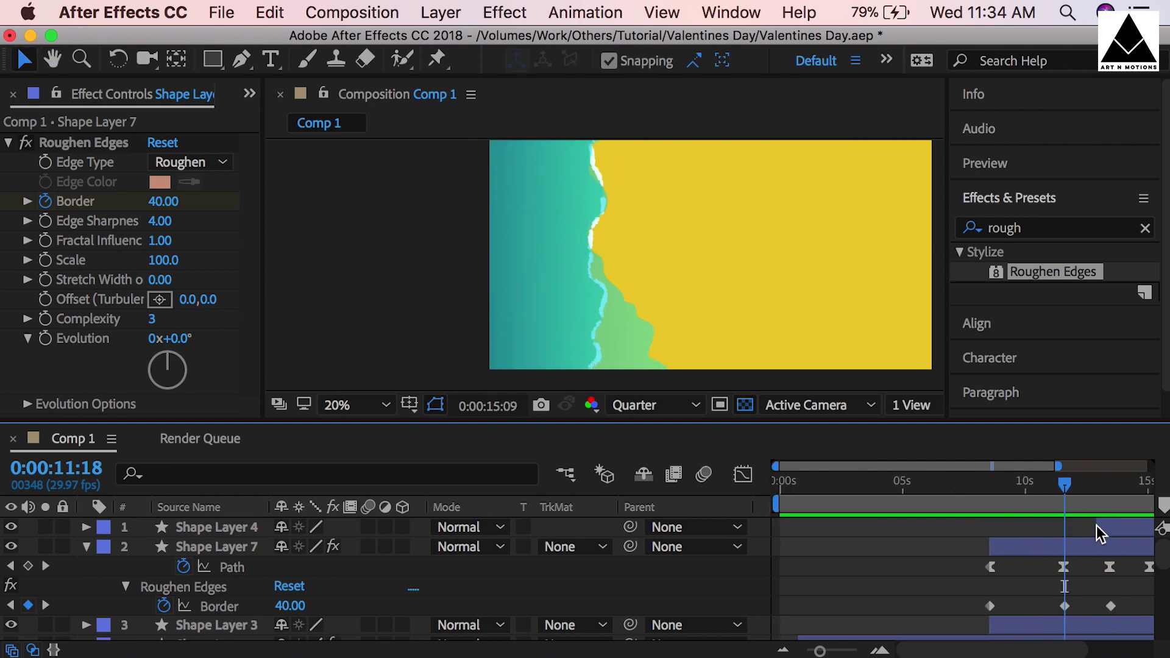
left_click(1065, 488)
scroll(1063, 495, "right", 3)
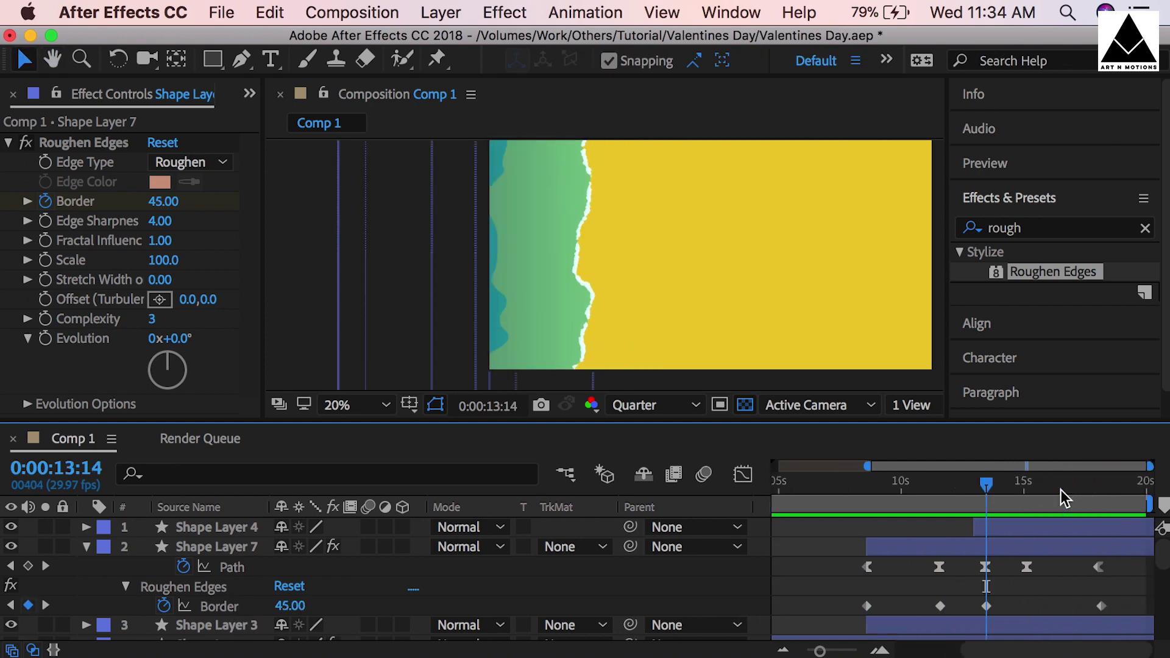
left_click_drag(1067, 486, 1100, 481)
left_click(46, 605)
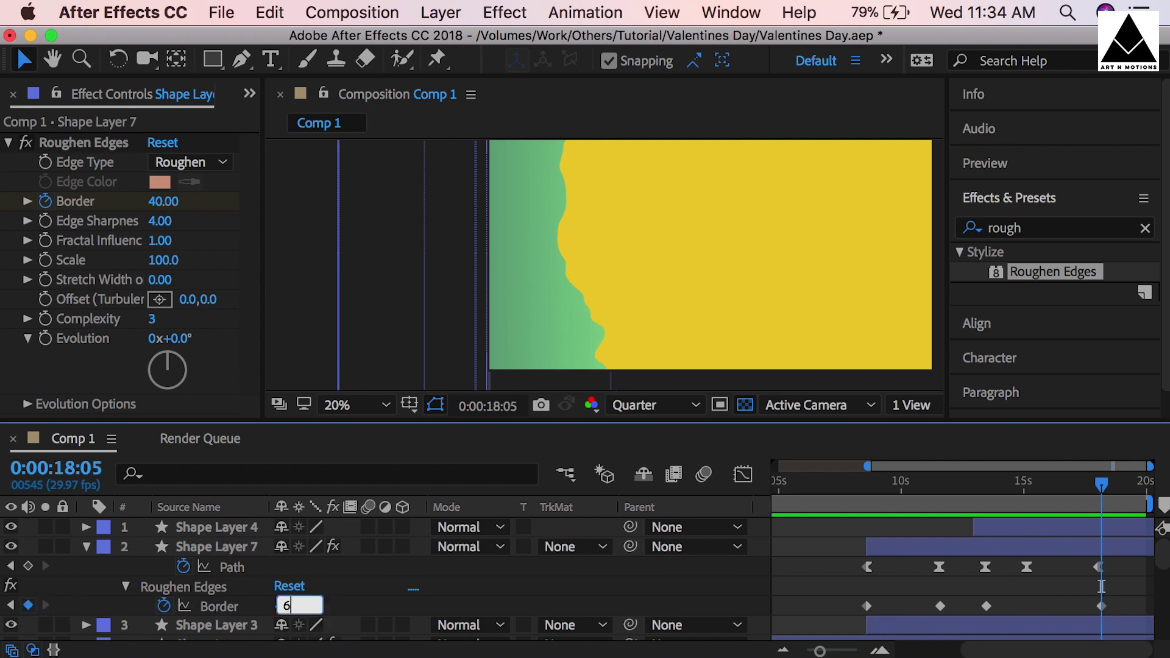
type("0")
key("Return")
left_click_drag(1018, 487, 1006, 489)
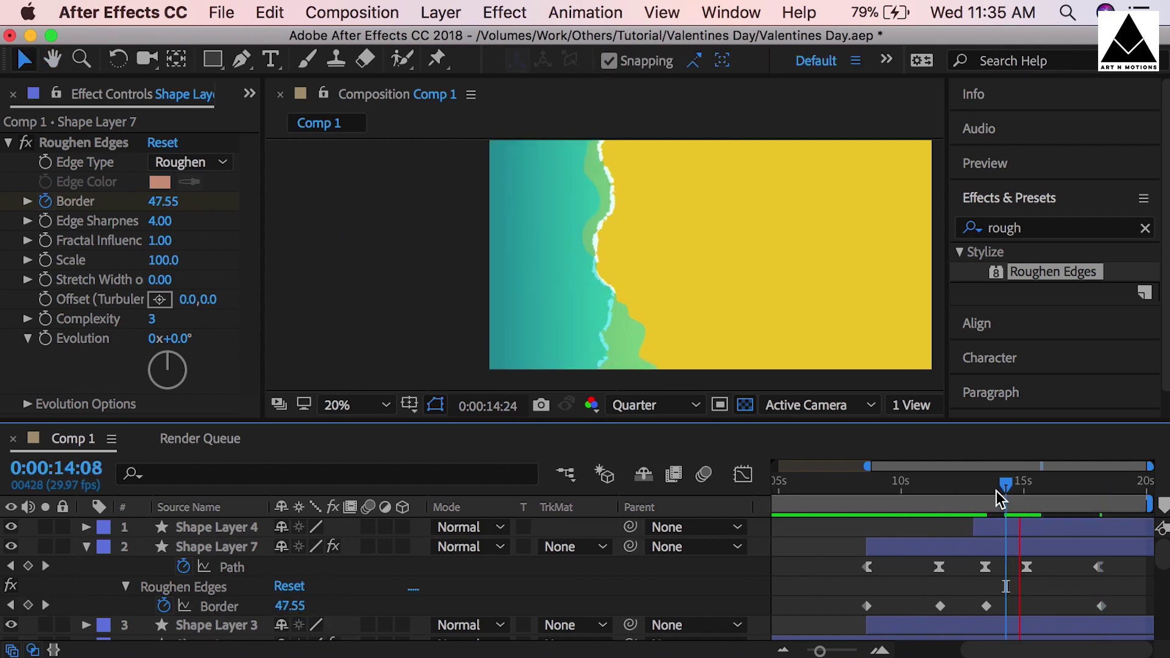
key("space")
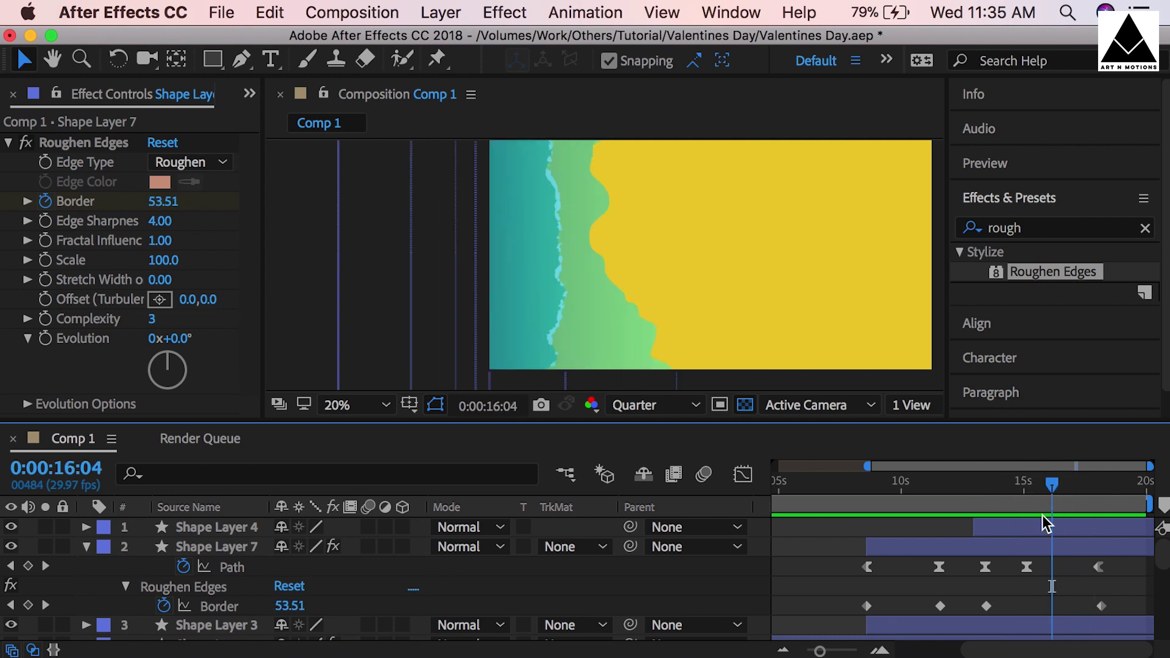
Step: Duplicate Shape Layer 4 and move the current time to the duplicate's in point
left_click(1034, 531)
key("ctrl+d")
key("i")
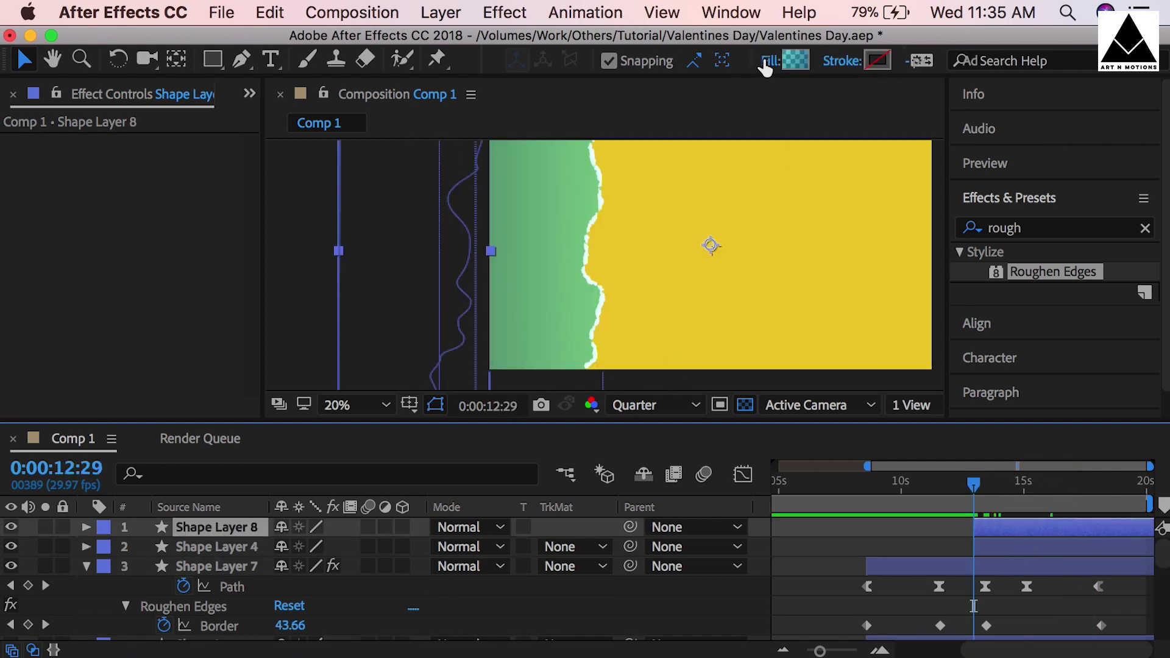
Step: Remove the fill from Shape Layer 8 and give it a solid-color stroke with a width of 30
left_click(770, 60)
left_click(303, 242)
left_click(491, 375)
left_click(842, 60)
left_click(331, 242)
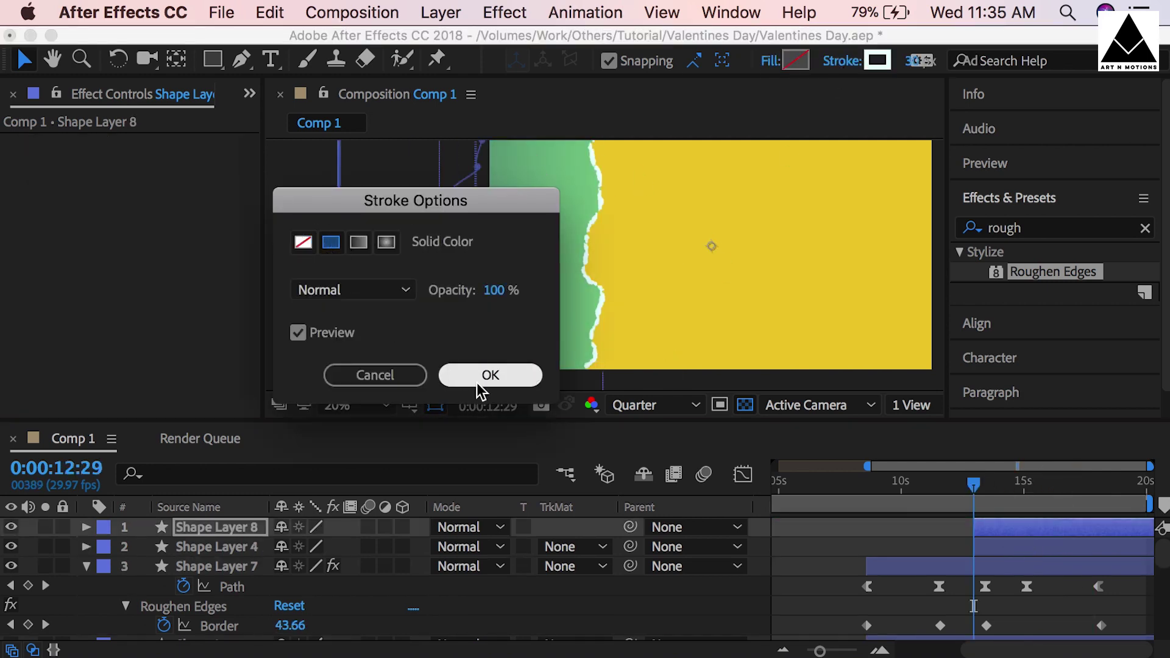
left_click(491, 375)
left_click(931, 61)
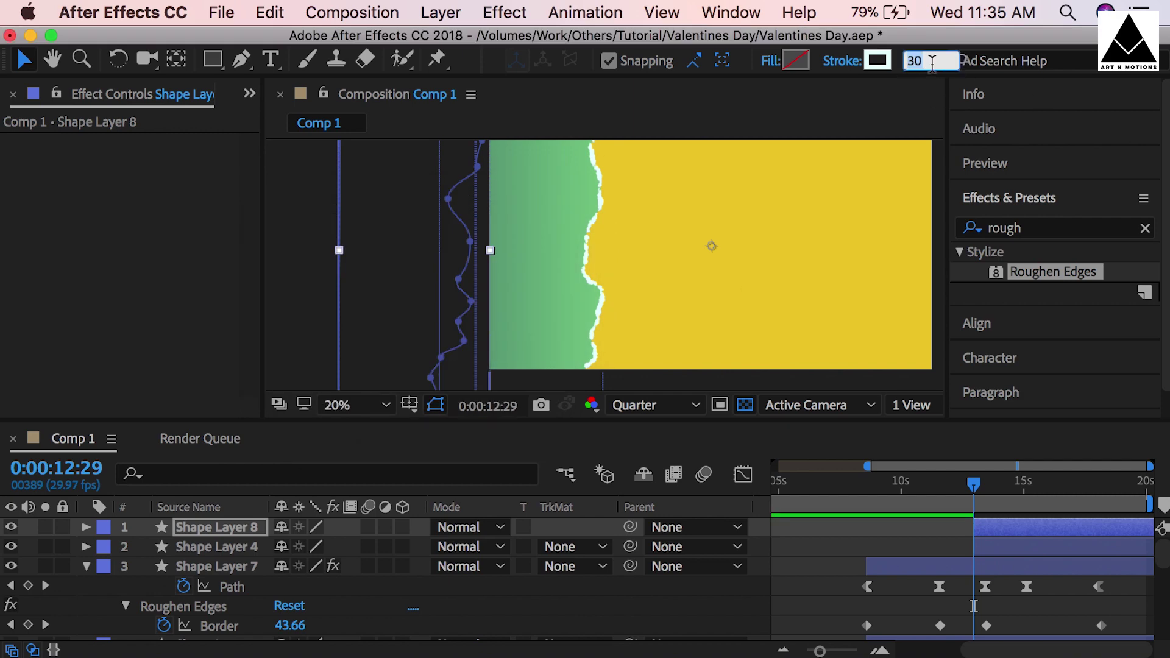
left_click(990, 535)
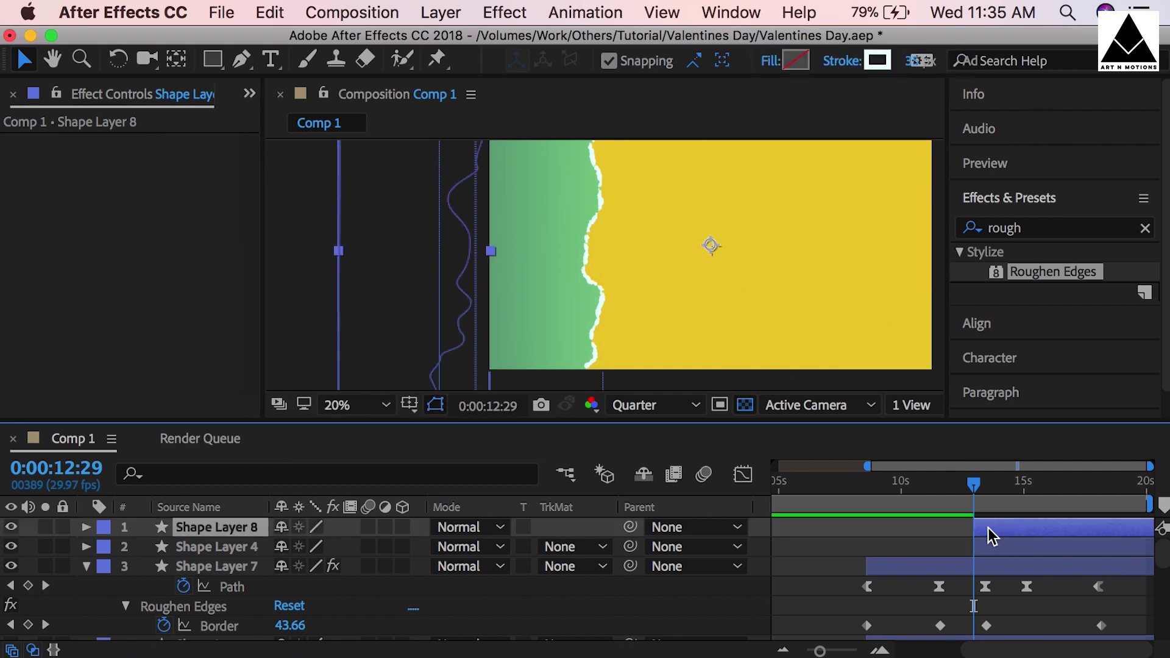
Step: Copy the Roughen Edges effect from Shape Layer 7 and paste it onto Shape Layer 8 at 0:00:12:29
left_click(961, 568)
left_click(85, 142)
key("super+c")
left_click(969, 534)
key("super+v")
Step: Reveal Shape Layer 8's keyframes and align its second Border keyframe with the second Path keyframe
left_click_drag(976, 486, 1036, 486)
left_click(903, 546)
left_click(1029, 528)
key("u")
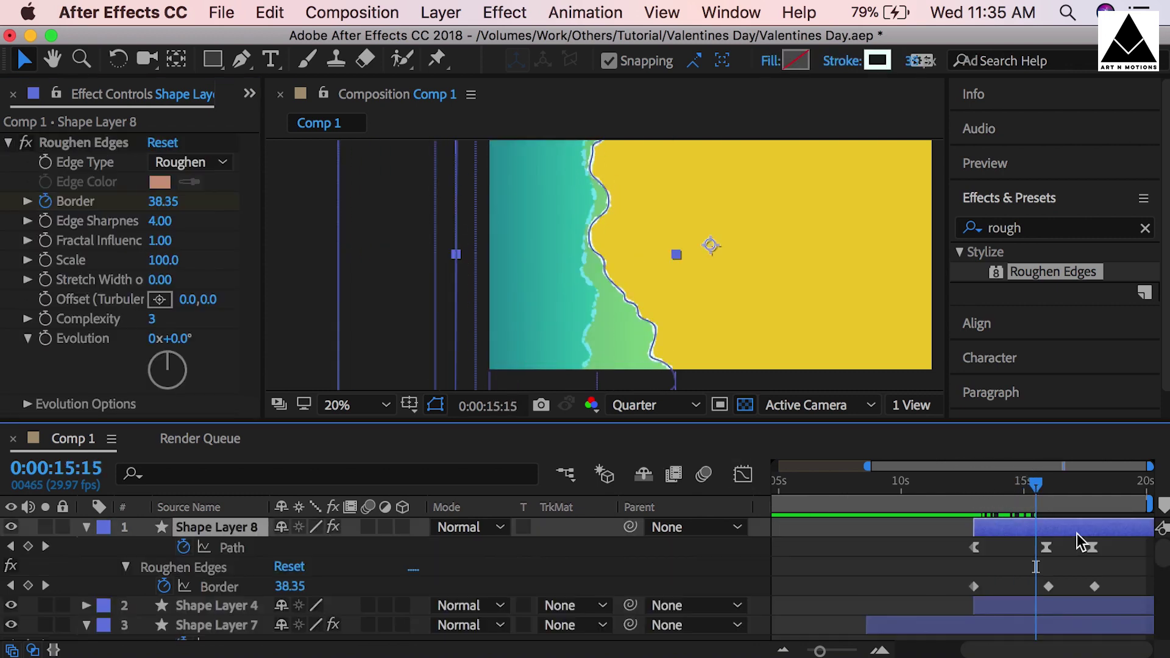
left_click_drag(1042, 501, 1046, 490)
left_click(1048, 587)
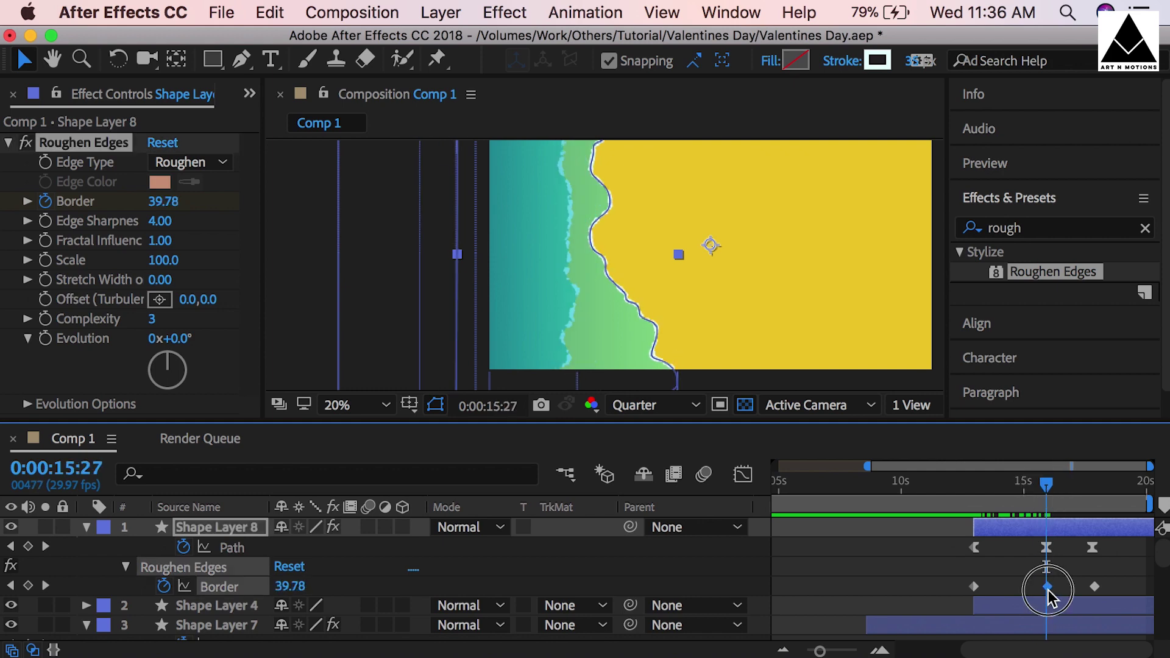
Step: Align Shape Layer 8's third Border keyframe with the Path keyframe at 0:00:17:24 and set its value to 50
left_click_drag(1046, 486, 1139, 500)
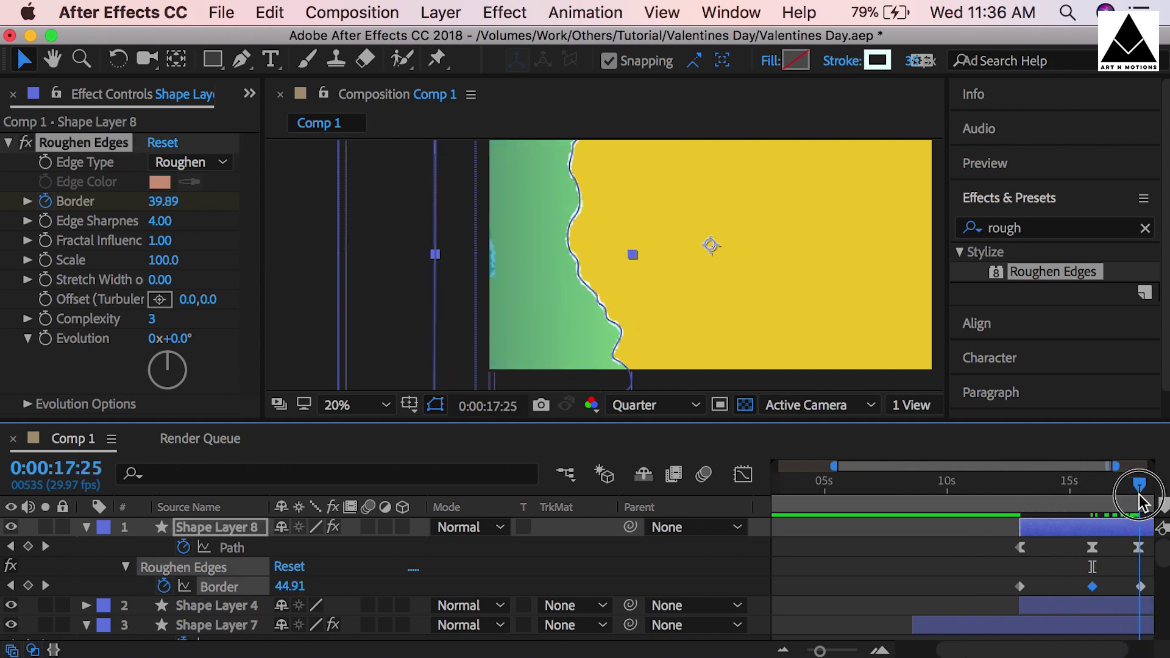
left_click(9, 547)
left_click(1140, 587)
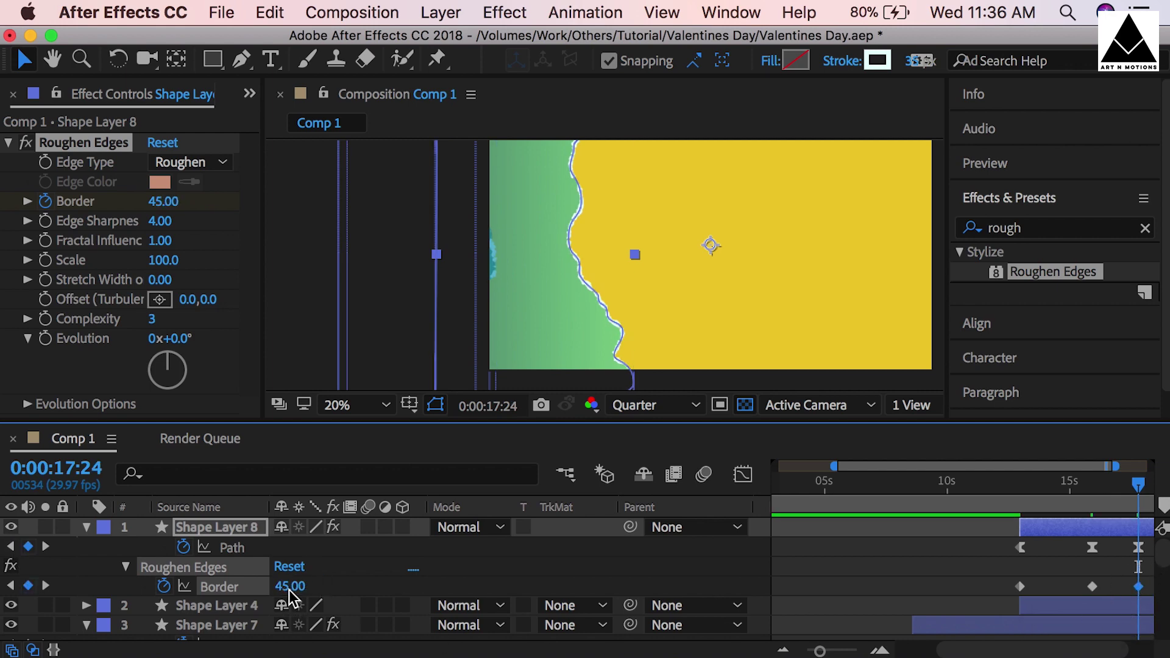
type("50")
left_click(950, 577)
Step: Set Shape Layer 8's Border to 45 at 0:00:15:28 and 55 at 0:00:17:24, and preview the animation
left_click_drag(1135, 506, 1091, 503)
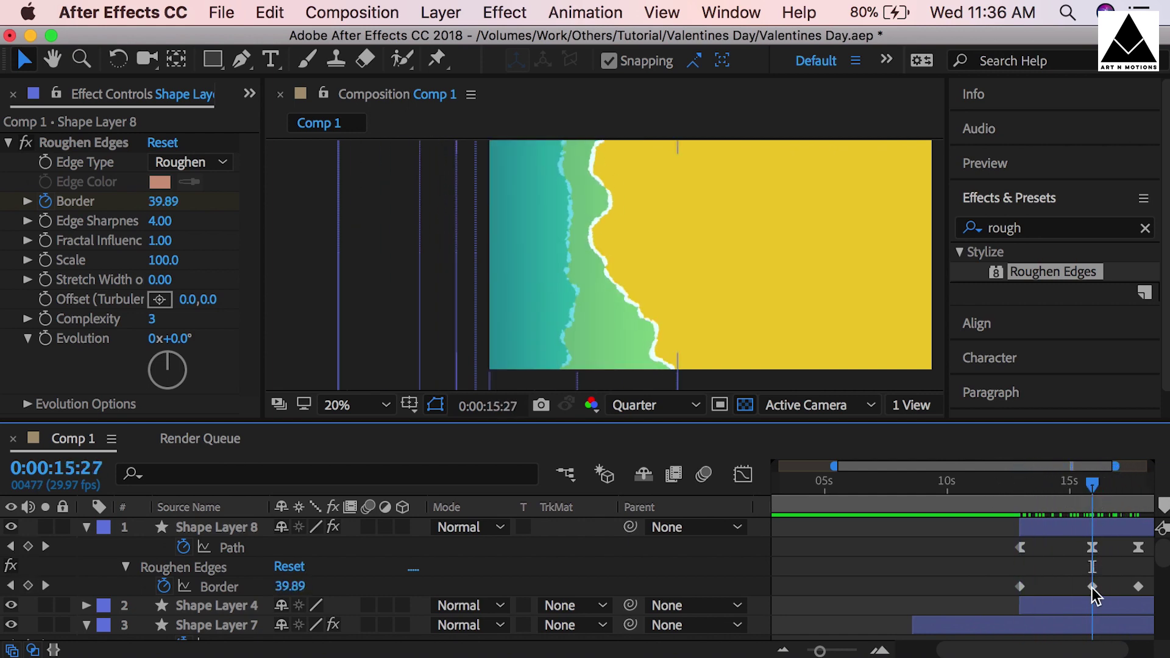
left_click(45, 585)
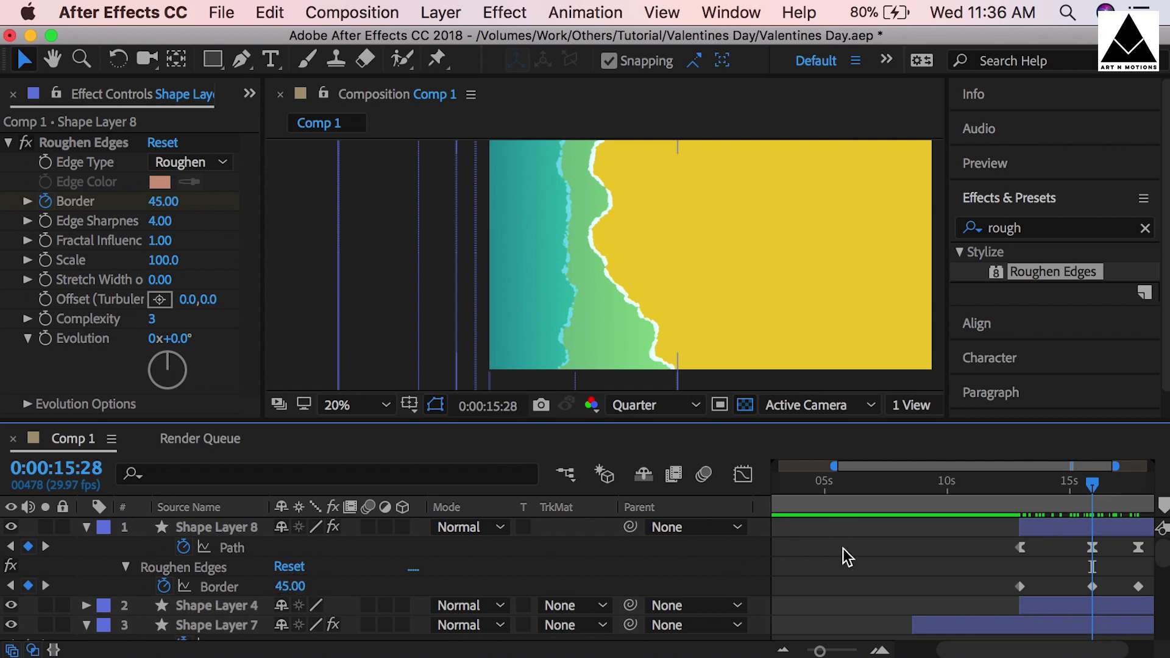
left_click(46, 585)
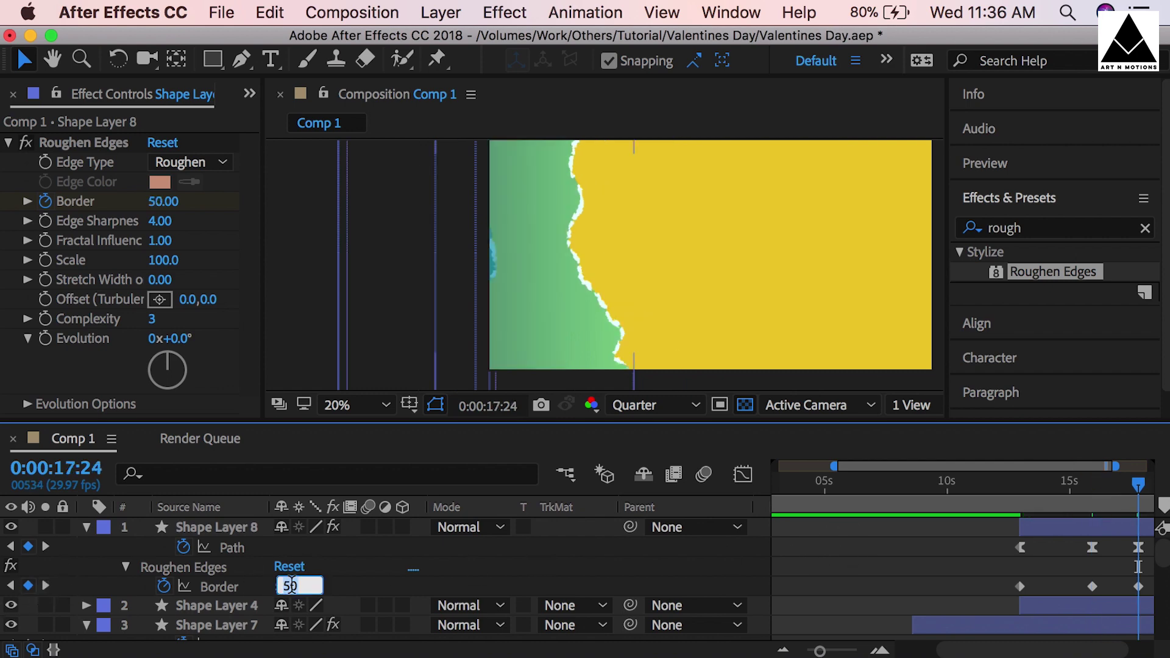
key("Return")
key("space")
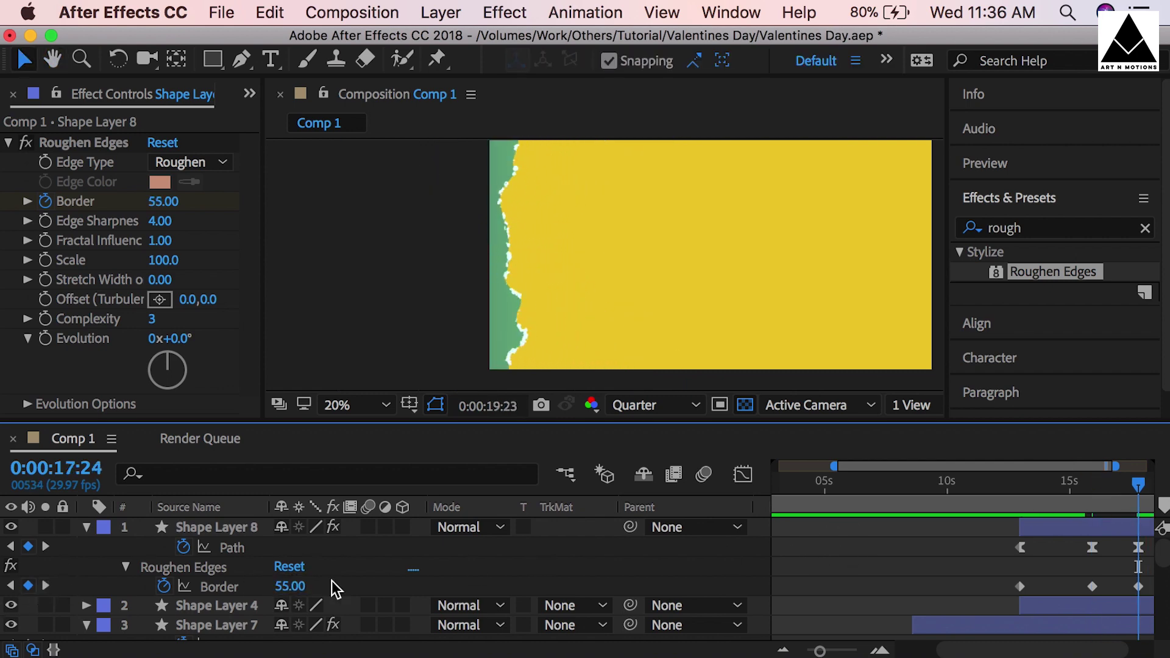
key("space")
key("Home")
key("space")
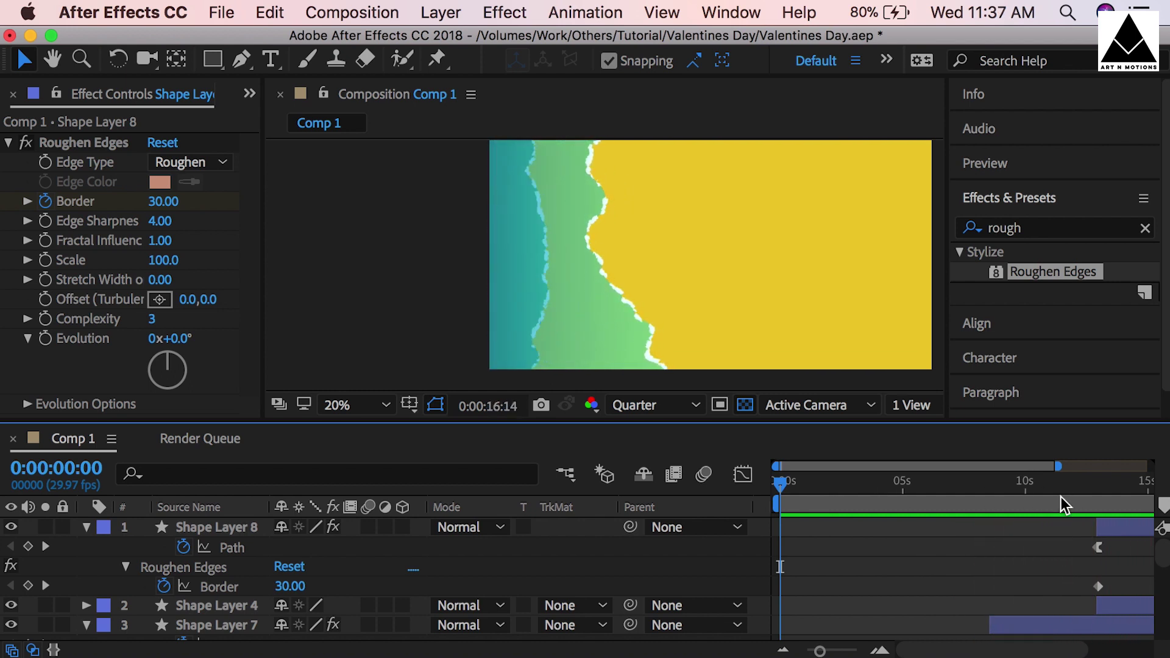
Step: Move the stroked layers Shape Layer 5, 6, 7 and 8 to the top of the layer stack and preview the animation
key("u")
scroll(829, 618, "down", 3)
left_click(838, 589)
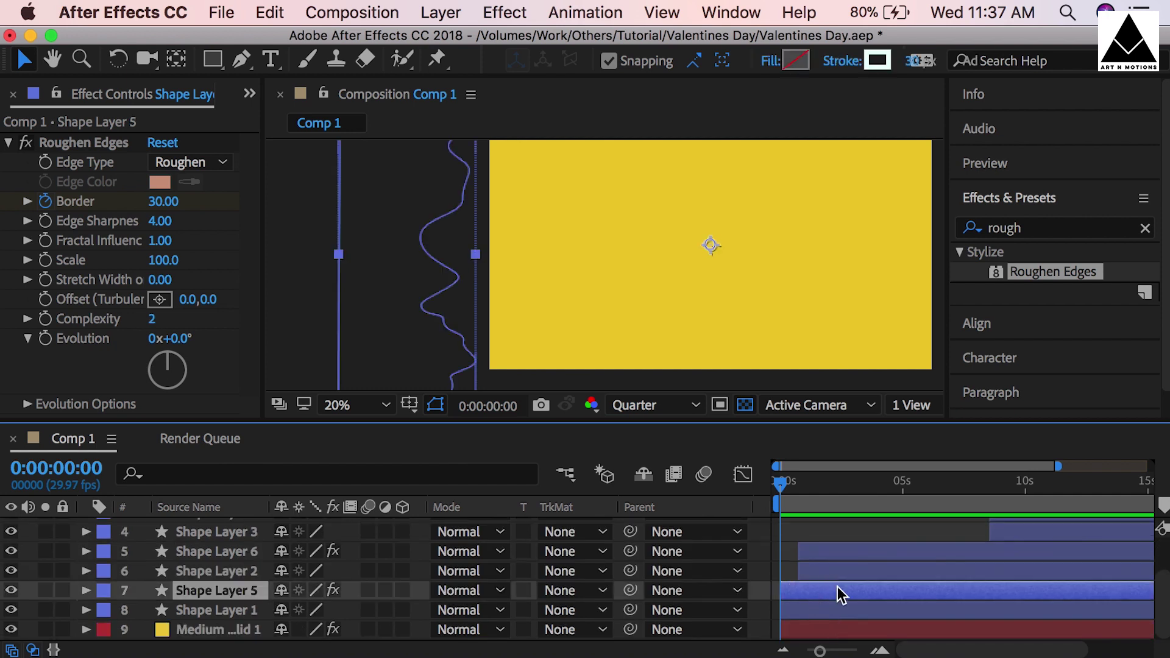
left_click(945, 556, "super")
scroll(975, 561, "up", 2)
left_click(1032, 566, "super")
left_click(1103, 531, "super")
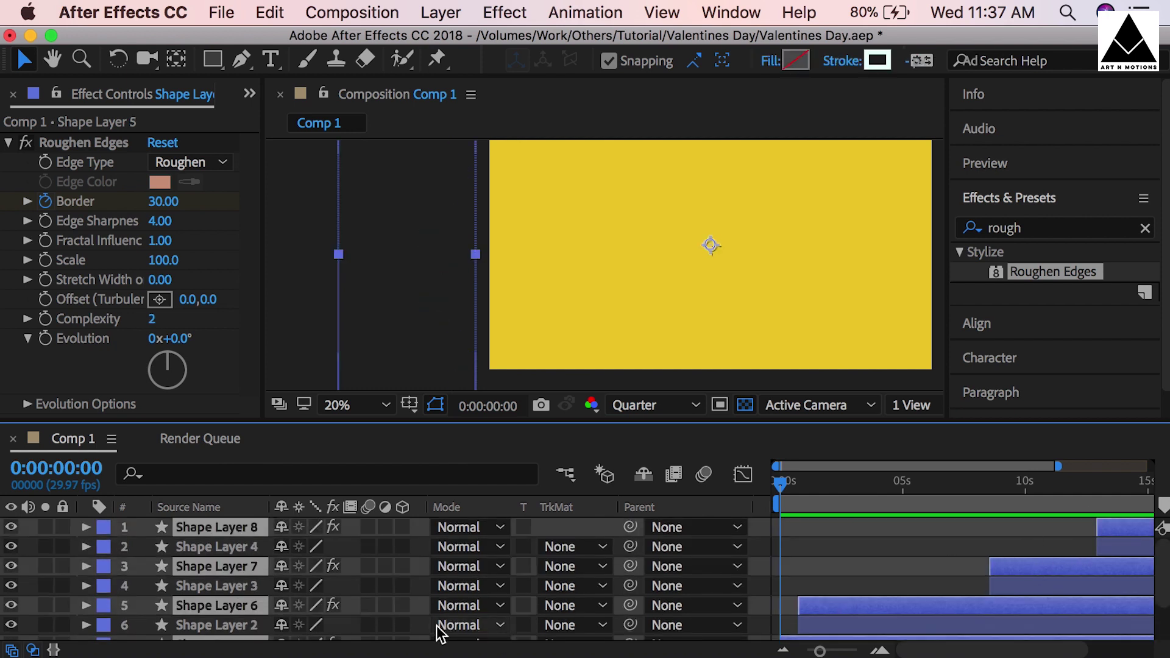
left_click_drag(220, 566, 207, 536)
scroll(211, 548, "down", 3)
left_click_drag(225, 592, 220, 541)
left_click(864, 521)
left_click(864, 521)
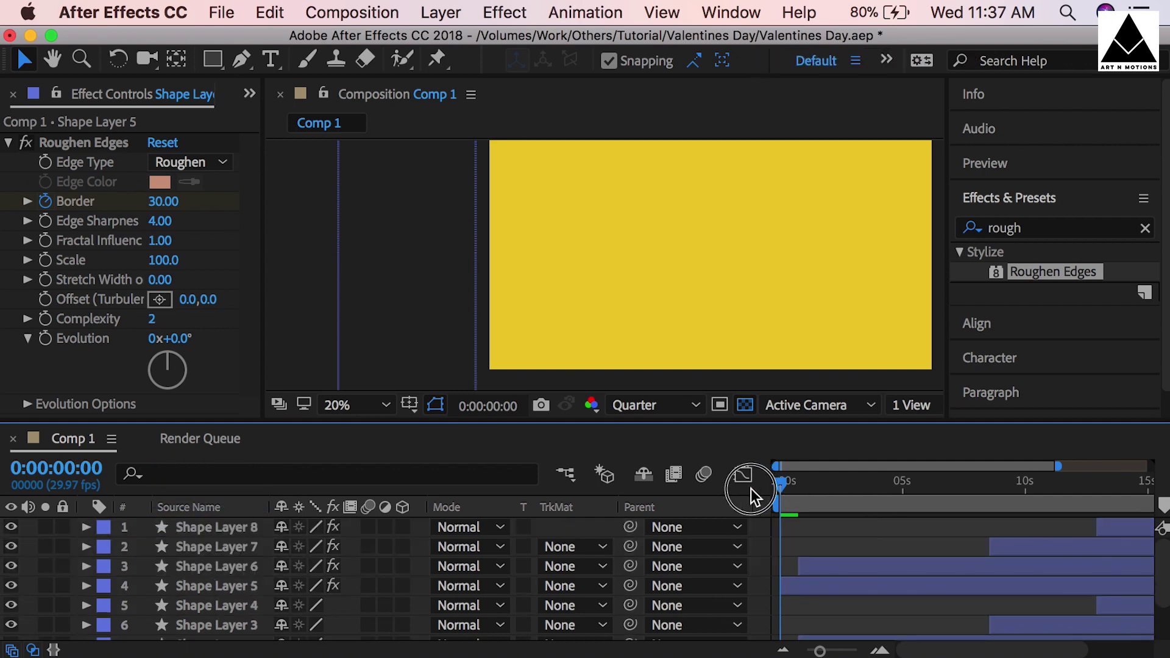
key("space")
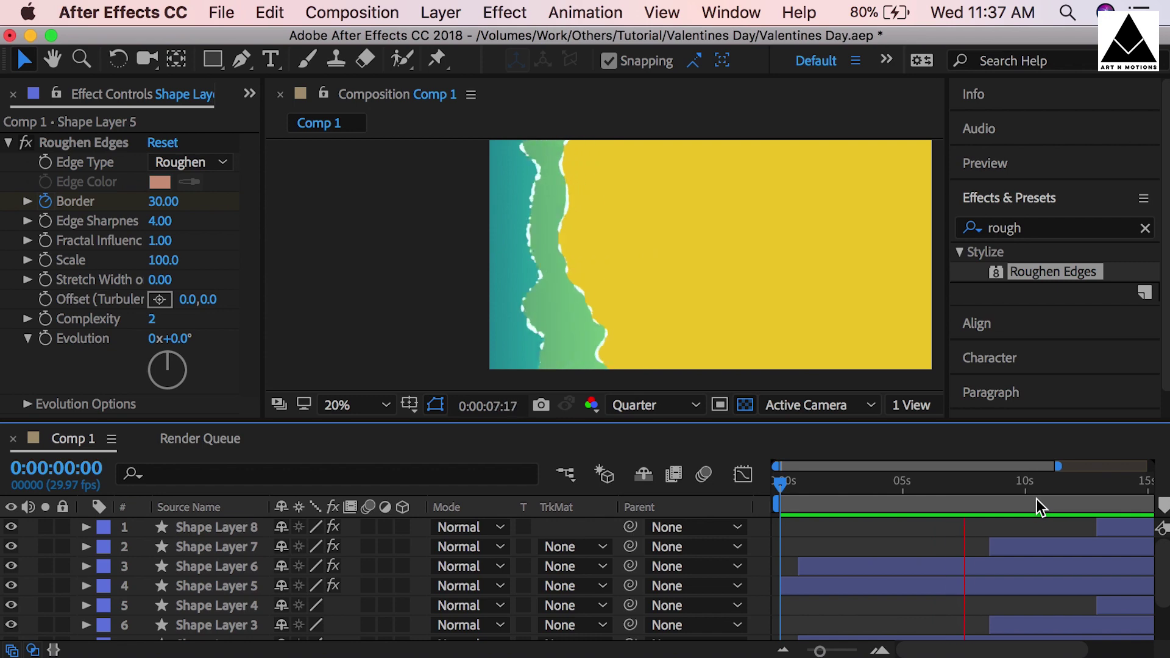
key("space")
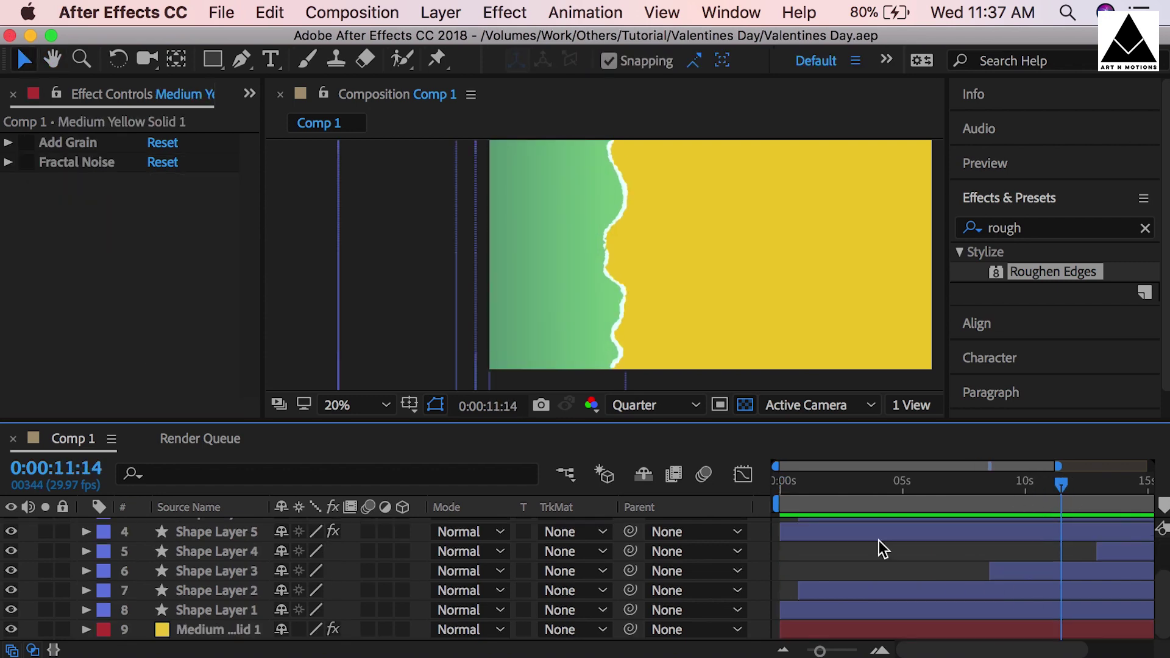
Step: Duplicate Shape Layer 1 and place the duplicate below it, directly above the yellow solid
left_click(866, 606)
key("super+d")
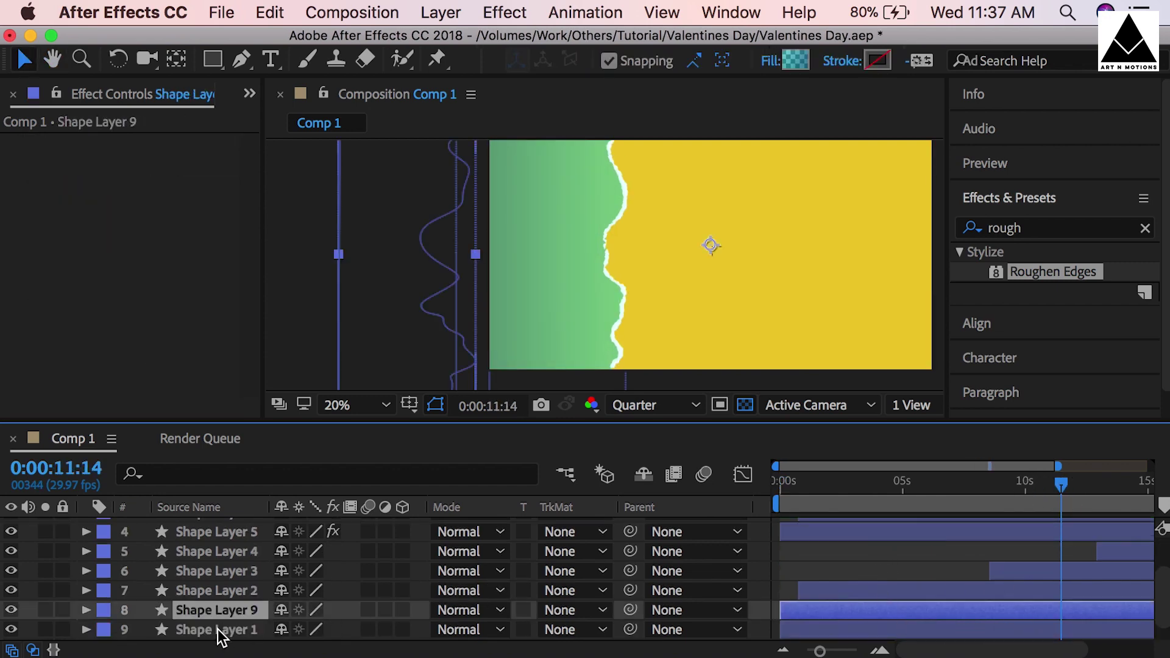
scroll(863, 589, "down", 1)
left_click_drag(272, 589, 230, 616)
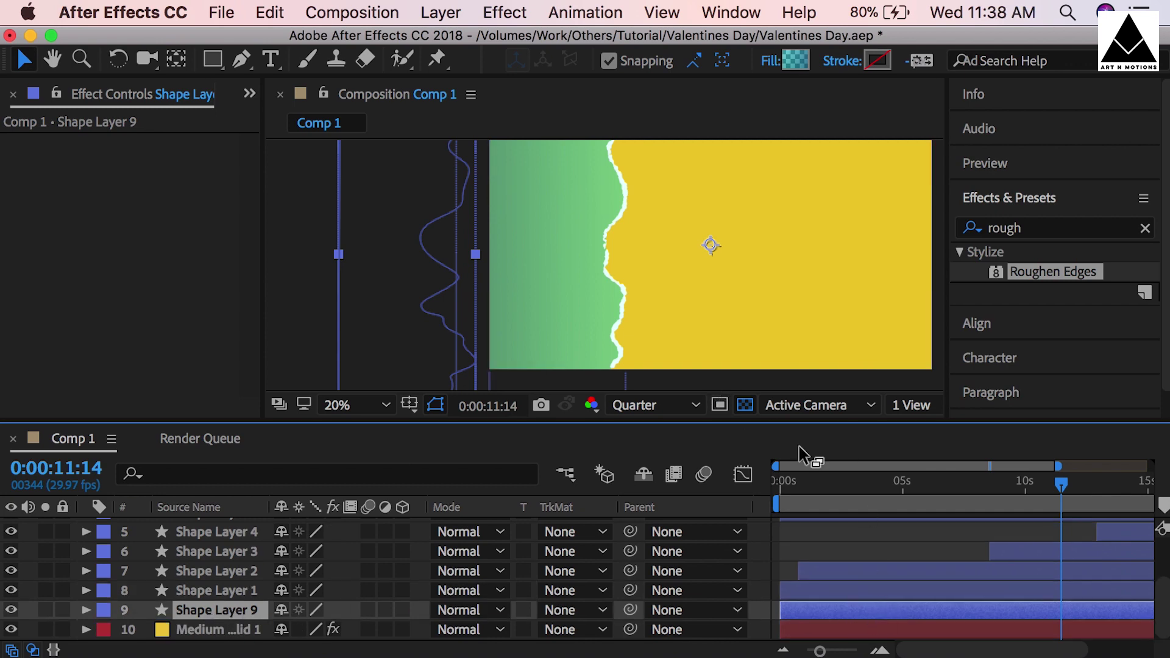
Step: Remove Shape Layer 9's Path animation, keeping the wave shape it has at 0:00:03:00
left_click(901, 484)
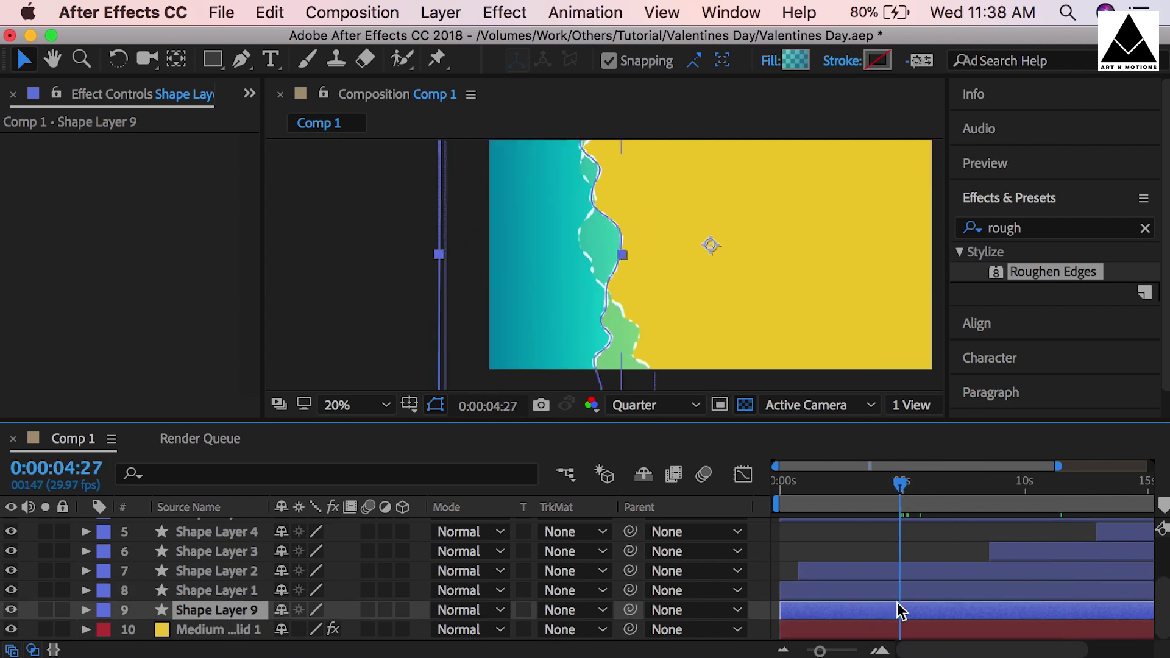
key("u")
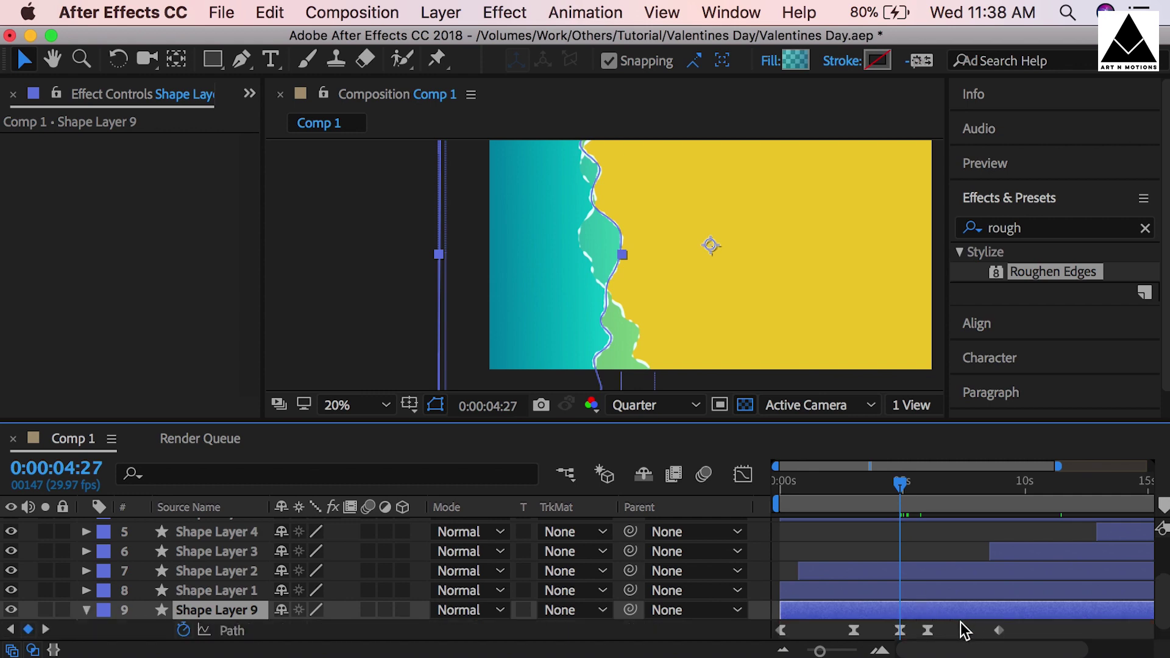
left_click(8, 630)
left_click_drag(1013, 624, 896, 635)
key("Delete")
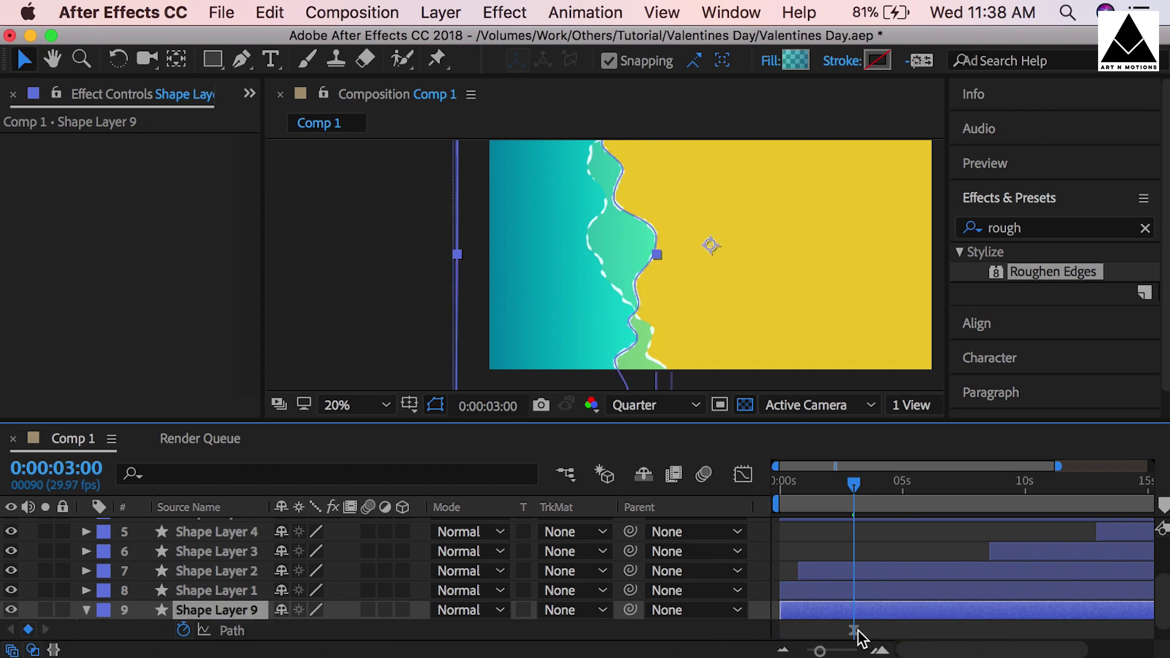
left_click(853, 630)
scroll(920, 551, "down", 1)
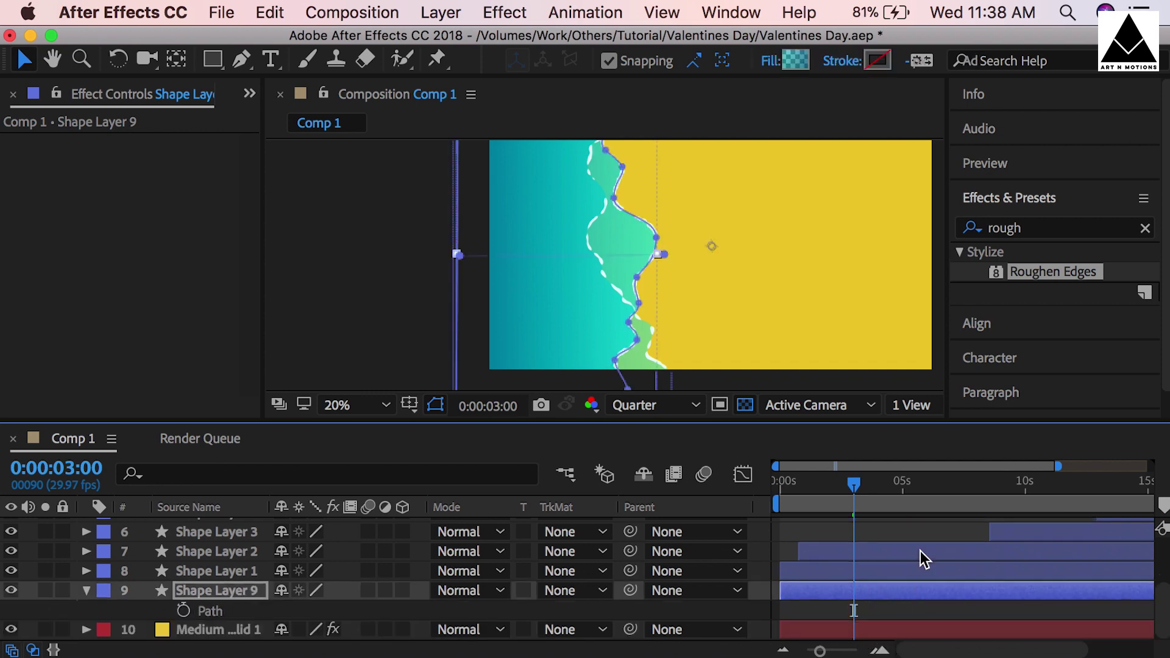
Step: Set both color stops of Shape Layer 9's linear gradient fill to black
left_click(794, 60, "alt")
left_click(795, 60)
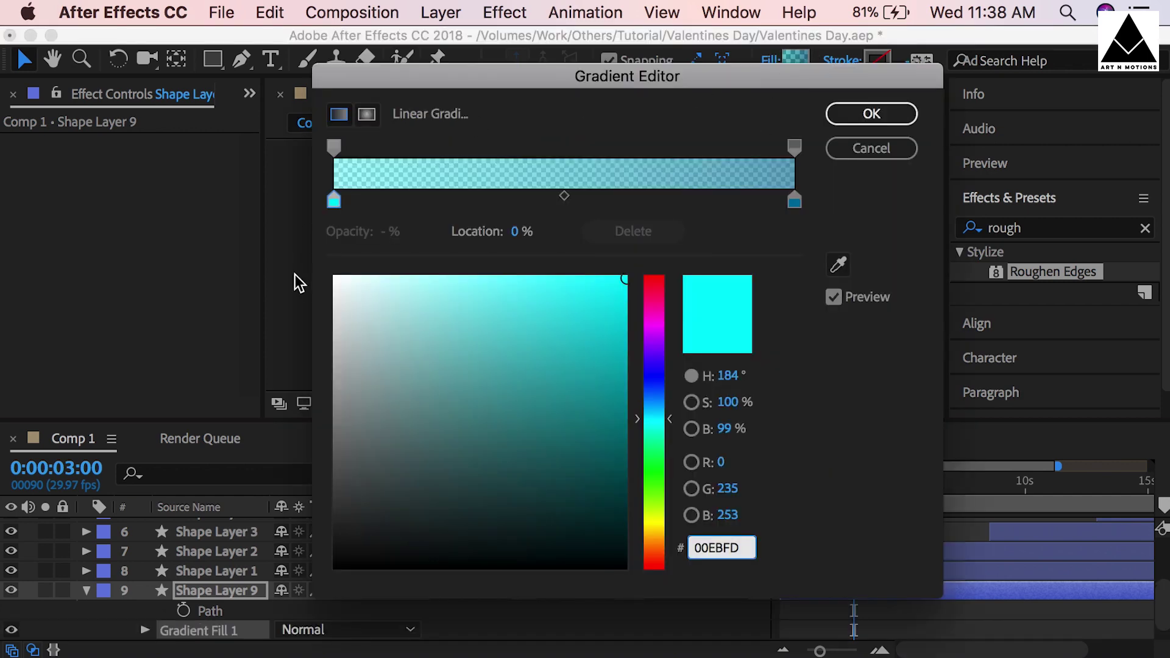
left_click(332, 201)
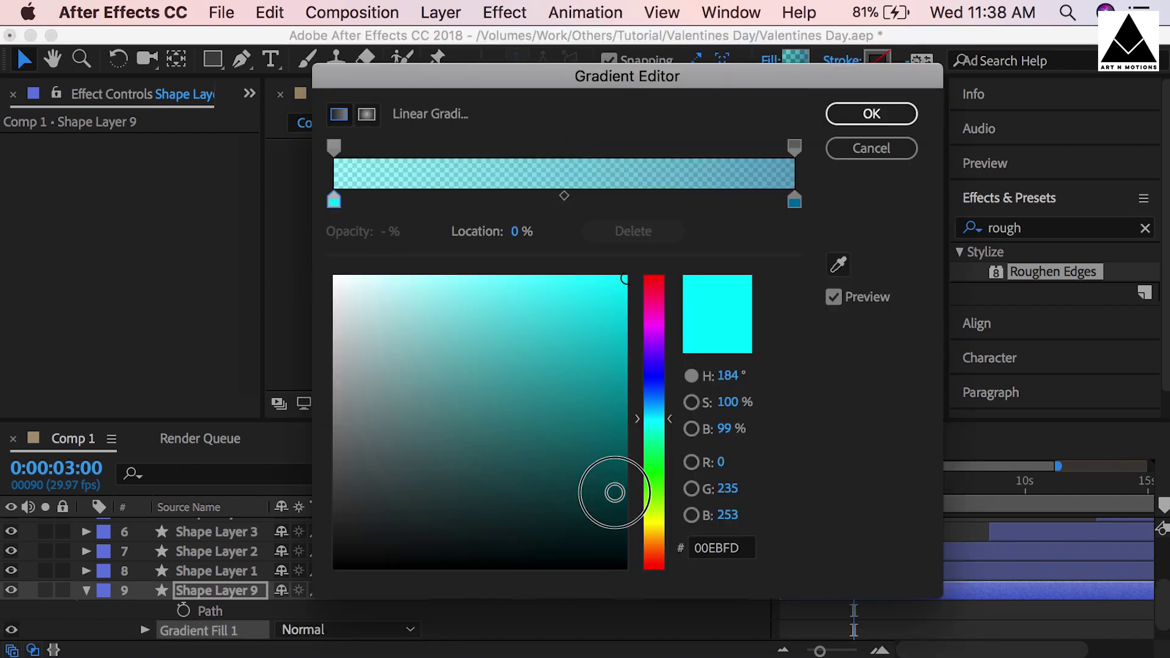
left_click_drag(614, 493, 664, 591)
left_click(795, 200)
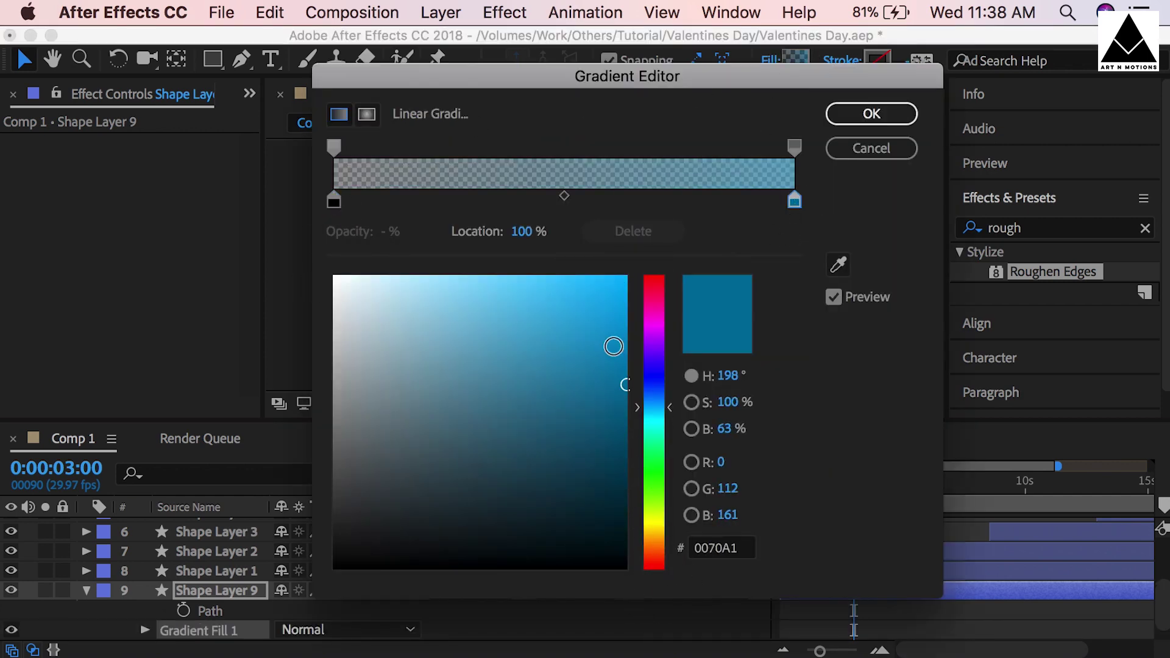
left_click_drag(626, 385, 692, 589)
Step: Adjust the opacity of the gradient's start stop, set the end stop's opacity to 100%, and apply the gradient
left_click(332, 147)
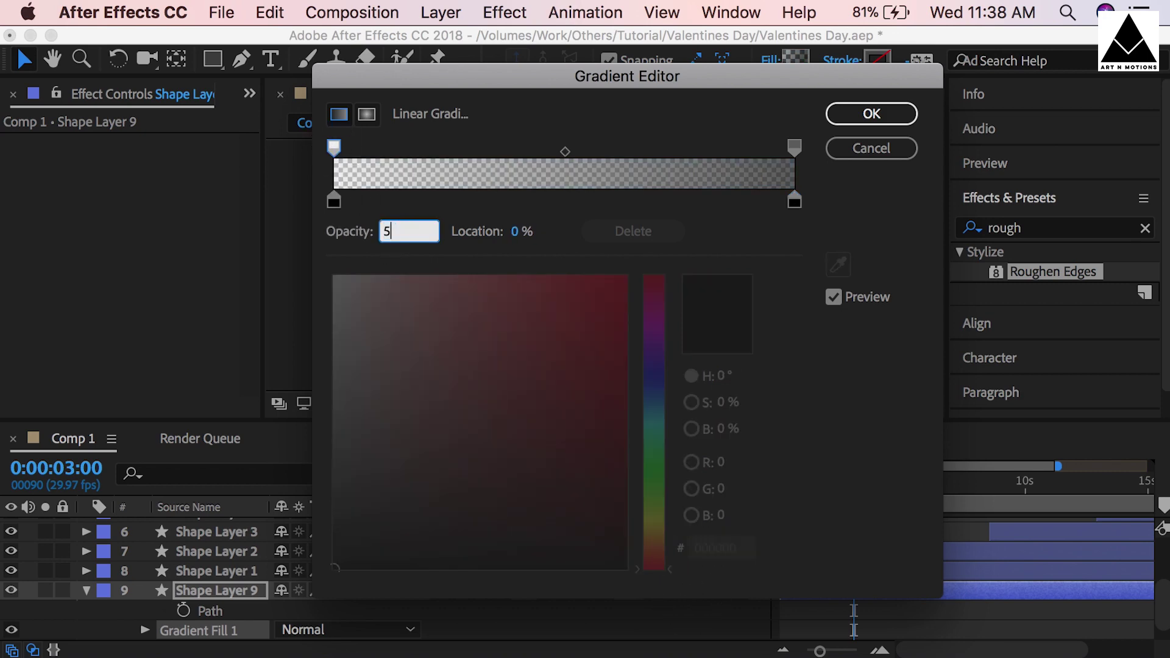
left_click(792, 146)
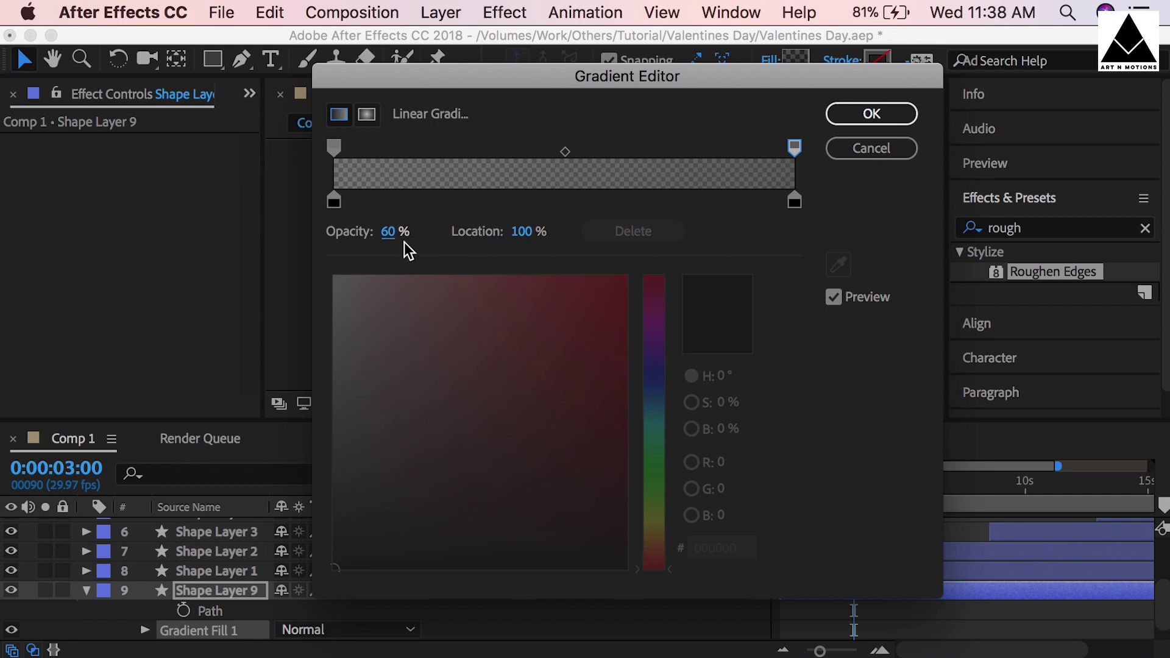
type("100")
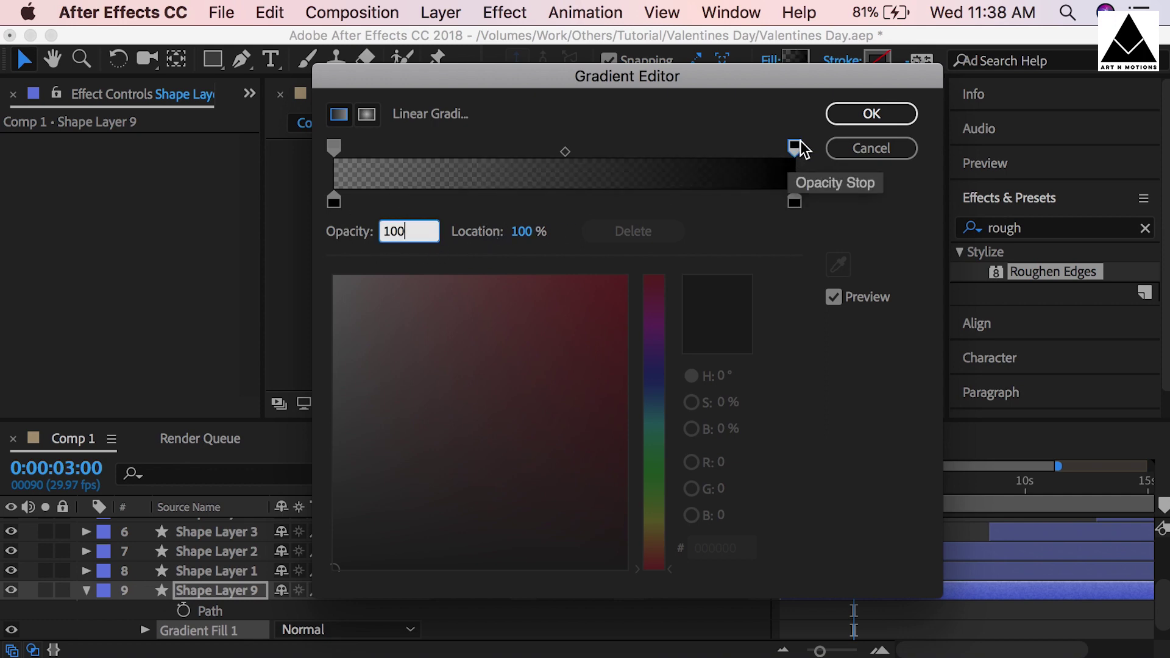
left_click(801, 145)
left_click(871, 116)
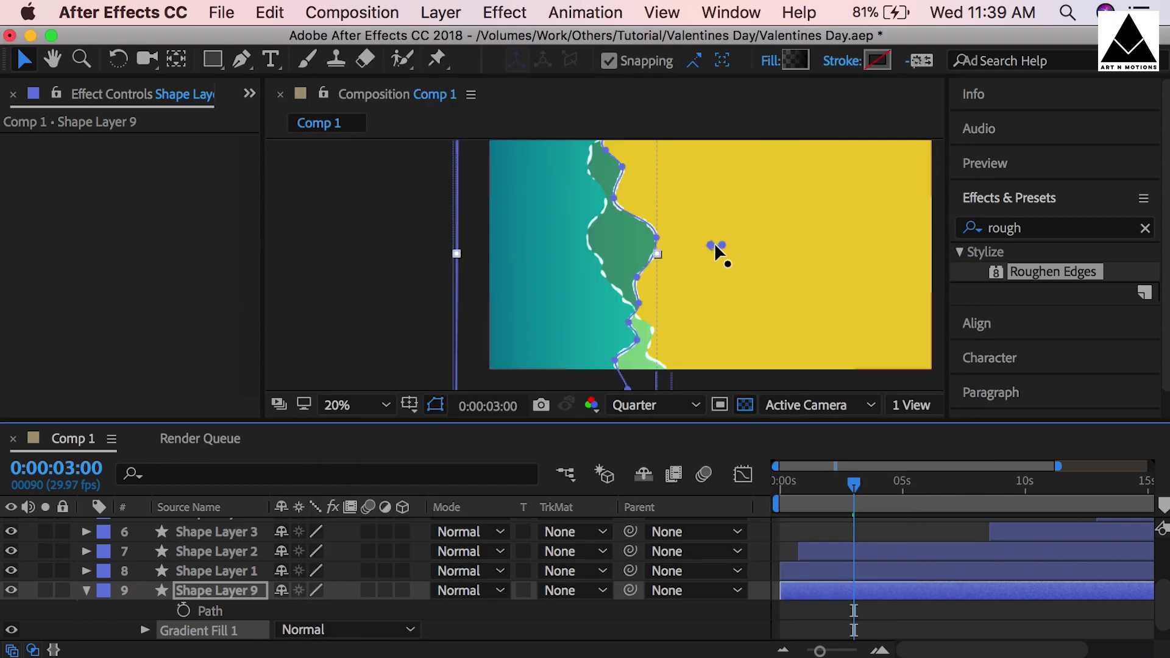
Step: Reposition Shape Layer 9's gradient so it starts at the wave's shore edge and ends at the shape's far left edge
left_click_drag(712, 245, 542, 247)
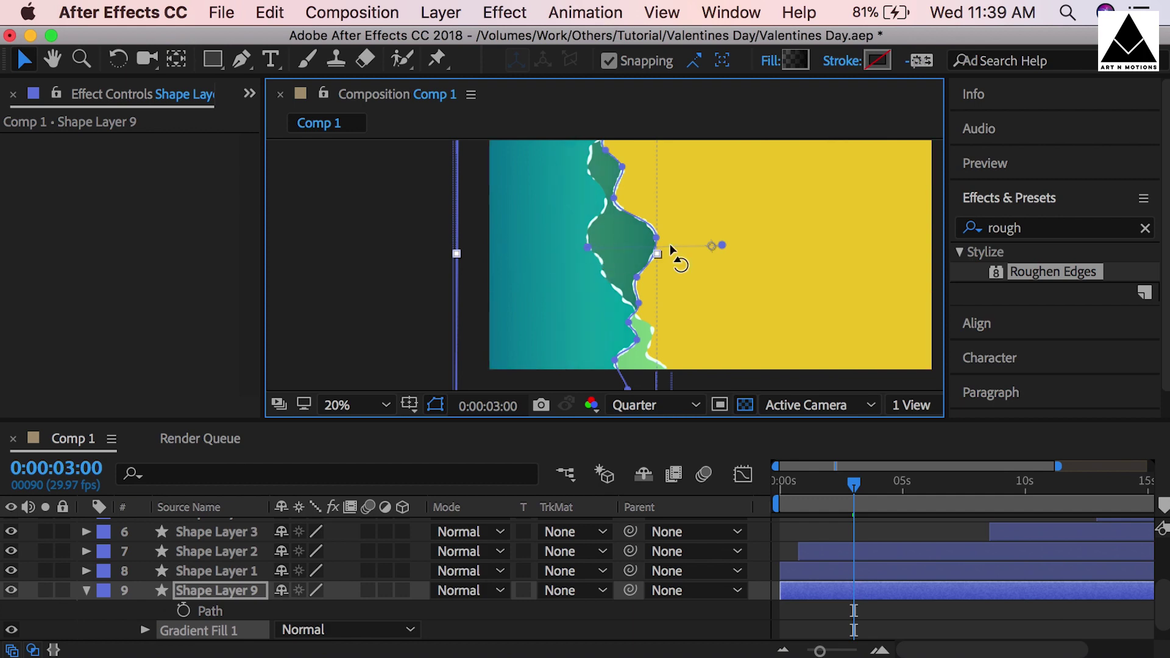
left_click_drag(722, 245, 458, 260)
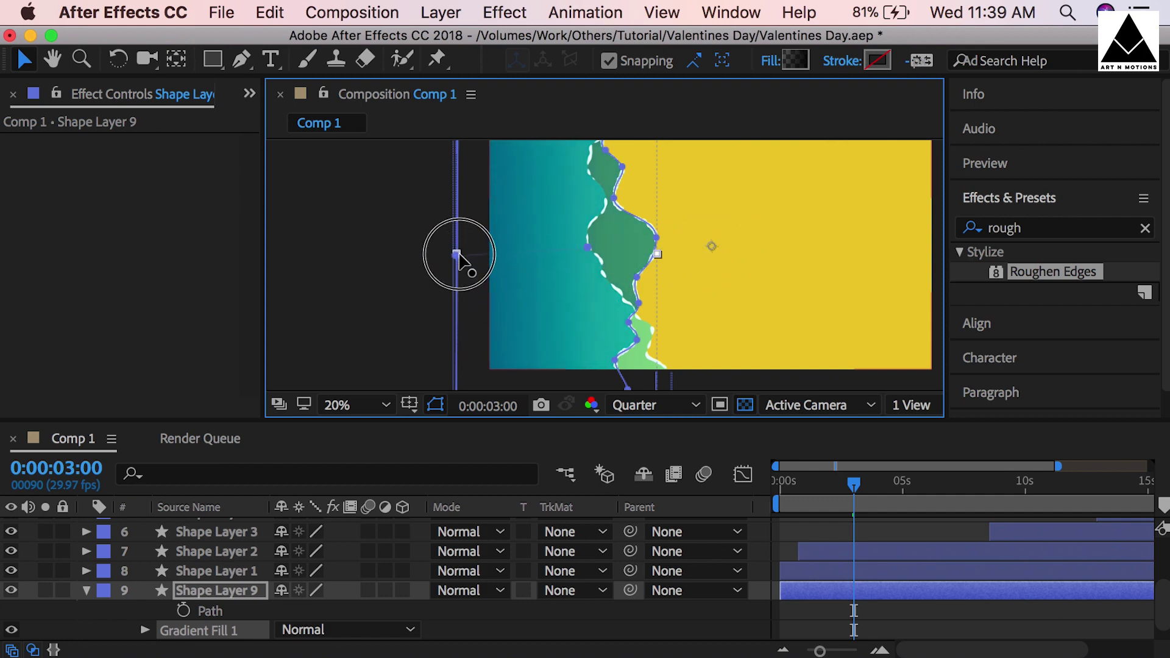
left_click_drag(656, 237, 661, 249)
key("super+z")
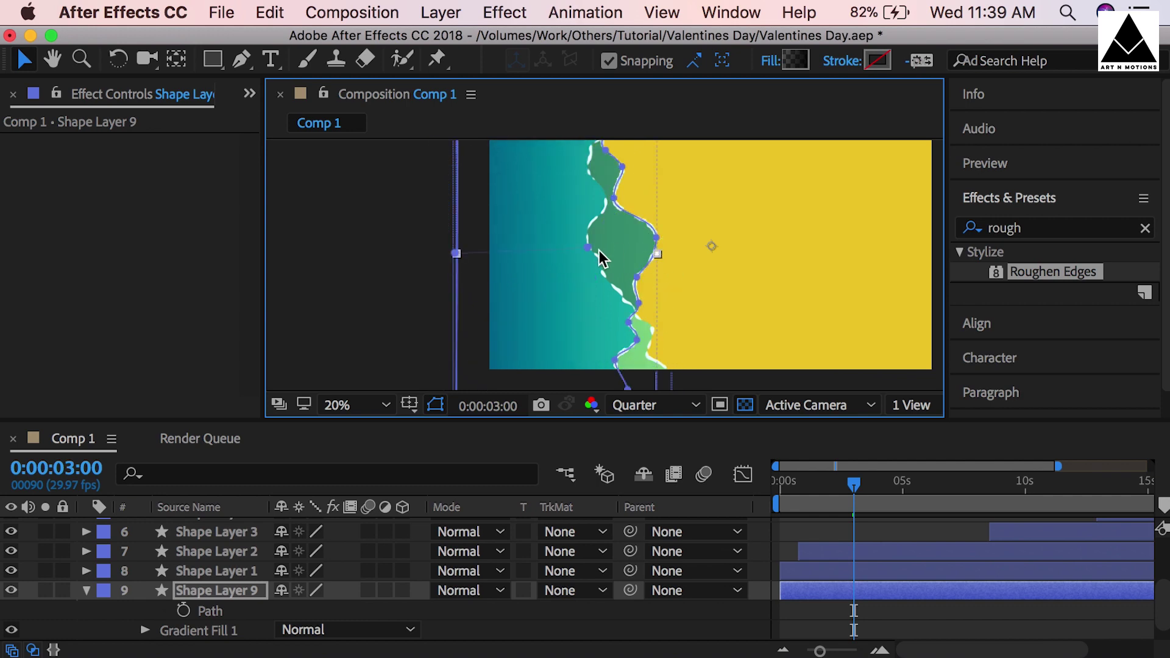
left_click_drag(586, 249, 659, 253)
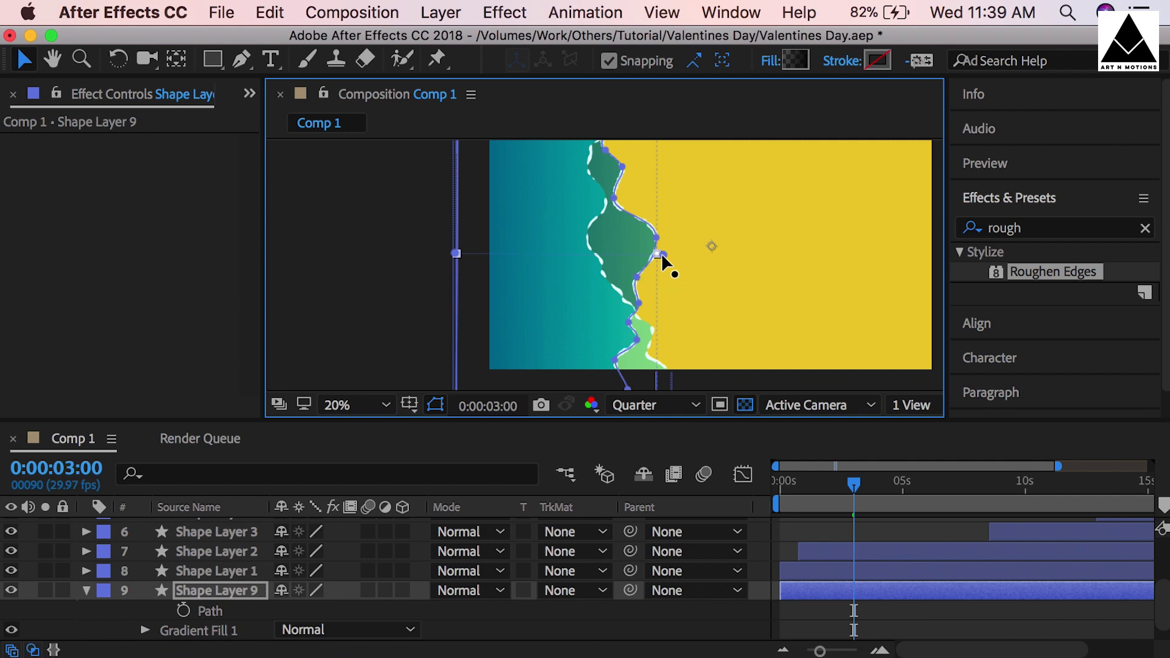
Step: Reshape Shape Layer 9's shoreline path by moving its points outward so it extends onto the sand beyond the foam line
left_click_drag(623, 167, 645, 168)
left_click_drag(614, 198, 655, 199)
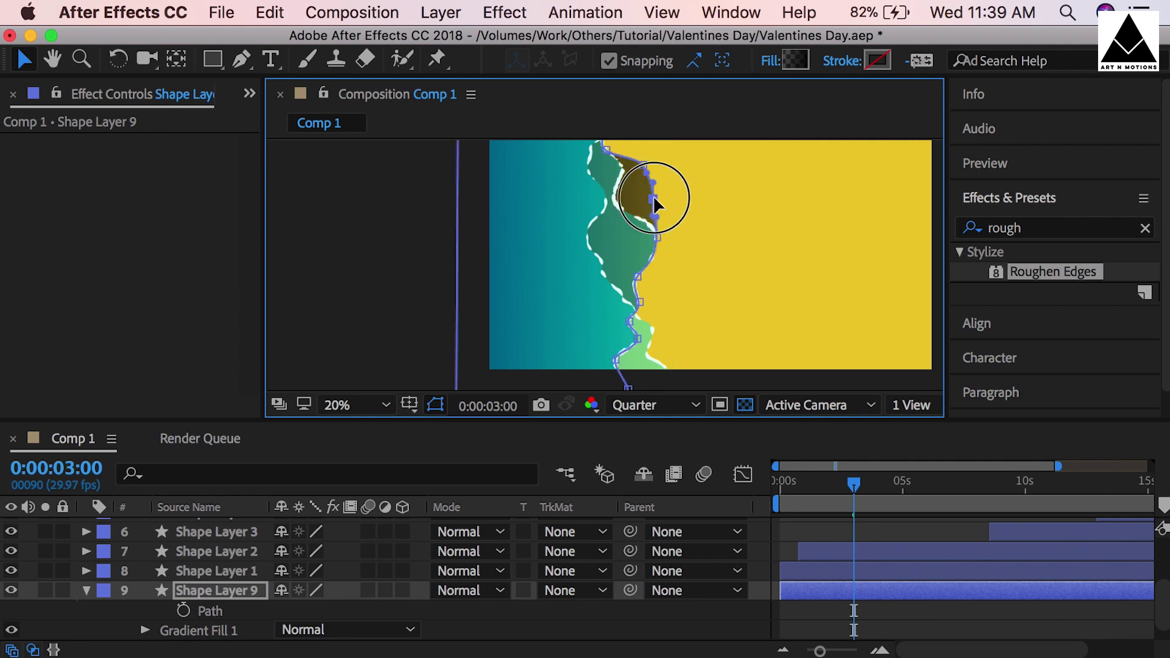
left_click_drag(617, 325, 653, 317)
key("period")
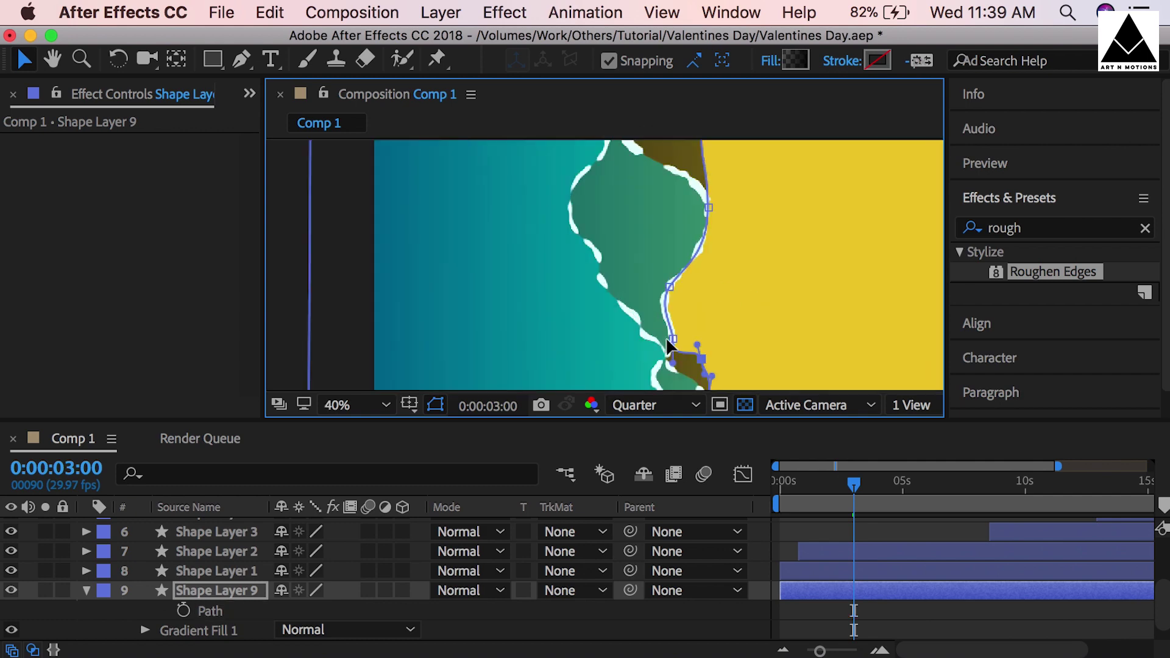
left_click_drag(717, 206, 724, 488)
left_click_drag(610, 308, 651, 314)
left_click_drag(608, 223, 667, 228)
key("comma")
left_click_drag(730, 308, 680, 160)
left_click(616, 351)
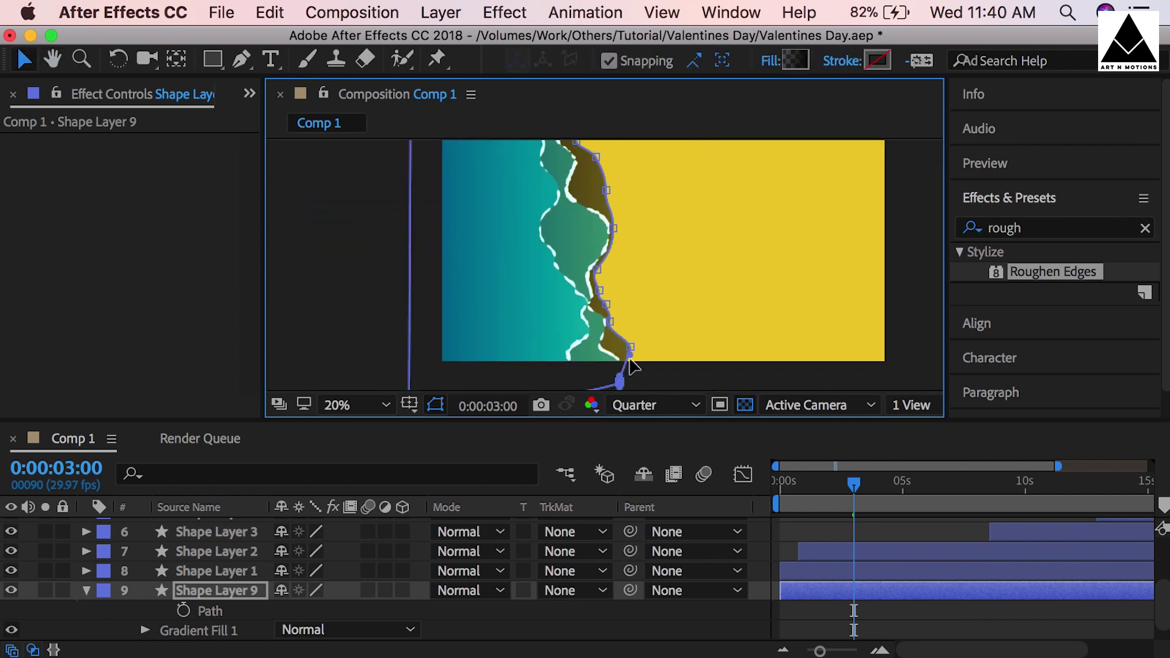
left_click(600, 270)
Step: Set Shape Layer 9's blending mode to Overlay and scrub through the animation
scroll(491, 585, "down", 1)
left_click(481, 571)
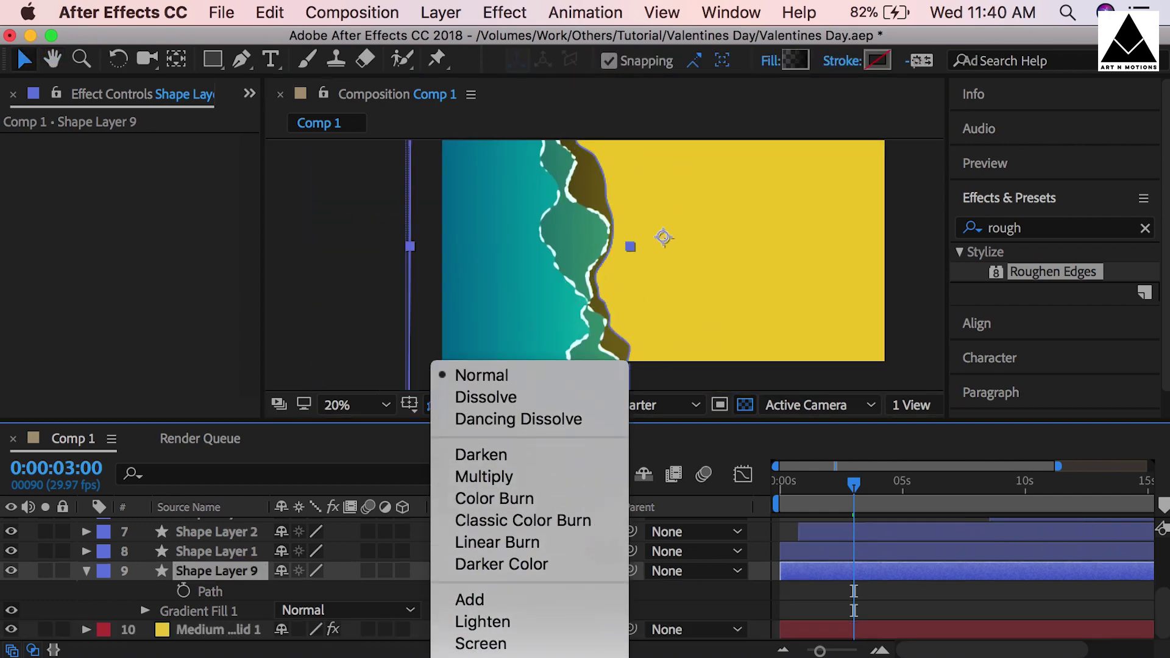
left_click(518, 282)
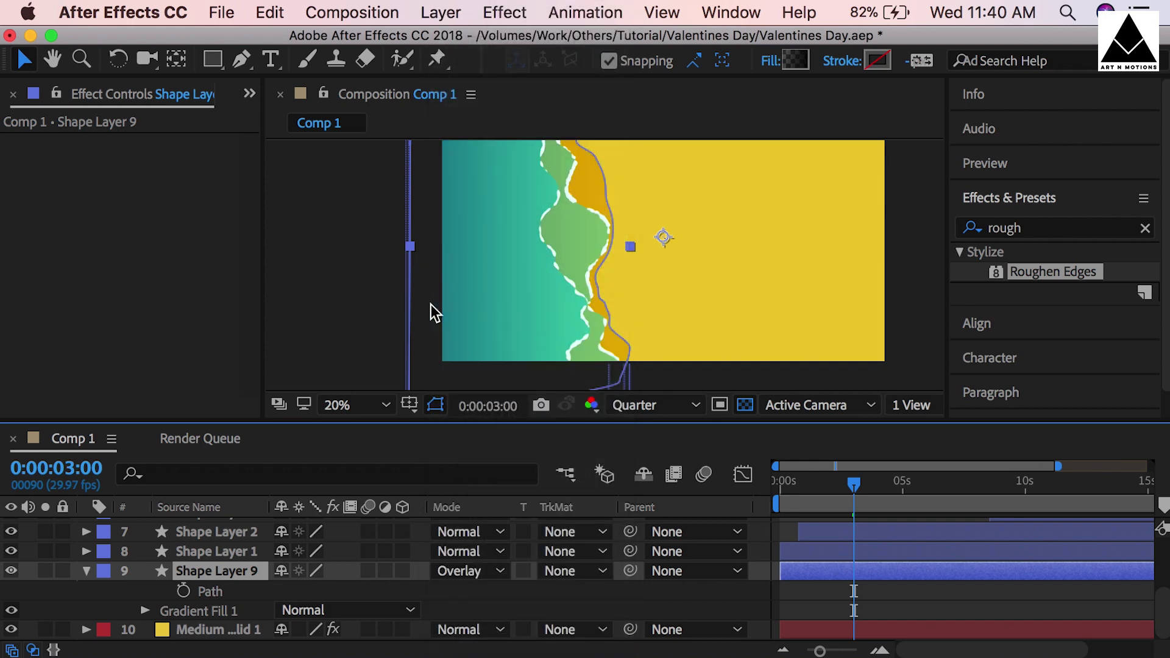
left_click_drag(825, 485, 1103, 470)
key("Home")
Step: Enable the Add Grain and Fractal Noise effects on the yellow solid, save the project and preview the animation
left_click(847, 631)
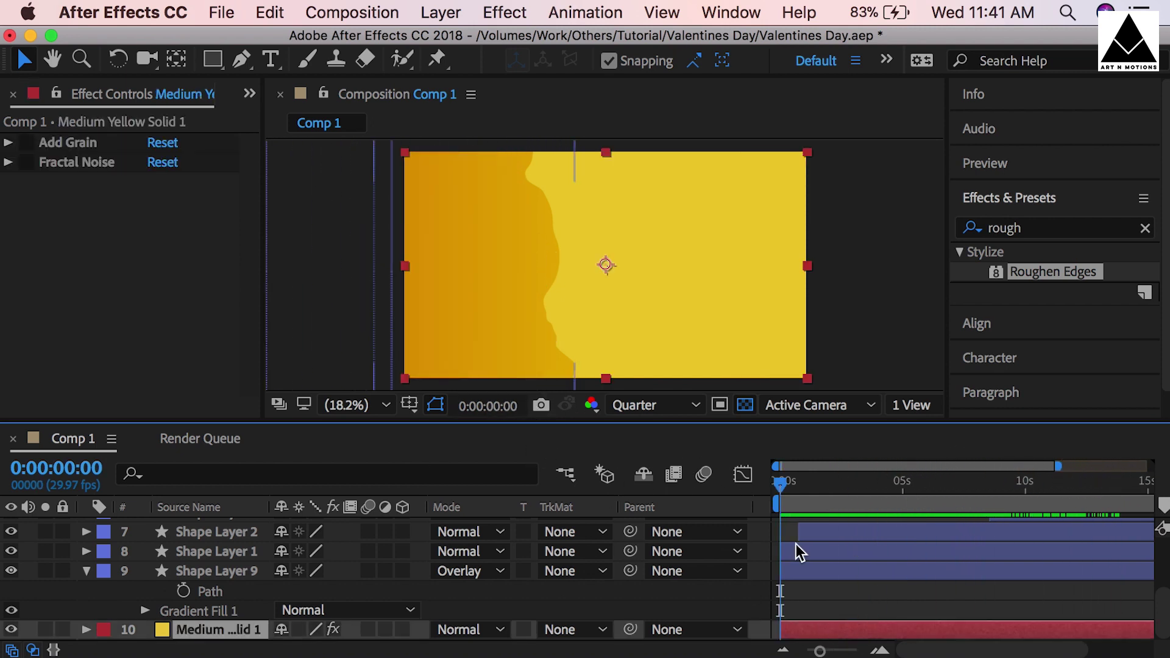
left_click(26, 142)
left_click(26, 162)
left_click(876, 600)
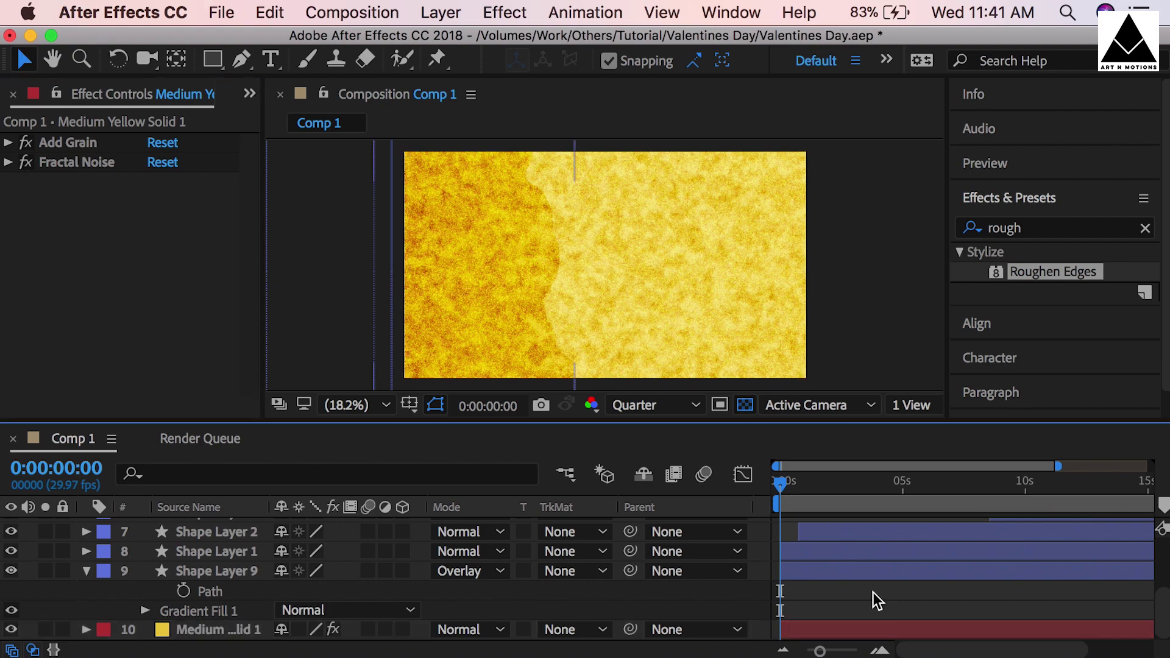
key("super+s")
key("space")
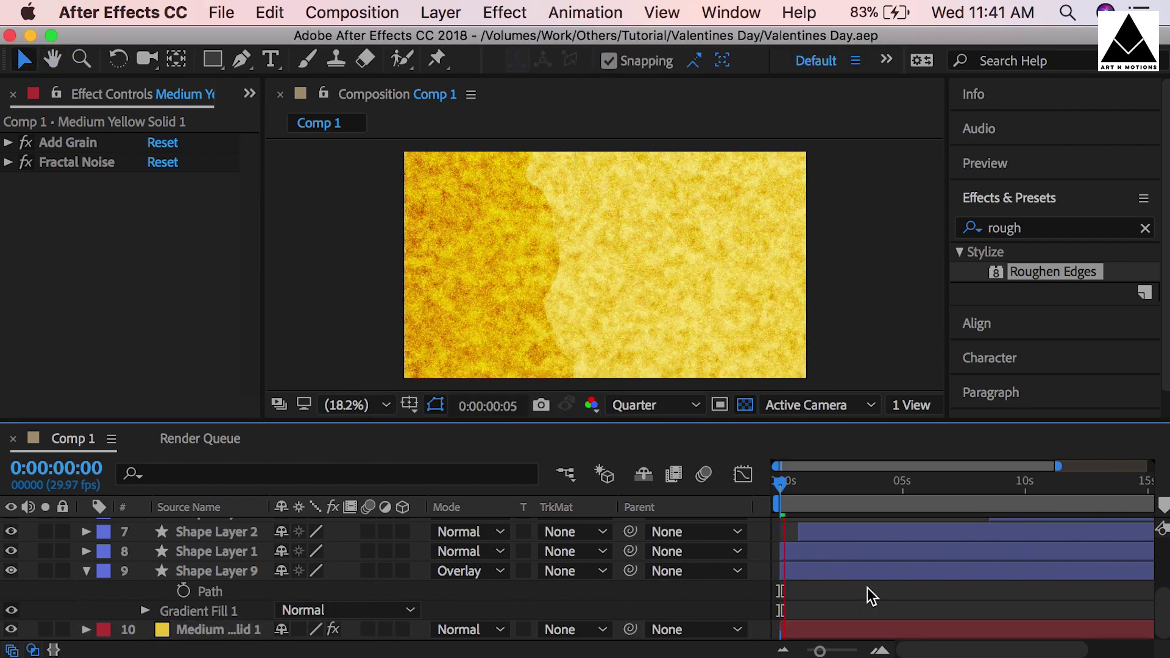
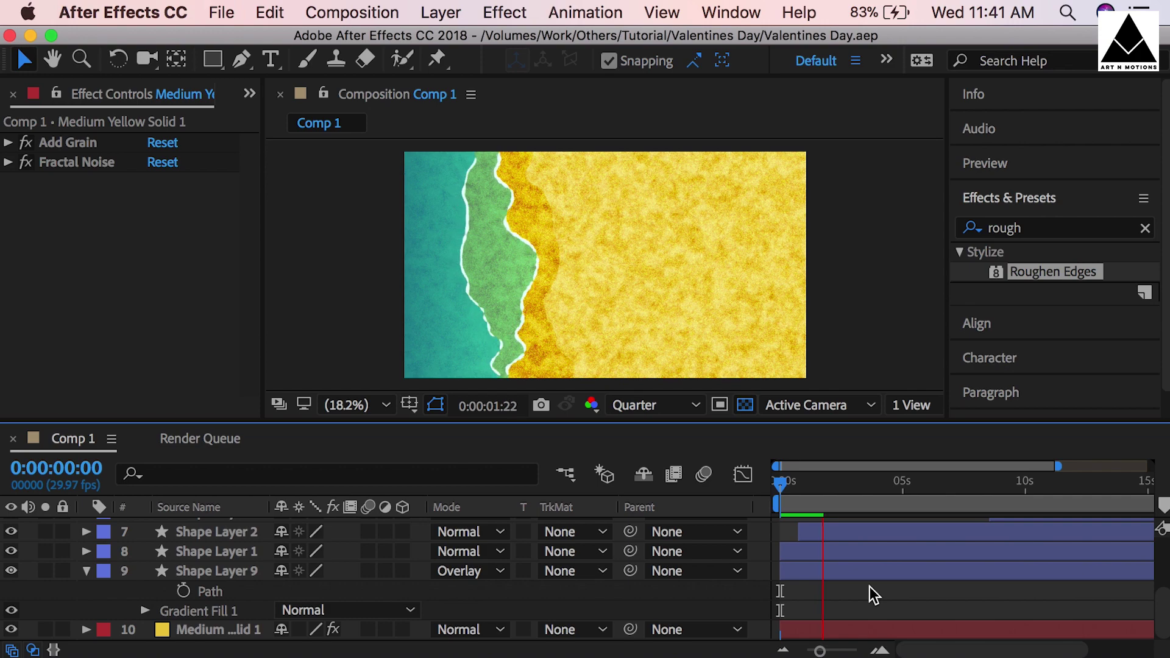
Step: Set the Roughen Edges Complexity of Shape Layer 6 to 3 and preview the animation from the start
scroll(869, 586, "up", 2)
left_click(864, 584)
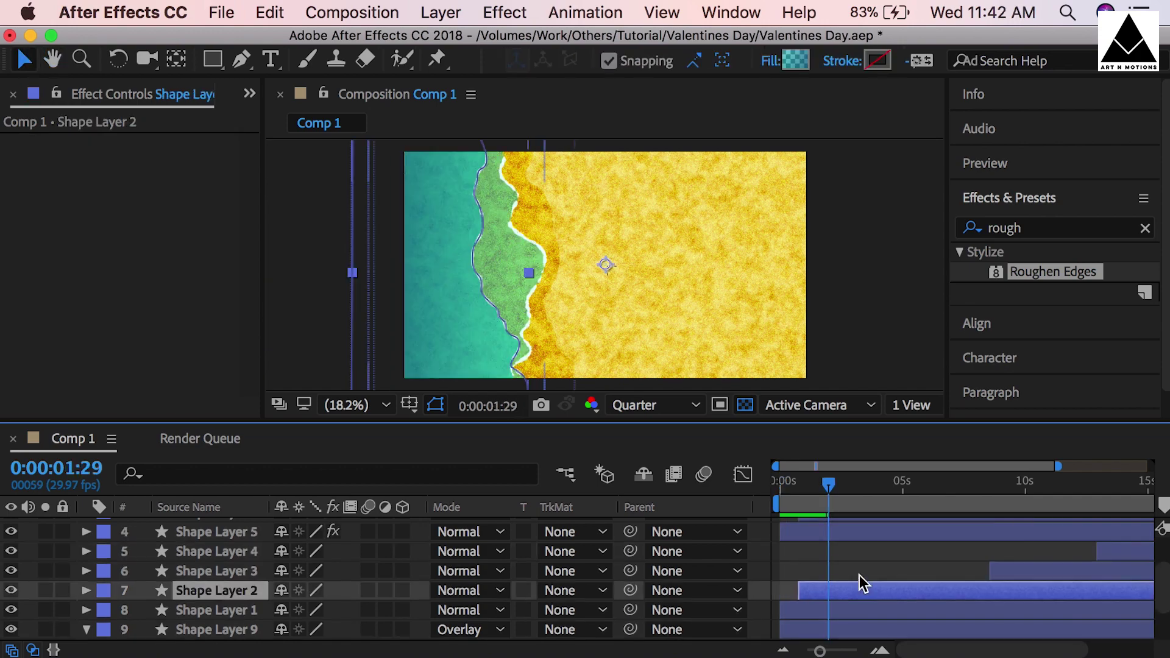
left_click_drag(829, 484, 827, 482)
scroll(835, 548, "up", 3)
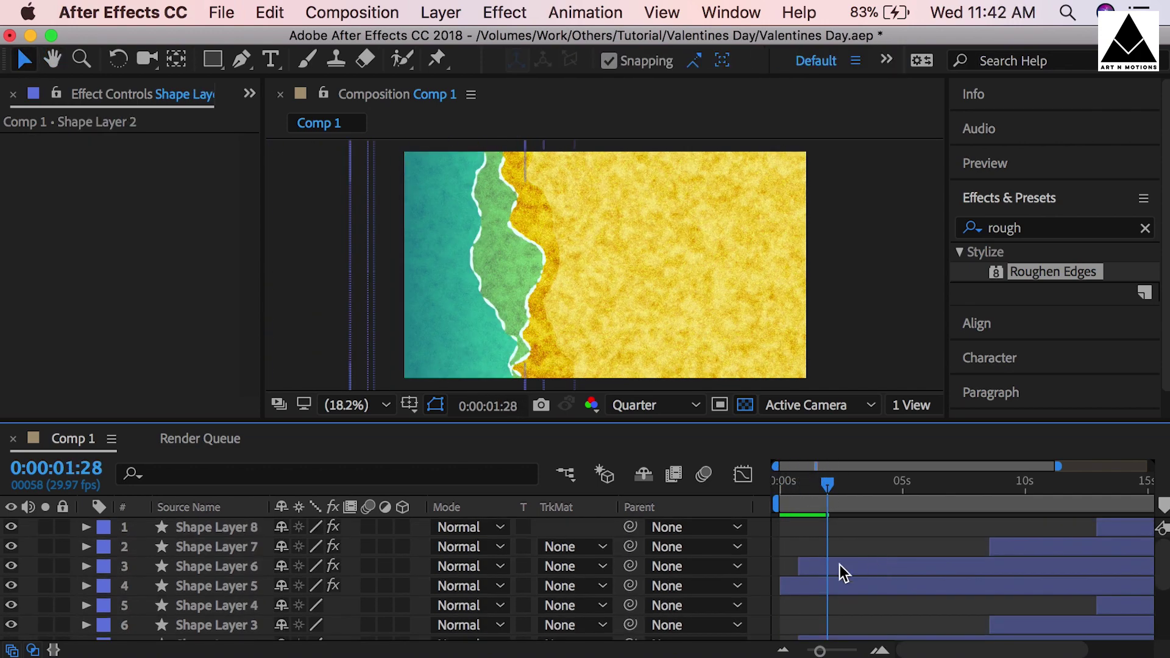
left_click(840, 565)
left_click(146, 338)
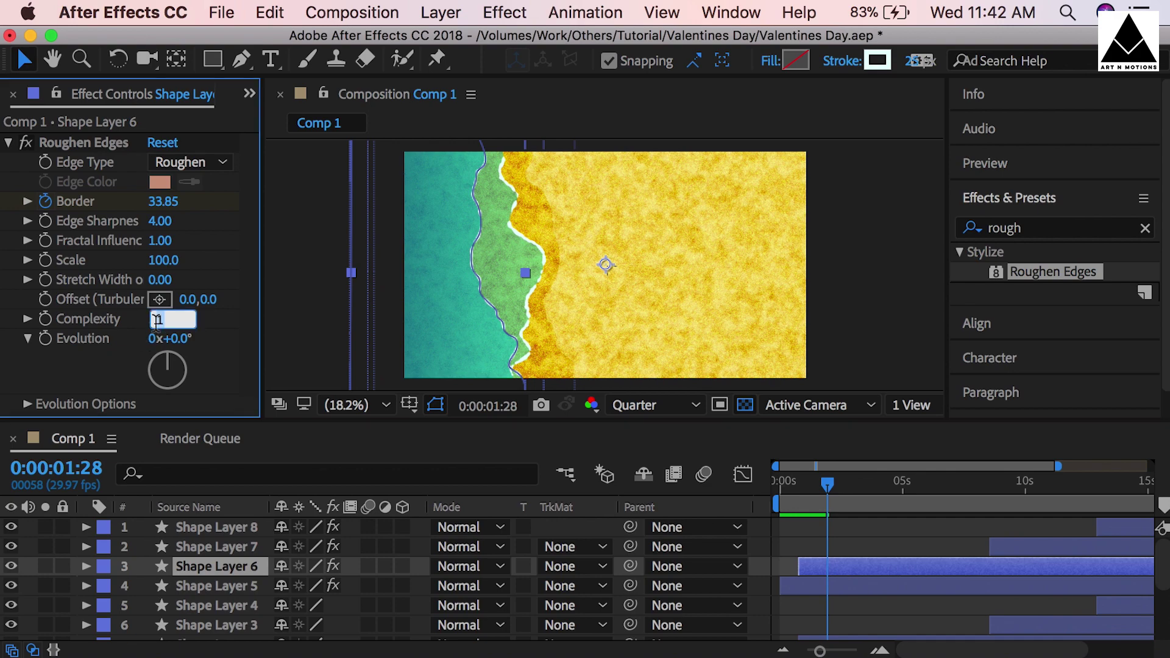
left_click(861, 526)
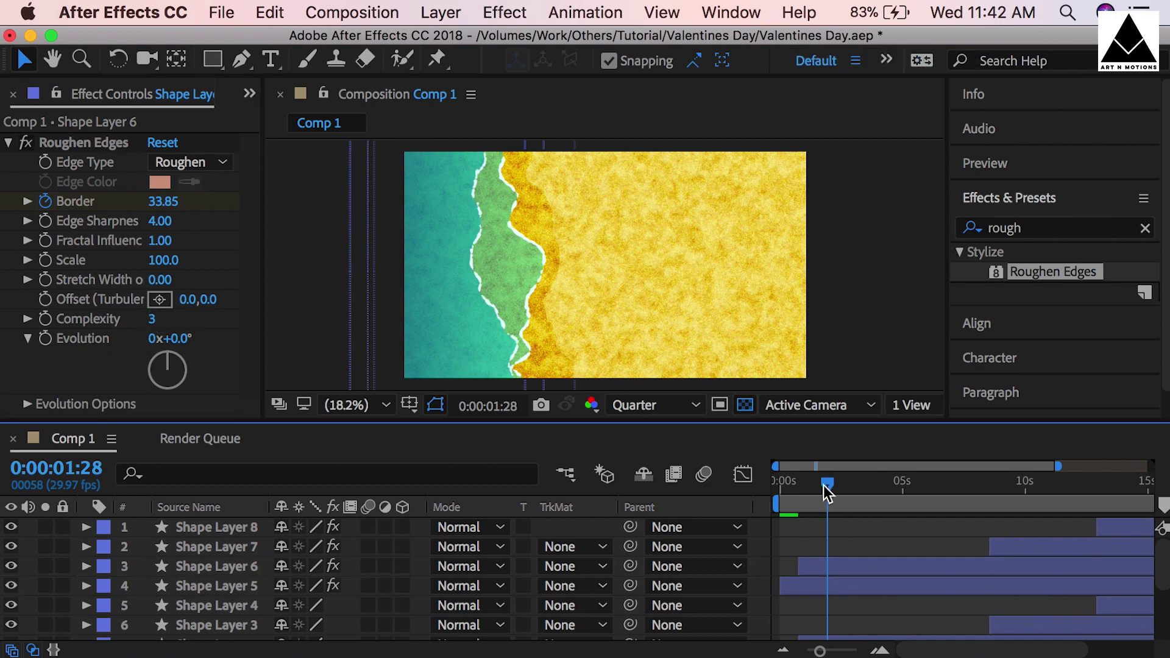
left_click_drag(824, 485, 730, 483)
key("space")
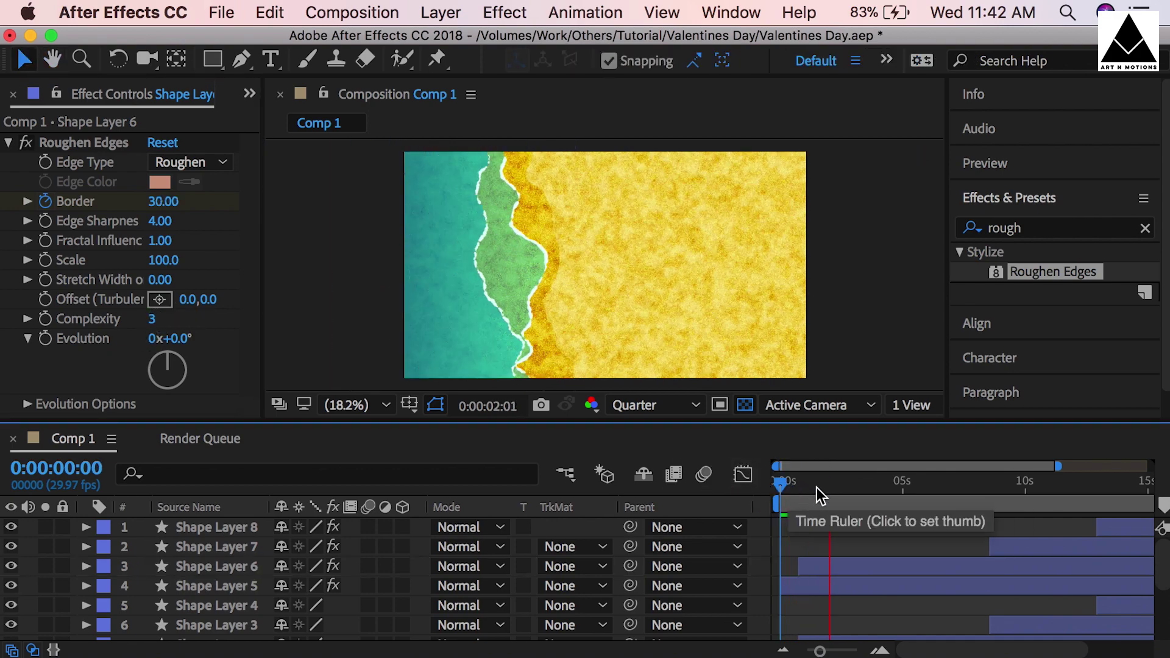
key("space")
key("space")
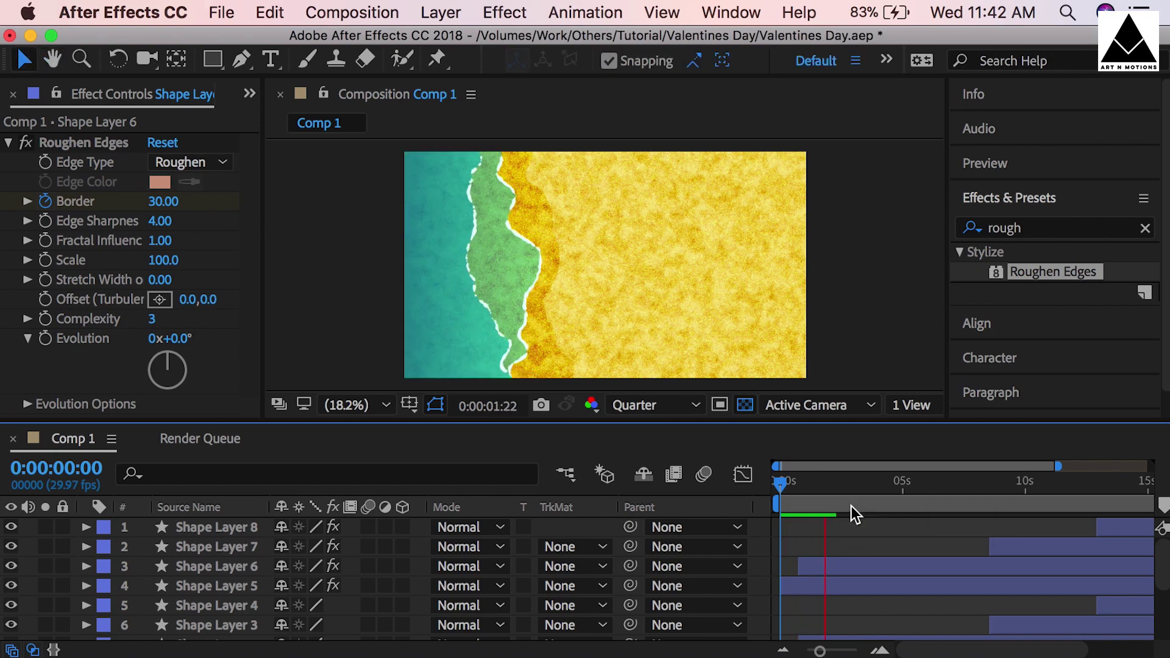
Step: At 0:00:09:13, add a text layer on the sand reading "I Love You", "Dear" and "-XYZ" on three lines
left_click_drag(822, 495, 887, 497)
left_click(270, 60)
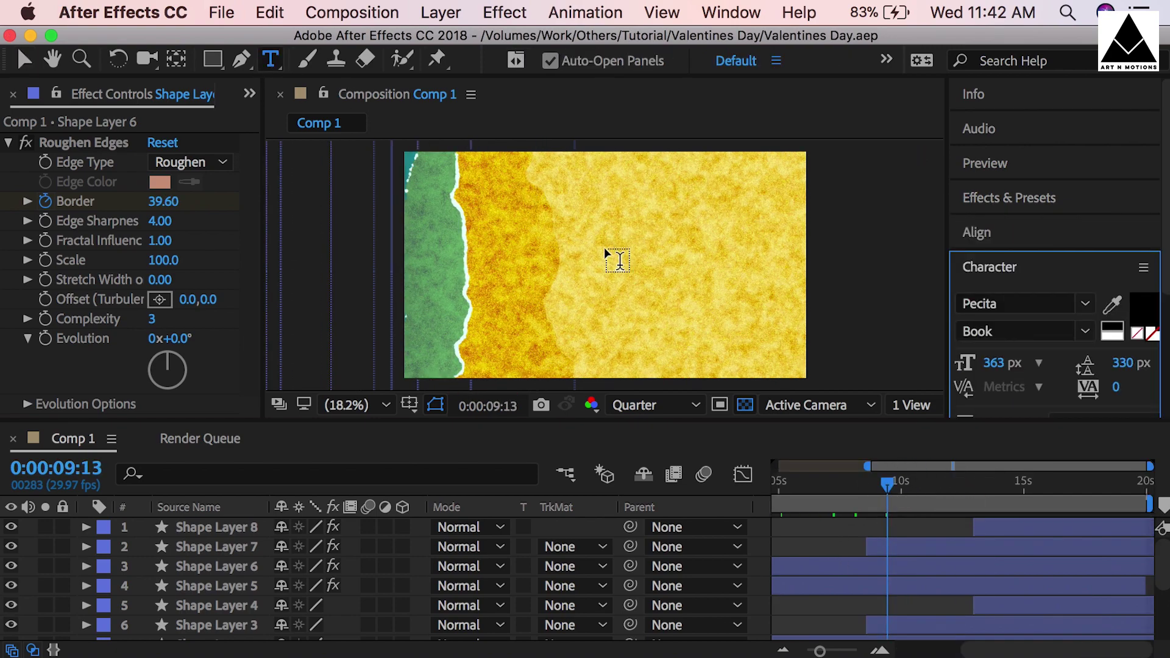
left_click(605, 248)
type("I Love You")
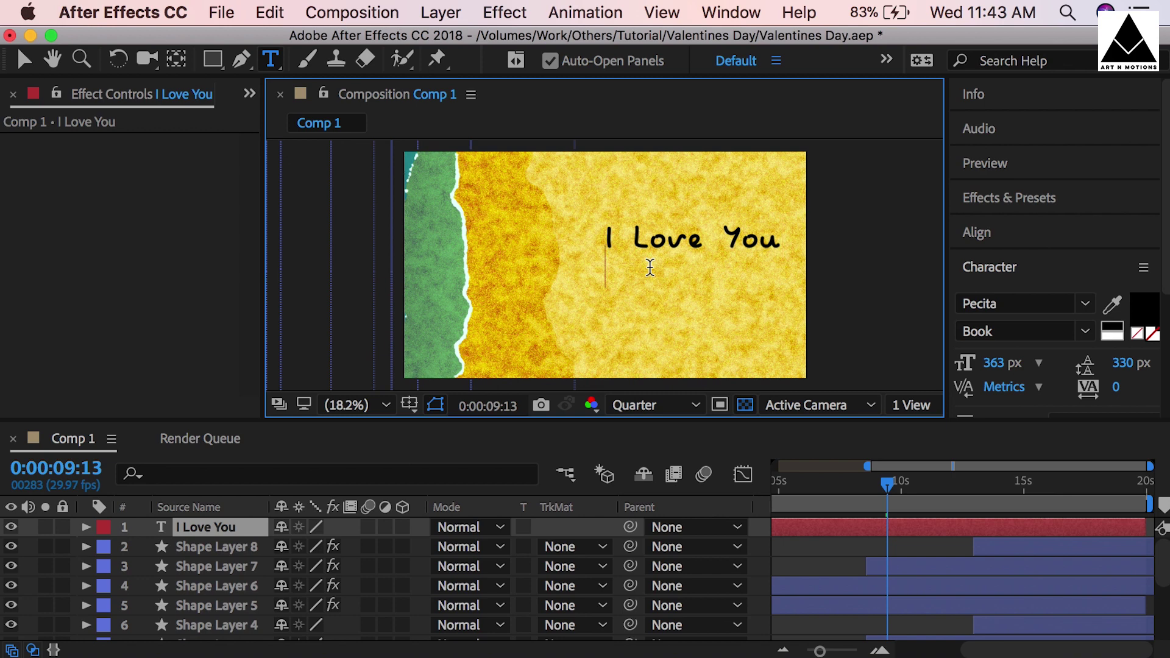
left_click(616, 270)
key("Return")
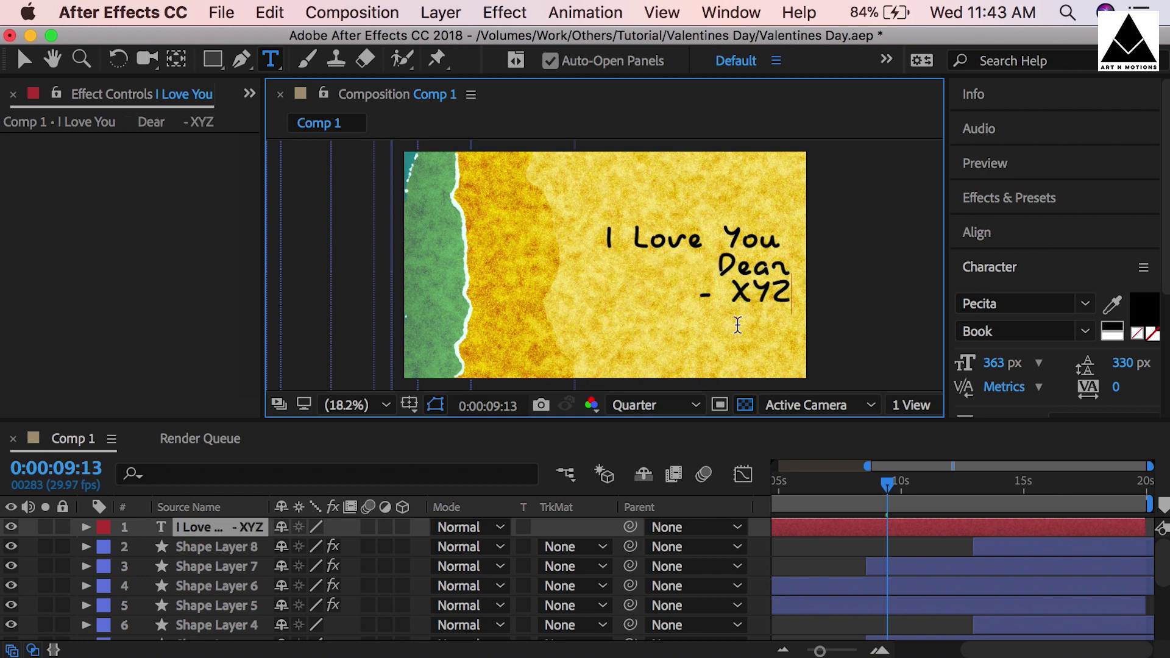
key("BackSpace")
left_click(694, 296)
Step: Rotate the text layer to -6° and nudge it upward on the sand
left_click(217, 528)
key("r")
left_click_drag(308, 547, 303, 553)
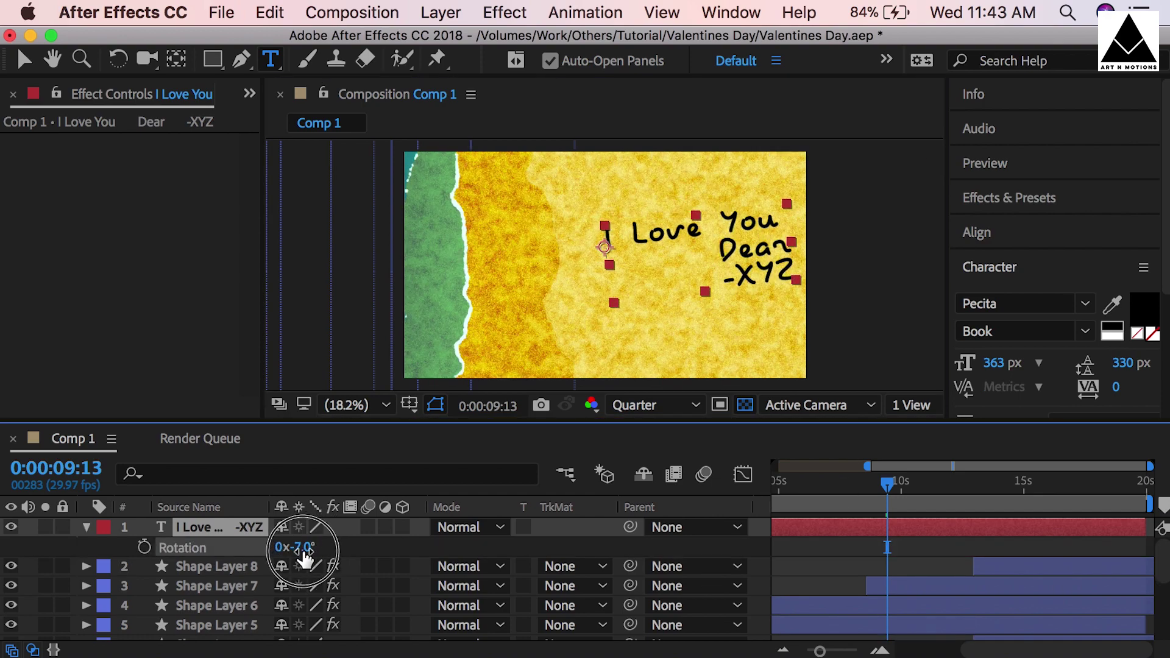
key("shift+Right")
key("shift+Up")
key("shift+Up")
key("shift+Left")
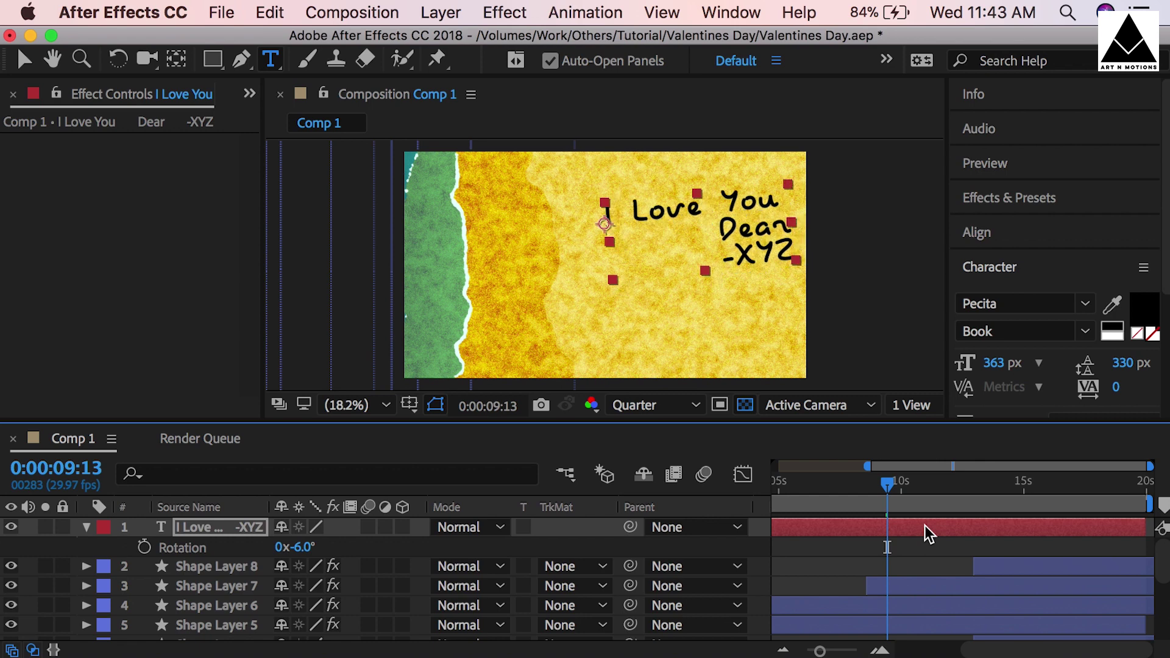
Step: Nudge the "I Love You" text layer down on the sand and save the project
key("shift+Down")
key("shift+Down")
key("shift+Down")
key("shift+Down")
key("shift+Down")
key("shift+Down")
key("shift+Down")
key("shift+Down")
key("shift+Down")
key("shift+Down")
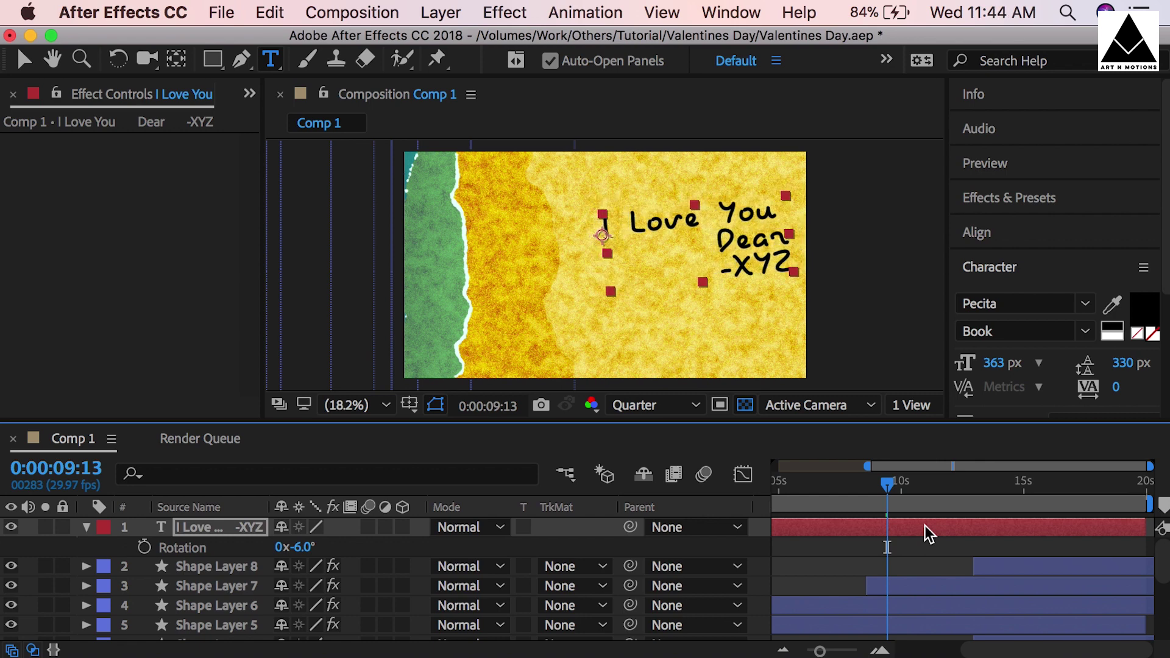
key("super+s")
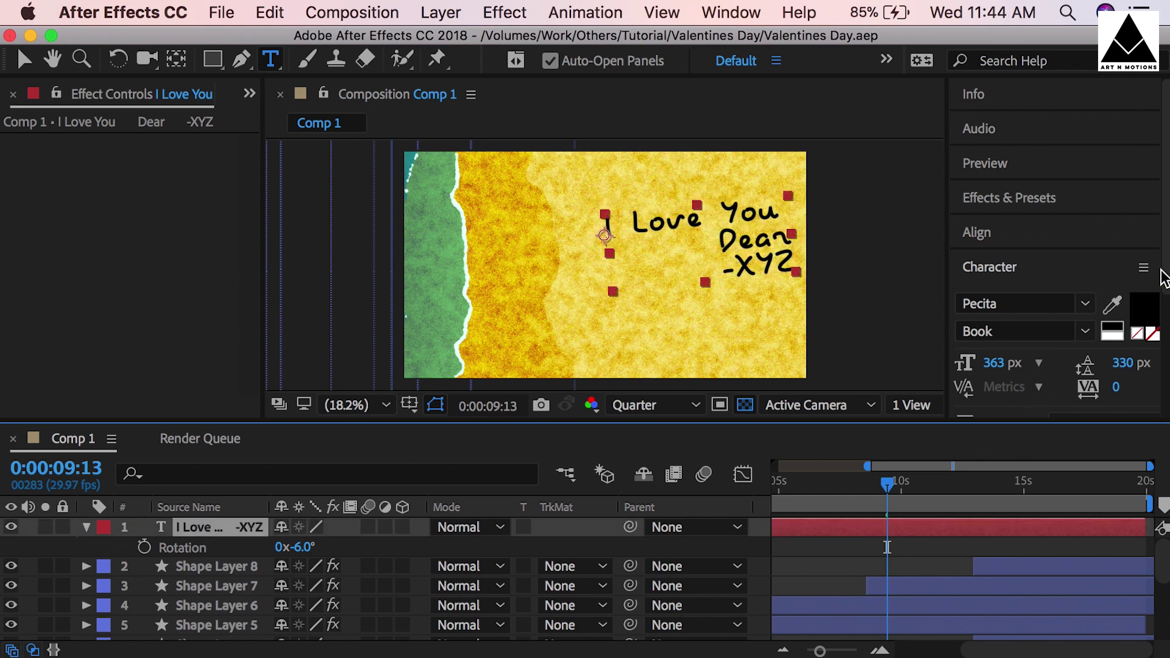
Step: Apply black (000000) as the colour of the love message text
scroll(1158, 277, "down", 5)
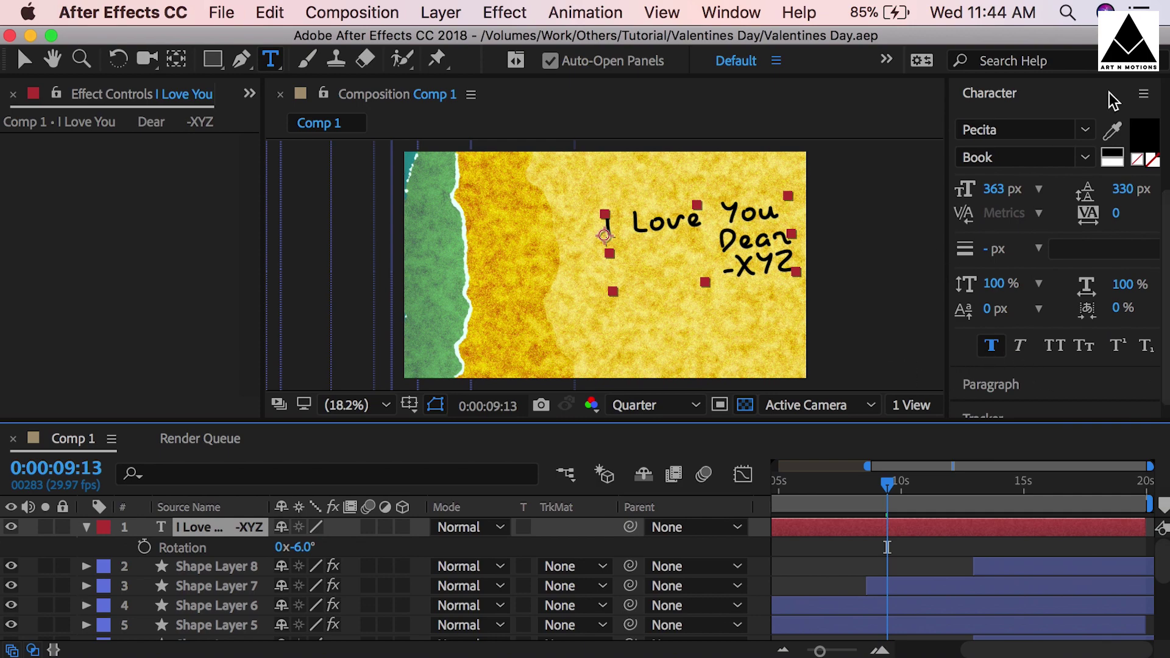
left_click(1140, 146)
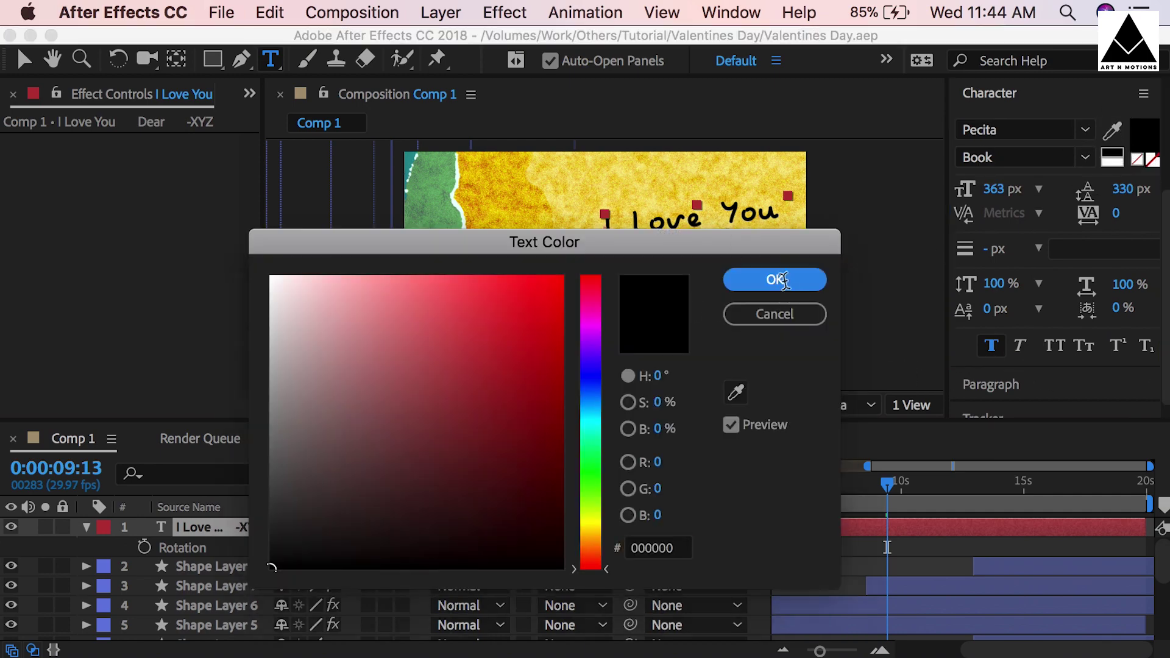
left_click(775, 279)
Step: Add a Bevel and Emboss layer style to the text layer and set its Direction to Down
right_click(942, 529)
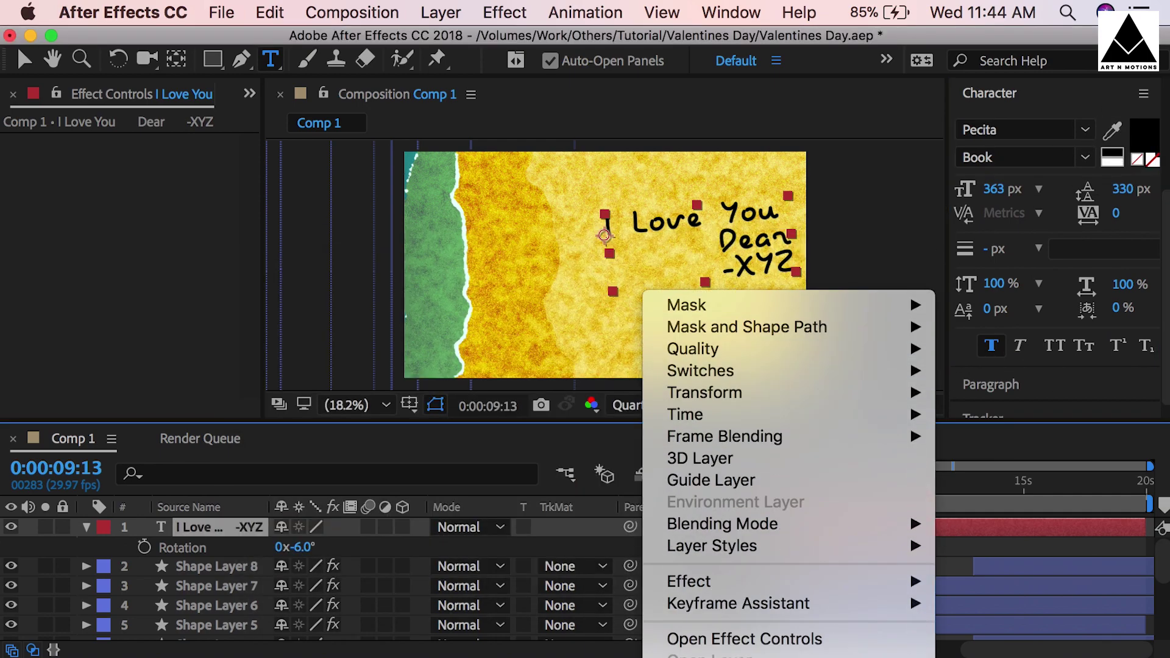
mouse_move(693, 445)
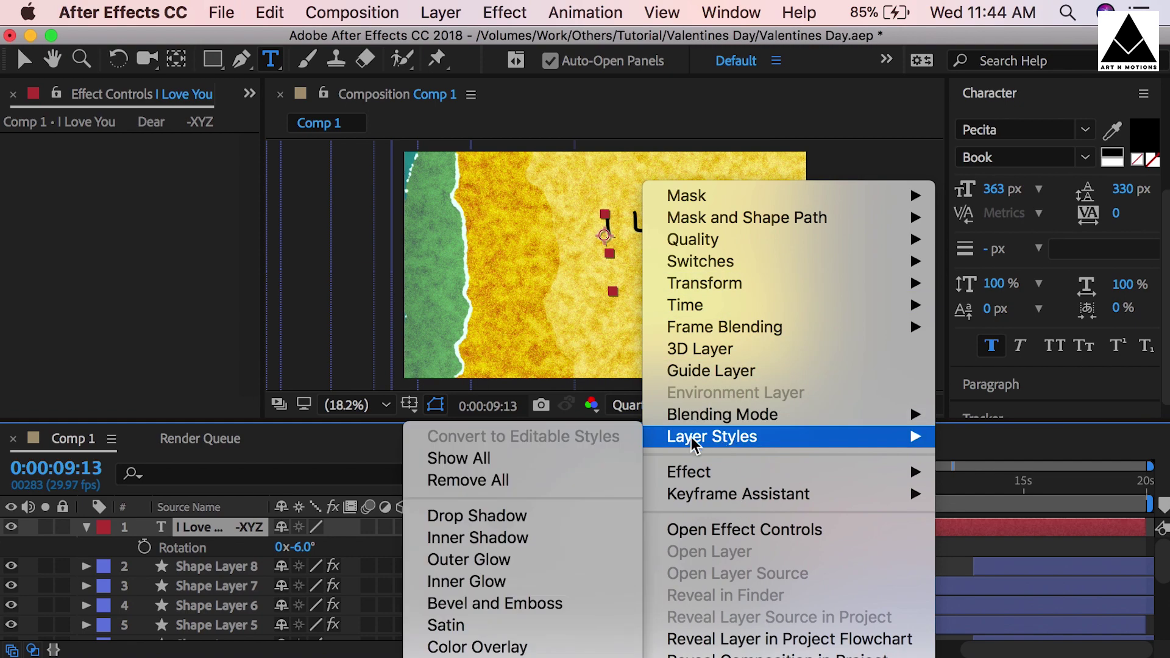
left_click(510, 603)
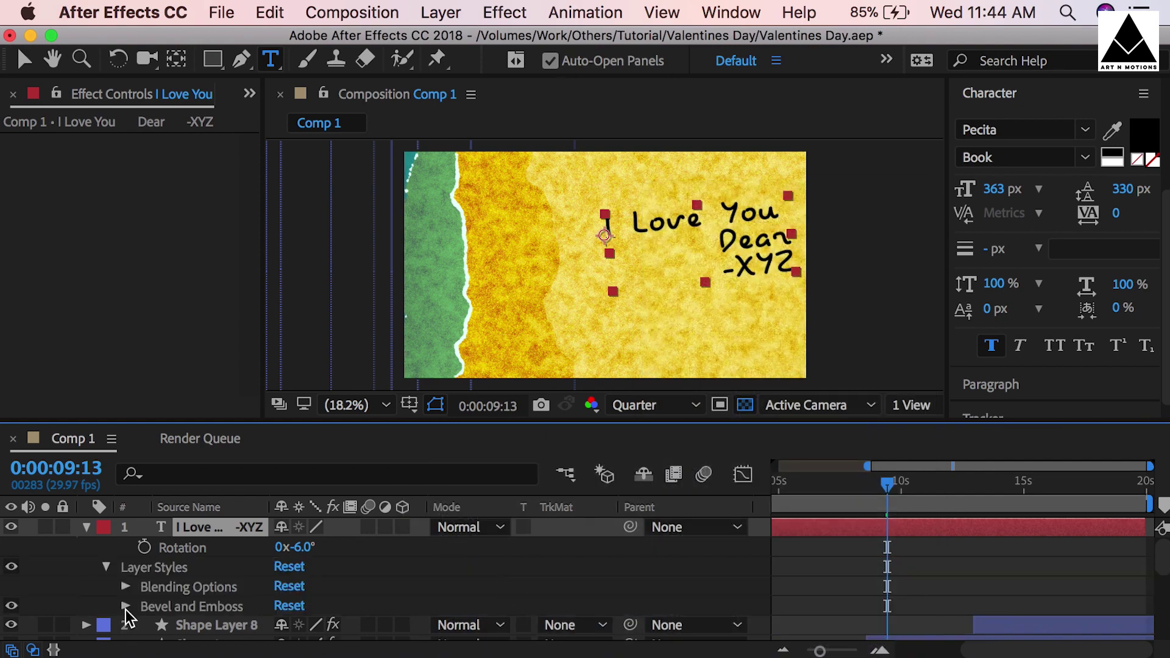
left_click(125, 607)
scroll(152, 609, "down", 3)
scroll(549, 577, "up", 1)
scroll(532, 570, "down", 2)
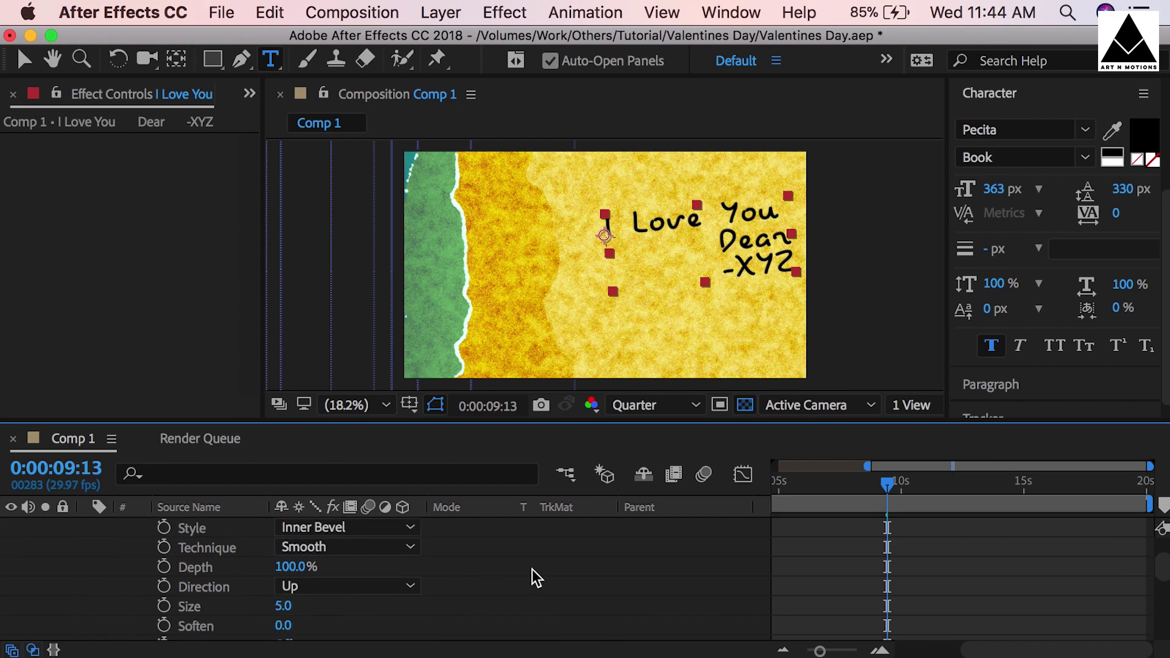
left_click(405, 587)
left_click(326, 630)
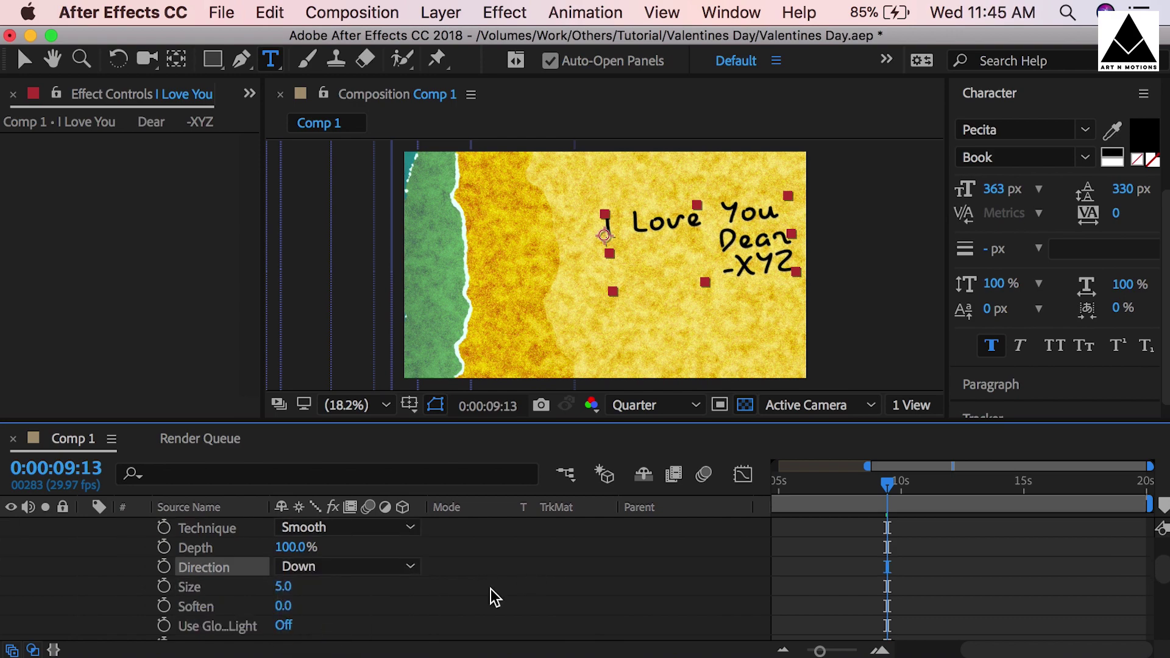
scroll(418, 593, "down", 1)
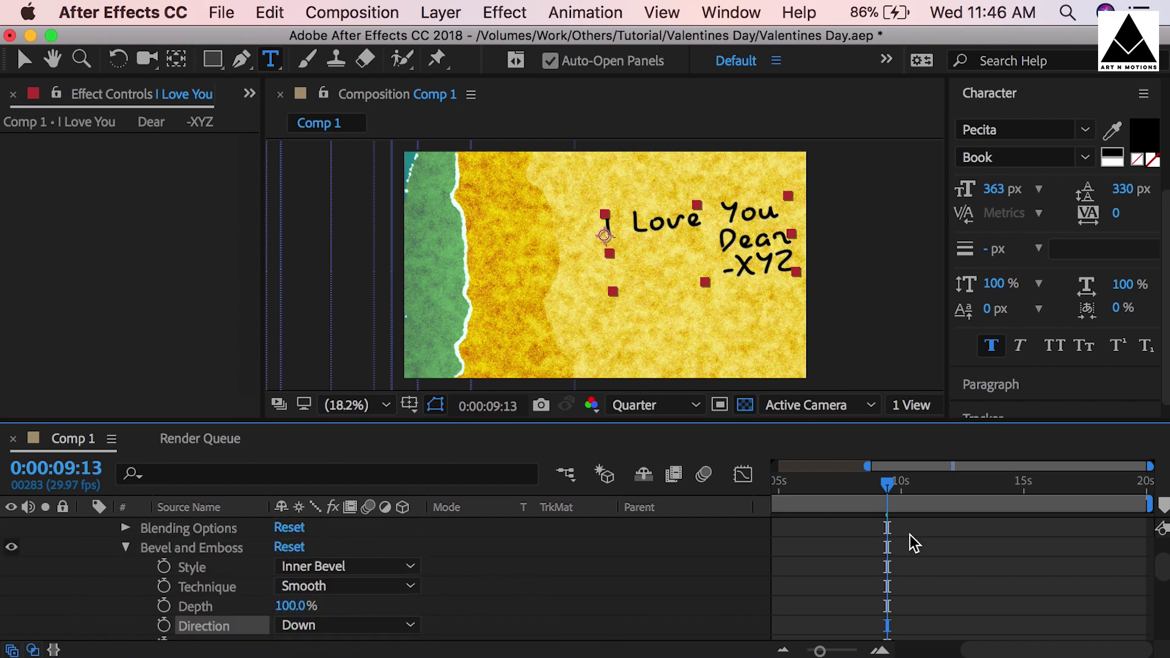
Step: Set the text layer's blending mode to Overlay
scroll(911, 543, "up", 3)
left_click(469, 527)
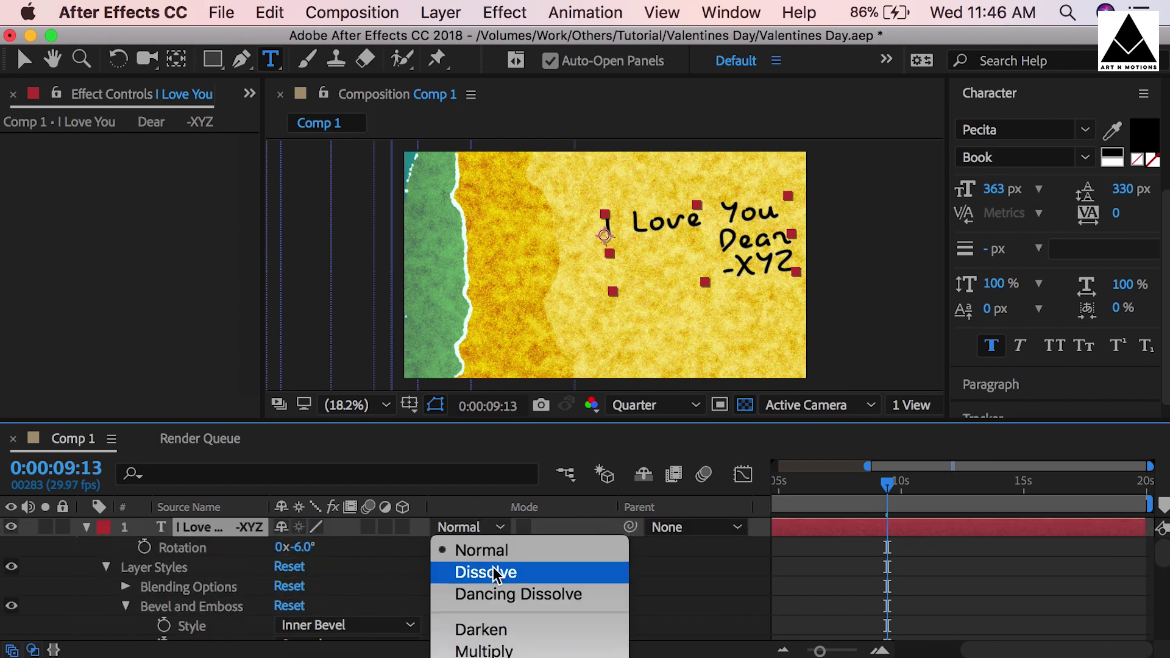
left_click(523, 464)
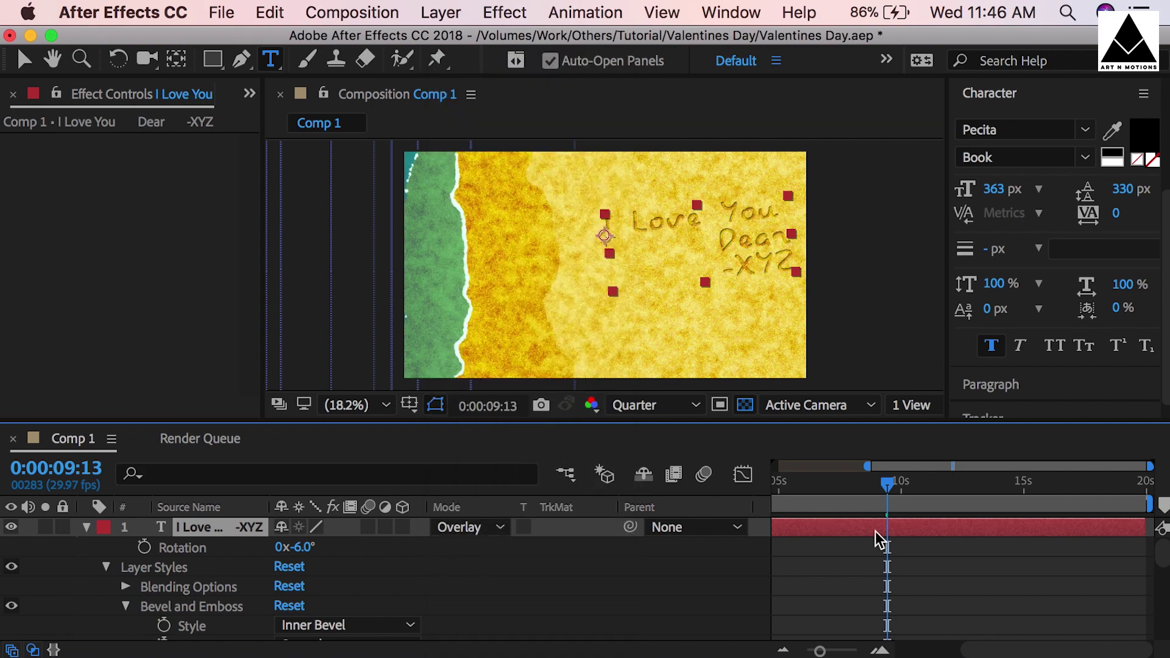
Step: Set the composition preview resolution to Full to examine the embossed lettering
left_click(22, 65)
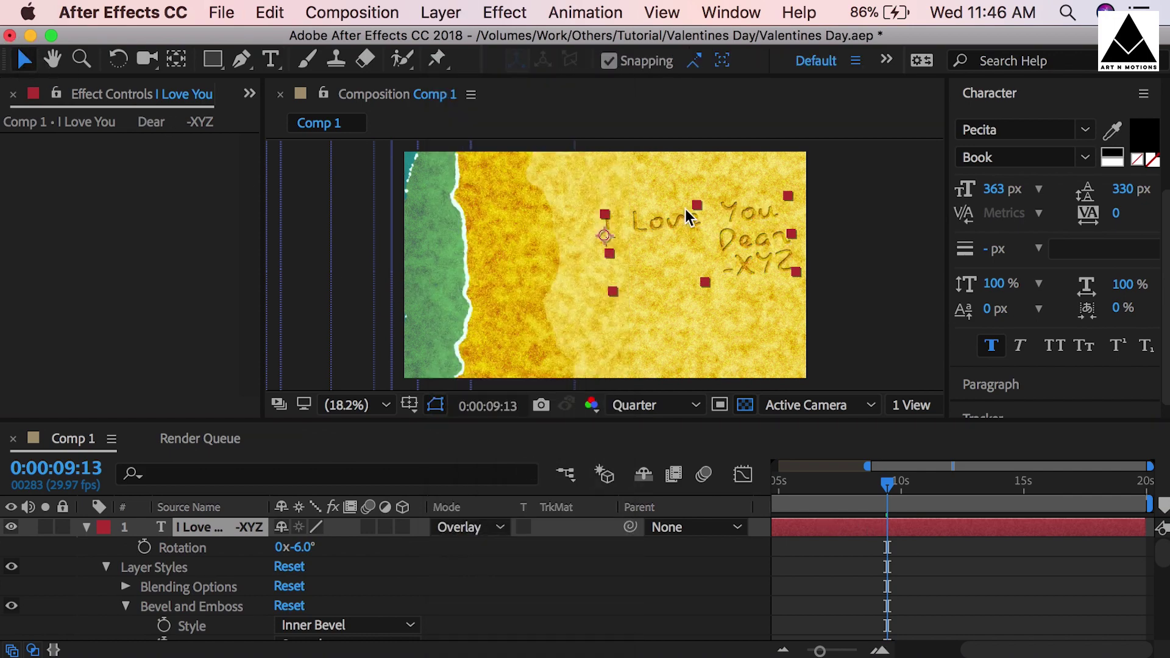
key("period")
key("period")
scroll(351, 592, "down", 2)
scroll(349, 591, "down", 3)
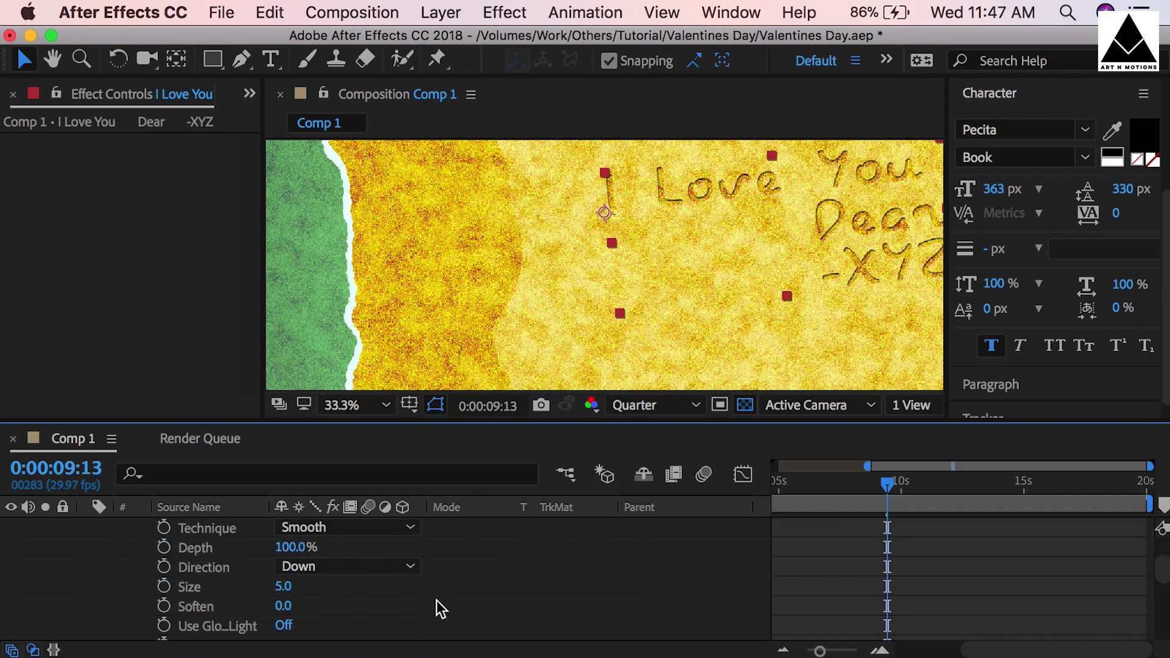
scroll(352, 612, "down", 2)
left_click(637, 405)
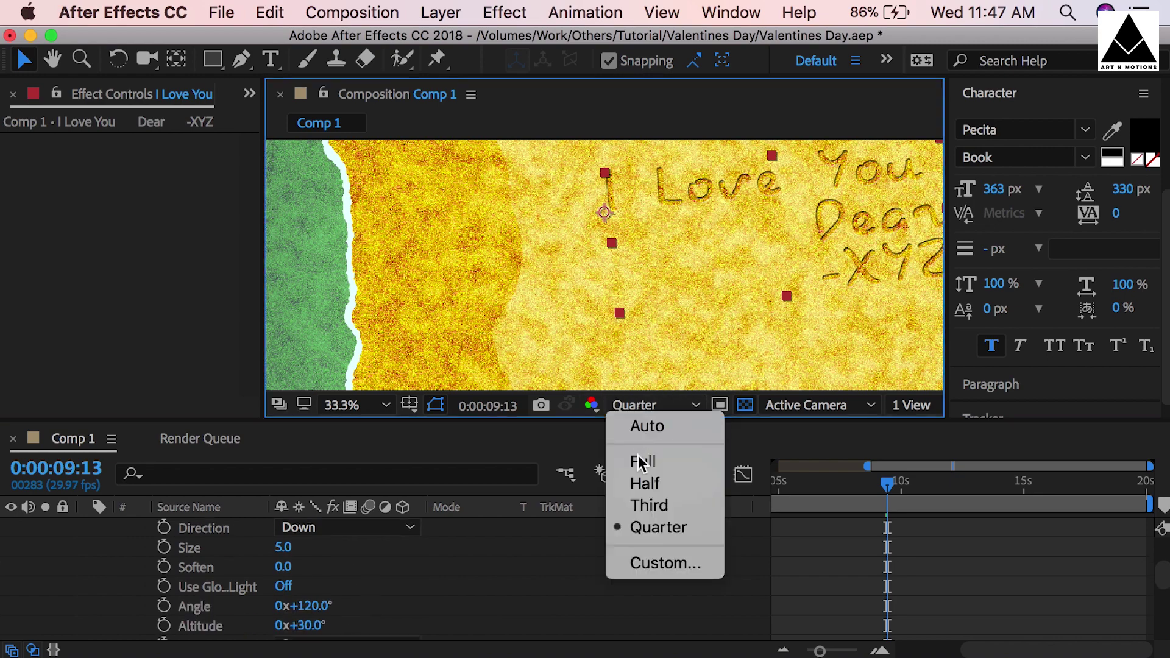
left_click(669, 465)
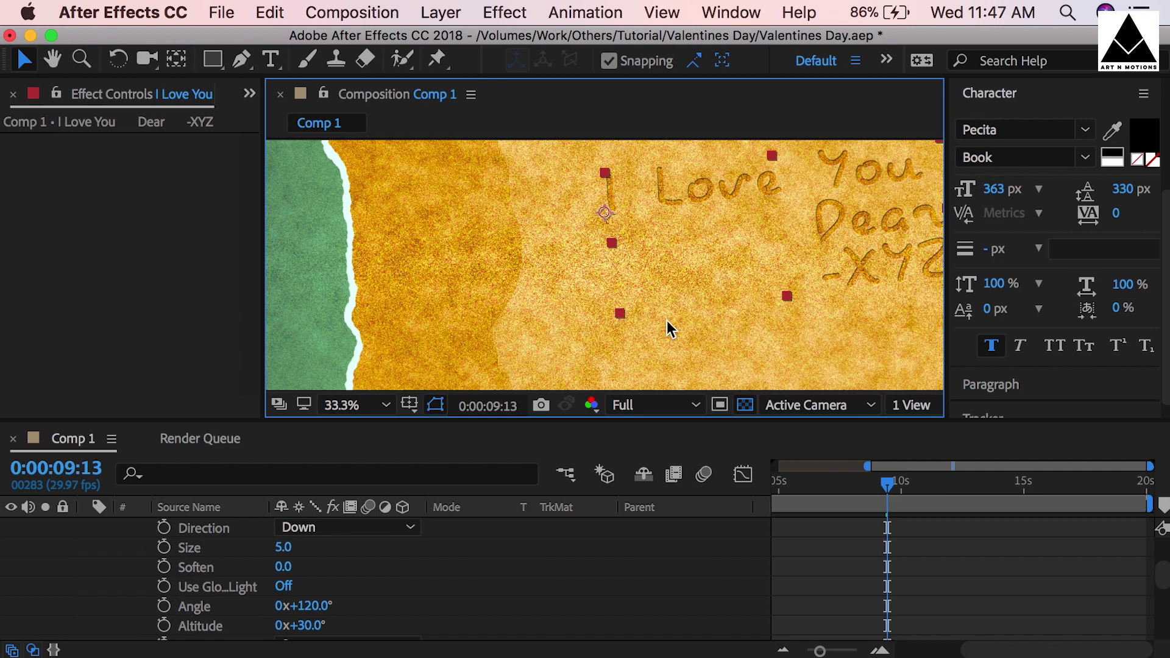
Step: Set the text's Bevel and Emboss Size to 16 and increase its Soften value
left_click(404, 579)
scroll(404, 579, "up", 1)
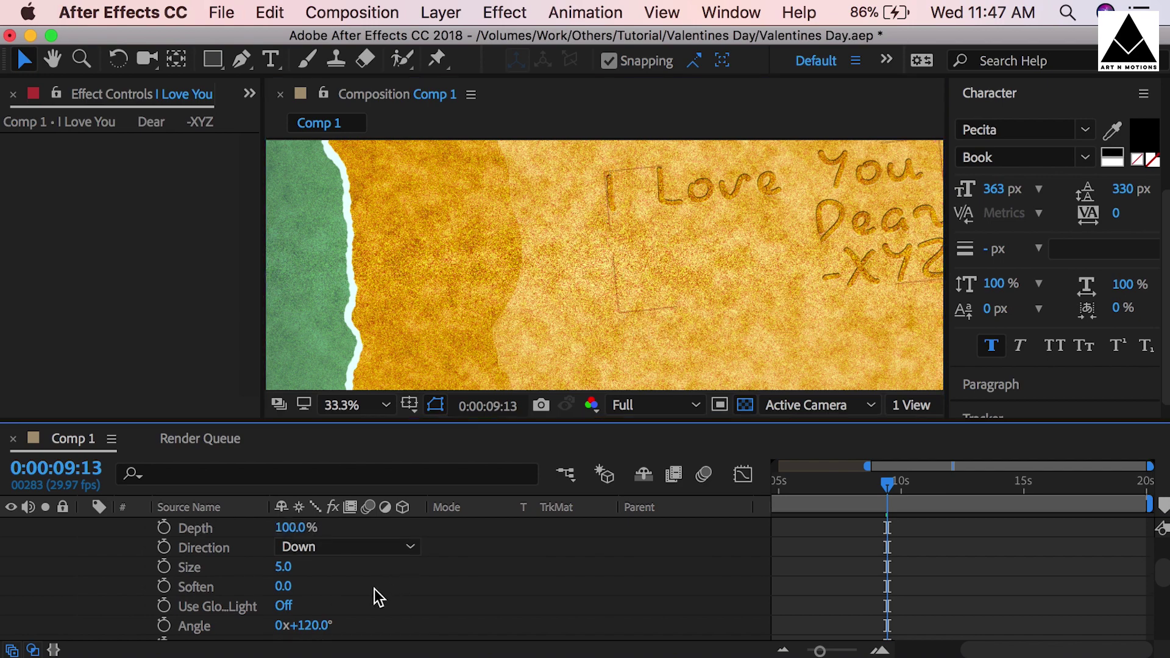
left_click_drag(285, 570, 301, 573)
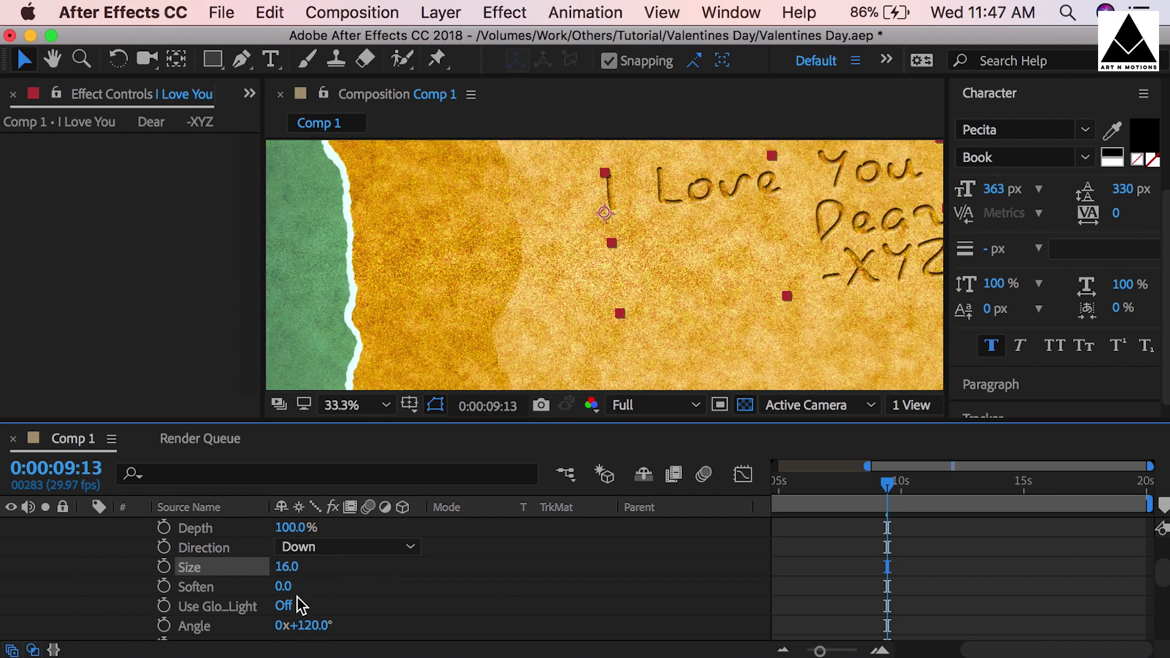
left_click_drag(285, 586, 351, 590)
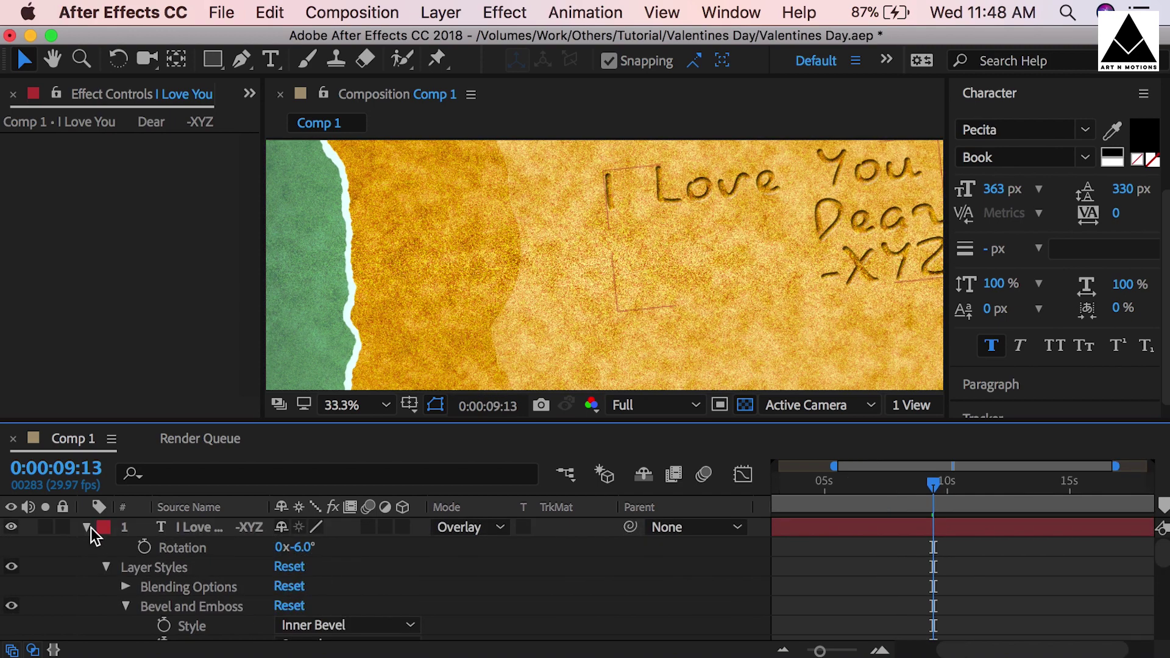
left_click(89, 528)
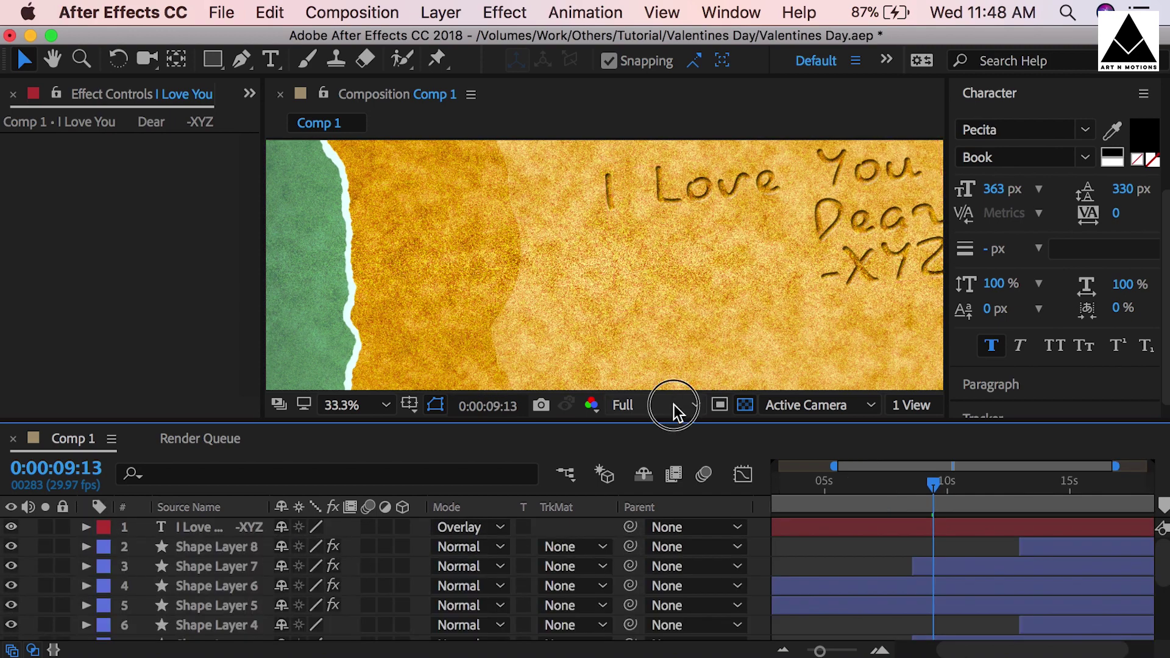
Step: Return the preview resolution to Quarter and disable Add Grain and Fractal Noise on the yellow solid
left_click(677, 412)
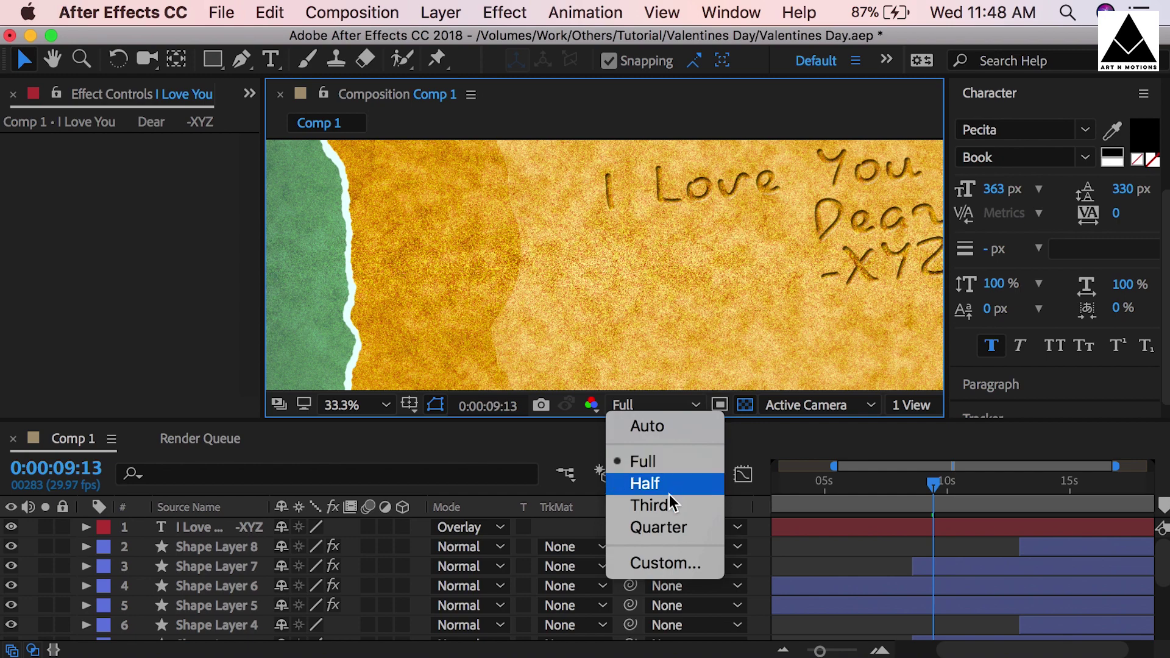
left_click(674, 534)
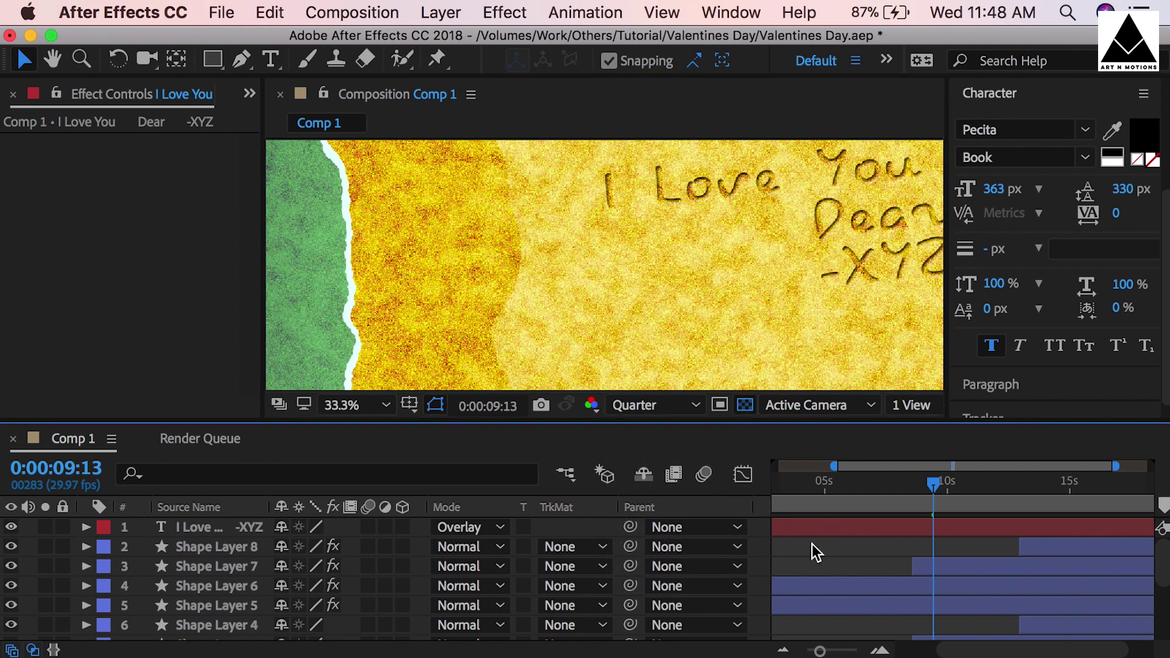
scroll(834, 564, "down", 5)
left_click(789, 628)
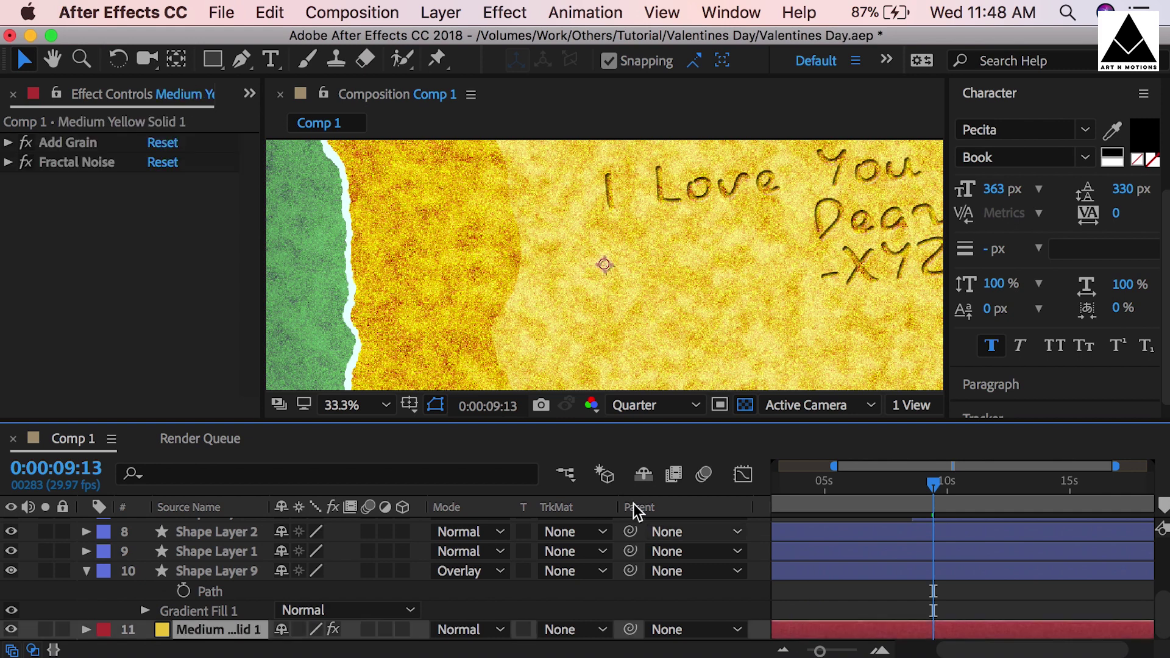
left_click(26, 143)
left_click(26, 163)
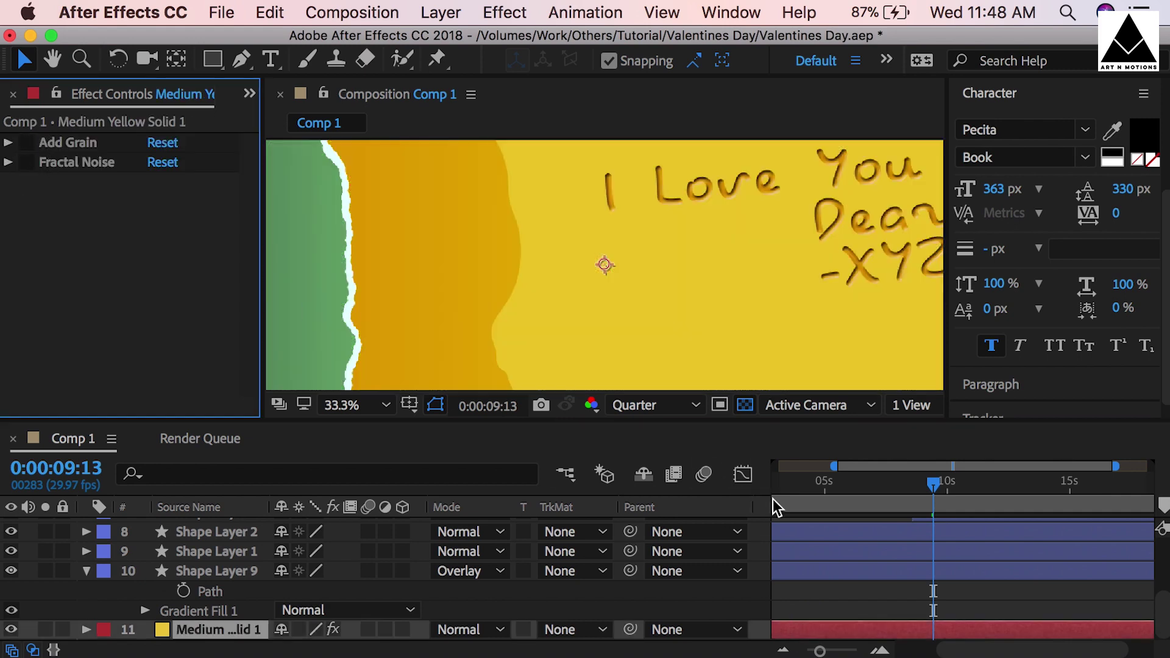
Step: Draw a tiny ellipse between "I" and "Love" on a new shape layer
left_click_drag(731, 246, 588, 305)
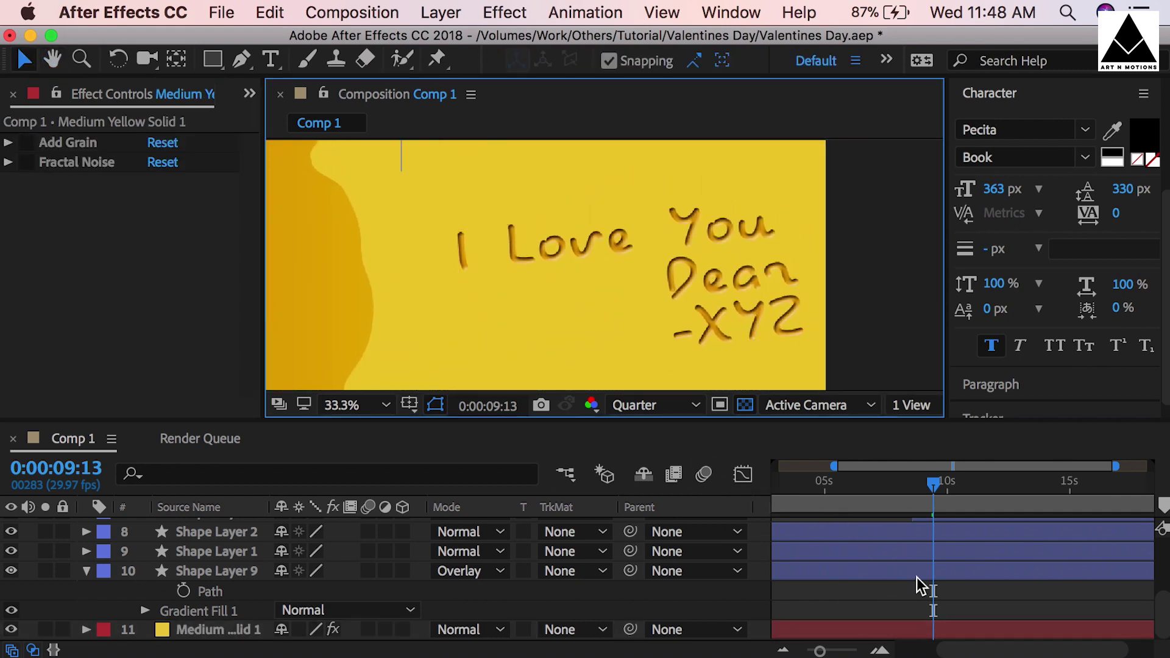
left_click_drag(213, 59, 268, 112)
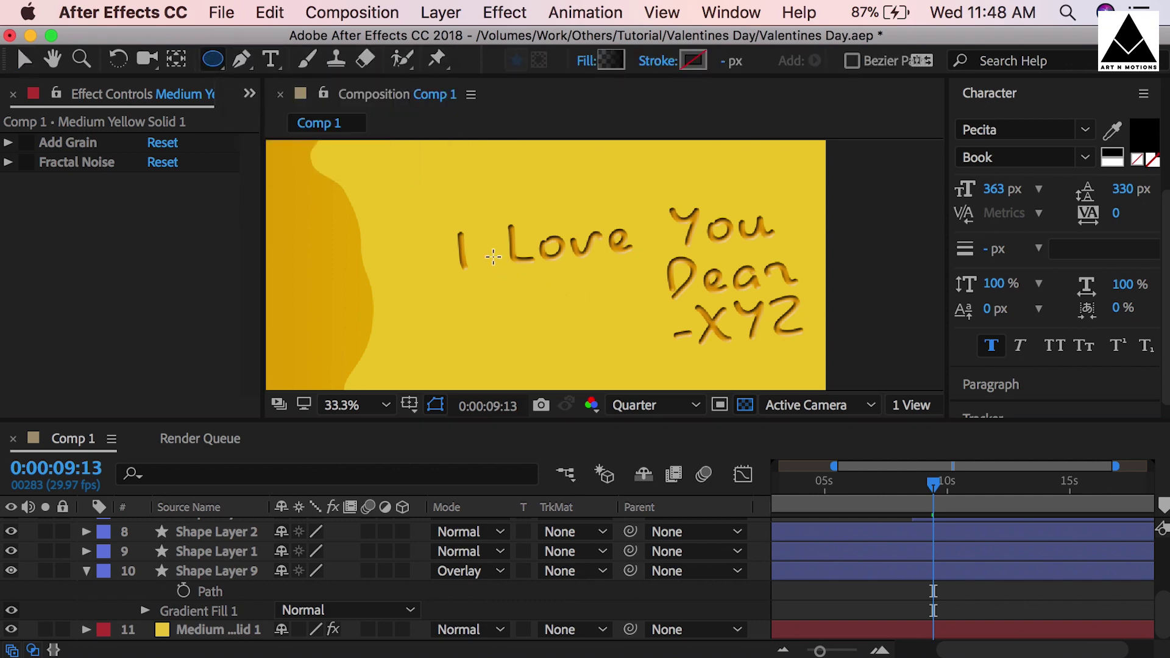
left_click_drag(493, 256, 525, 282)
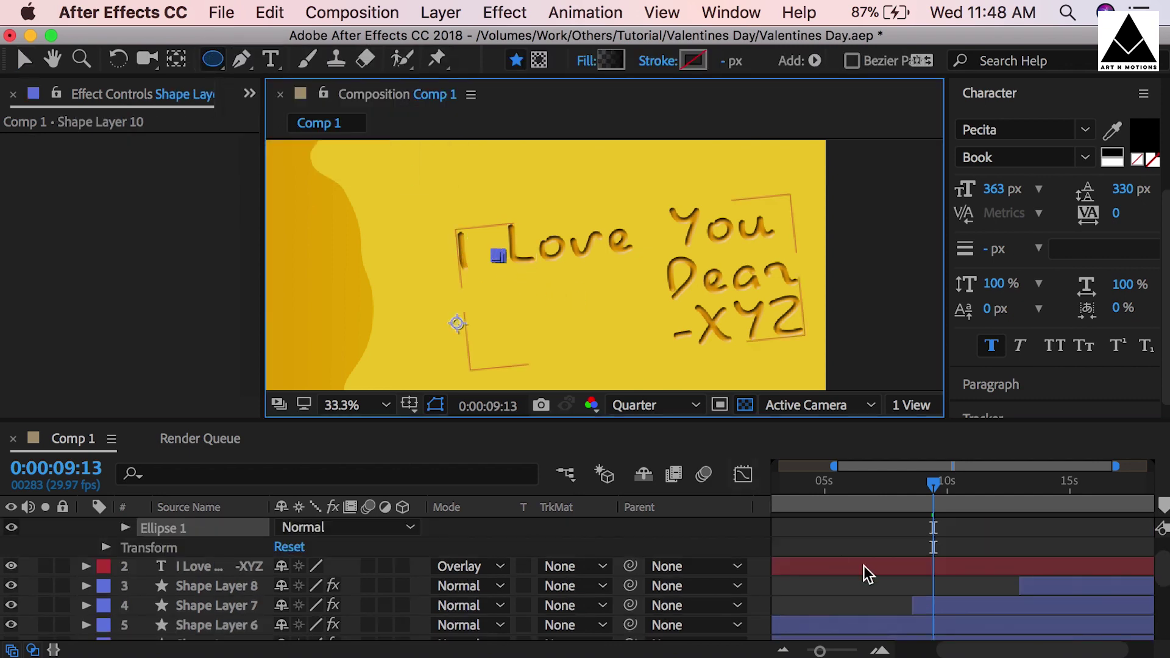
Step: Change the new ellipse layer's fill type from Linear Gradient to a solid colour
left_click(864, 535)
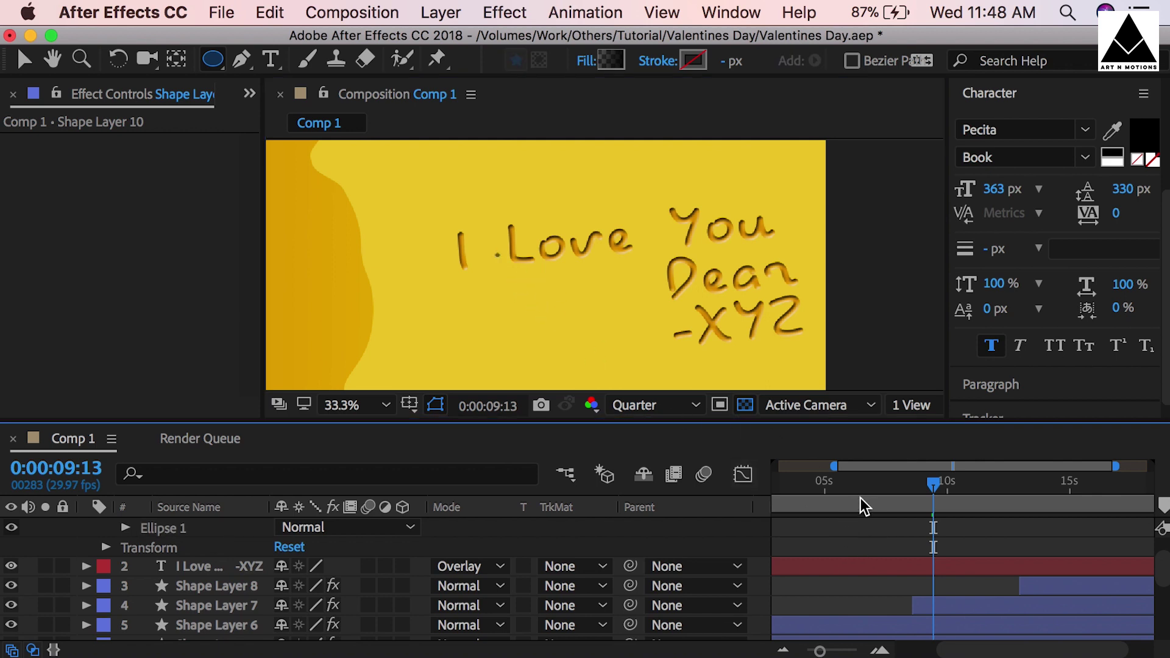
scroll(860, 499, "up", 2)
left_click(909, 527)
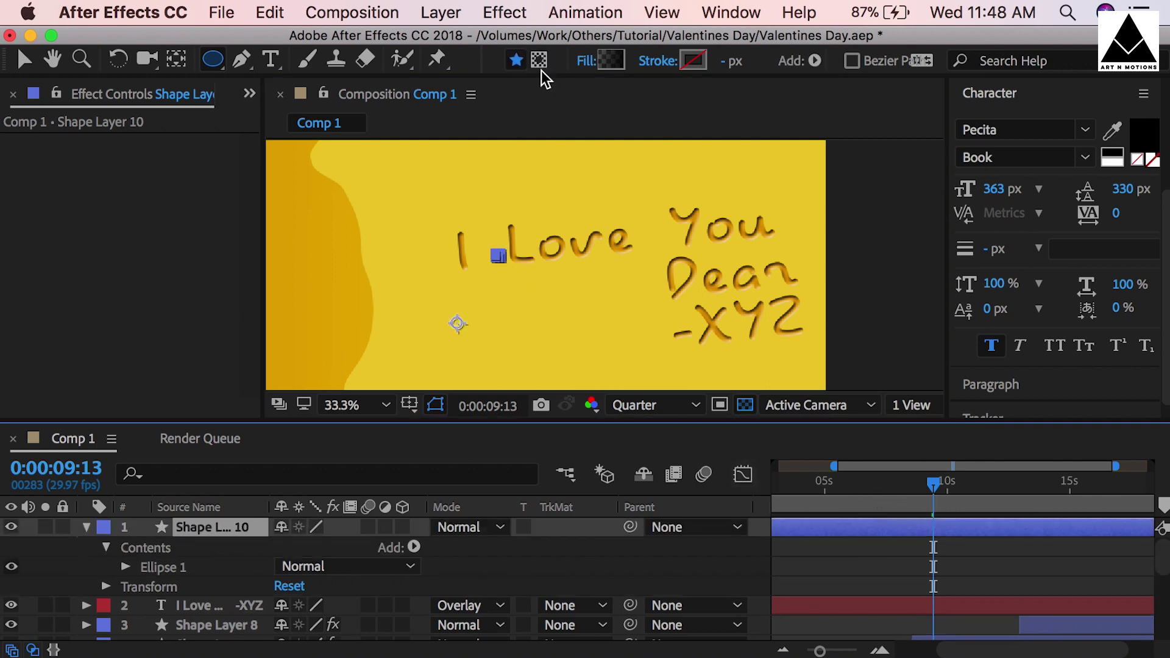
left_click(586, 62)
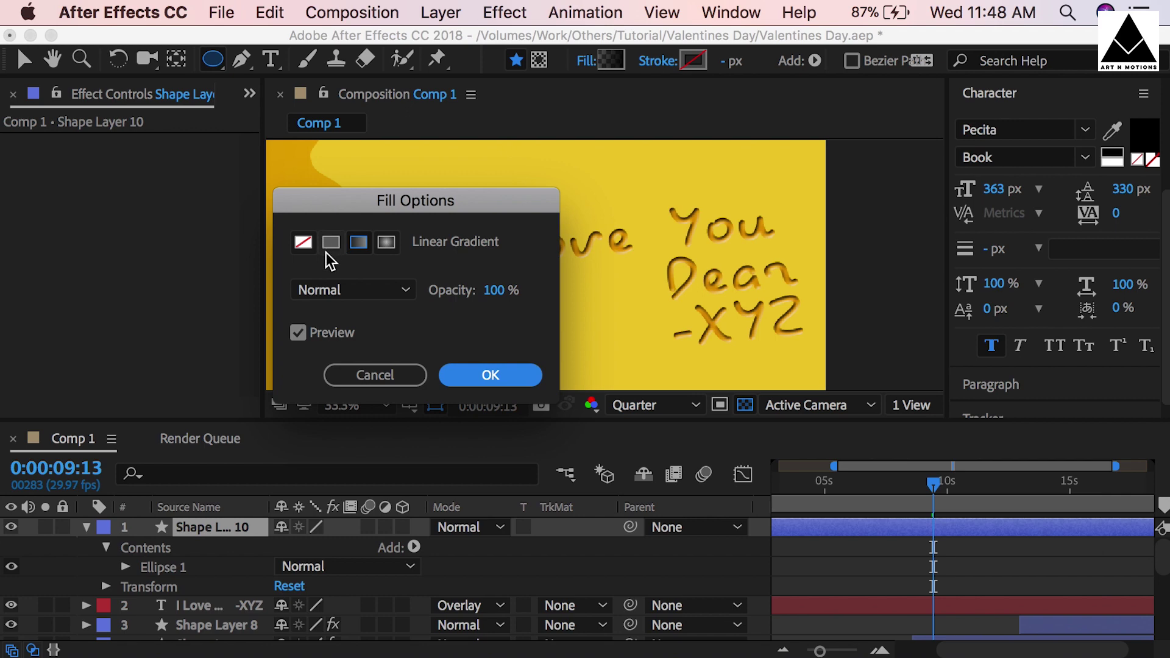
left_click(331, 242)
left_click(490, 375)
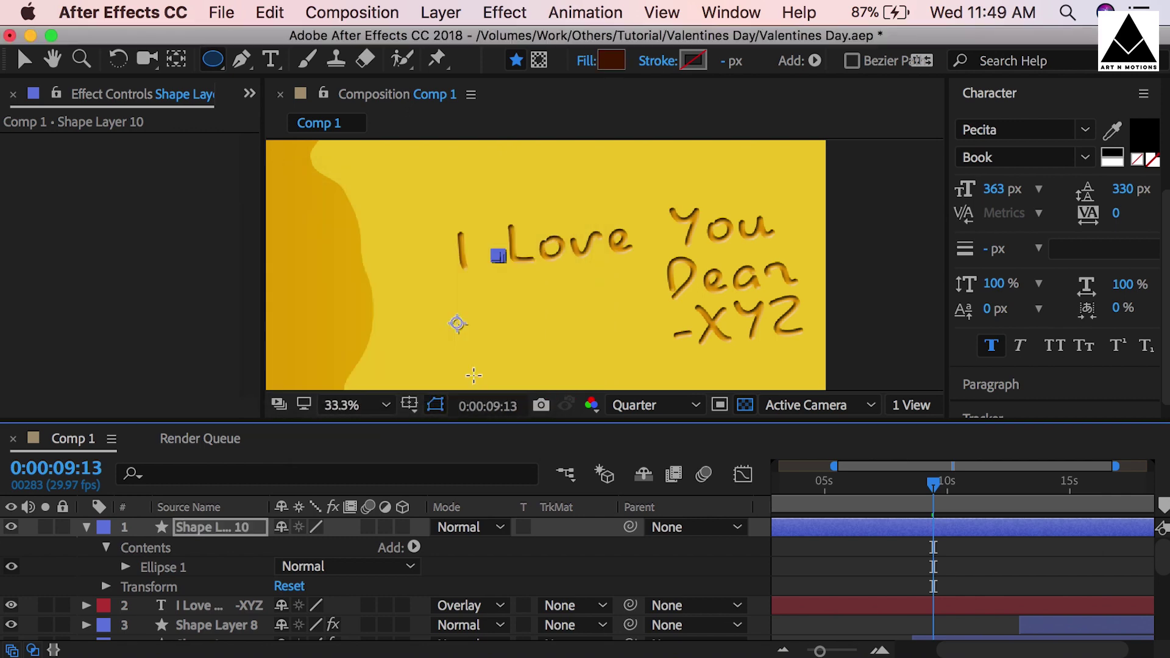
Step: Scatter dozens of small ellipses of varying size around all three lines of lettering on the same shape layer
mouse_move(495, 254)
left_mouse_down()
mouse_move(535, 274)
mouse_move(550, 267)
left_mouse_up()
left_click_drag(531, 240, 566, 235)
left_click_drag(469, 232, 476, 238)
left_click_drag(451, 252, 473, 267)
left_click_drag(622, 222, 628, 227)
left_click_drag(647, 235, 654, 240)
mouse_move(661, 209)
left_mouse_down()
mouse_move(683, 236)
mouse_move(695, 205)
left_mouse_up()
mouse_move(727, 209)
left_mouse_down()
mouse_move(766, 214)
mouse_move(784, 232)
left_mouse_up()
left_click_drag(750, 237, 736, 237)
left_click_drag(713, 221, 690, 252)
left_click_drag(501, 233, 506, 237)
left_click_drag(466, 249, 442, 241)
left_click_drag(660, 279, 666, 284)
mouse_move(679, 267)
left_mouse_down()
mouse_move(721, 251)
mouse_move(777, 257)
left_mouse_up()
left_click_drag(791, 264, 771, 289)
left_click_drag(707, 305, 696, 317)
left_click_drag(729, 319, 734, 324)
left_click_drag(744, 320, 802, 315)
left_click_drag(768, 327, 772, 332)
left_click_drag(701, 323, 697, 346)
left_click_drag(741, 336, 778, 345)
left_click_drag(749, 351, 753, 355)
left_click_drag(645, 295, 649, 299)
left_click_drag(580, 276, 588, 280)
left_click_drag(609, 271, 598, 282)
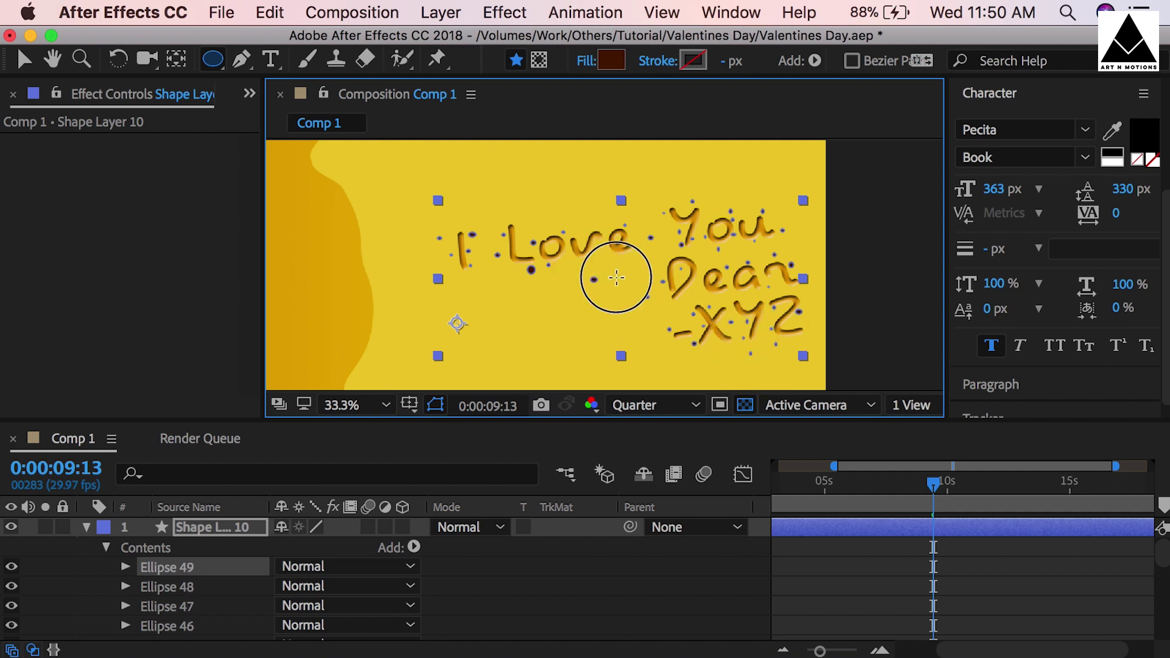
left_click_drag(602, 167, 609, 172)
left_click_drag(416, 184, 420, 188)
left_click_drag(501, 283, 506, 288)
left_click_drag(571, 314, 575, 318)
left_click_drag(612, 308, 616, 313)
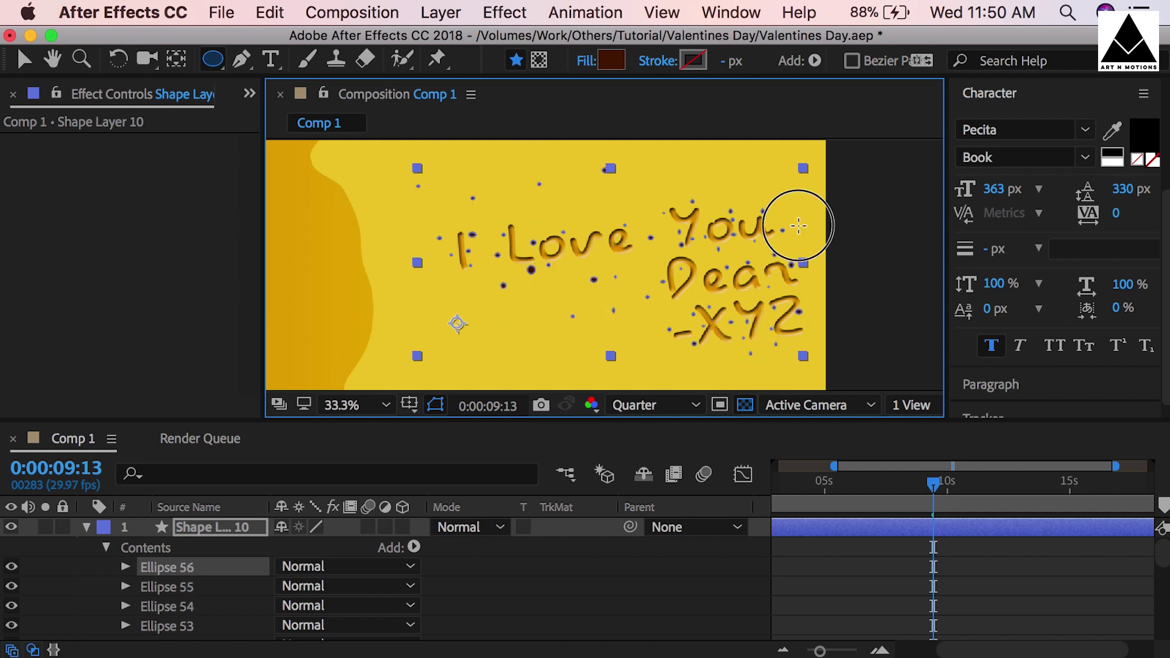
left_click_drag(797, 225, 800, 230)
left_click_drag(805, 242, 810, 246)
left_click_drag(814, 292, 818, 296)
left_click_drag(791, 362, 794, 366)
Step: Change the fill of the scattered ellipses to a dark golden brown with a 44° hue
left_click(991, 547)
left_click(971, 523)
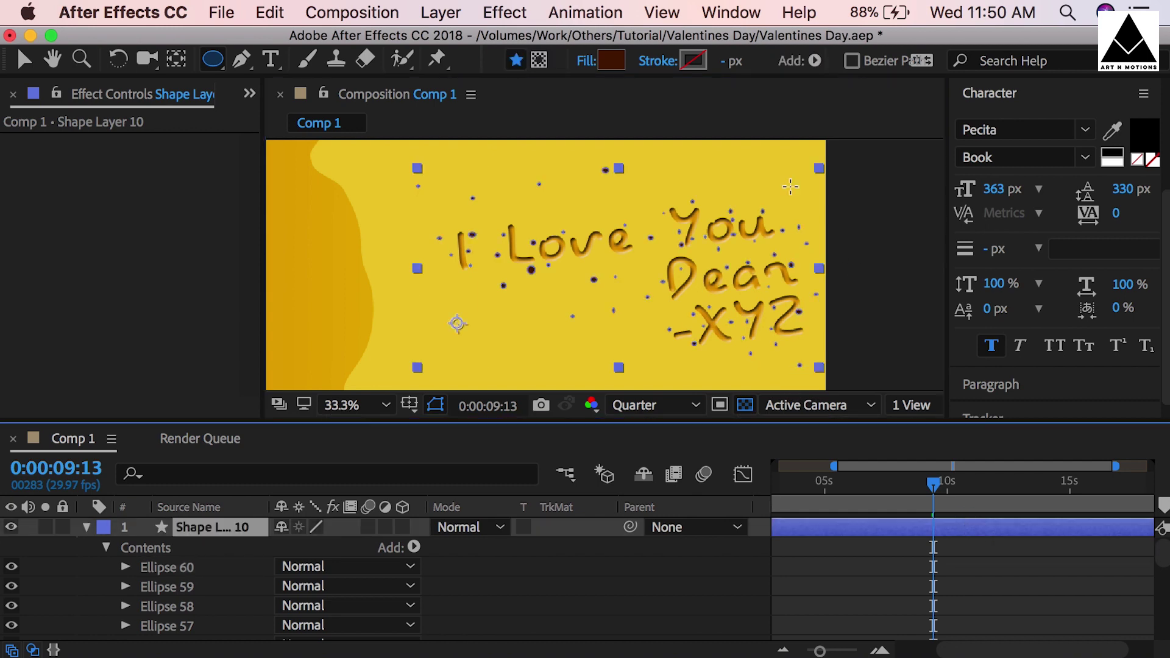
left_click(611, 60)
left_click(590, 533)
left_click(774, 279)
left_click(1006, 560)
left_click(991, 528)
left_click(611, 60)
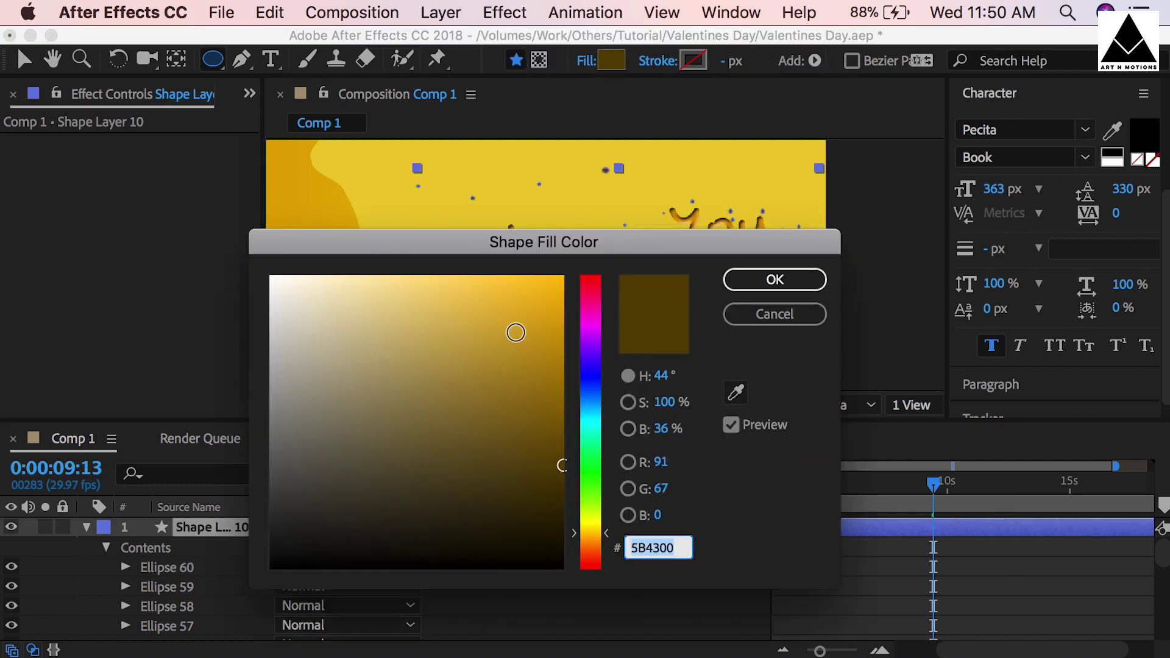
left_click_drag(550, 433, 556, 408)
left_click(775, 279)
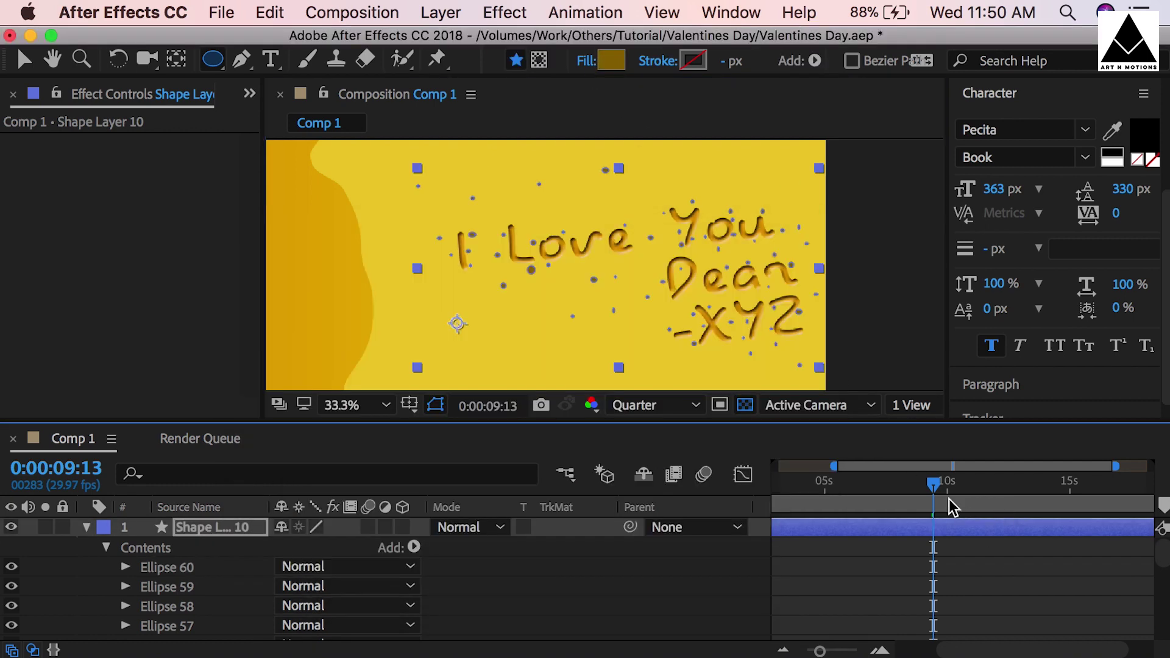
Step: Apply the Roughen Edges effect to the scattered ellipse layer
scroll(1018, 266, "up", 5)
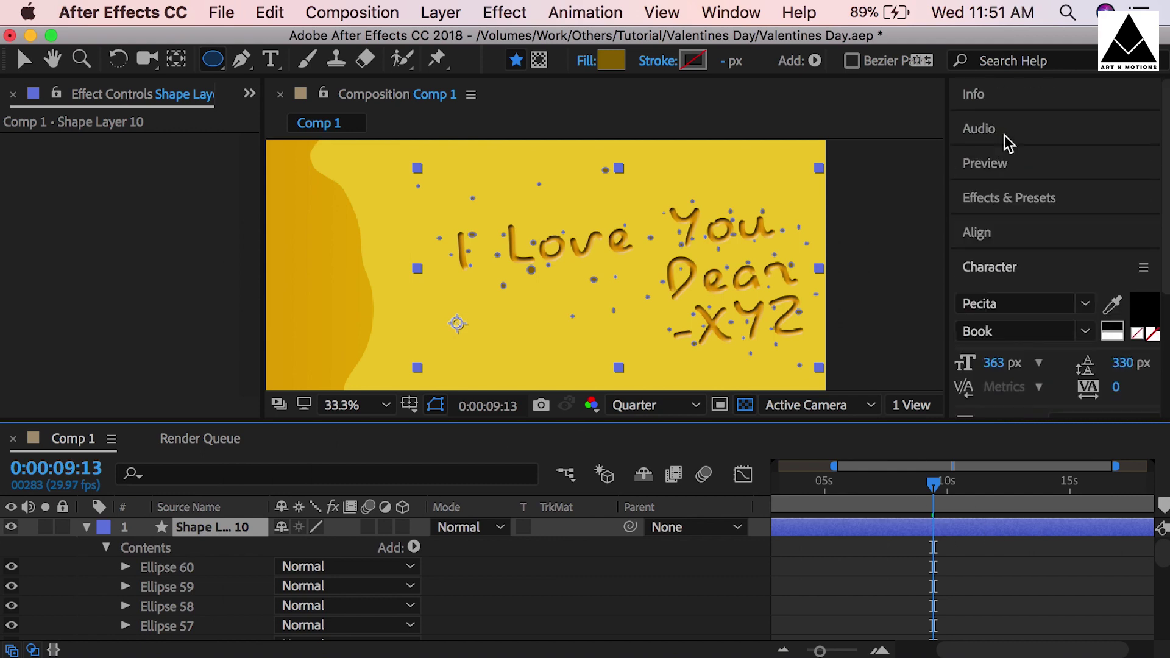
left_click(1014, 198)
left_click_drag(1039, 296, 940, 523)
key("v")
left_click(971, 559)
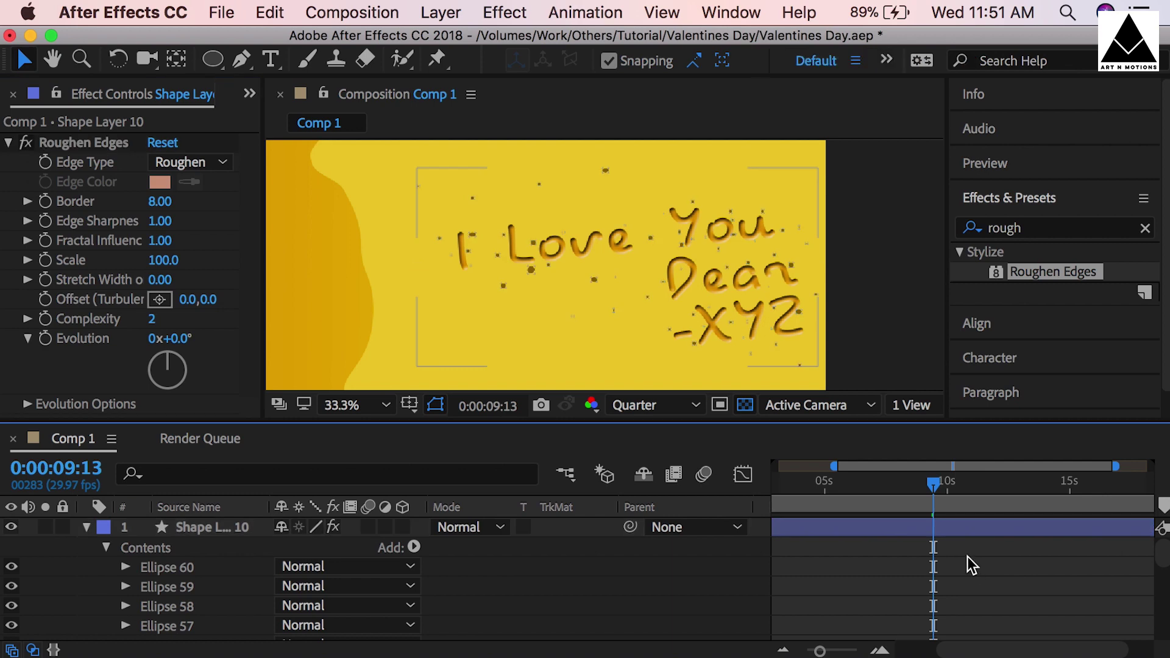
Step: Set Roughen Edges on the ellipse layer to a Border of 10.20 and an Edge Sharpness of 5
scroll(567, 311, "up", 2)
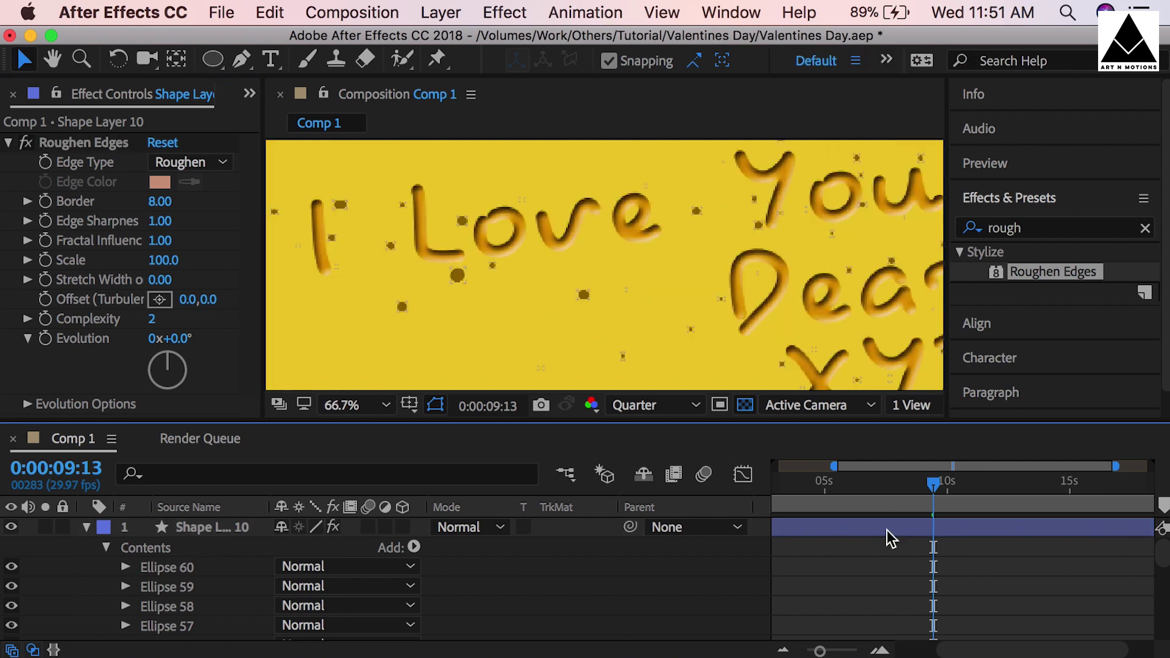
left_click(884, 528)
left_click_drag(159, 201, 195, 210)
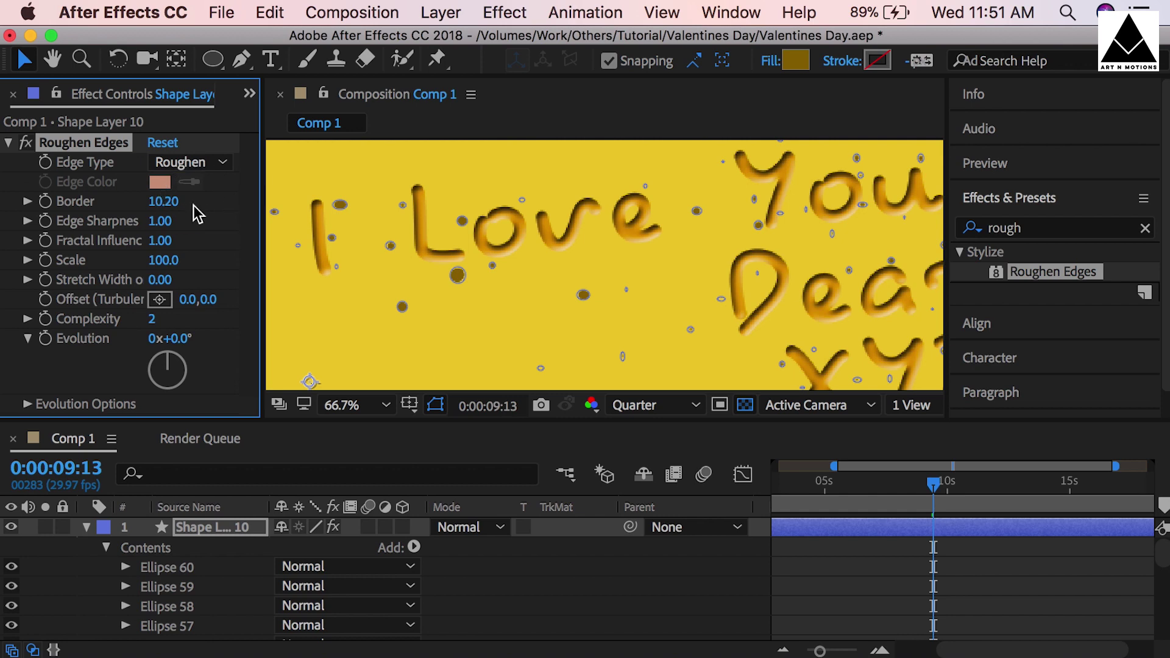
type("5")
key("Return")
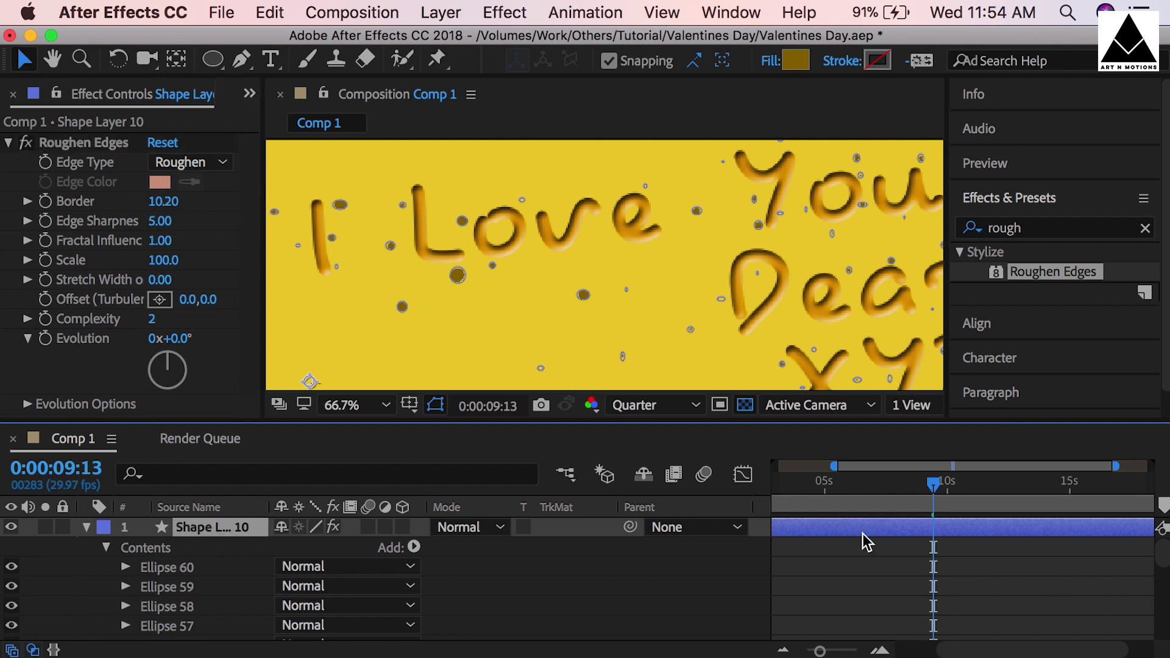
Step: Add a Bevel and Emboss layer style to the ellipse layer and set its direction to Down
right_click(896, 536)
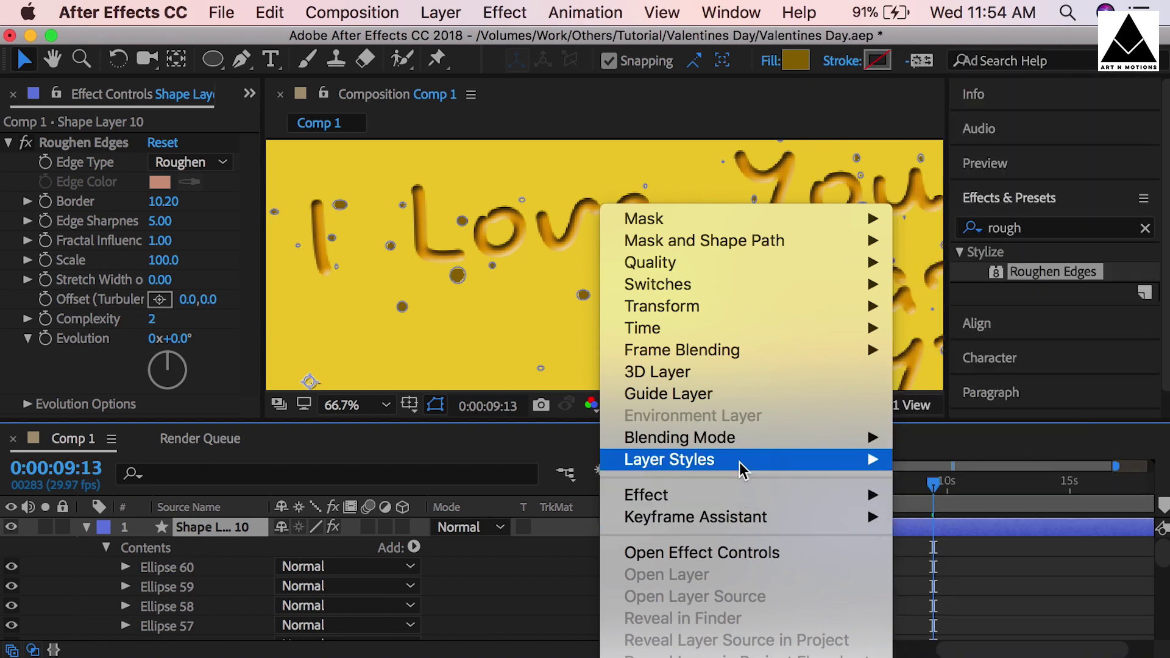
mouse_move(744, 471)
left_click(1005, 554)
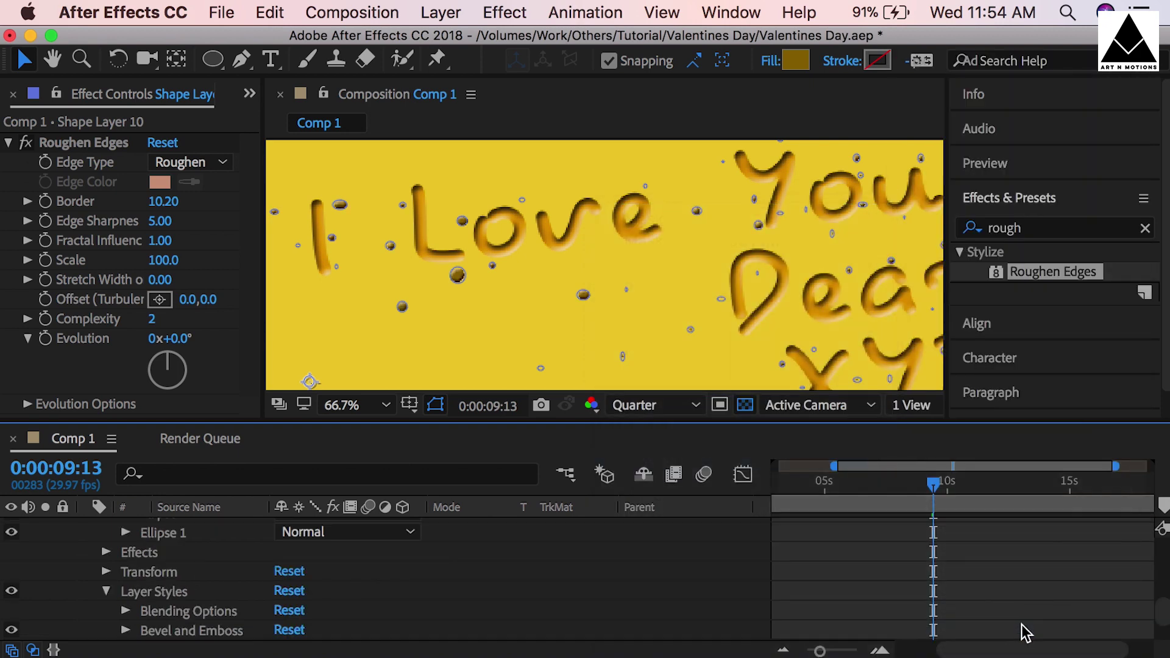
scroll(181, 610, "down", 4)
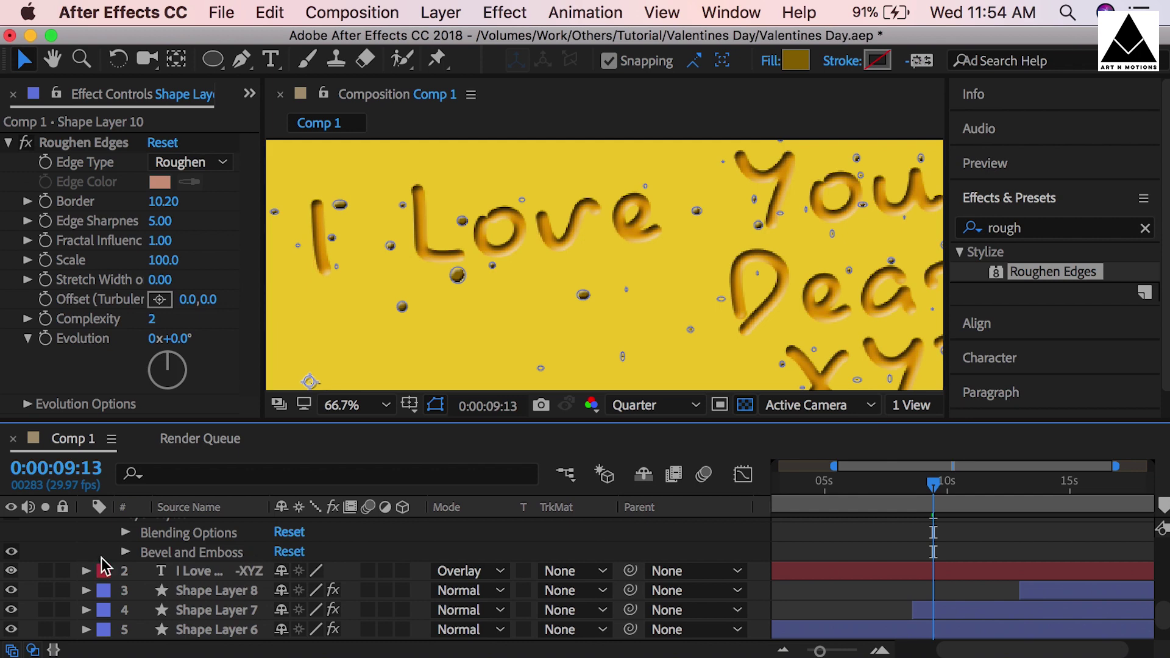
left_click(126, 554)
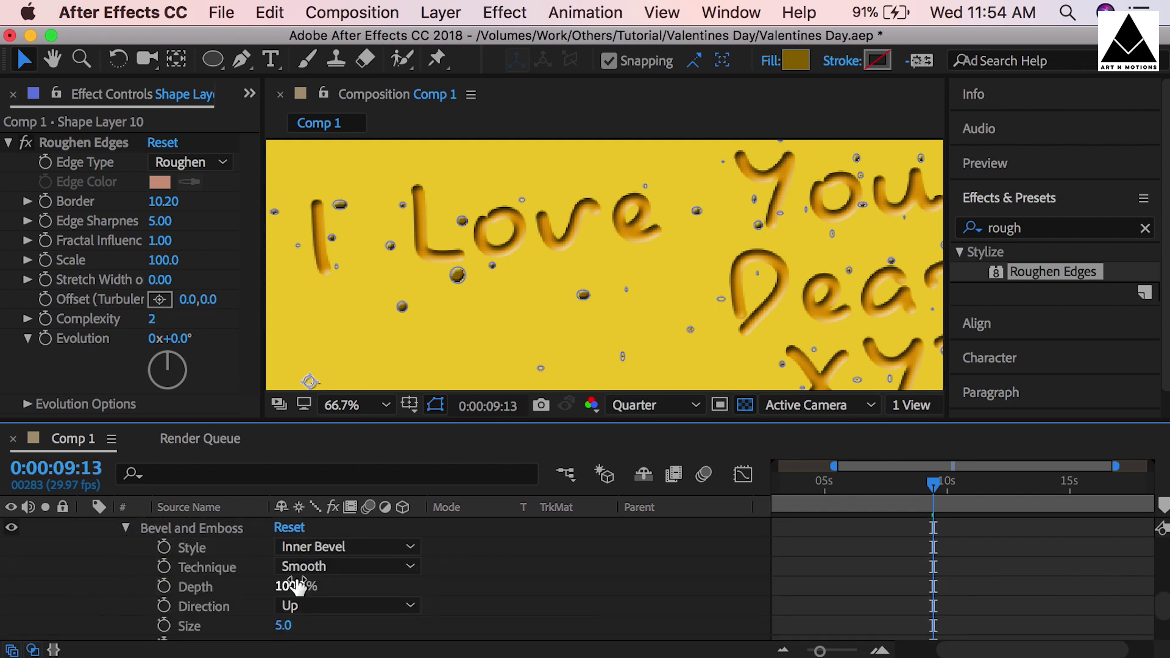
left_click(353, 610)
left_click(352, 648)
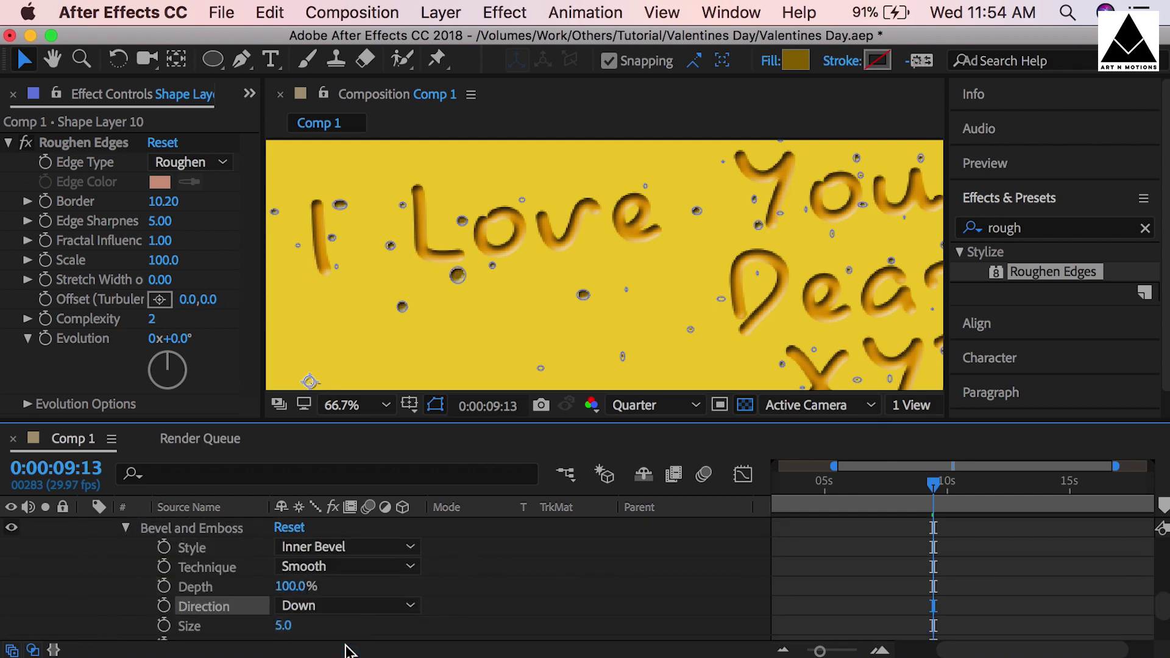
Step: Set the ellipse layer's Bevel and Emboss size to 10 and its depth to 52%
left_click(519, 590)
scroll(442, 592, "down", 2)
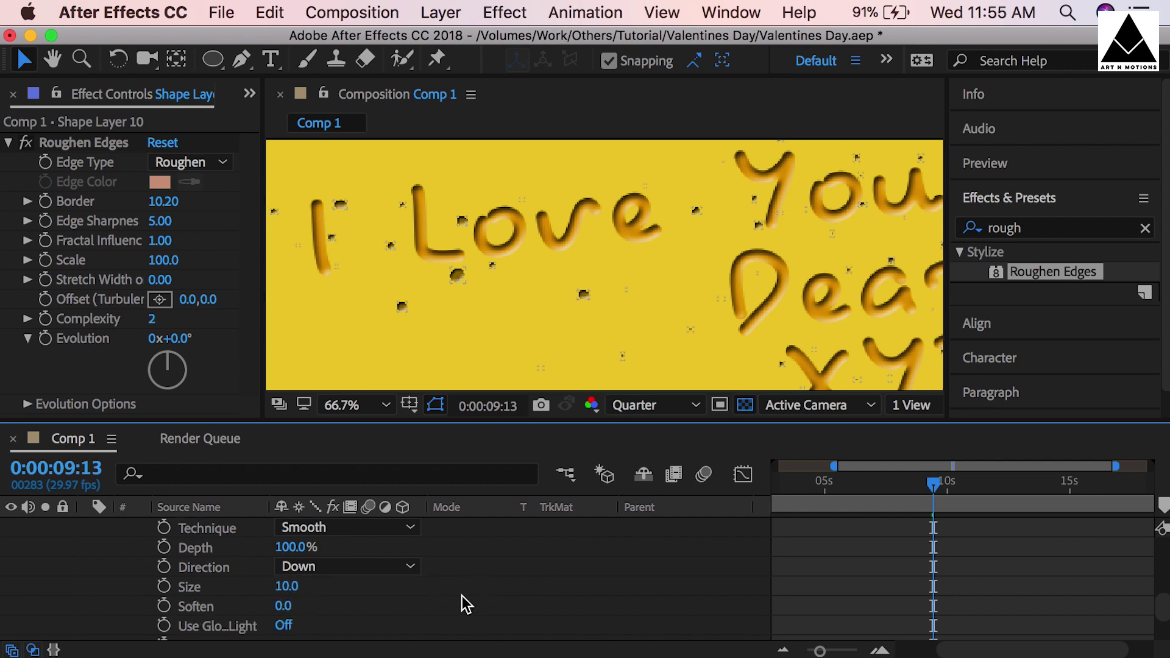
scroll(468, 606, "up", 3)
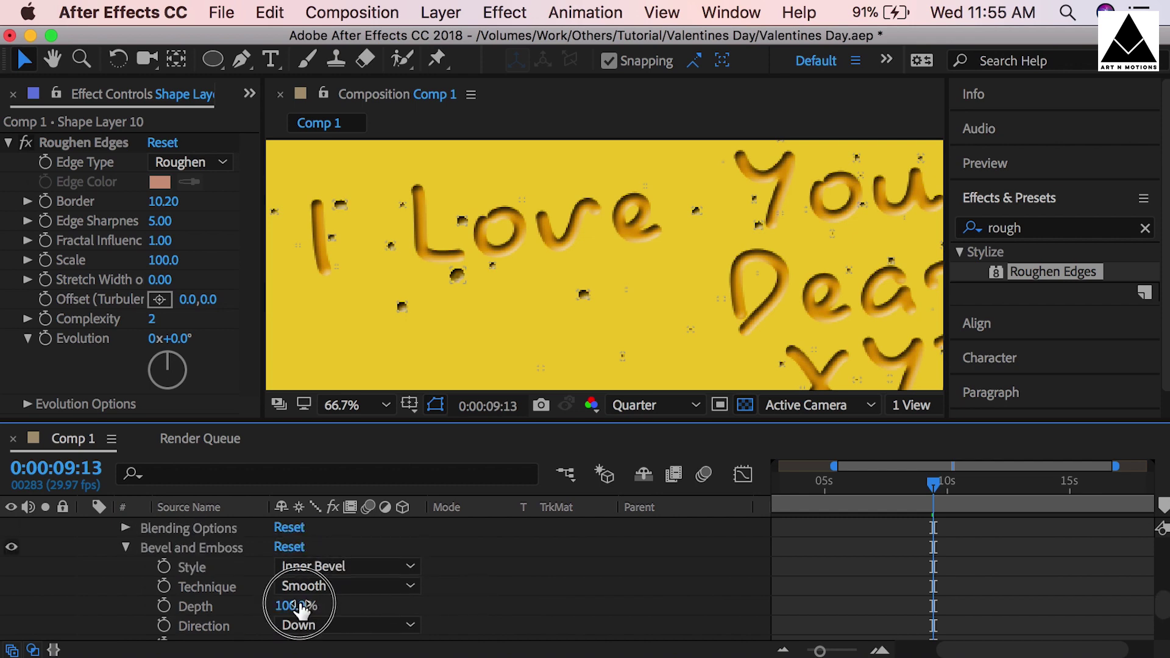
left_click_drag(301, 609, 250, 613)
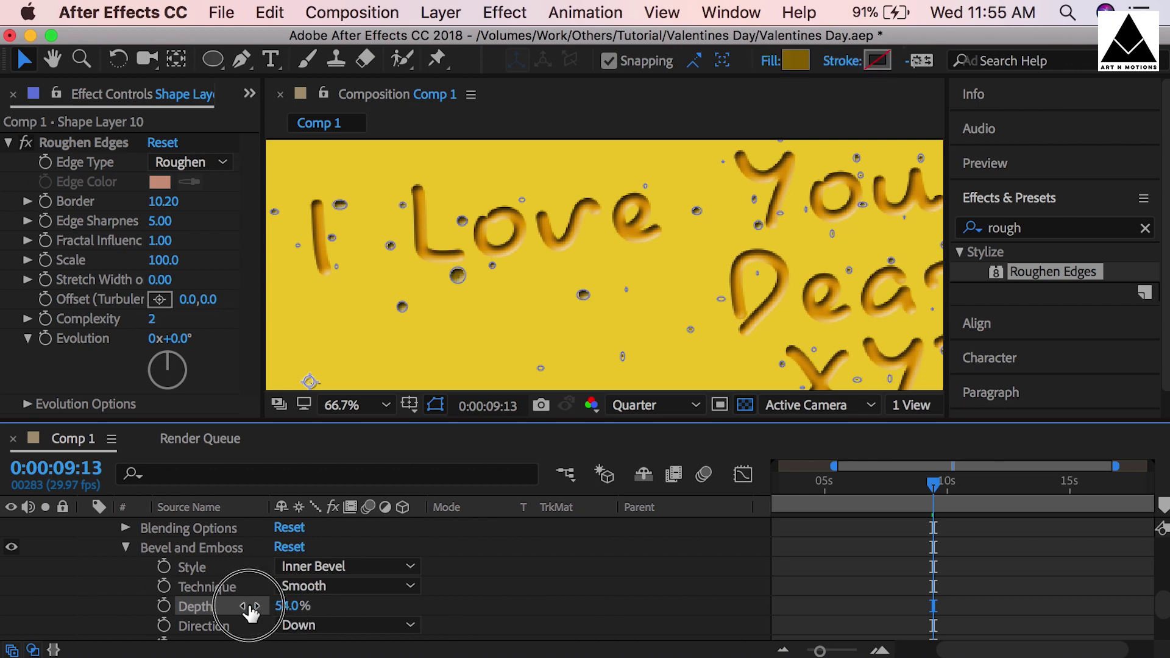
left_click(500, 603)
scroll(547, 587, "down", 3)
scroll(658, 296, "down", 2)
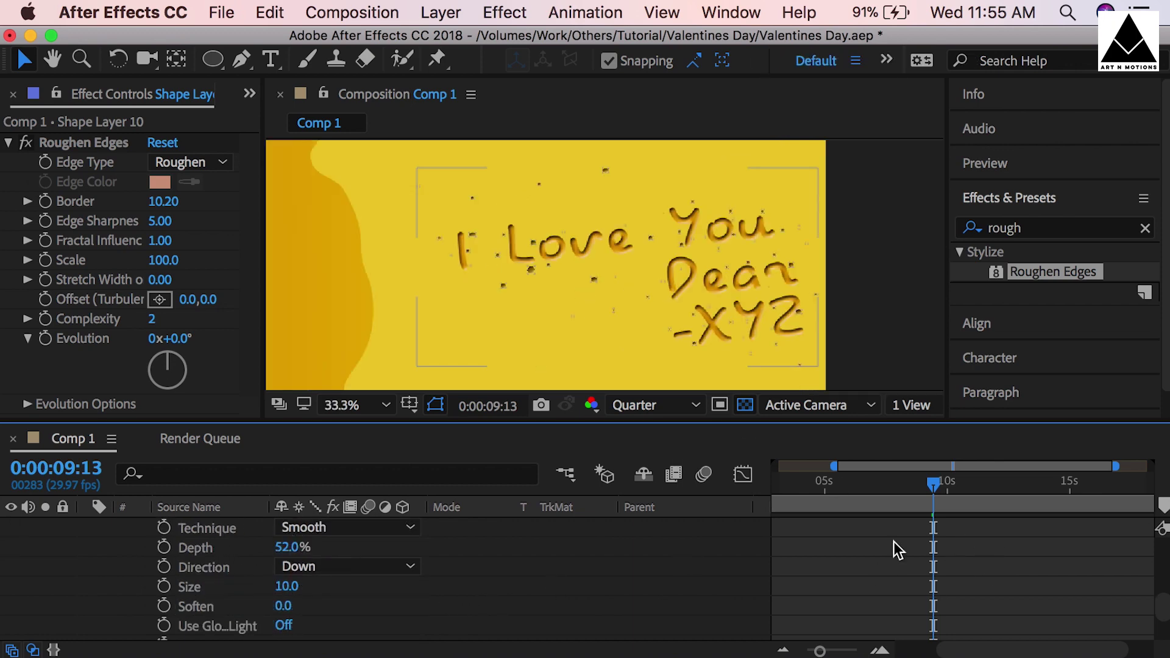
Step: Re-enable Add Grain and Fractal Noise on the medium yellow solid
scroll(905, 542, "down", 10)
left_click(853, 630)
left_click_drag(26, 142, 26, 163)
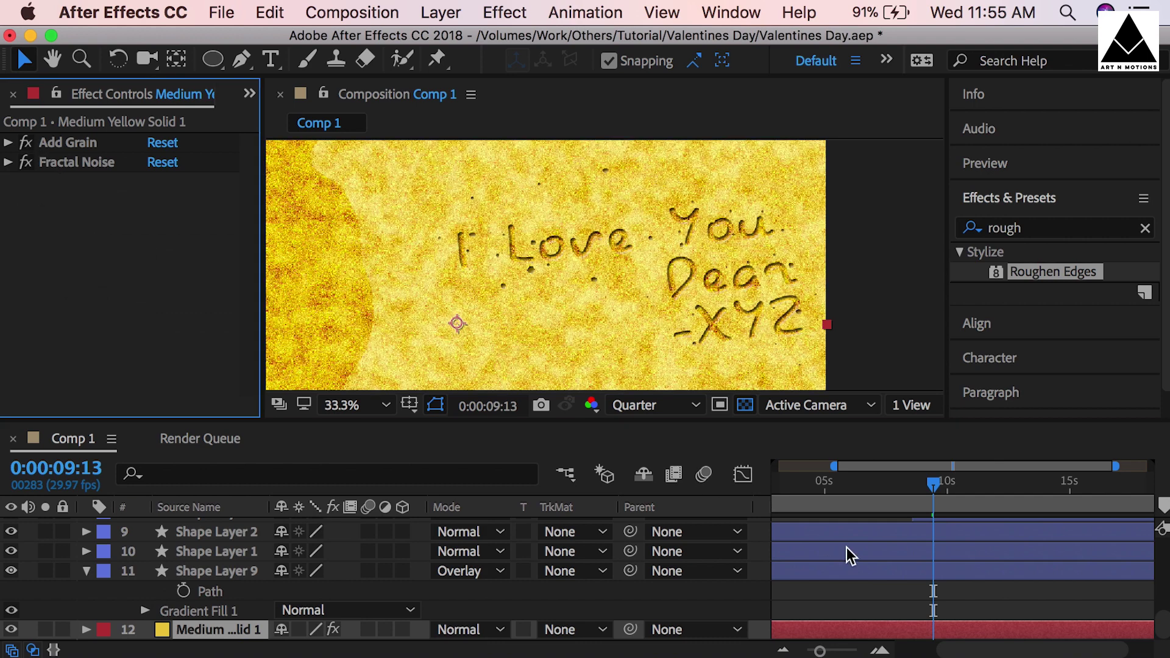
Step: Set the ellipse layer's blending mode to Overlay and the preview resolution to Full
scroll(961, 549, "up", 15)
left_click(945, 527)
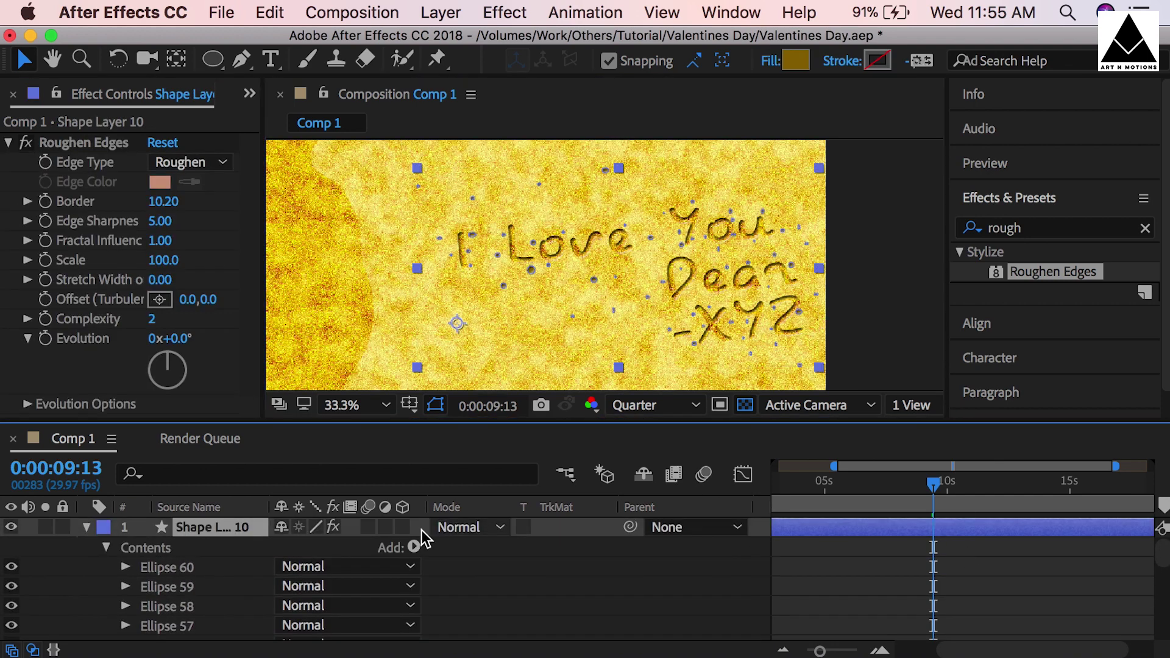
left_click(463, 527)
left_click(541, 528)
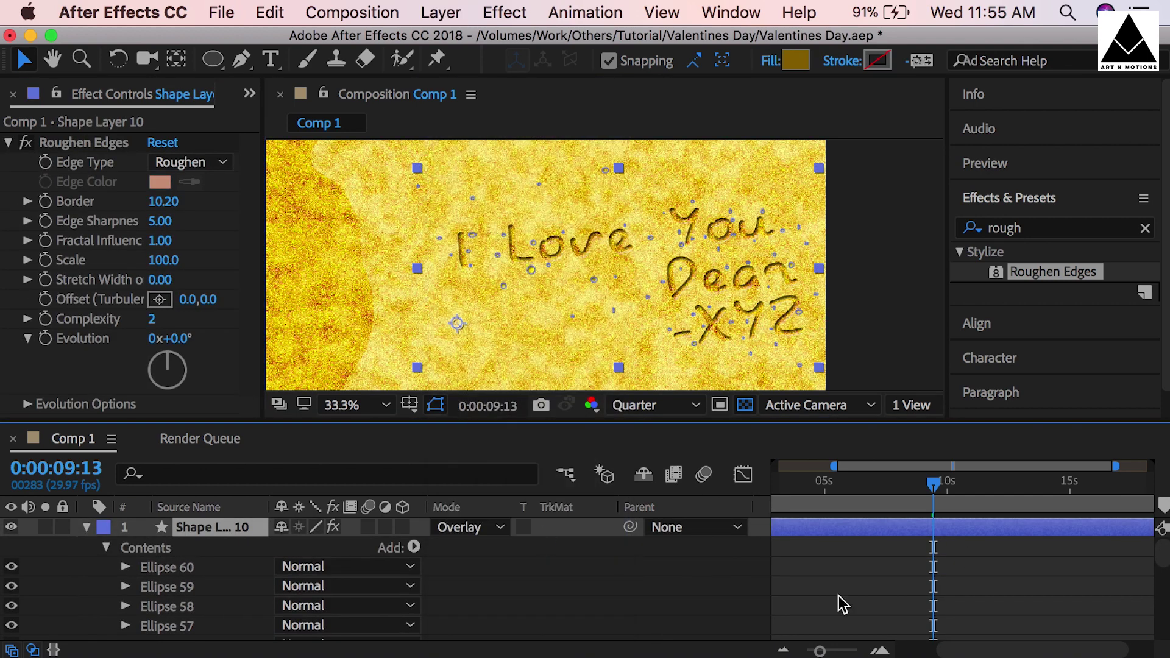
left_click(975, 584)
left_click(653, 406)
left_click(661, 462)
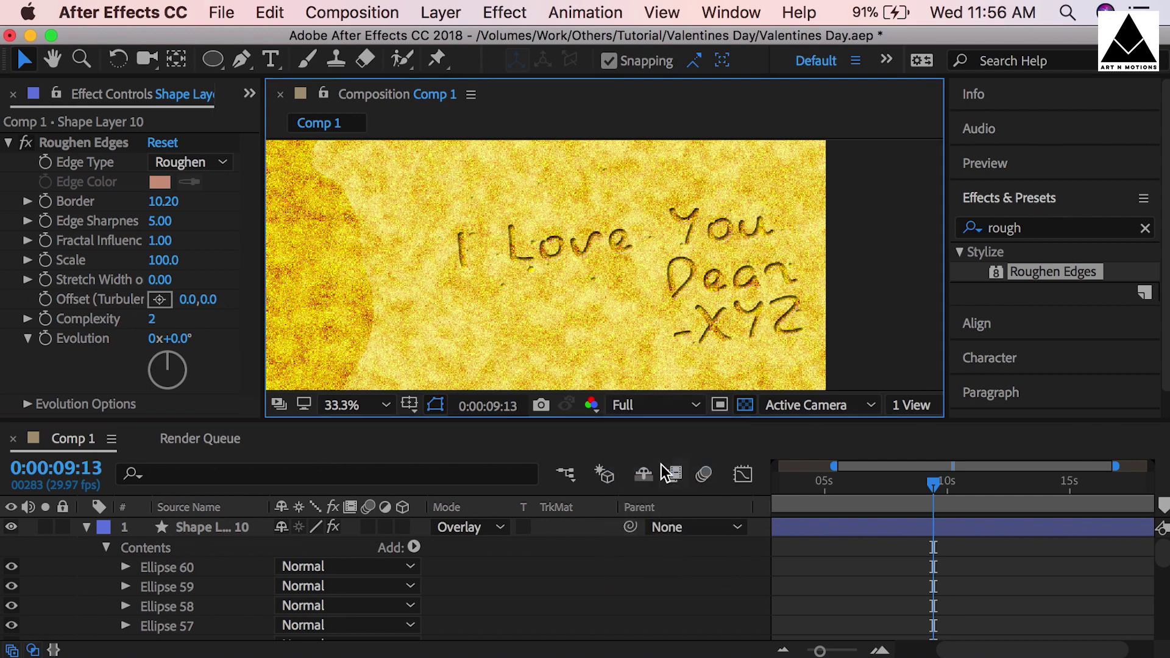
Step: Raise the ellipse layer's Bevel and Emboss depth to 117% and save the project
left_click(707, 528)
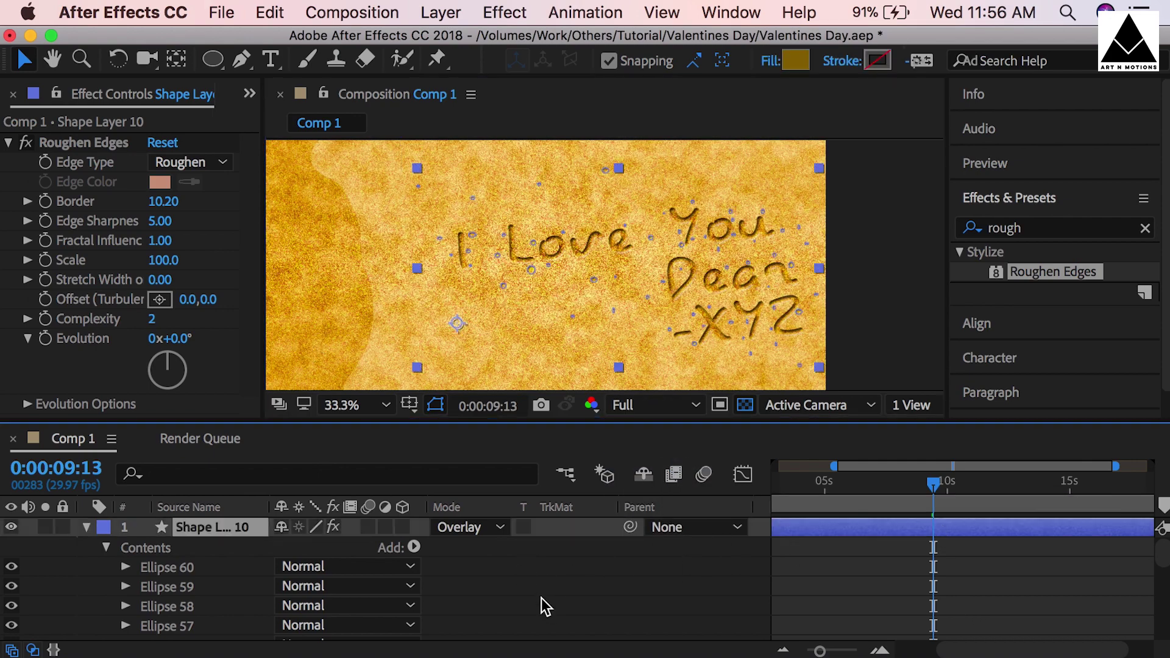
scroll(293, 577, "down", 10)
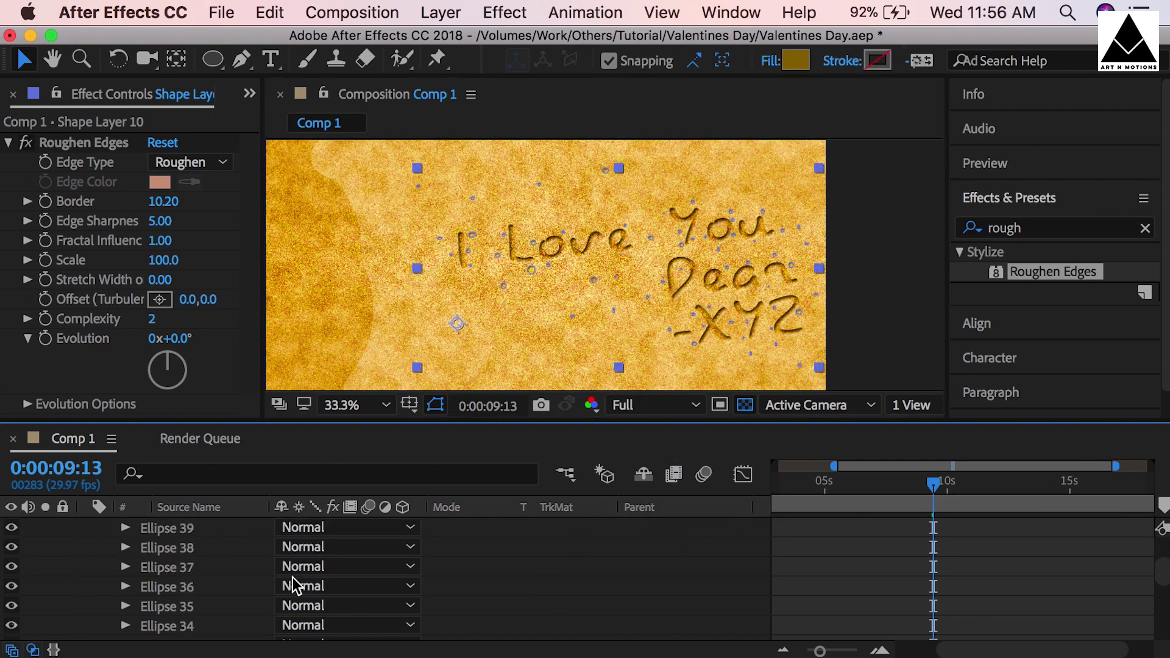
scroll(293, 576, "down", 15)
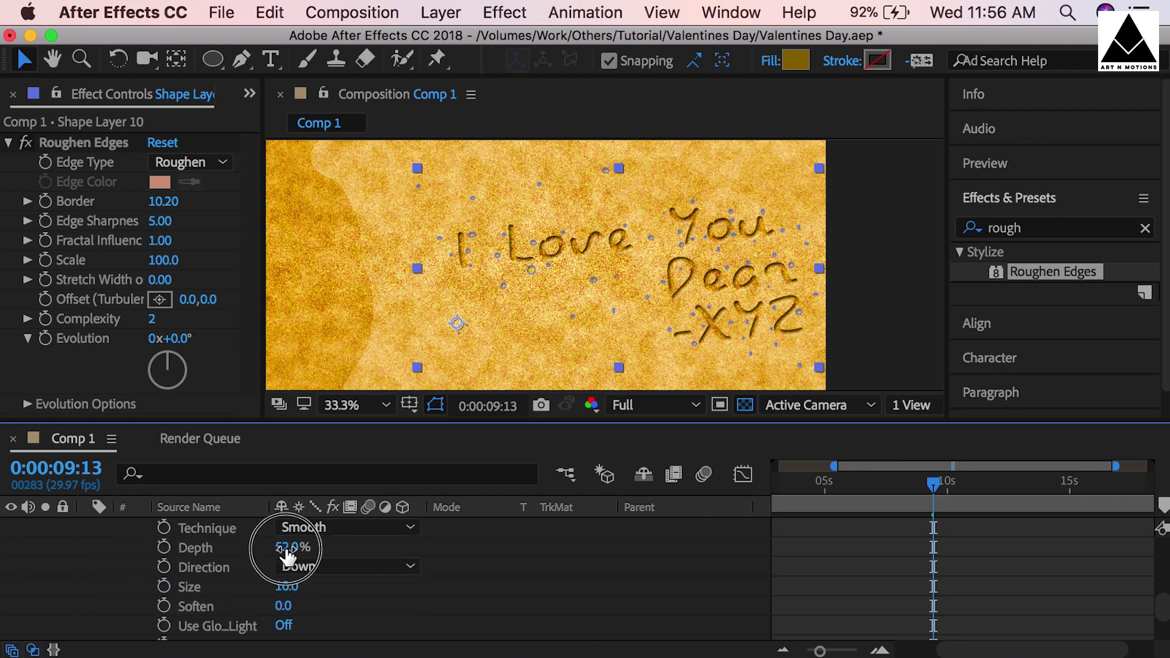
left_click_drag(286, 556, 365, 555)
left_click(999, 580)
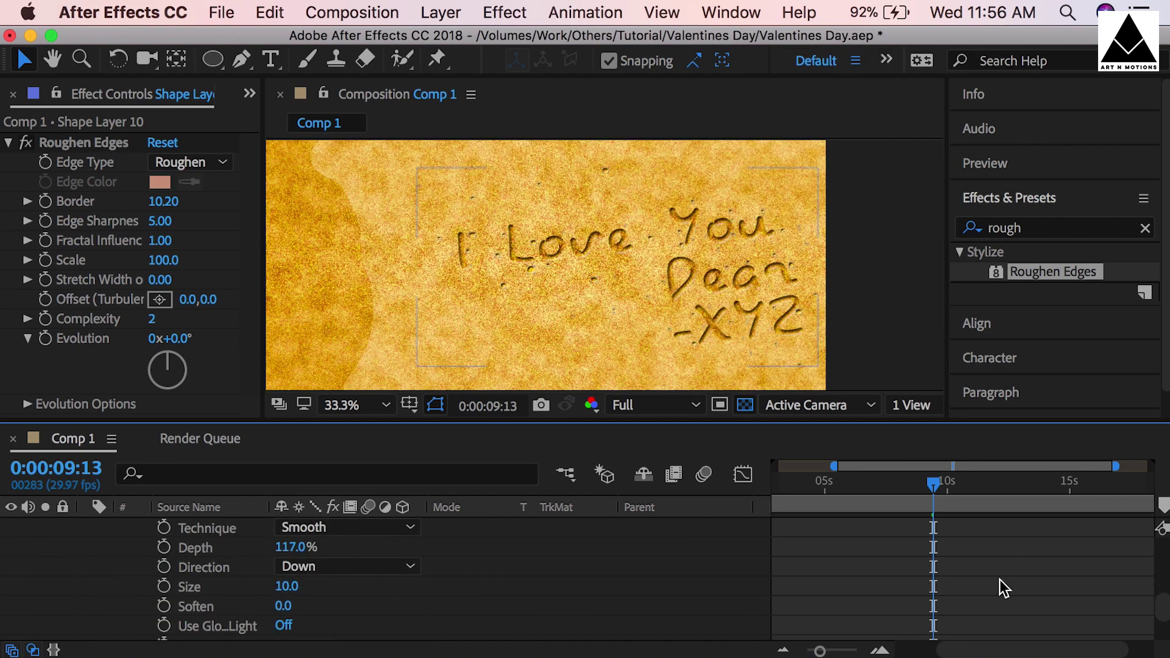
key("super+s")
Step: Rename the current composition to "Beach"
scroll(1005, 567, "up", 10)
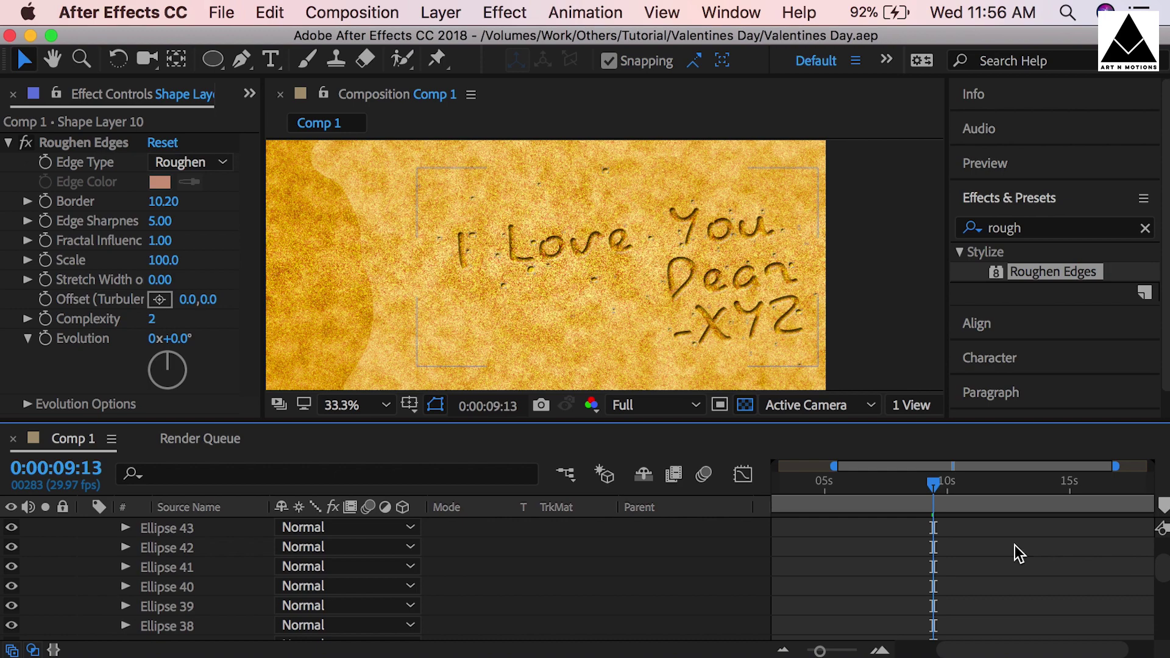
key("super+k")
type("Beach")
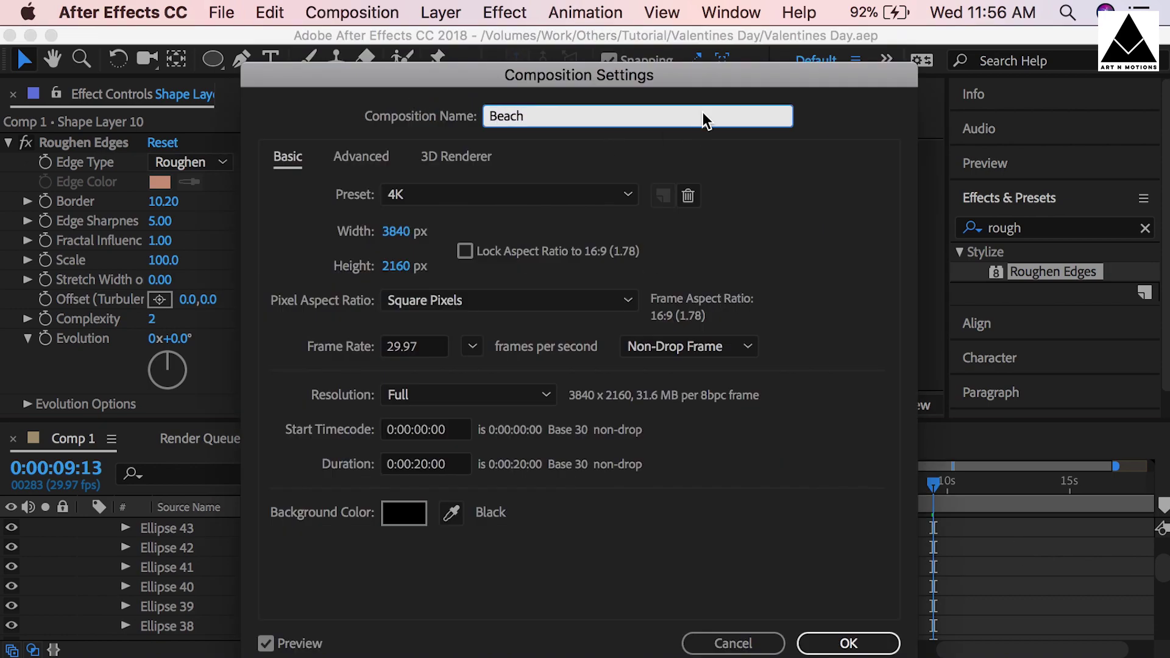
left_click(817, 643)
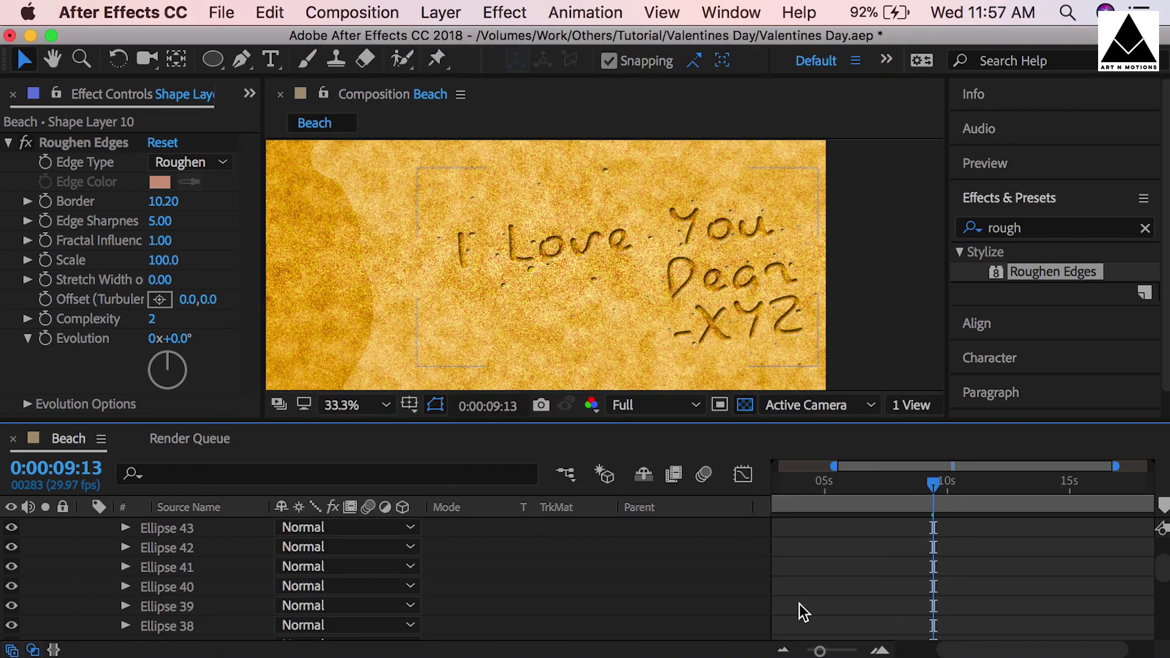
Step: Create a new composition named "Crab" with a width and height of 400 px
left_click(352, 12)
left_click(420, 76)
type("Crab")
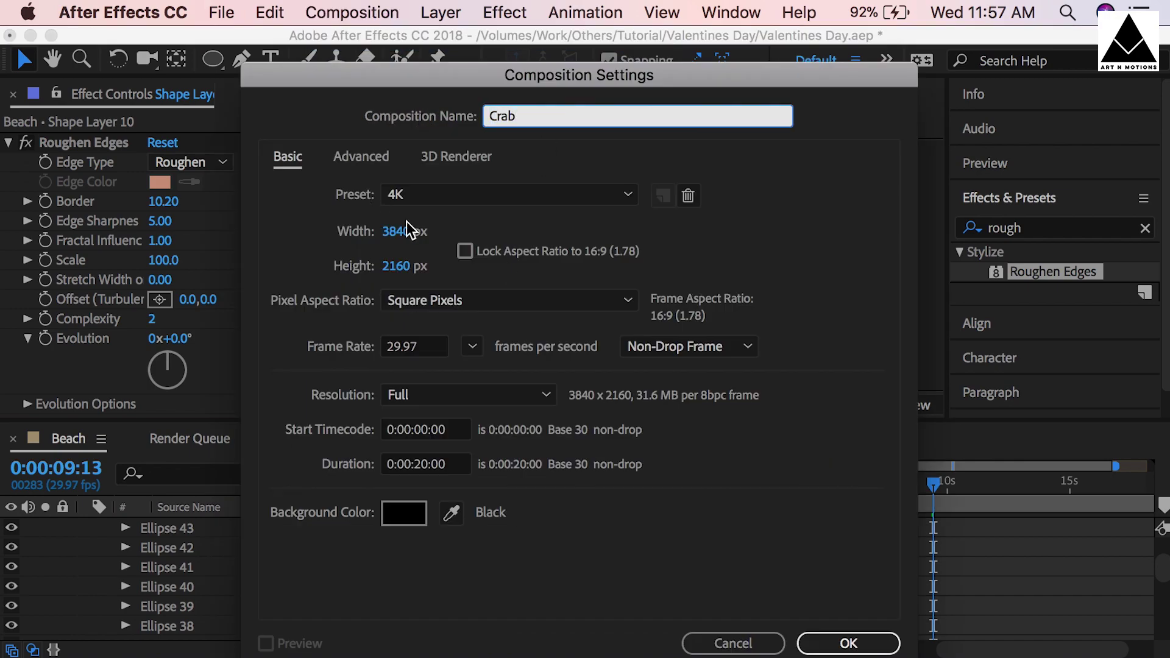
left_click(407, 231)
type("400")
key("Return")
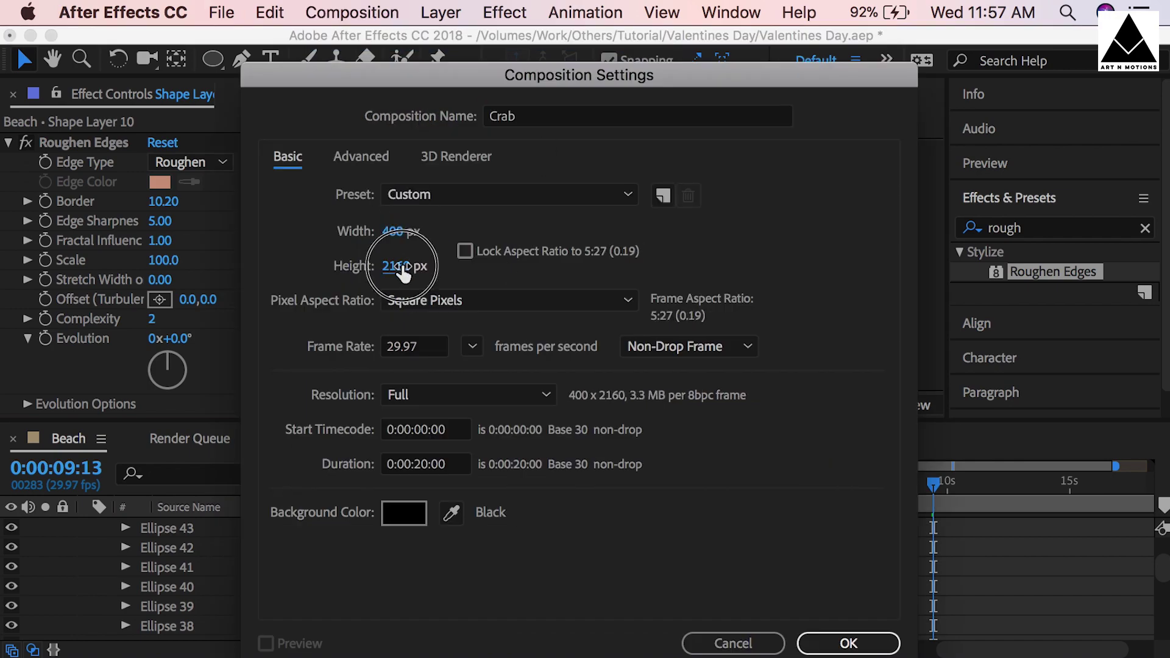
left_click(404, 267)
type("400")
left_click(849, 643)
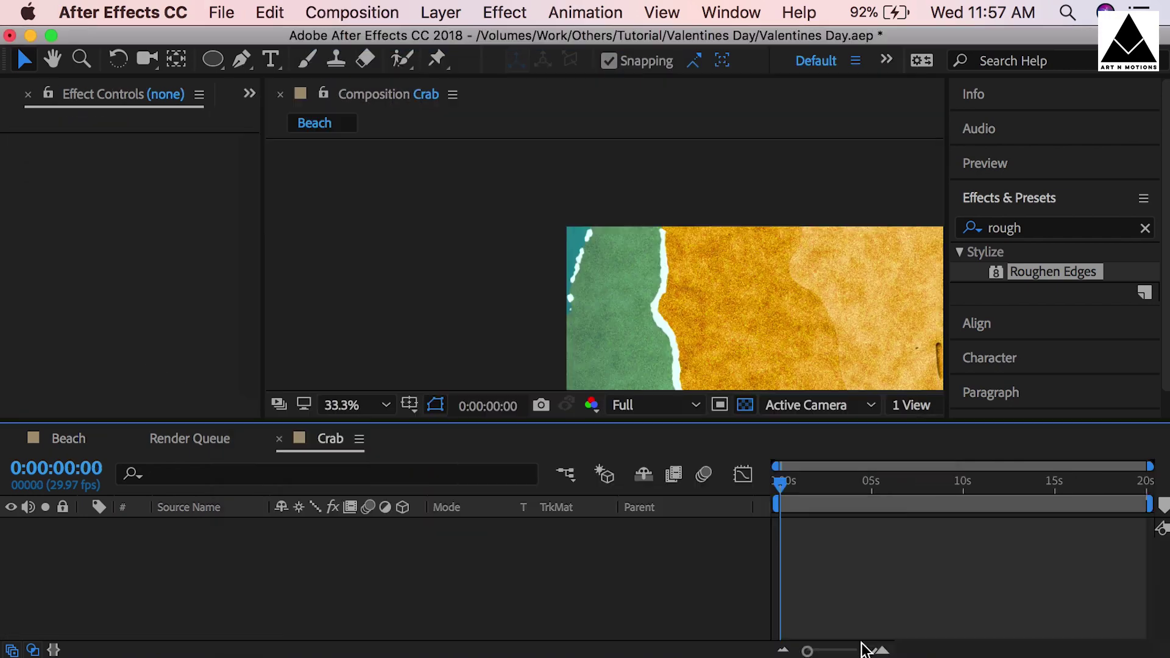
Step: Draw a small rounded rectangle near the centre of the Crab composition on a new shape layer
key("period")
key("period")
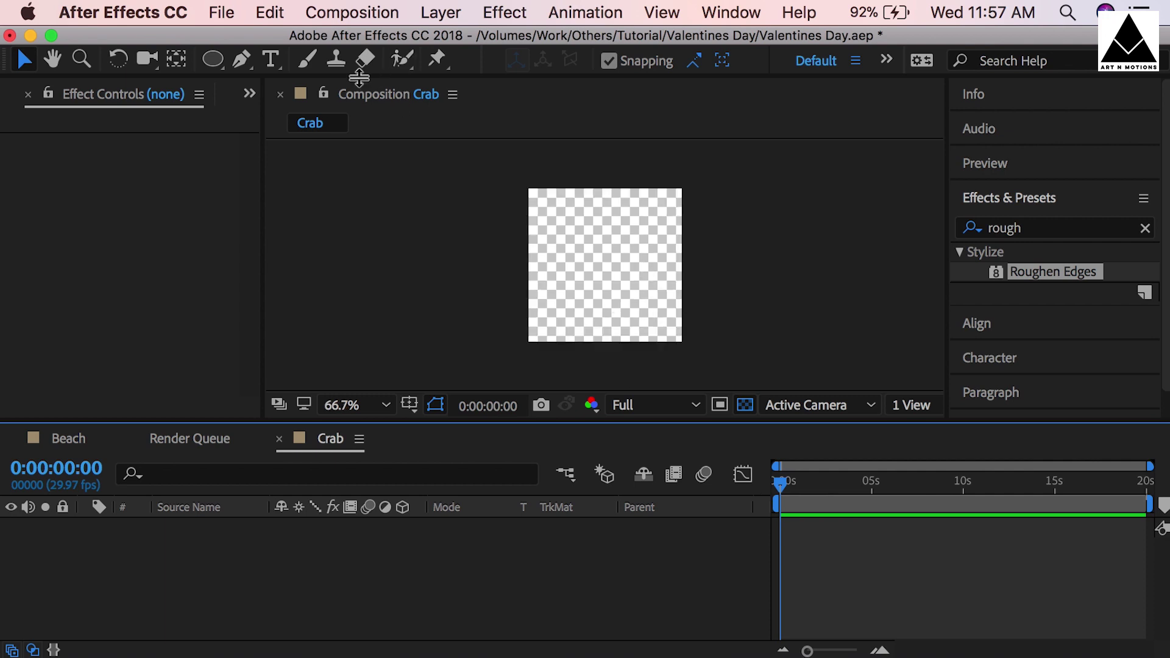
left_click_drag(214, 57, 289, 104)
left_click_drag(579, 248, 634, 284)
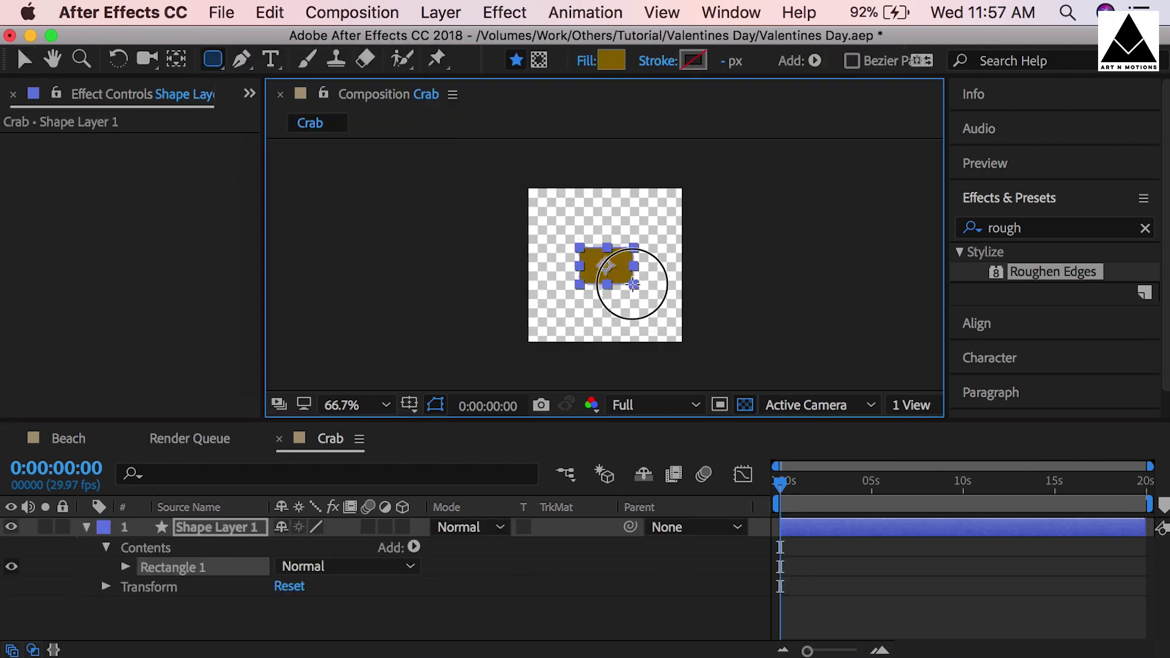
Step: Change the rounded rectangle's fill to a dark red through two rounds of colour adjustment
left_click(612, 59)
left_click(591, 548)
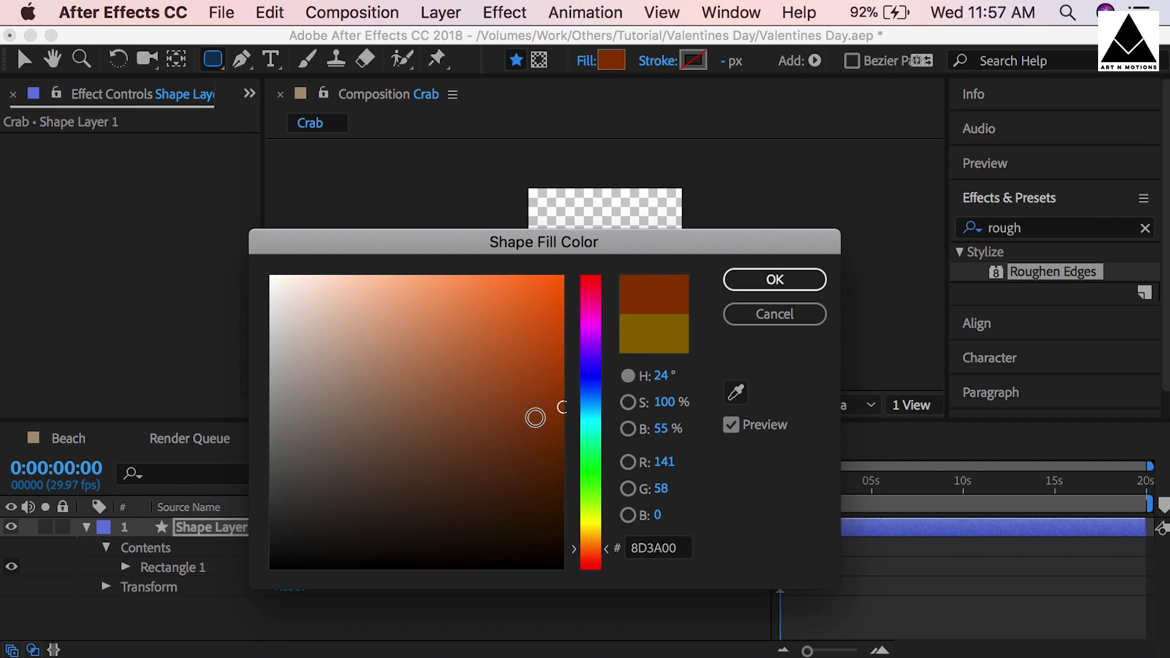
left_click(561, 428)
key("Return")
left_click(612, 59)
left_click(594, 560)
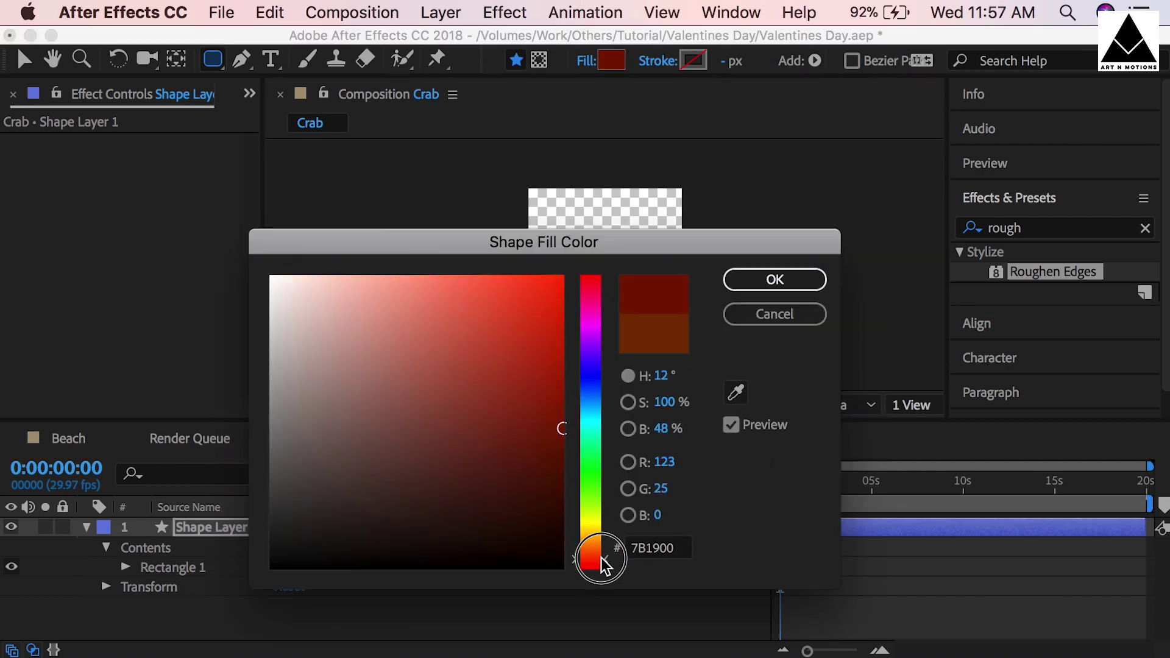
left_click(775, 279)
Step: Set the rounded rectangle's path roundness to 42 to give the crab body rounder corners
key("period")
key("period")
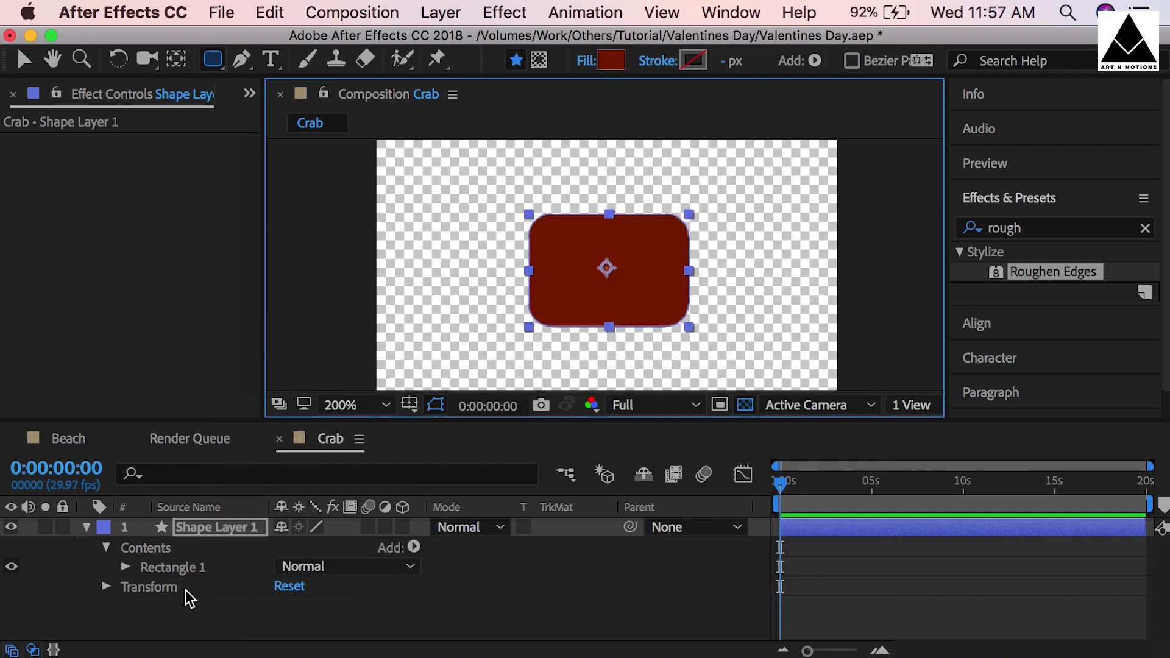
left_click(125, 567)
left_click(176, 611)
left_click(146, 575)
left_click_drag(293, 630, 309, 634)
left_click(617, 571)
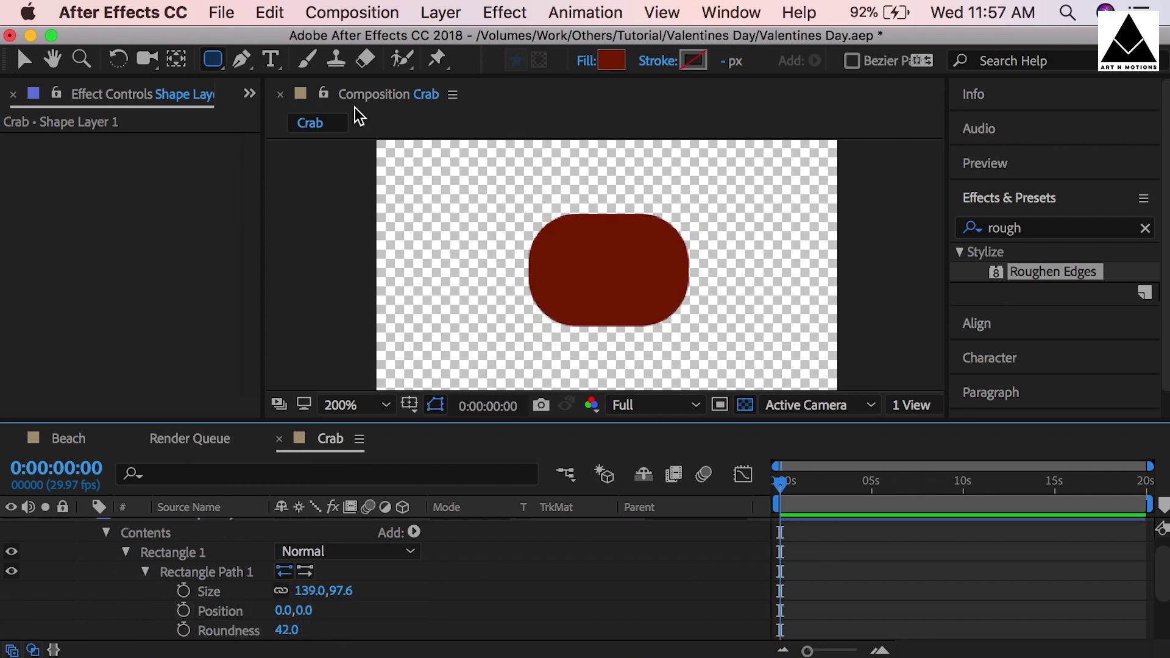
Step: Draw a thin, pointed four-point leg with the Pen tool on a new shape layer, starting at the body's upper-right edge
key("g")
left_click(665, 226)
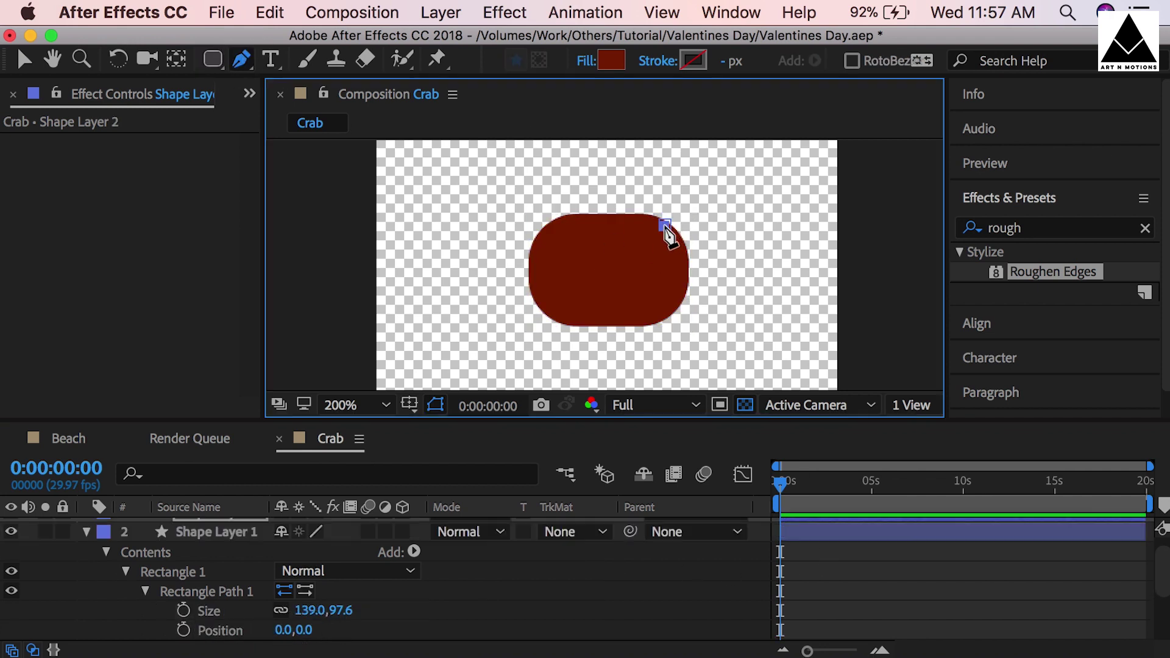
left_click(700, 208)
left_click(745, 215)
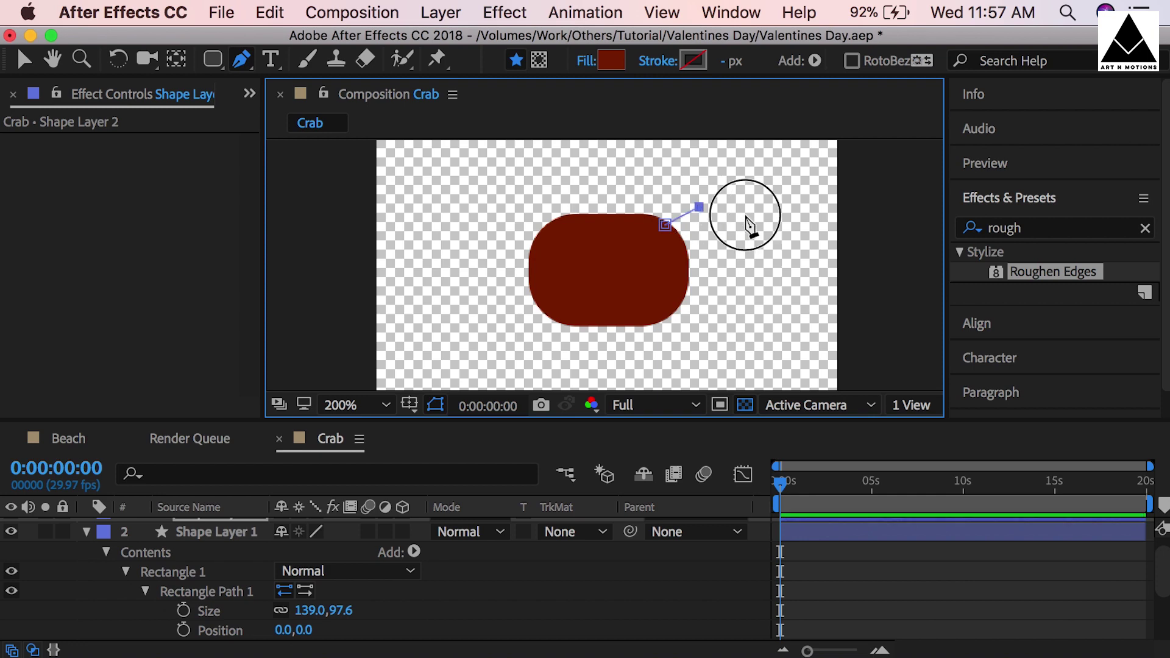
left_click(704, 218)
left_click(665, 225)
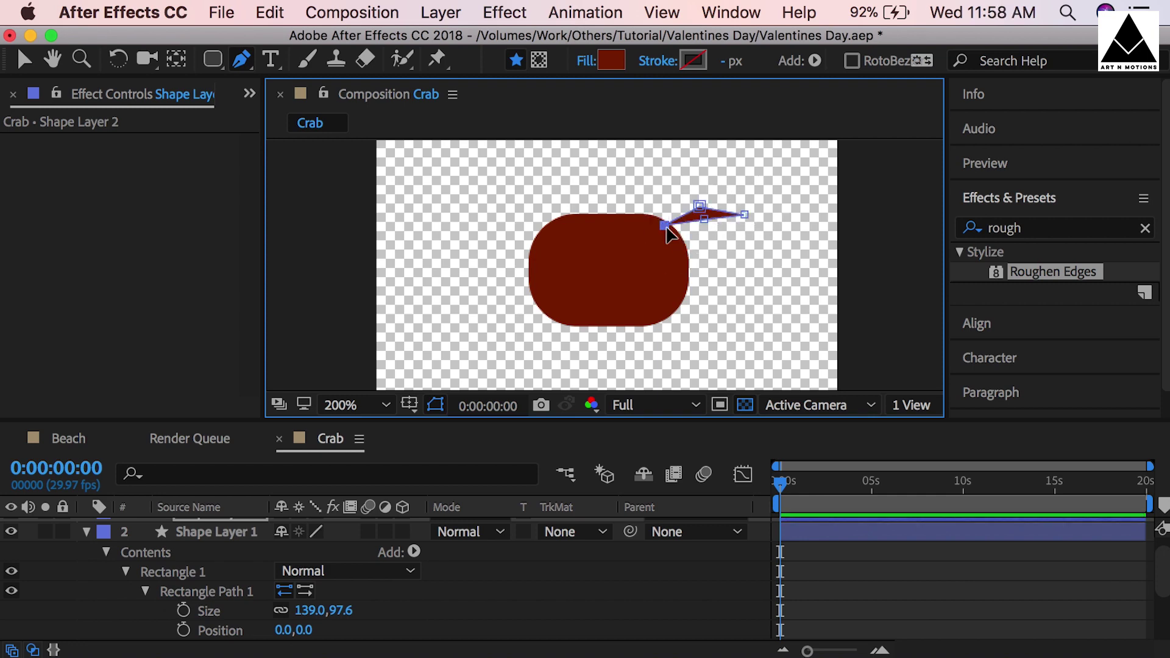
Step: Add a point at the base of the upper-right leg and adjust its inner bend and tip for a tapered, bent shape
key("period")
left_click_drag(727, 244, 566, 344)
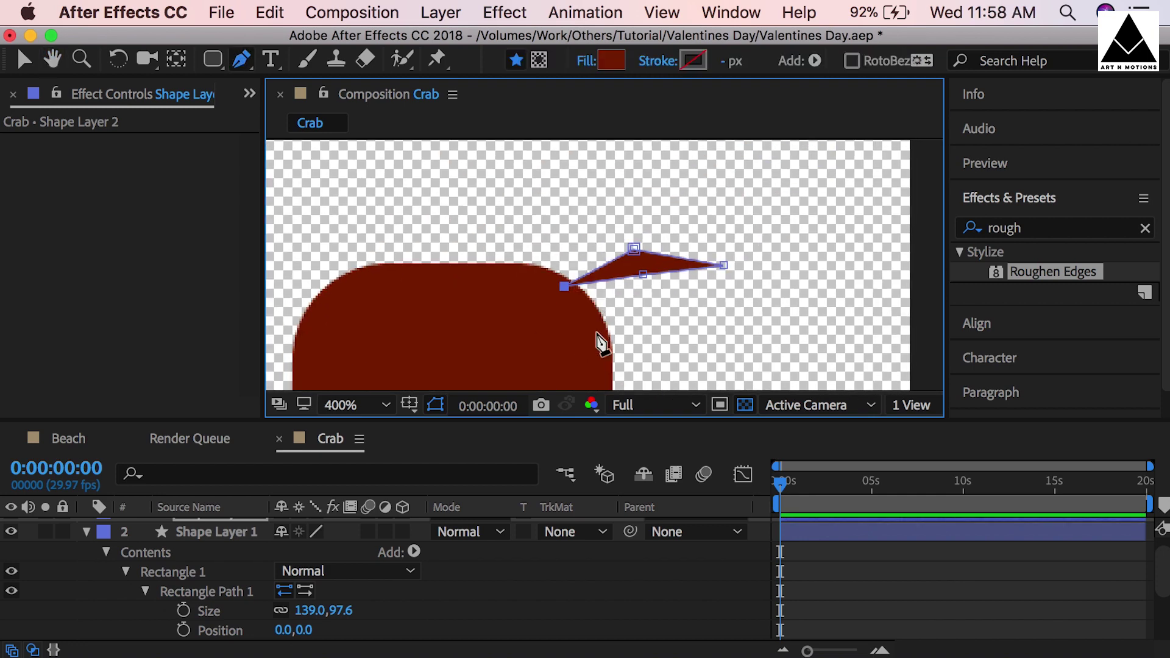
left_click(579, 301)
left_click(565, 286)
left_click_drag(641, 275, 633, 266)
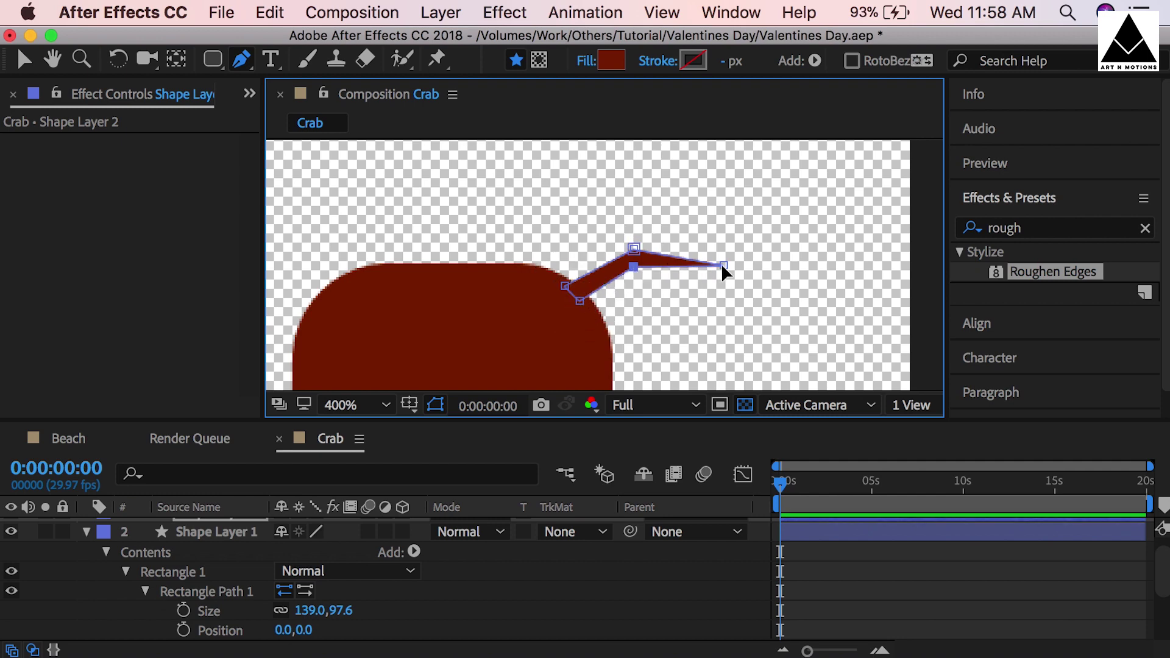
left_click_drag(723, 265, 726, 258)
Step: Draw a second bent, tapered leg from the middle of the body's right side on the same shape layer
left_click_drag(601, 354, 577, 305)
left_click(577, 305)
left_click(646, 281)
left_click(755, 299)
left_click(656, 299)
left_click(580, 322)
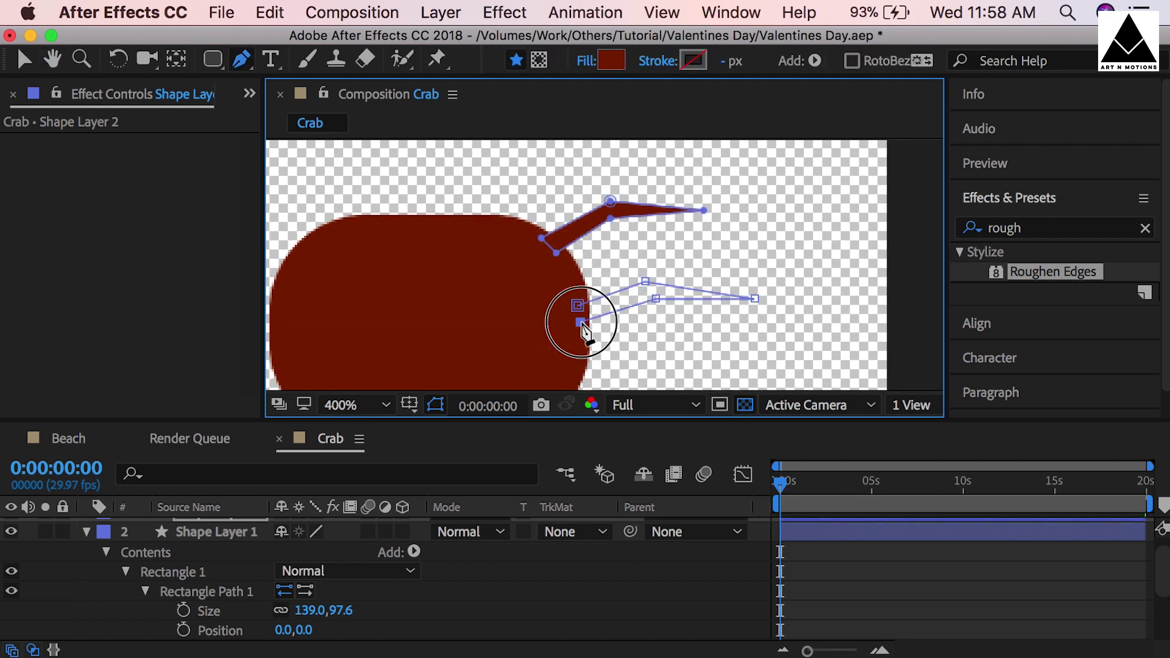
left_click(577, 305)
left_click_drag(755, 298, 758, 295)
Step: Draw a third leg from the body's lower right side, bending downward to a pointed tip
left_click_drag(579, 366, 566, 304)
left_click(563, 304)
left_click(643, 296)
left_click(709, 356)
left_click(640, 317)
left_click(557, 320)
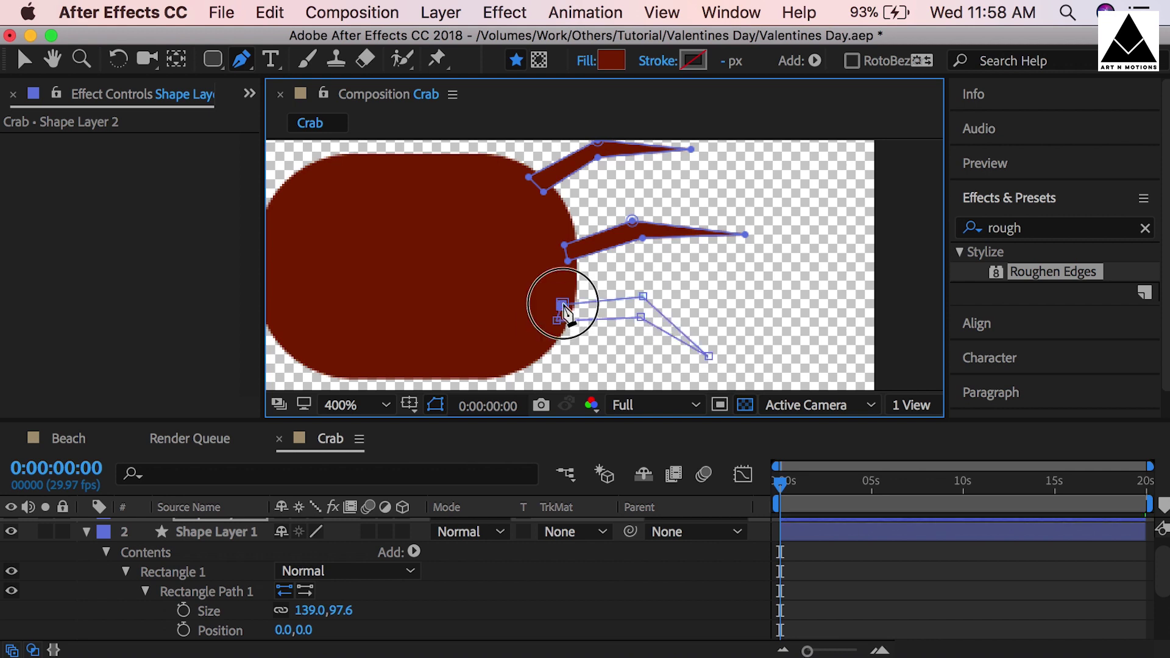
left_click(561, 303)
Step: Refine the bends and tips of the three right-hand legs by repositioning their path points
left_click_drag(647, 207, 601, 204)
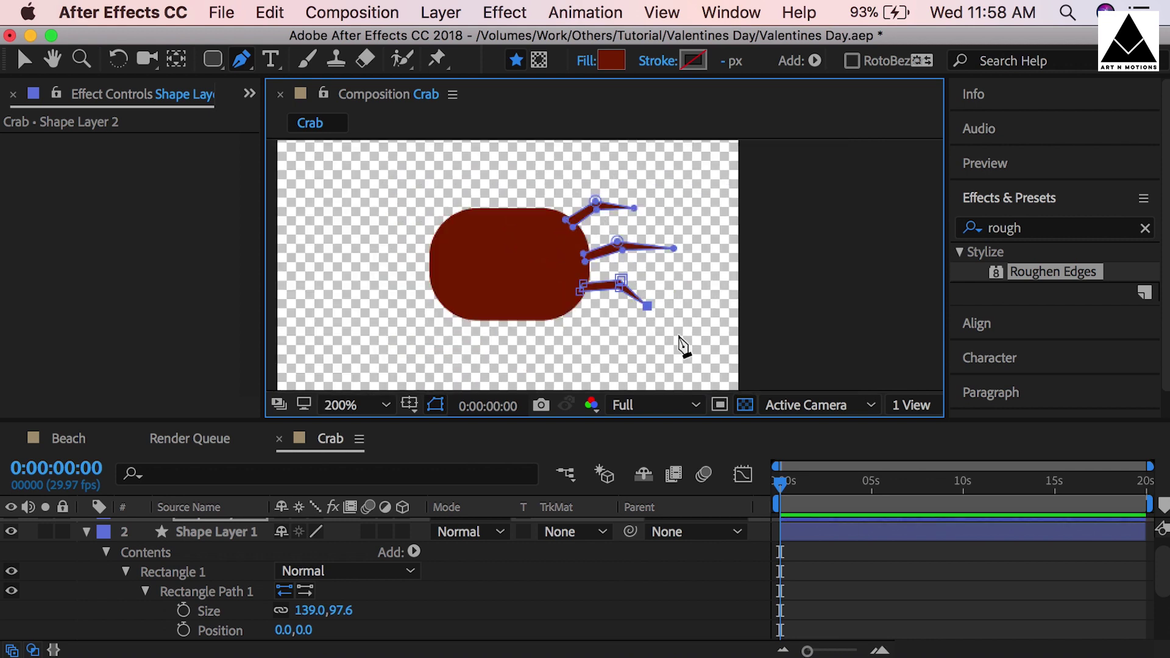
key("period")
left_click(629, 310)
left_click_drag(641, 235, 635, 235)
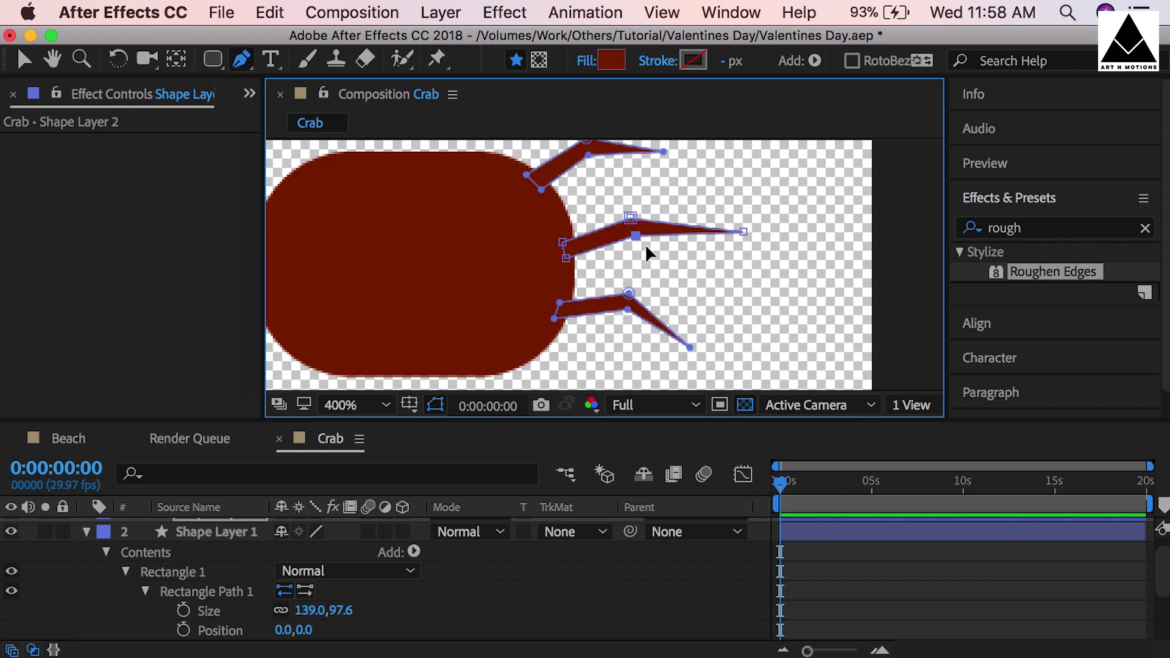
key("super+Down")
left_click(614, 65)
left_click(562, 452)
left_click(775, 314)
Step: Change the fill of the whole leg shape layer to a darker brownish red than the body
scroll(897, 565, "up", 1)
left_click(876, 527)
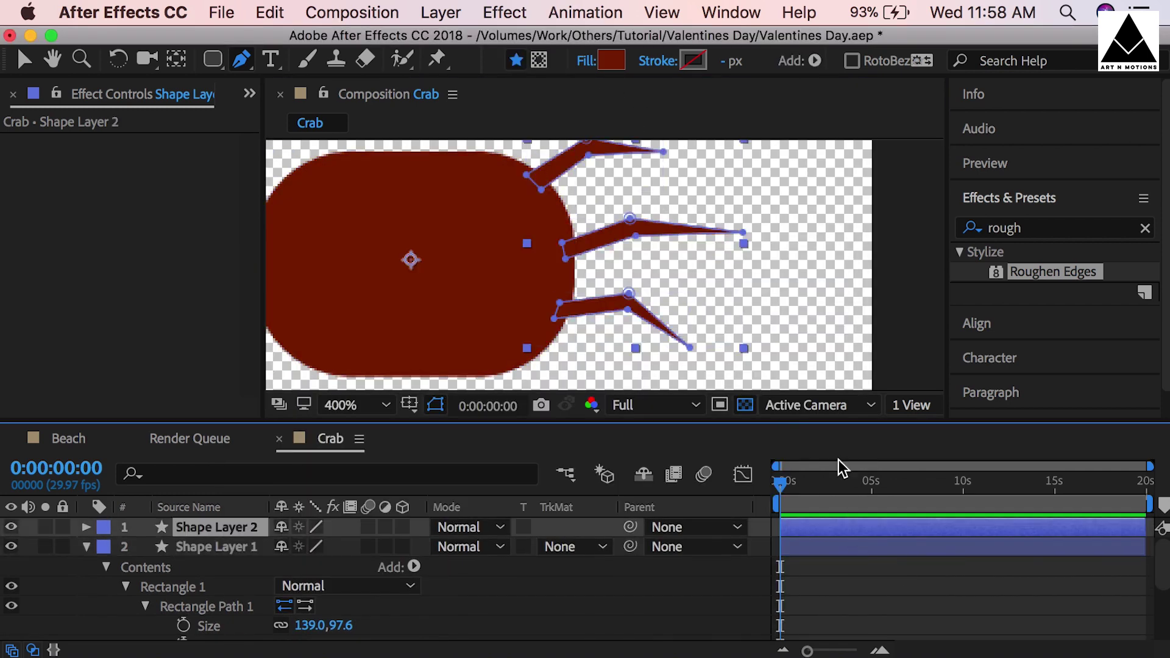
left_click(611, 61)
left_click(563, 450)
left_click(774, 279)
left_click(614, 61)
left_click(563, 481)
left_click(758, 285)
Step: Move the leg layer, Shape Layer 2, beneath the body layer in the layer stack
left_click_drag(207, 527, 210, 558)
key("super+shift+a")
key("comma")
left_click(24, 59)
Step: Duplicate the leg layer and mirror the copy to the body's left side with a scale of -100, 100%
left_click(820, 525)
scroll(841, 561, "down", 3)
left_click(835, 628)
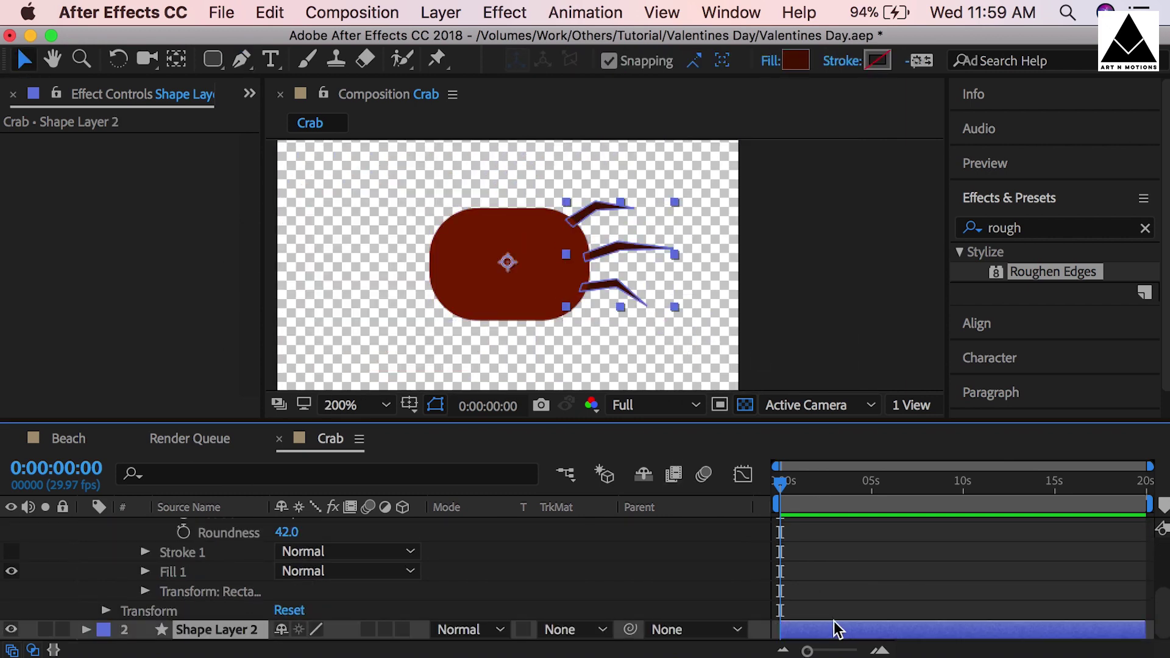
key("super+d")
scroll(832, 604, "down", 1)
key("s")
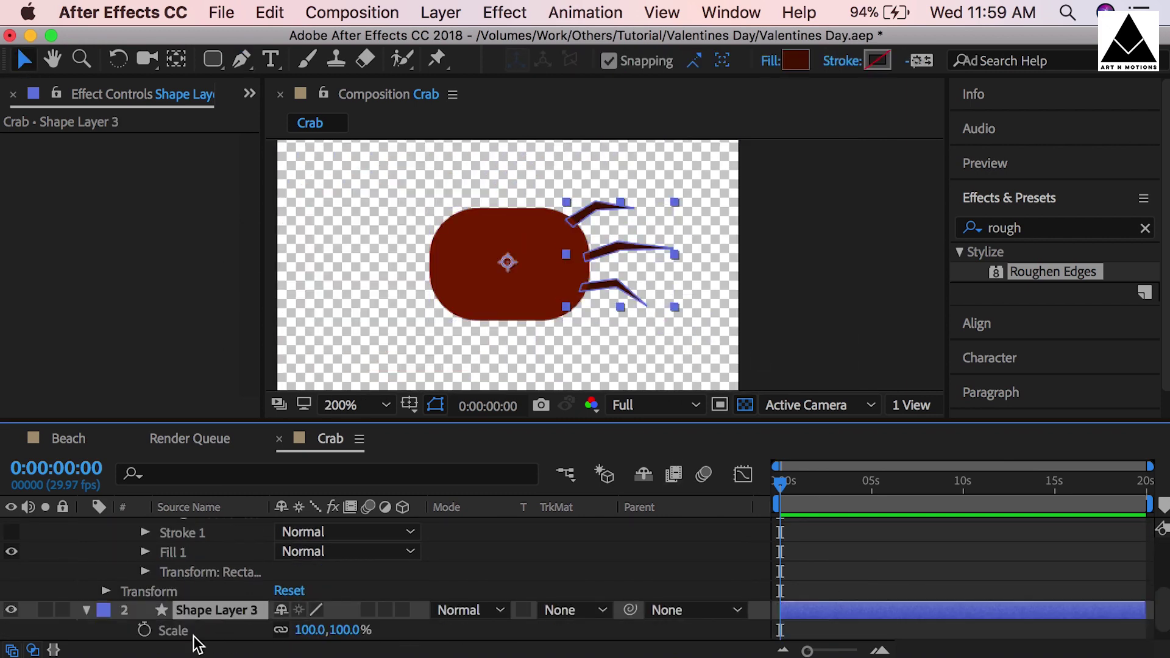
type("-")
key("Return")
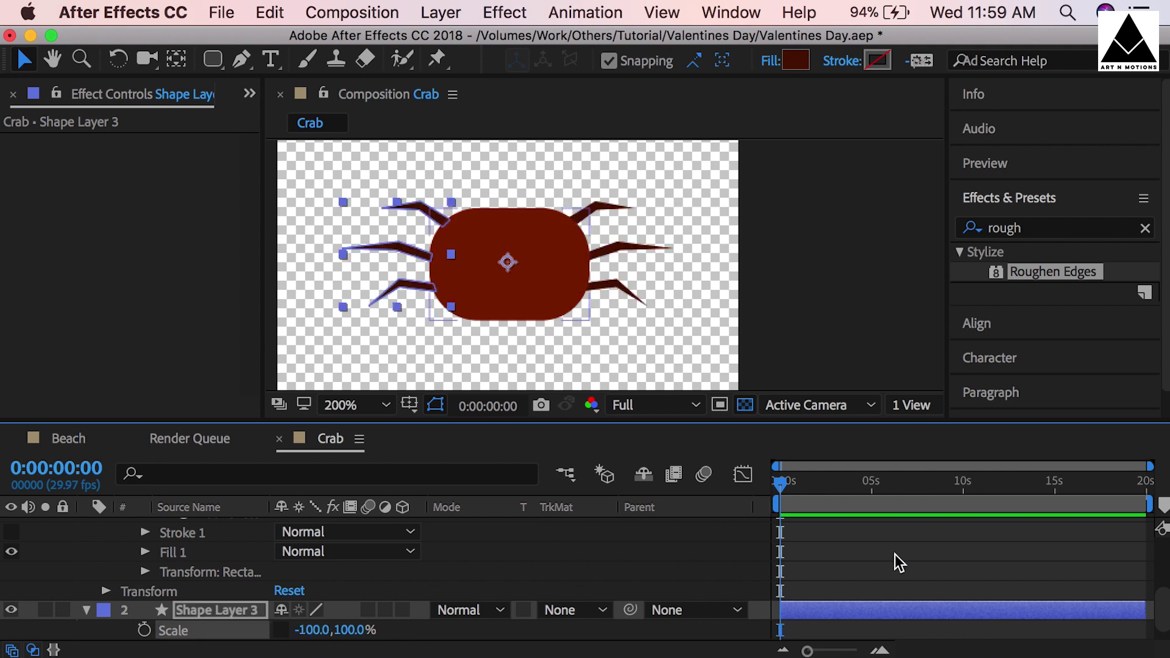
Step: Collapse the layers' properties and nudge both leg layers slightly downward together
left_click(888, 554)
scroll(874, 555, "up", 5)
key("u")
left_click(836, 571)
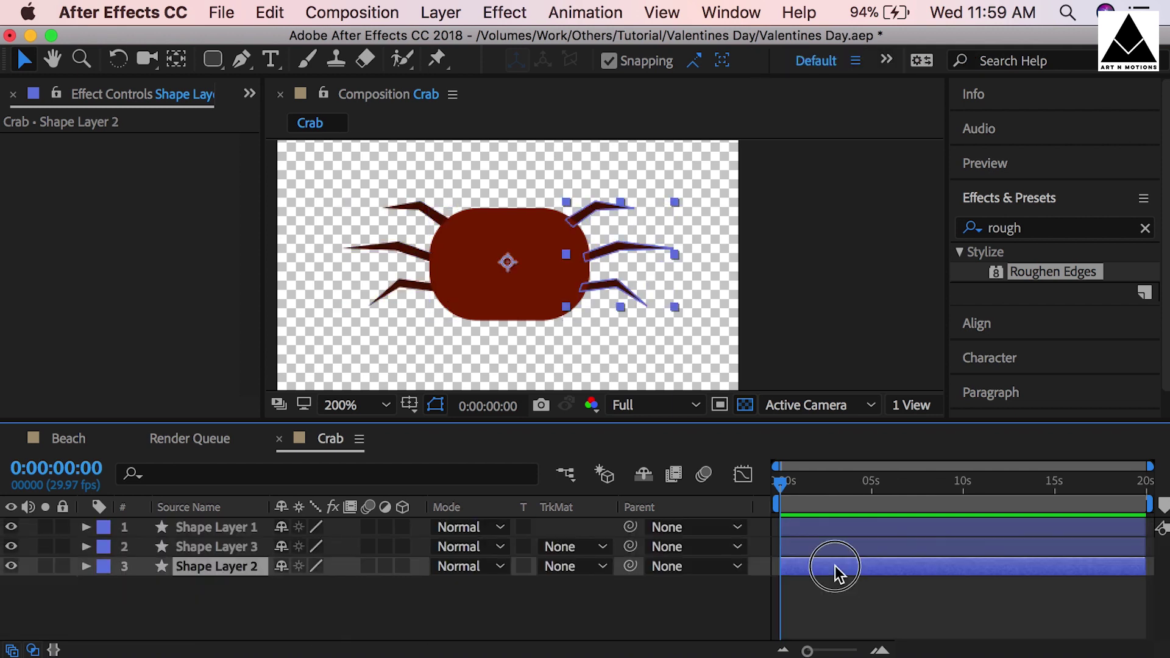
left_click(821, 551, "shift")
key("Down")
key("Down")
Step: Draw two small dark ellipses as eyes along the body's lower edge on a new shape layer
left_click(935, 610)
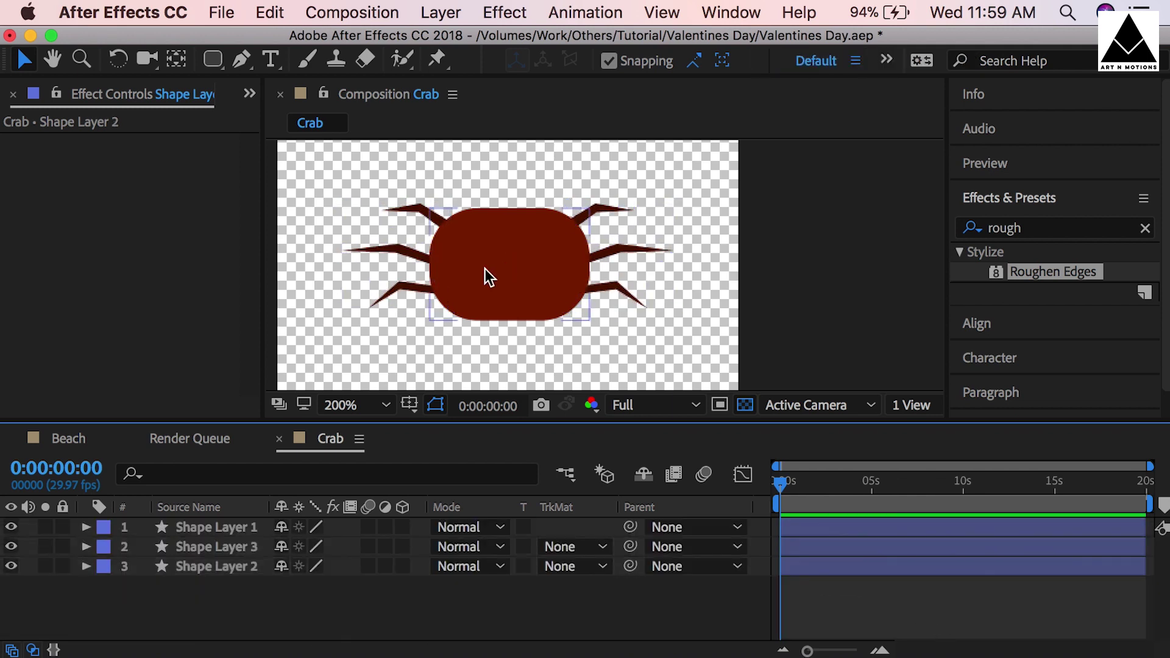
left_click_drag(213, 59, 268, 113)
mouse_move(467, 314)
left_mouse_down()
mouse_move(483, 333)
mouse_move(548, 332)
left_mouse_up()
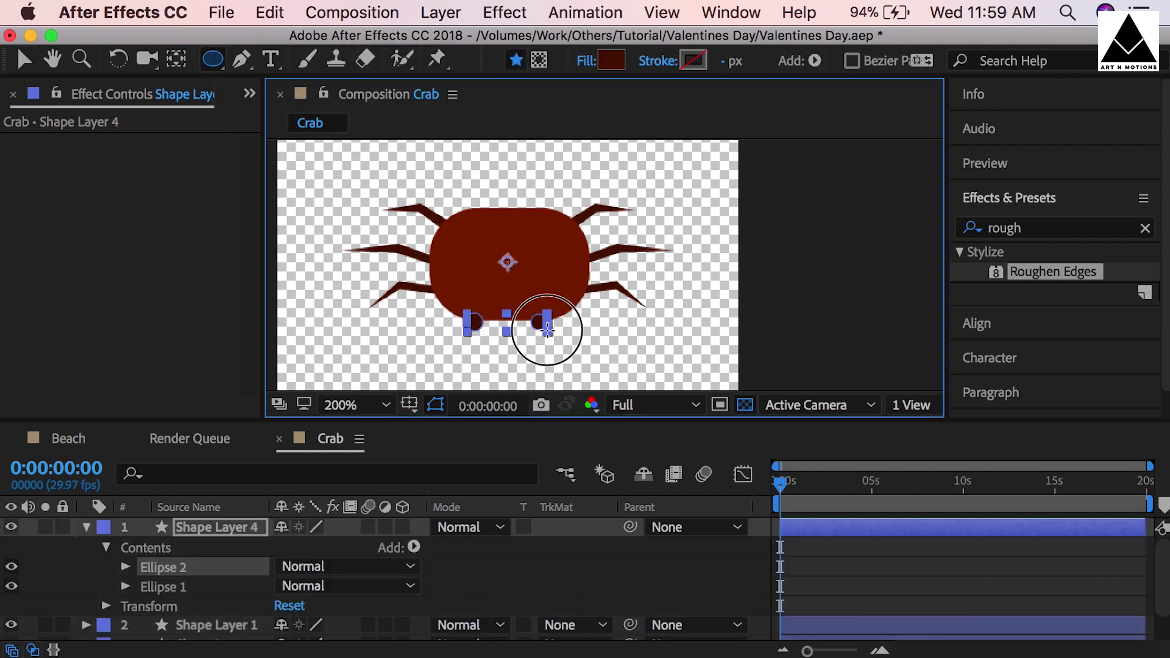
Step: Draw a wide ellipse in the middle of the body on a new shape layer and fill it with a slightly brighter red
left_click(213, 59)
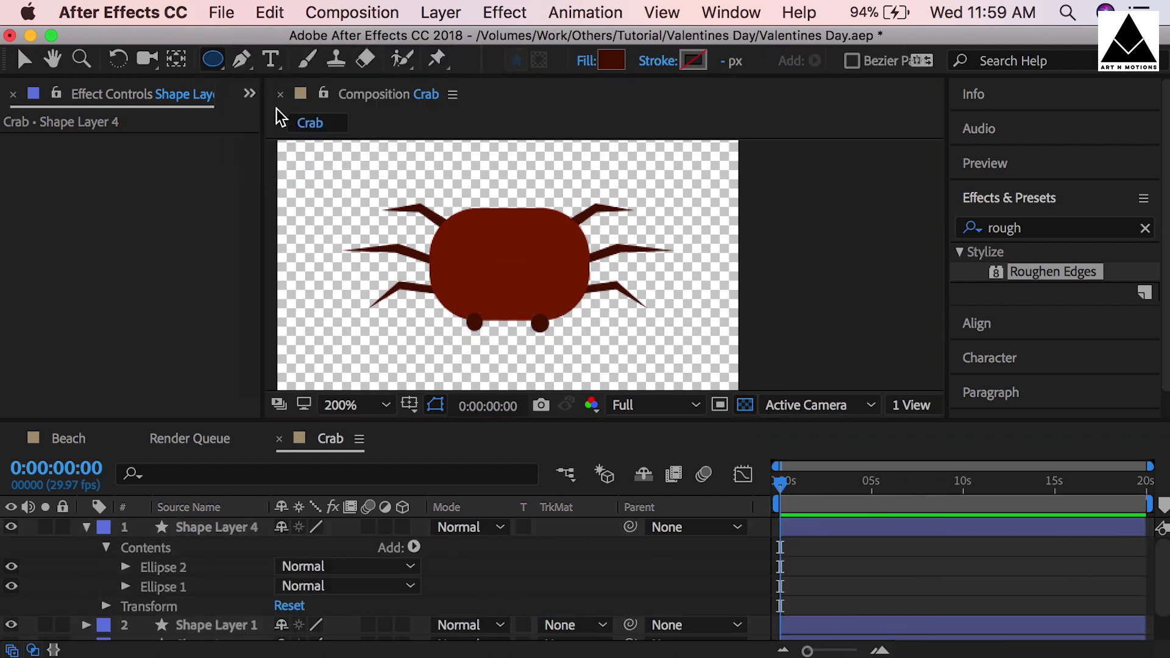
mouse_move(460, 230)
left_mouse_down()
mouse_move(536, 268)
mouse_move(546, 381)
left_mouse_up()
left_click(612, 60)
left_click(555, 407)
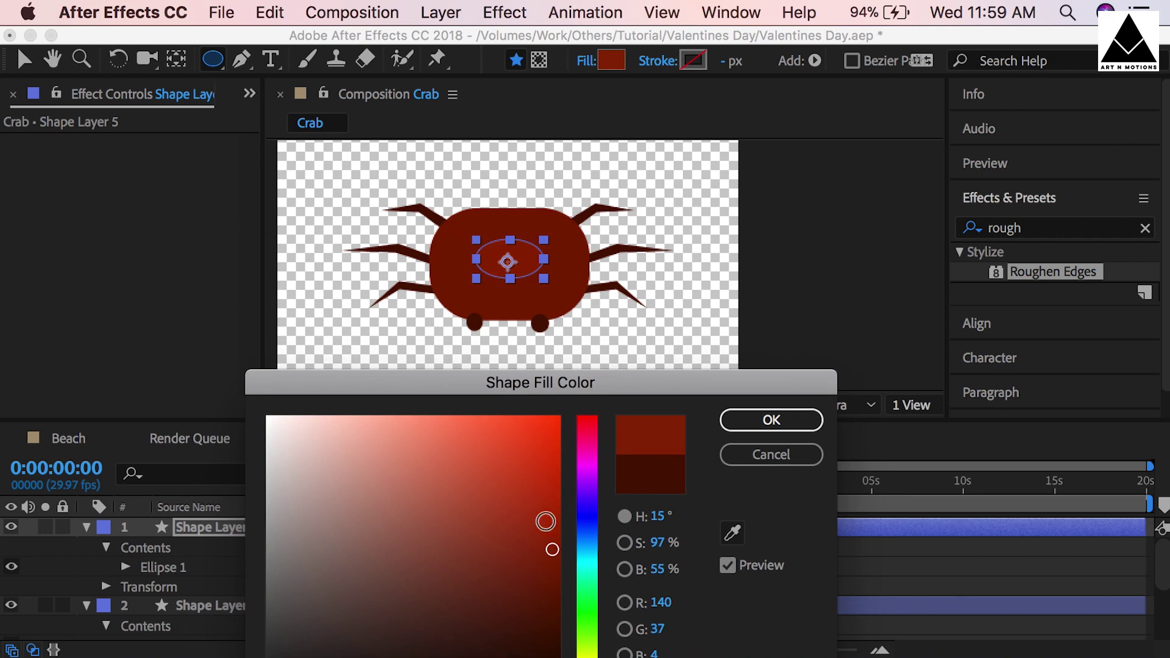
left_click_drag(547, 522, 563, 546)
left_click(771, 419)
left_click(837, 577)
Step: Move the brighter ellipse down toward the lower part of the crab's body and save the project
left_click(810, 528)
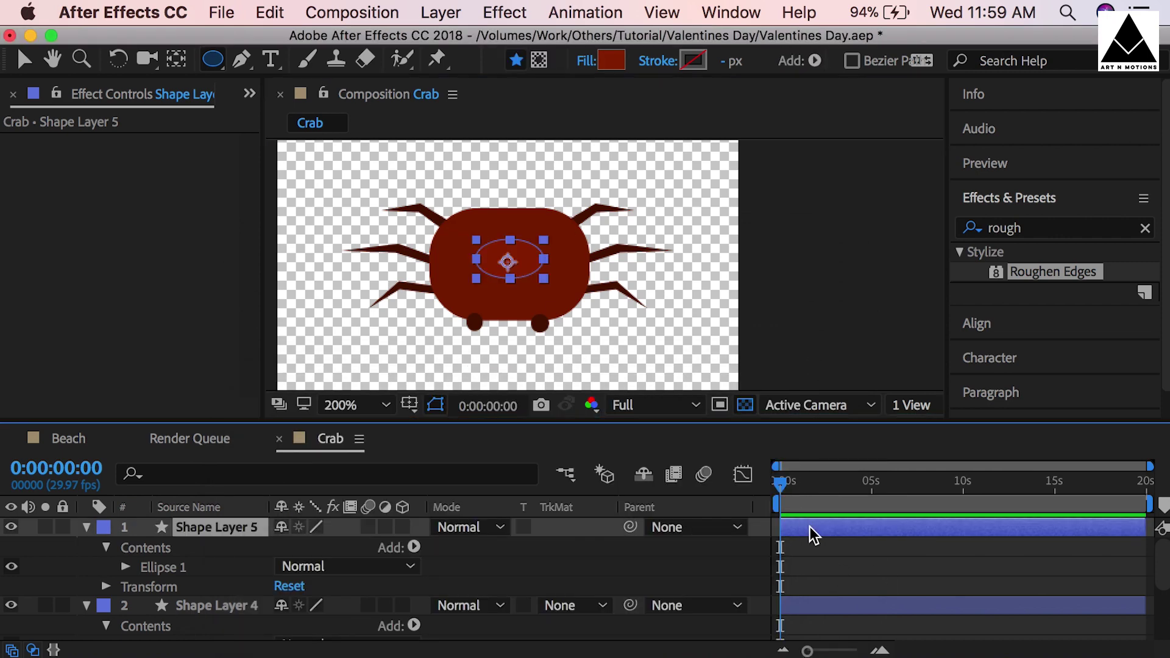
key("shift+Down")
key("shift+Down")
key("super+shift+a")
key("v")
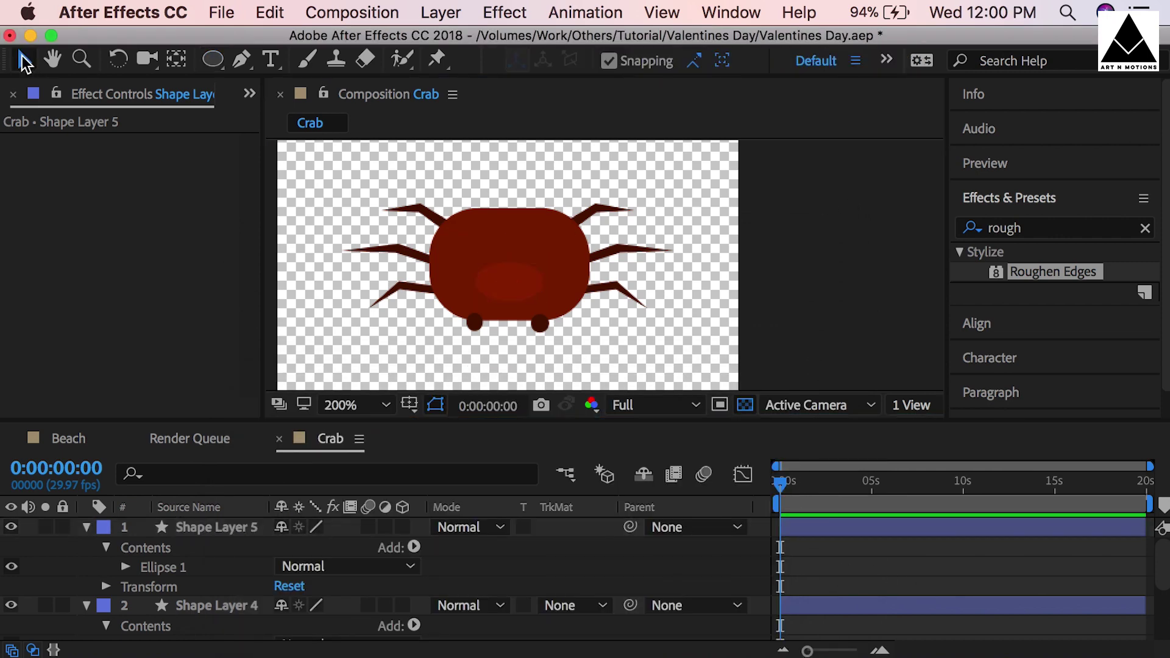
key("cmd+s")
Step: Move the eyes layer, Shape Layer 4, to the bottom of the layer stack and save the project
left_click(884, 528)
left_click(825, 601)
left_click(852, 569)
key("u")
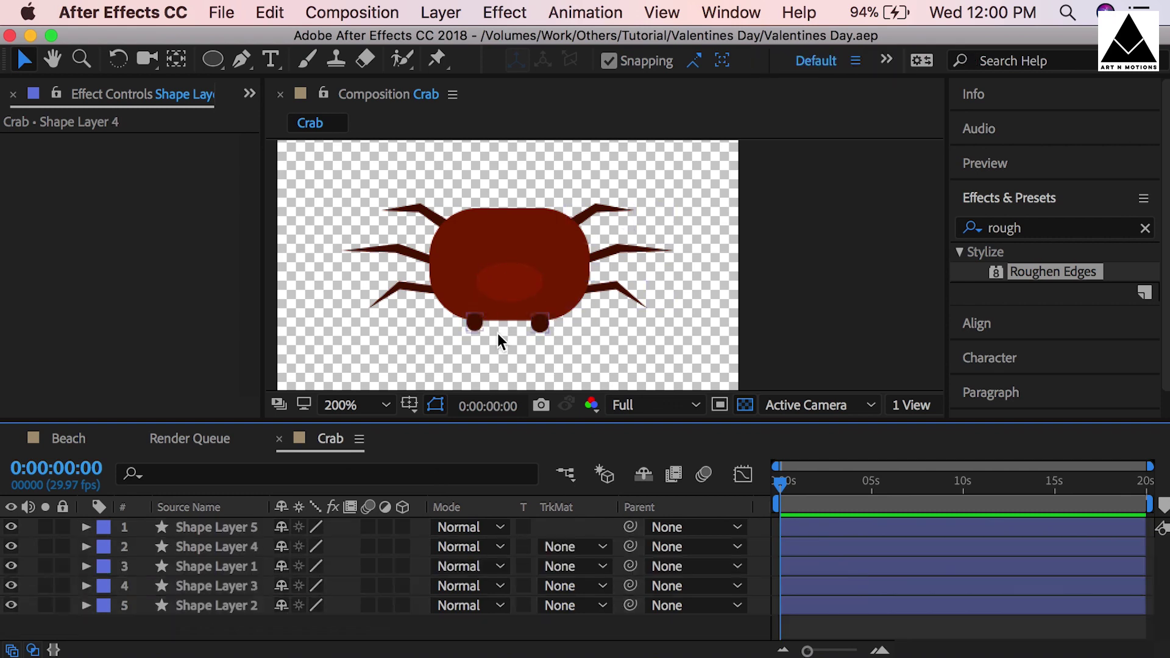
left_click(478, 325)
left_click_drag(217, 546, 227, 611)
left_click(1009, 626)
key("cmd+s")
left_click(965, 591)
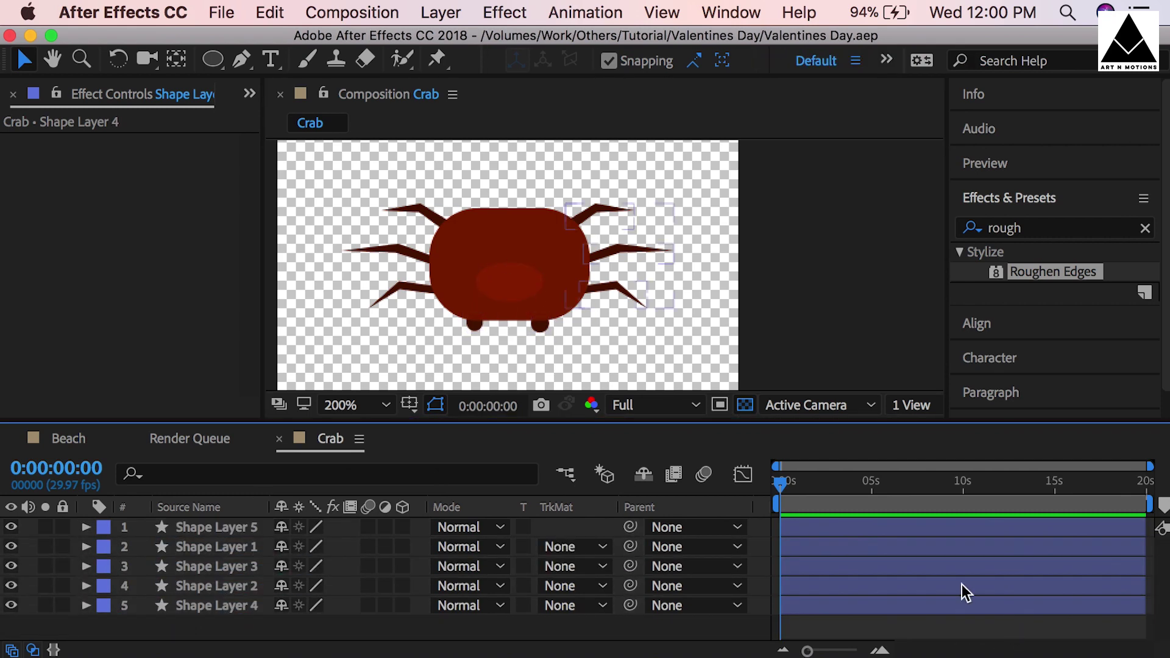
Step: Add the Crab composition to the Beach composition as the topmost layer
left_click(107, 441)
left_click(250, 94)
left_click(280, 122)
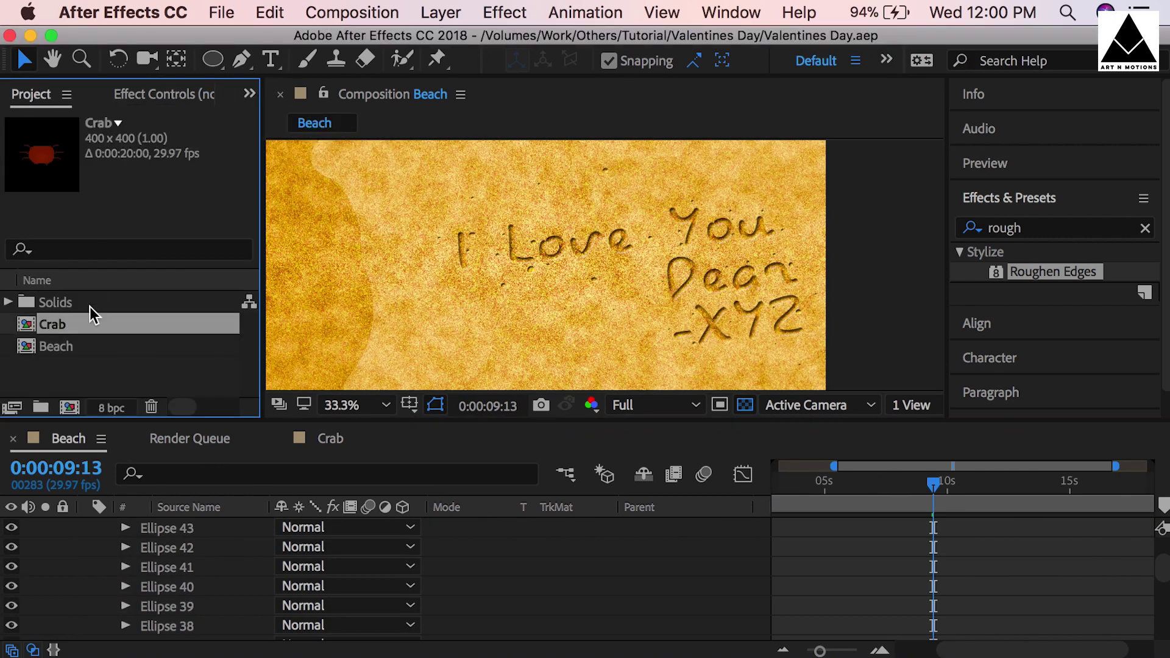
left_click_drag(107, 480, 127, 527)
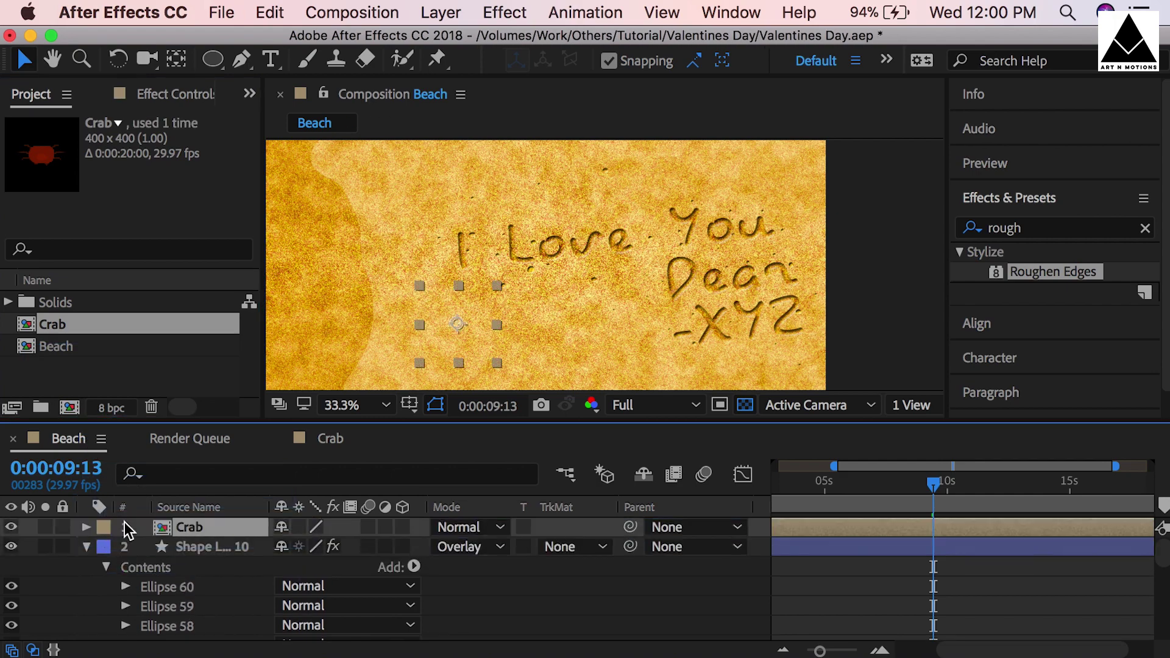
left_click(86, 547)
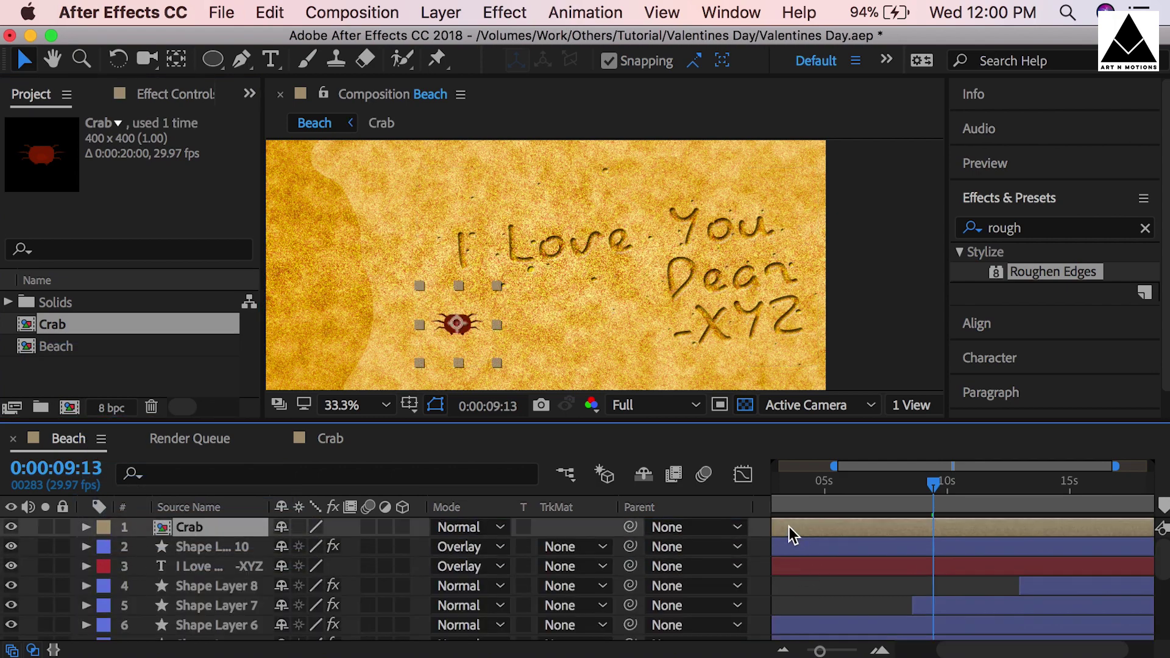
Step: Rotate the Crab layer to -131° and move it just below the word "Love" in the sand
key("r")
left_click_drag(295, 547, 182, 573)
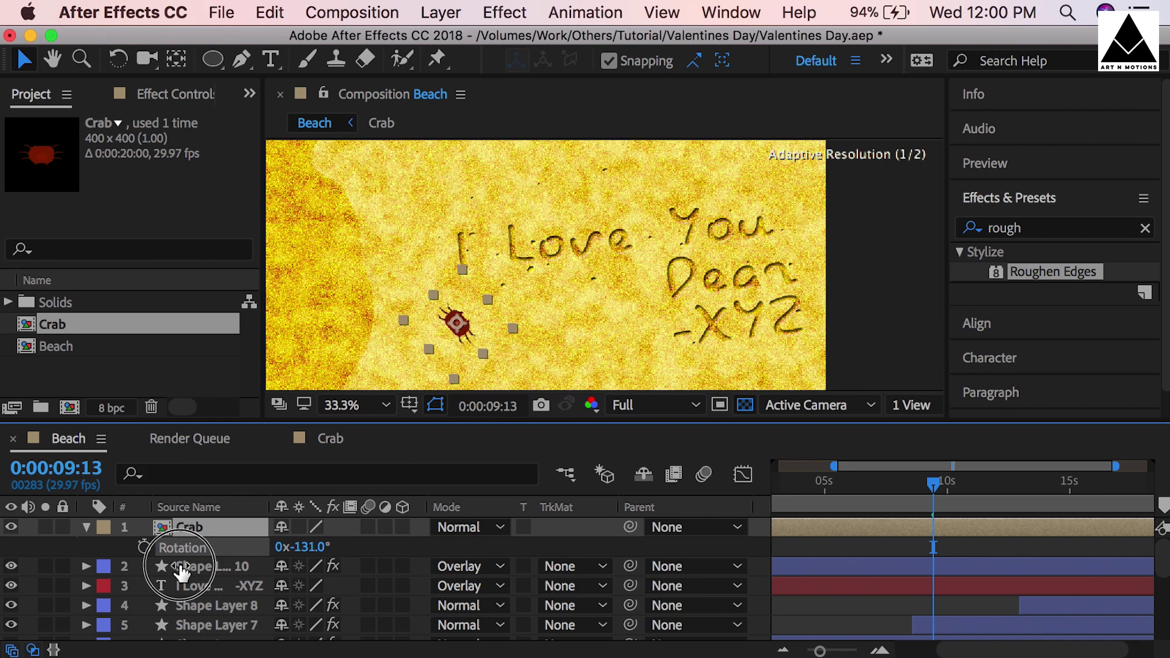
key("shift+Right")
key("shift+Right")
key("shift+Right")
key("shift+Right")
key("shift+Right")
key("shift+Right")
key("shift+Right")
key("shift+Right")
key("shift+Right")
key("shift+Right")
key("shift+Right")
key("shift+Up")
key("shift+Up")
key("shift+Up")
key("shift+Up")
key("shift+Left")
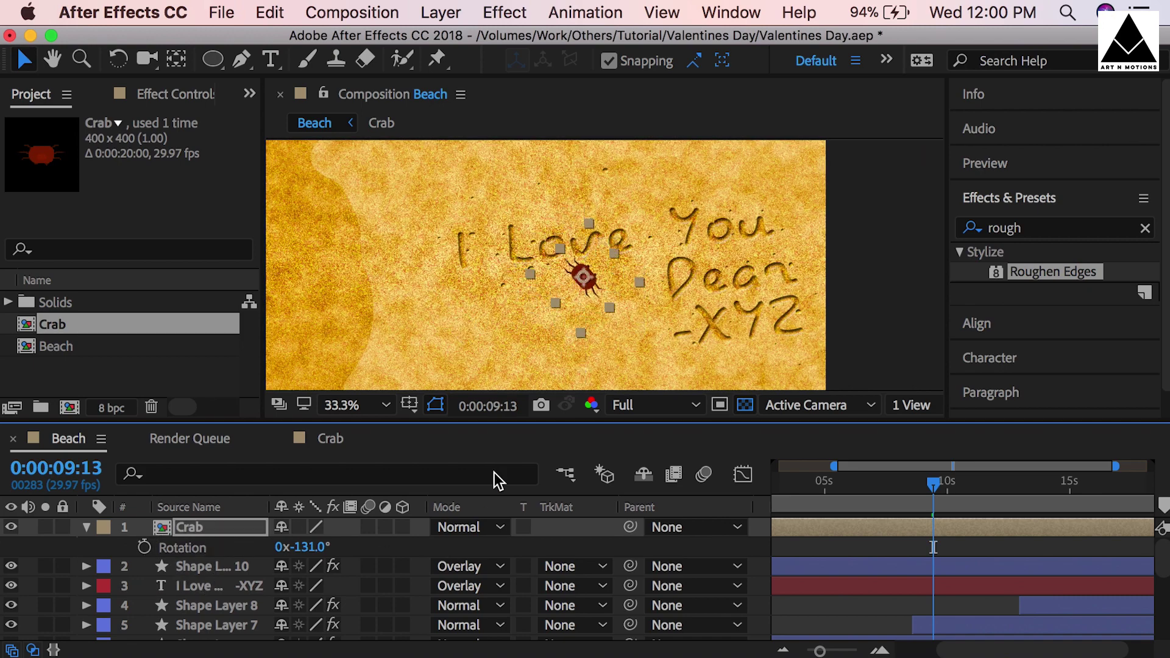
Step: Fine-tune the Crab layer's rotation and reduce its scale to 62%
mouse_move(309, 549)
left_mouse_down()
mouse_move(289, 552)
mouse_move(334, 551)
mouse_move(306, 561)
left_mouse_up()
key("s")
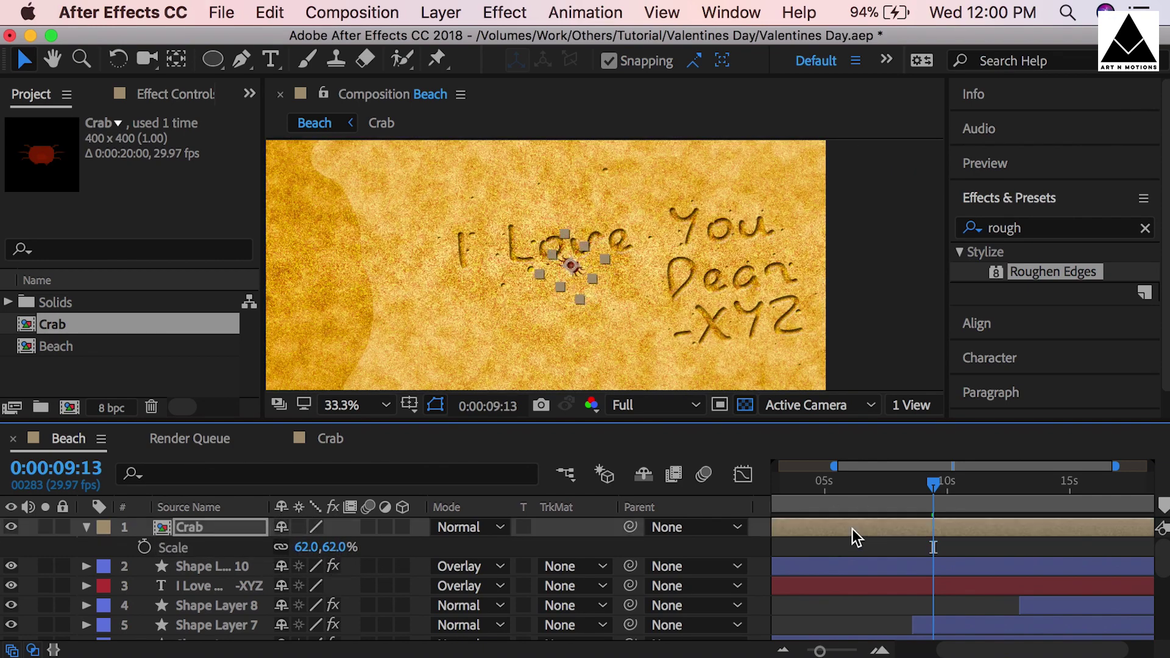
left_click(853, 553)
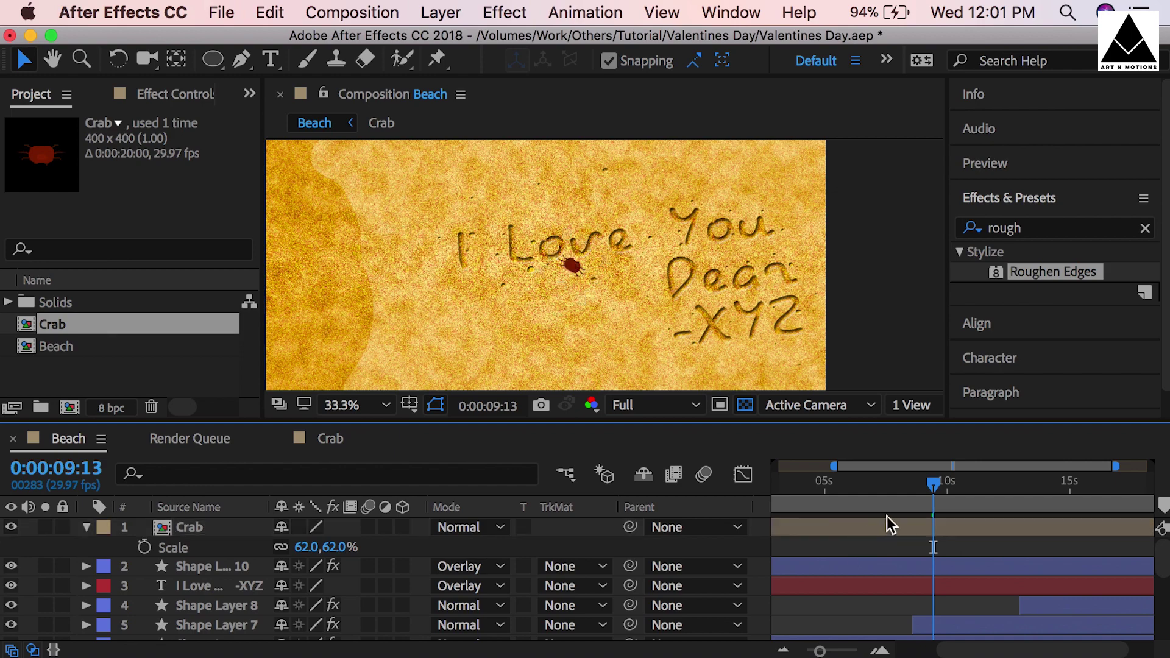
Step: Apply the Drop Shadow effect to the Crab layer and set its softness to 5
left_click(879, 533)
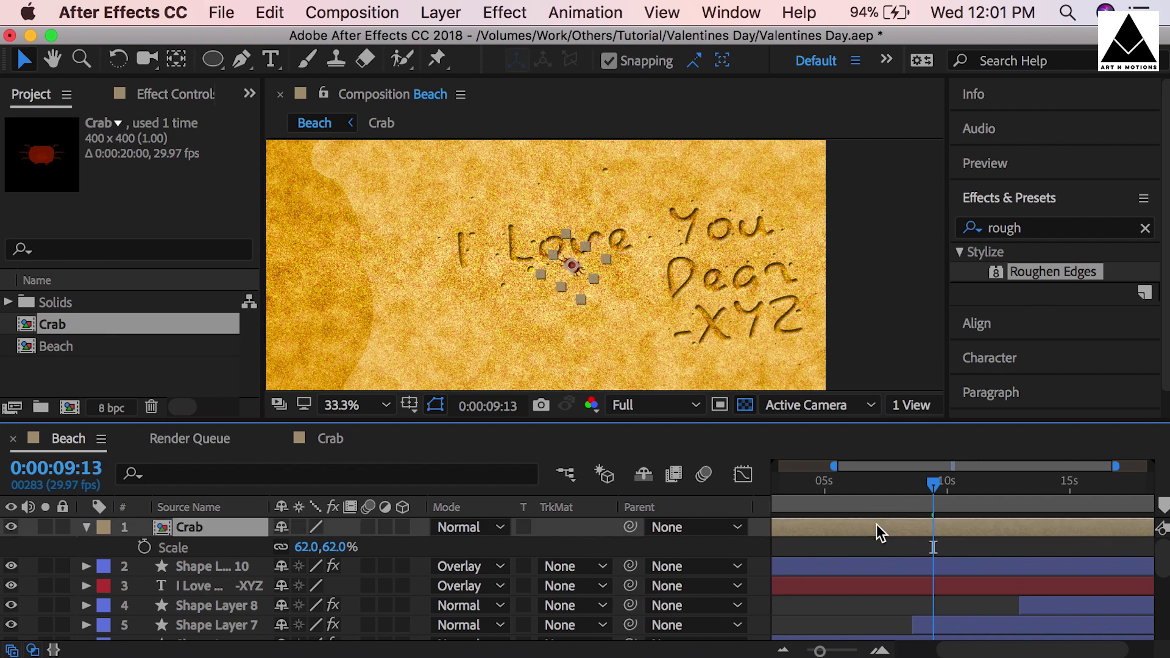
left_click(1079, 233)
type("drop")
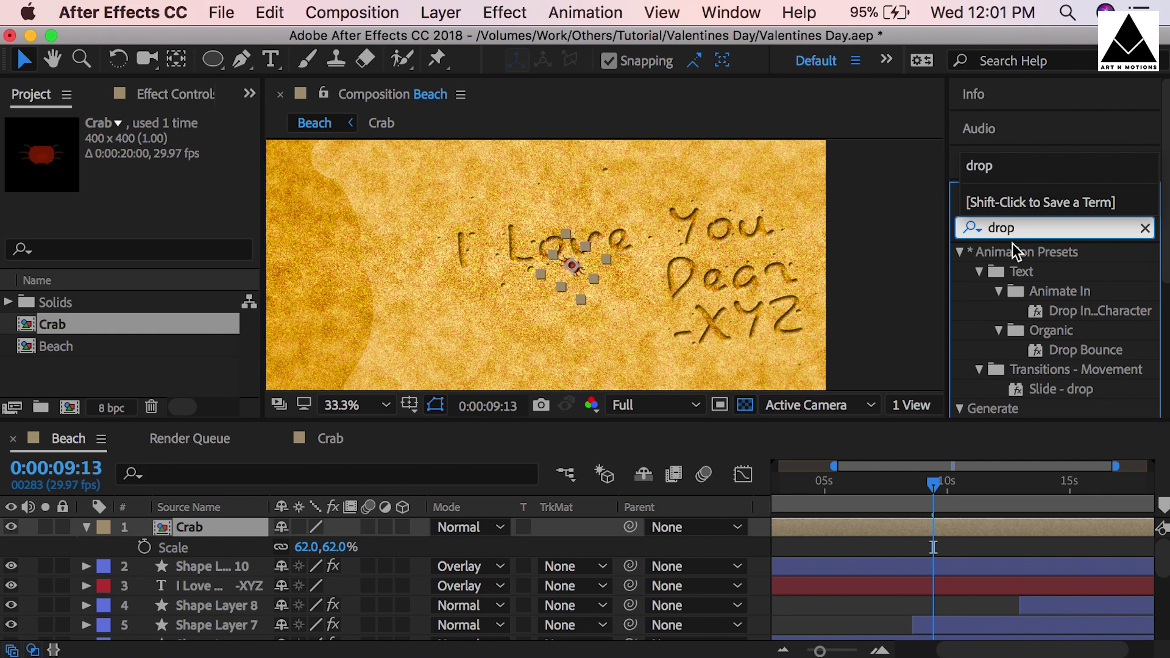
scroll(1054, 275, "down", 5)
left_click_drag(1042, 279, 941, 522)
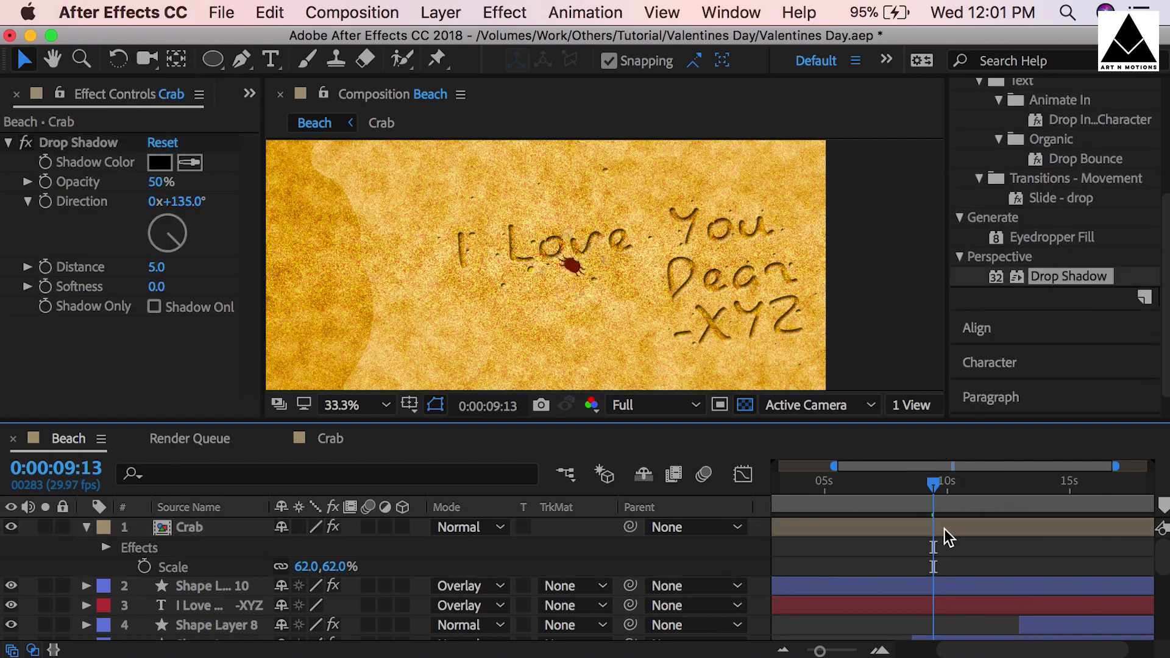
left_click(944, 537)
left_click(157, 287)
type("5")
key("Return")
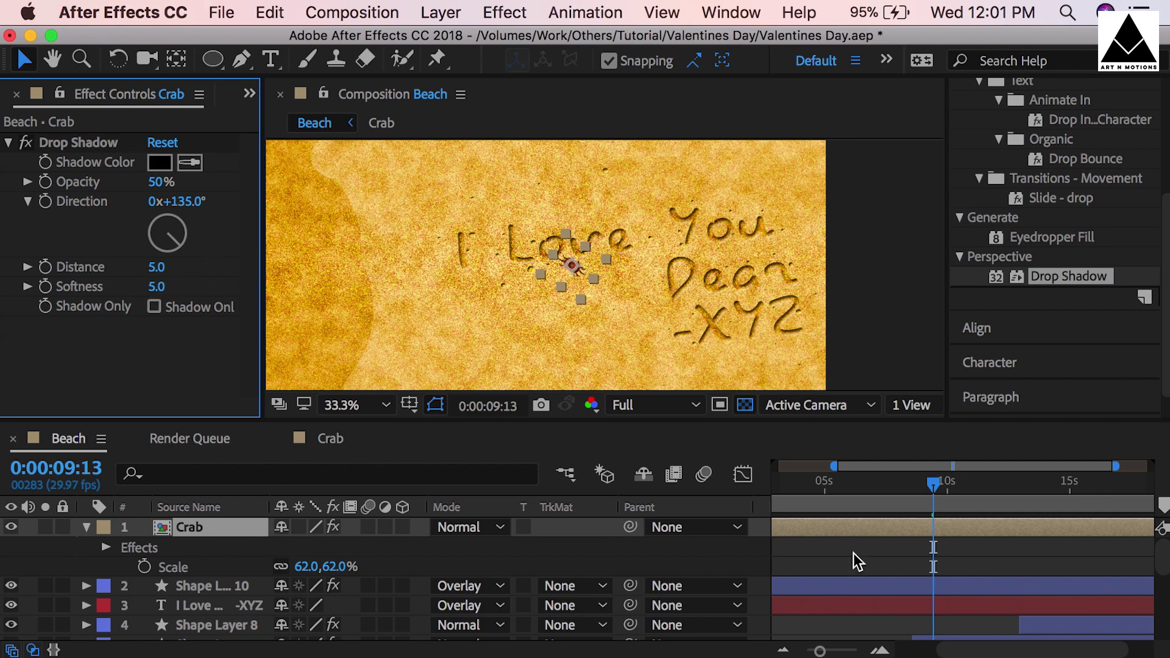
left_click(858, 558)
Step: Duplicate the Crab layer, place the copy above the word "You" and rotate it to 17°
left_click(856, 524)
key("super+d")
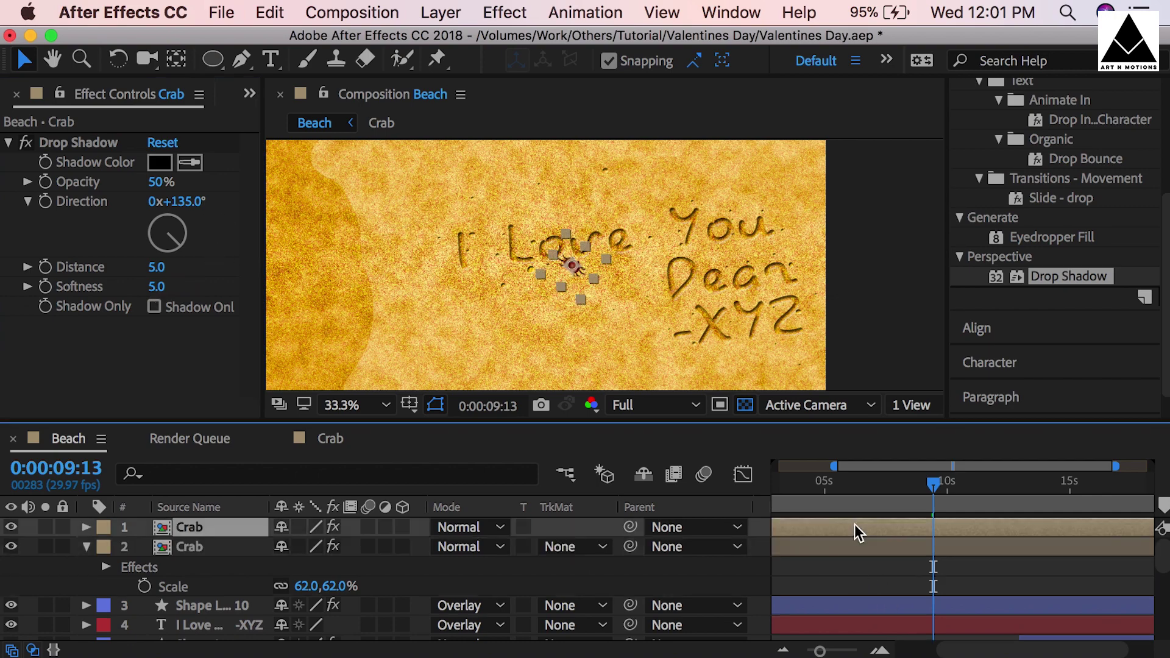
key("r")
left_click_drag(299, 547, 465, 540)
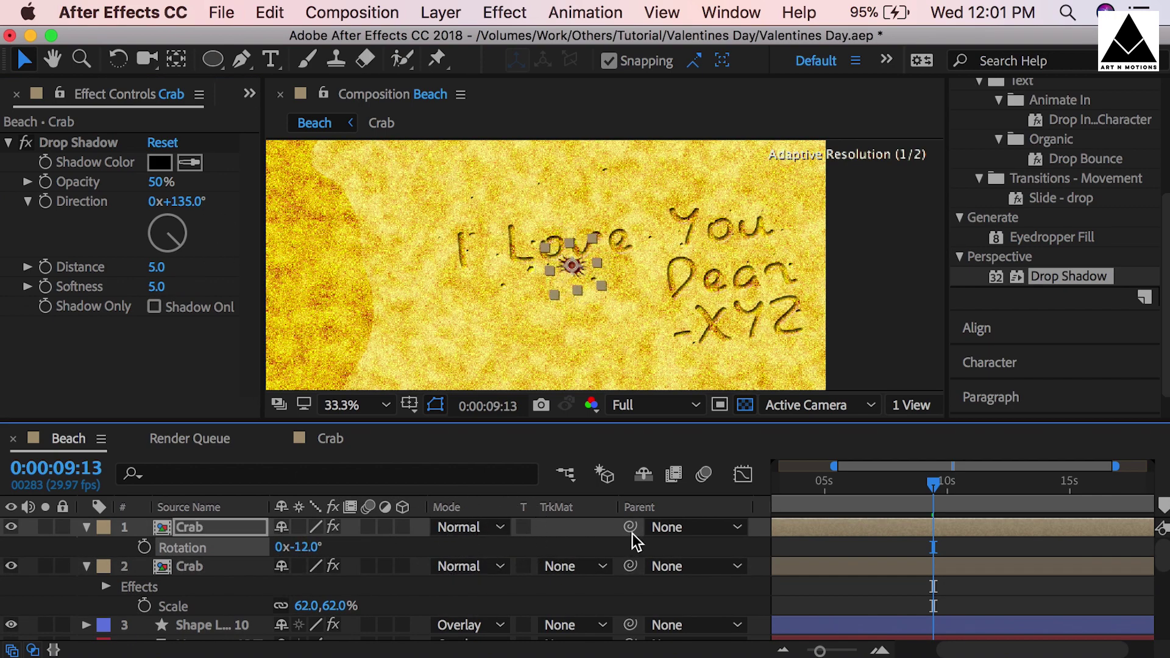
left_click_drag(572, 267, 723, 202)
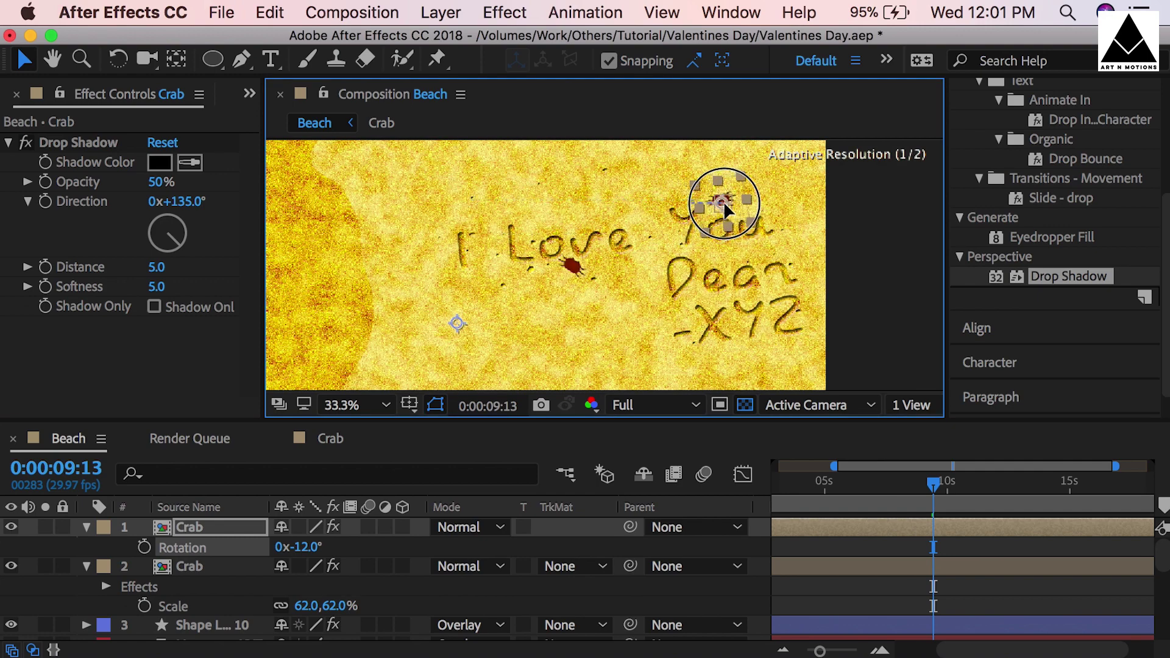
left_click(1000, 551)
left_click(967, 531)
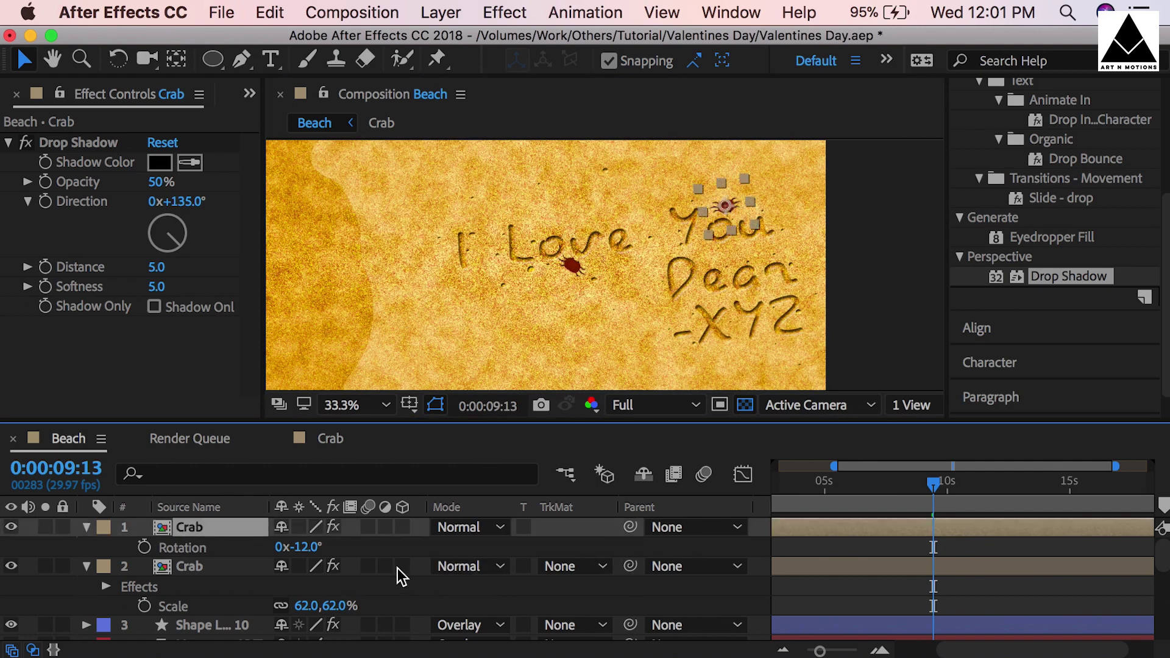
left_click_drag(302, 548, 334, 540)
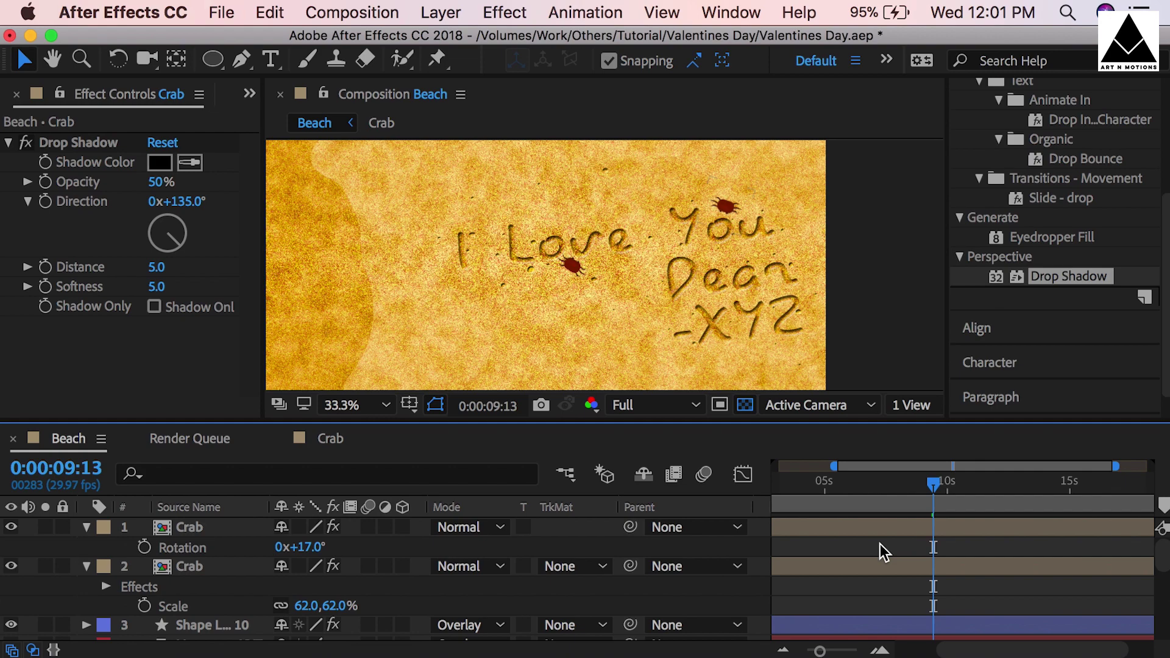
Step: Duplicate the crab above "You", move the copy below "-XYZ" and turn it to a different angle
left_click(888, 528)
key("super+d")
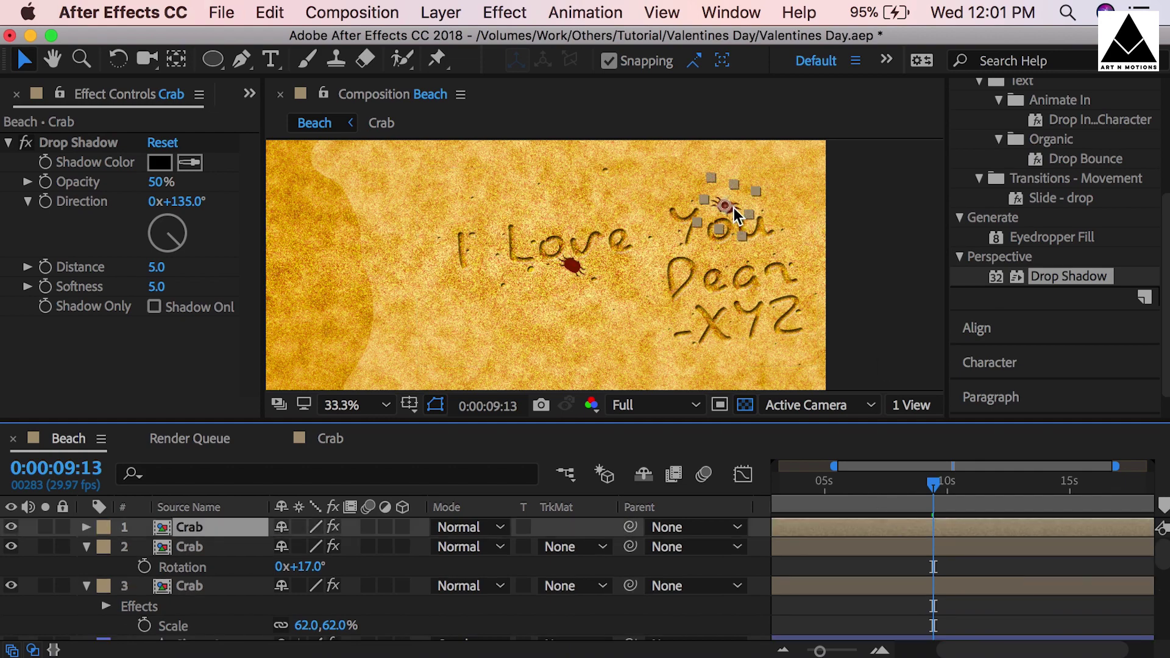
left_click_drag(734, 207, 753, 343)
key("r")
left_click_drag(305, 547, 463, 536)
Step: Scale the crab below "-XYZ" to 50% and set its rotation to 136°
key("s")
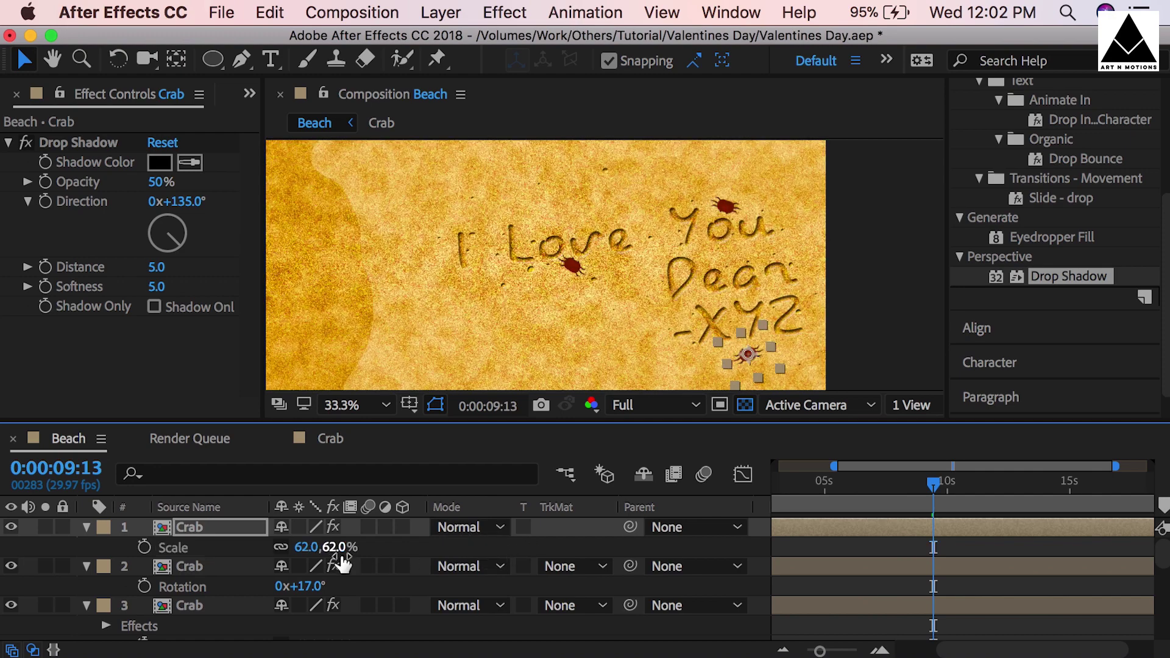
left_click_drag(339, 549, 326, 550)
left_click(900, 527)
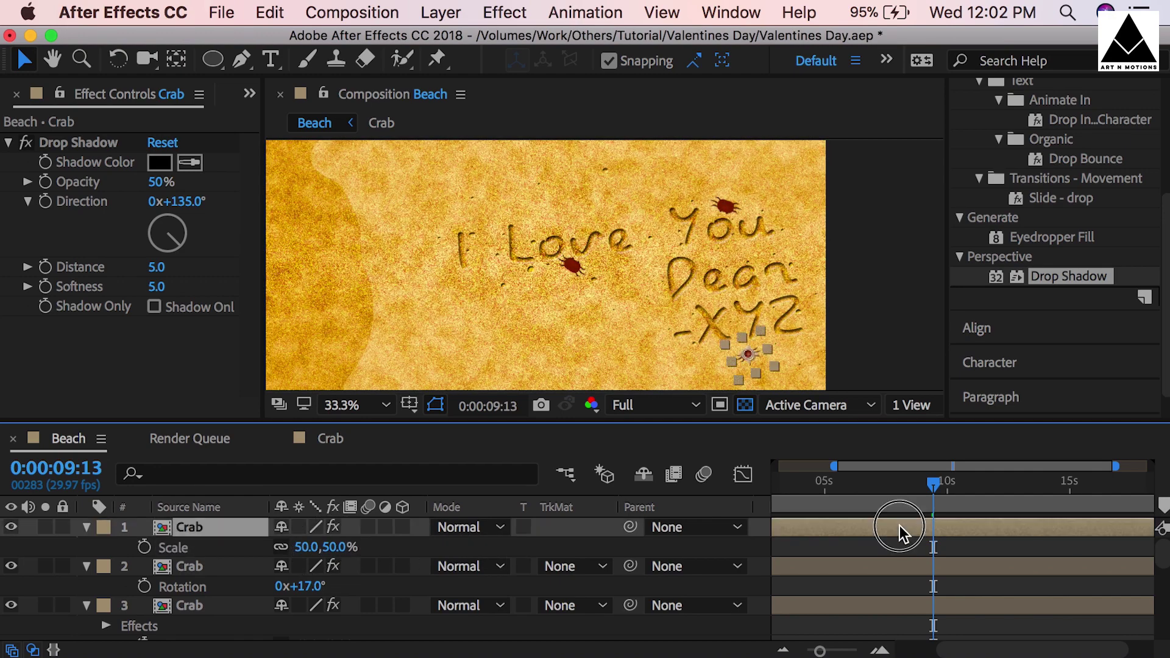
left_click(909, 543)
scroll(708, 284, "down", 1)
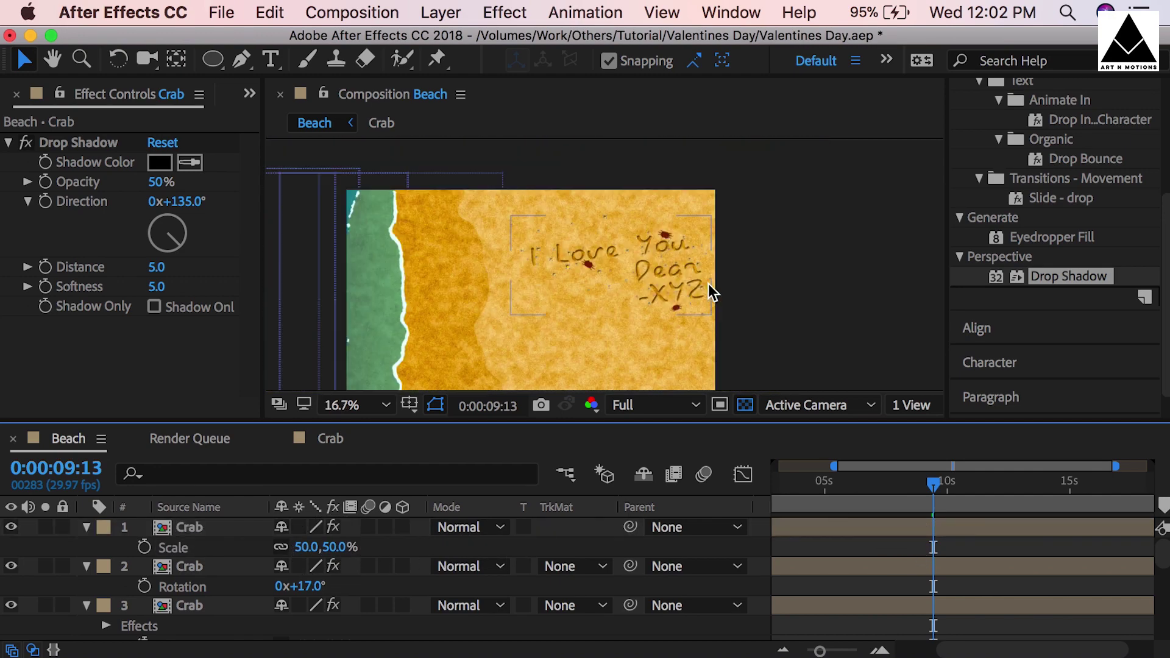
left_click(868, 528)
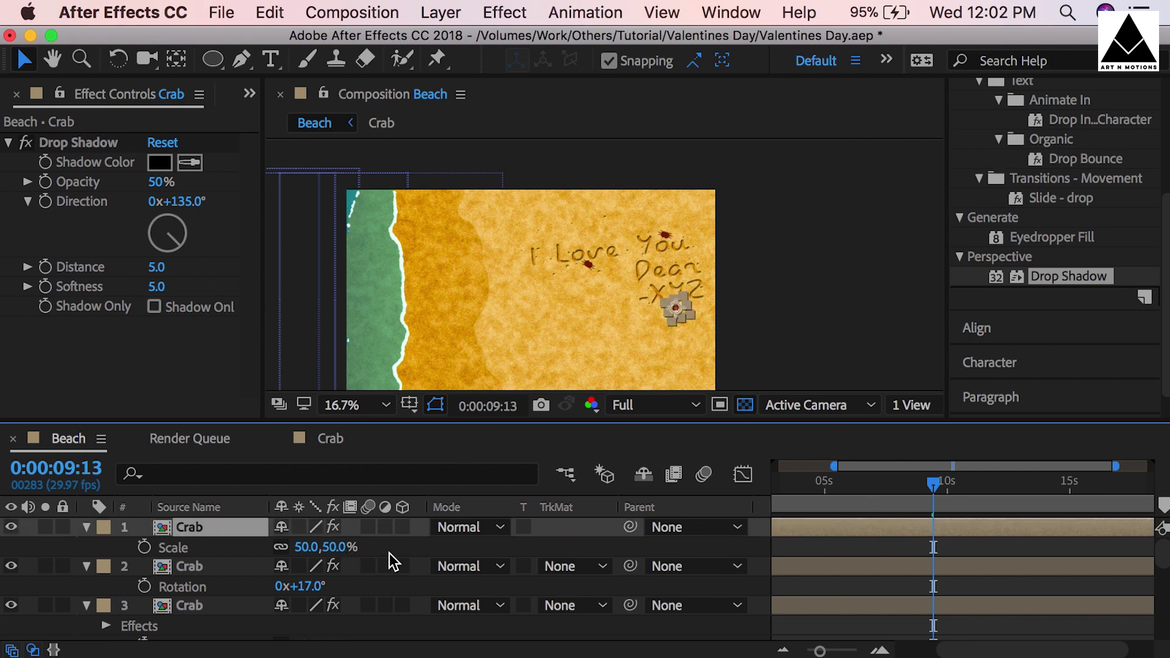
left_click_drag(320, 552, 295, 553)
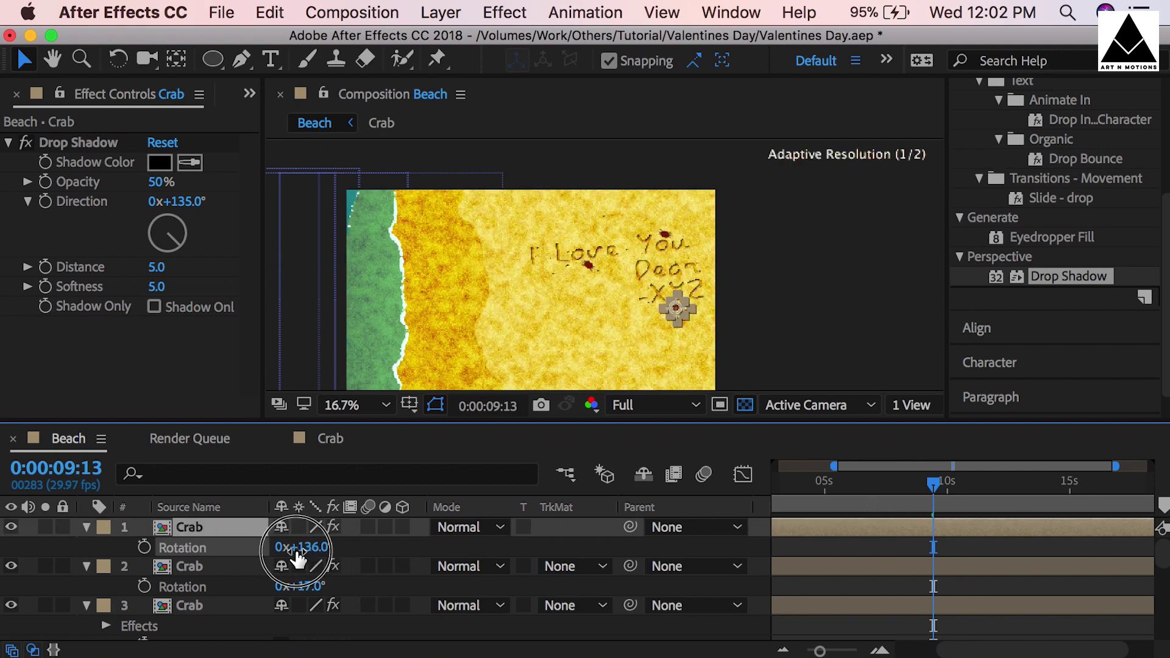
left_click(867, 541)
Step: Create a new composition with the HDTV 1080 29.97 preset
left_click(353, 12)
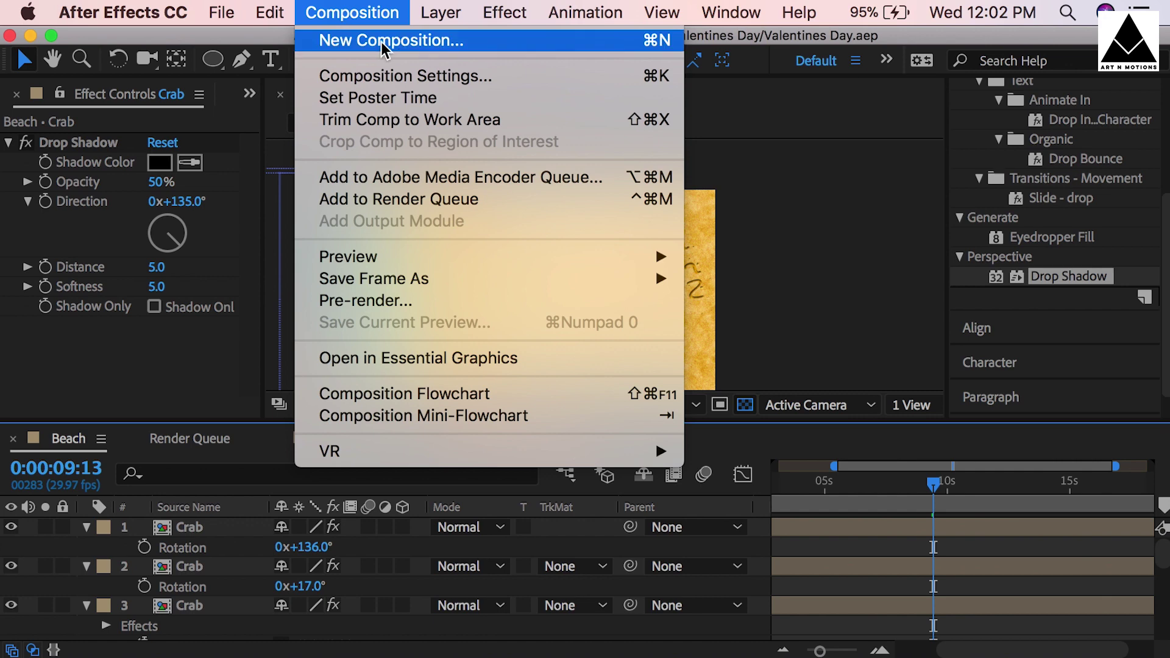
left_click(391, 39)
left_click(523, 200)
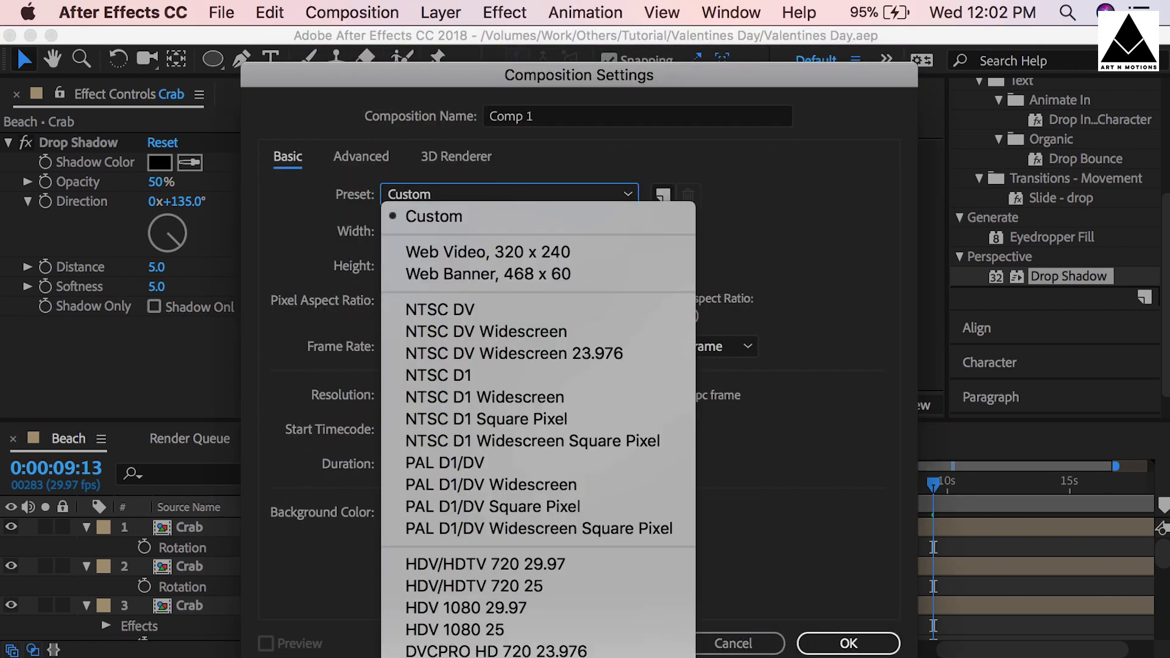
left_click(476, 629)
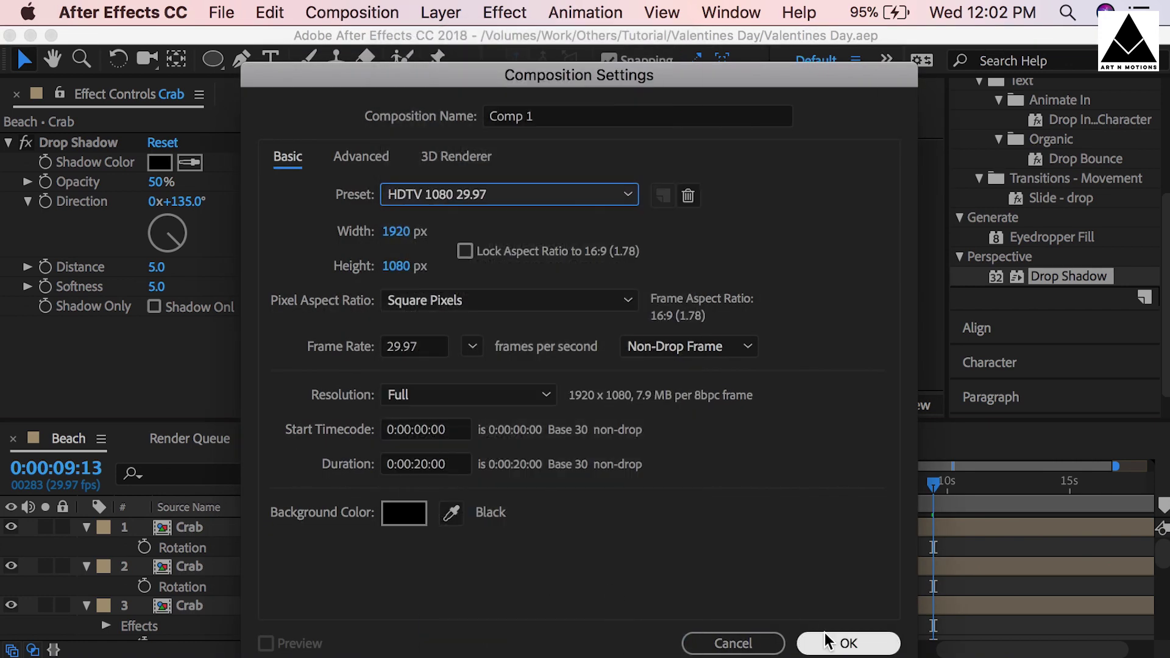
left_click(848, 644)
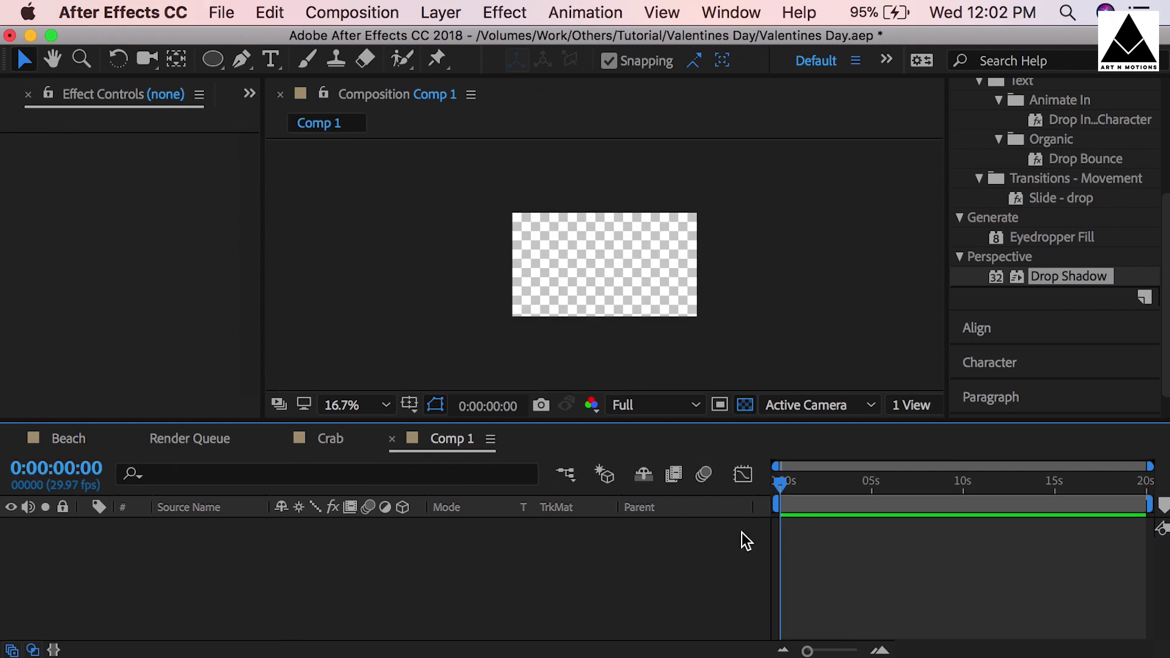
Step: Add a null object to the new composition and make it a 3D layer
left_click(441, 13)
mouse_move(451, 37)
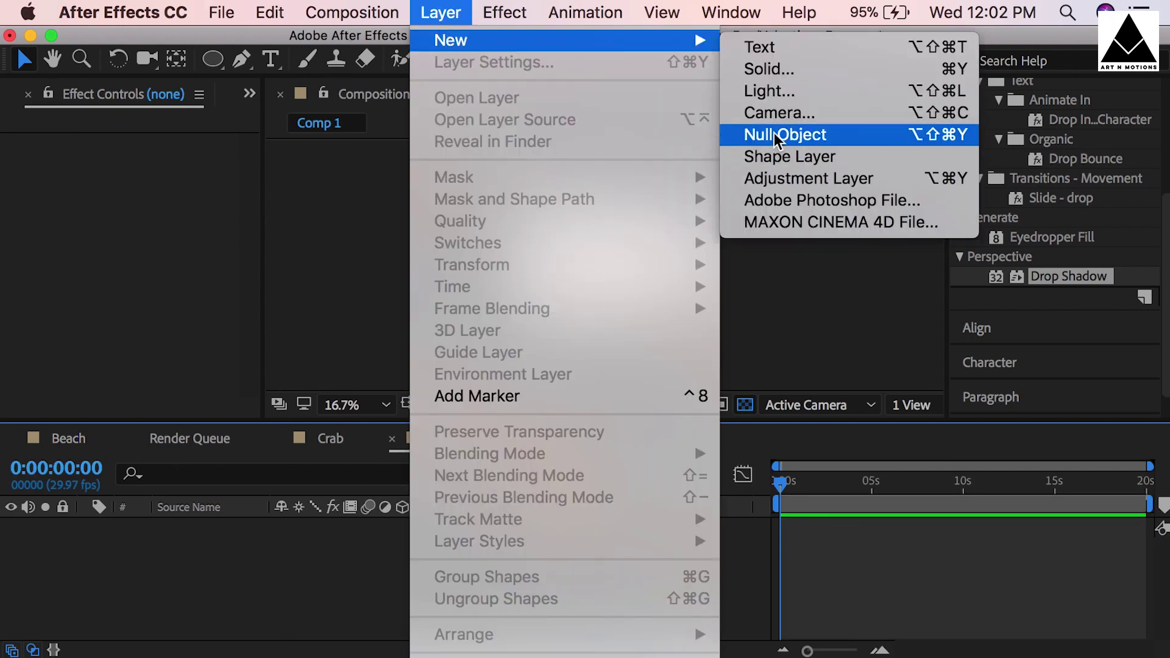
left_click(778, 135)
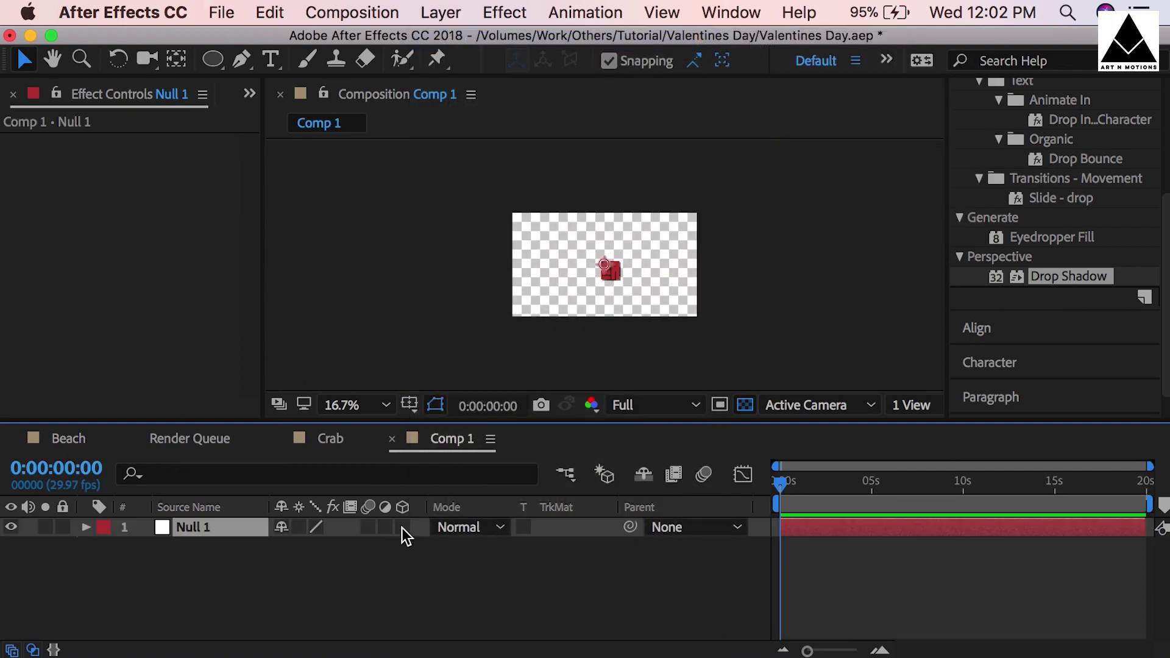
left_click(401, 528)
Step: Add a two-node camera with the default settings and parent it to Null 1
left_click(441, 12)
mouse_move(451, 37)
left_click(793, 110)
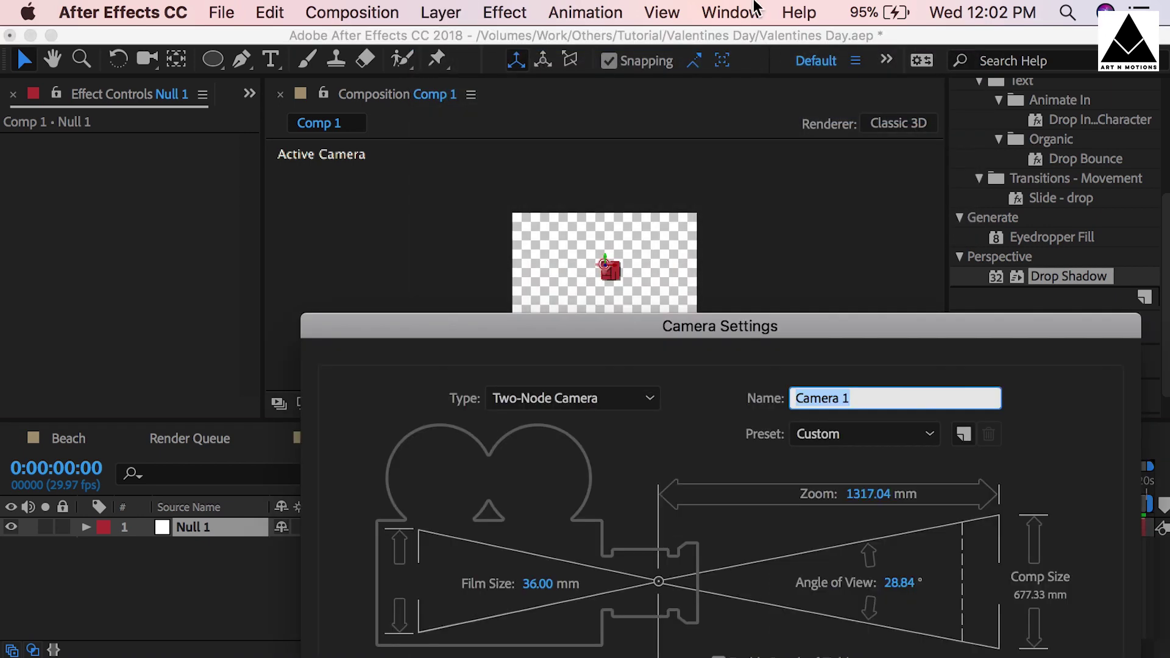
left_click_drag(863, 334, 713, 138)
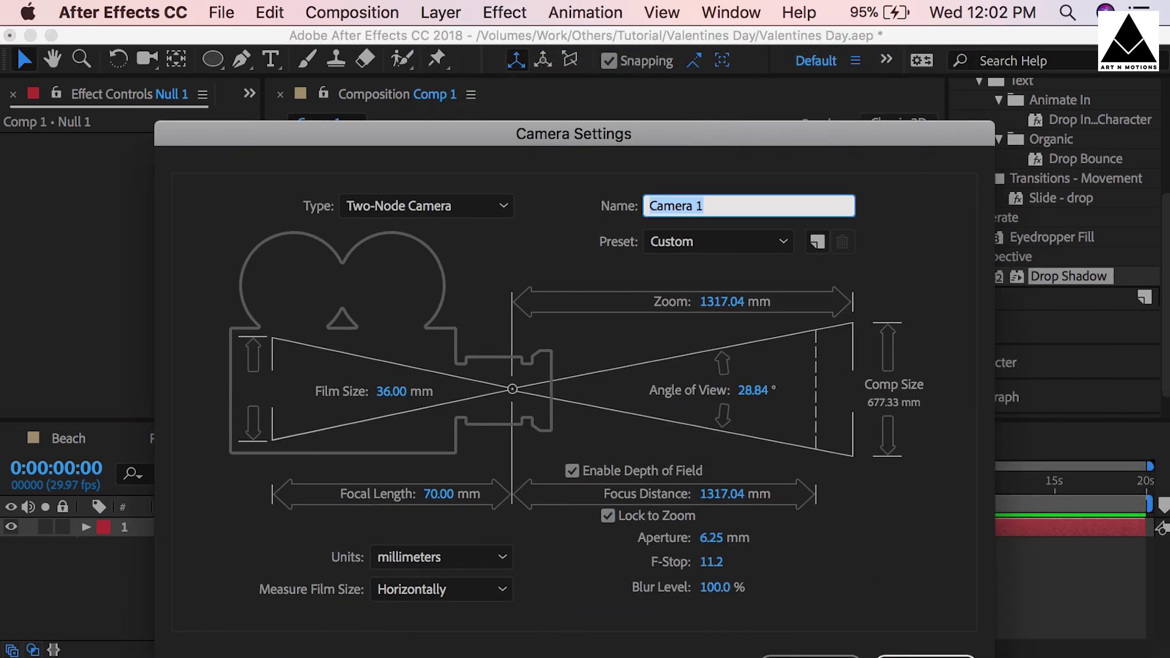
left_click(934, 655)
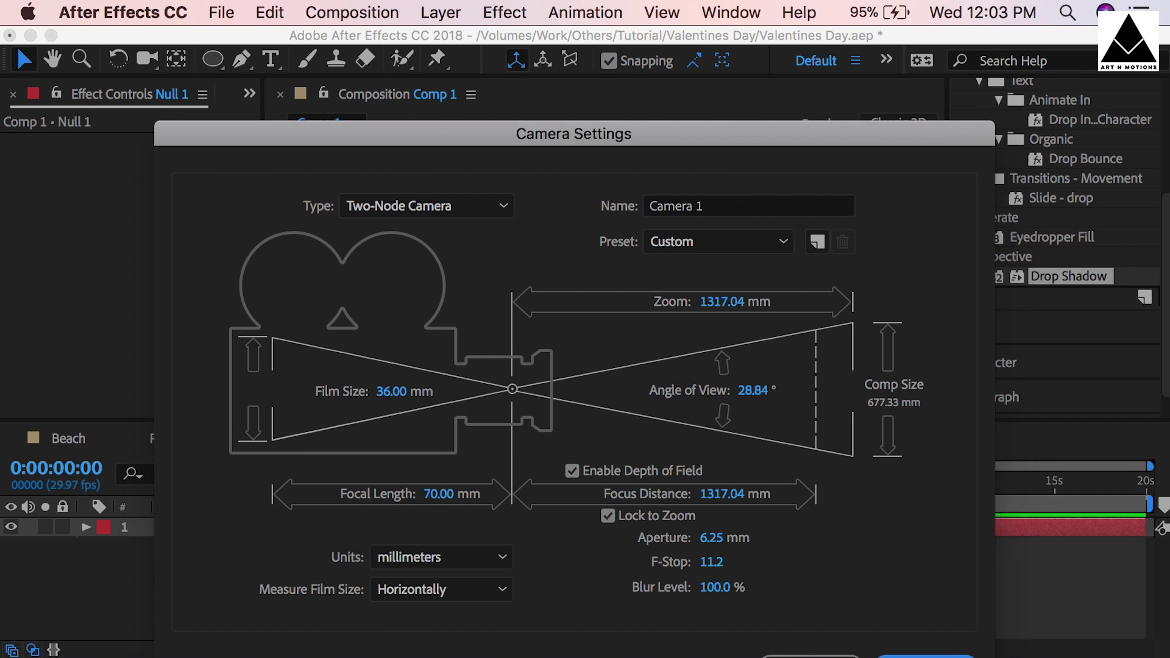
left_click(695, 527)
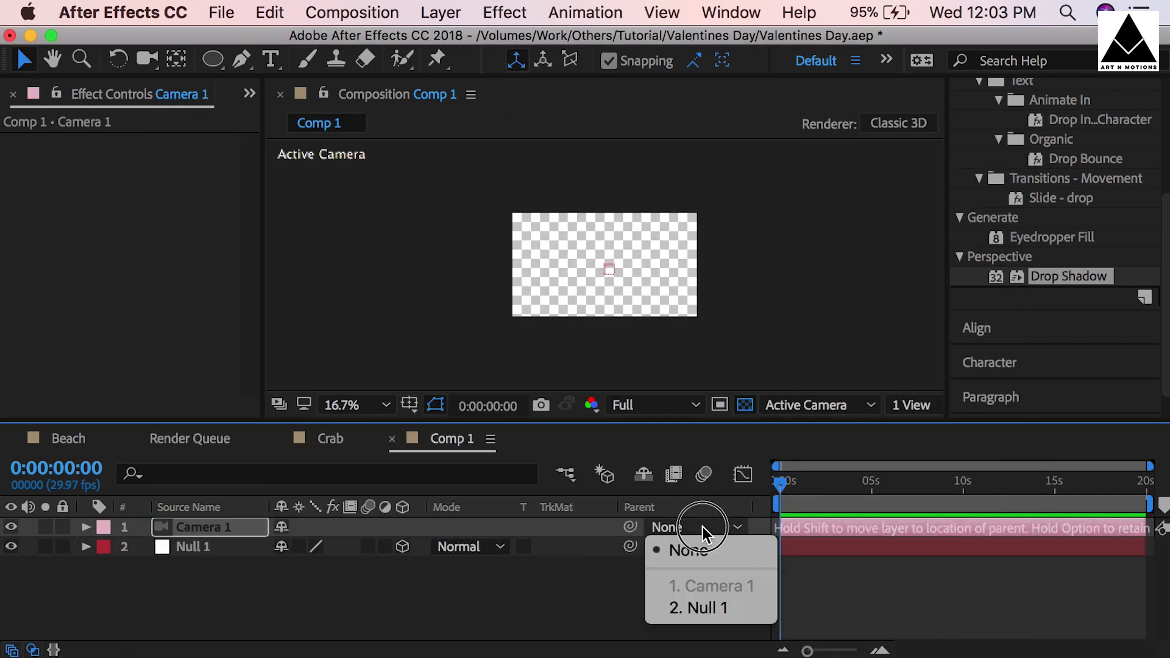
left_click(710, 608)
Step: Rename Comp 1 as Happy Valentines Day in its composition settings
left_click(250, 95)
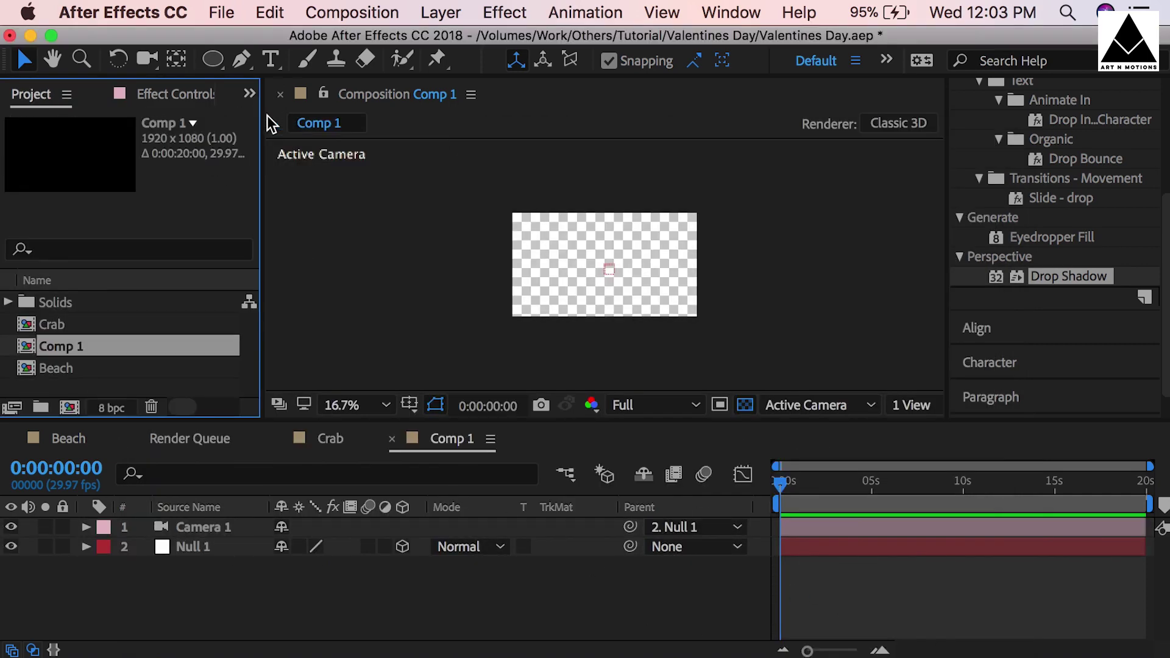
left_click(879, 549)
left_click(352, 12)
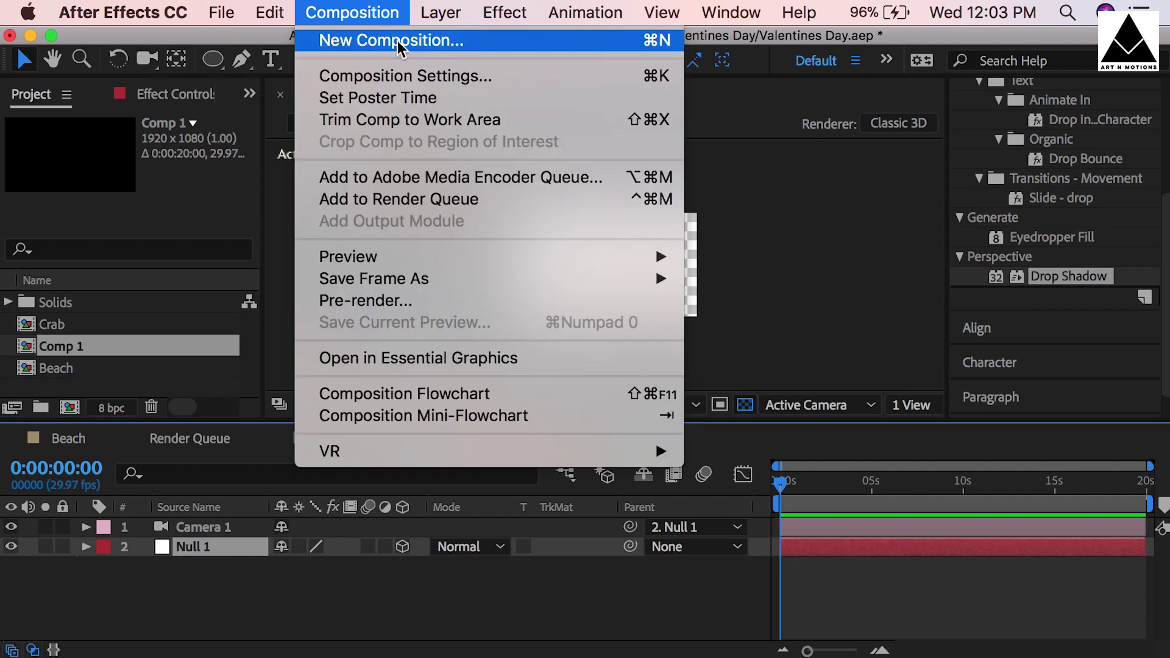
left_click(426, 76)
type("Happy Valentine Day")
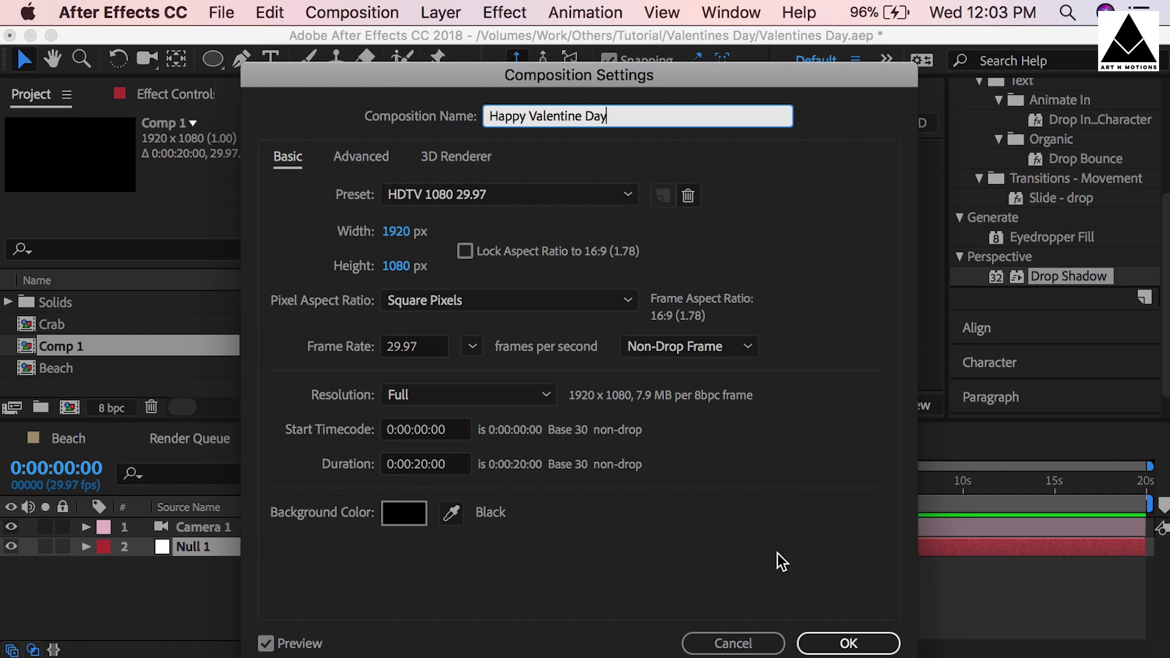
left_click(848, 644)
left_click(352, 12)
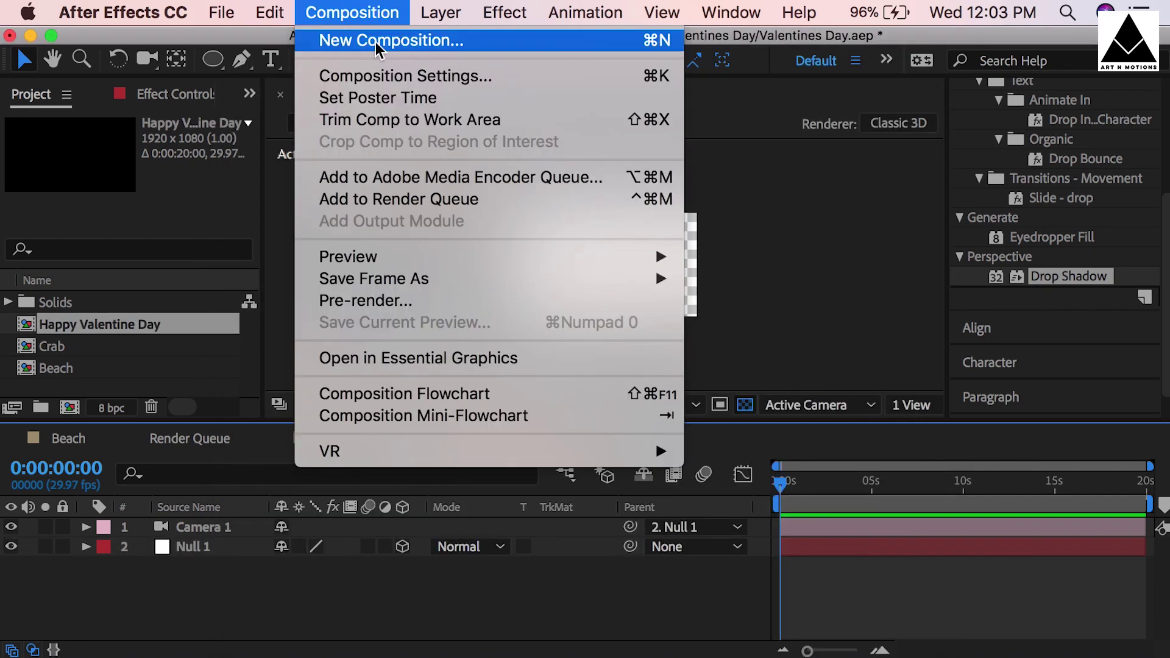
left_click(387, 75)
left_click(608, 121)
left_click(817, 641)
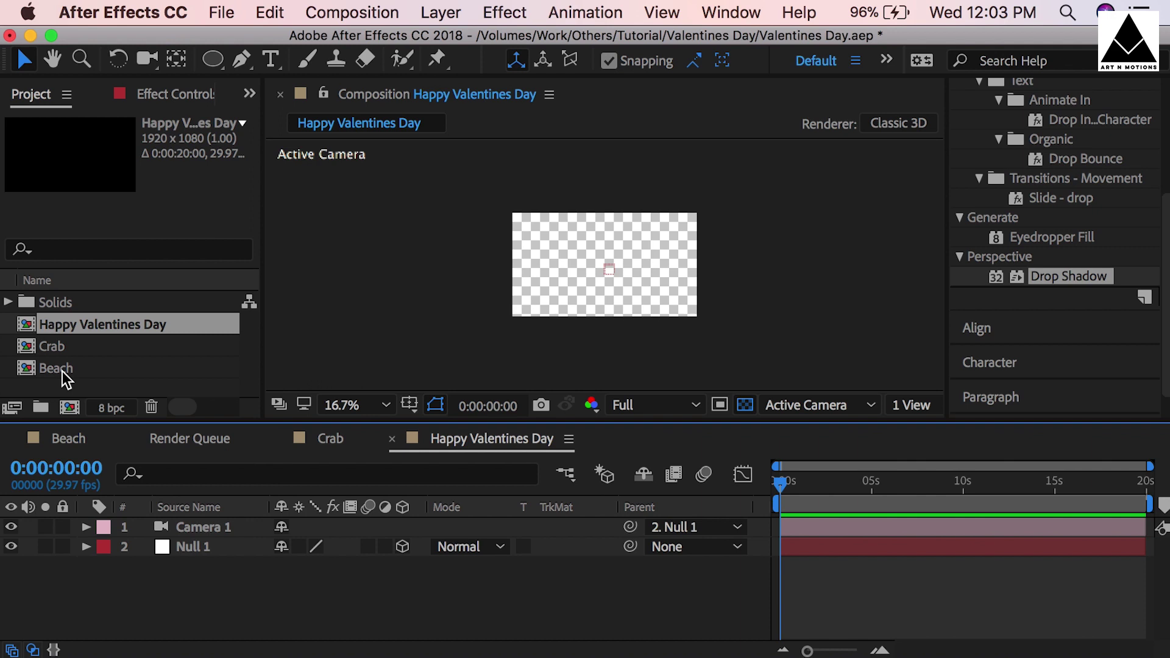
Step: Add the Beach composition below Null 1 in Happy Valentines Day and make it a 3D layer
left_click_drag(62, 368, 94, 556)
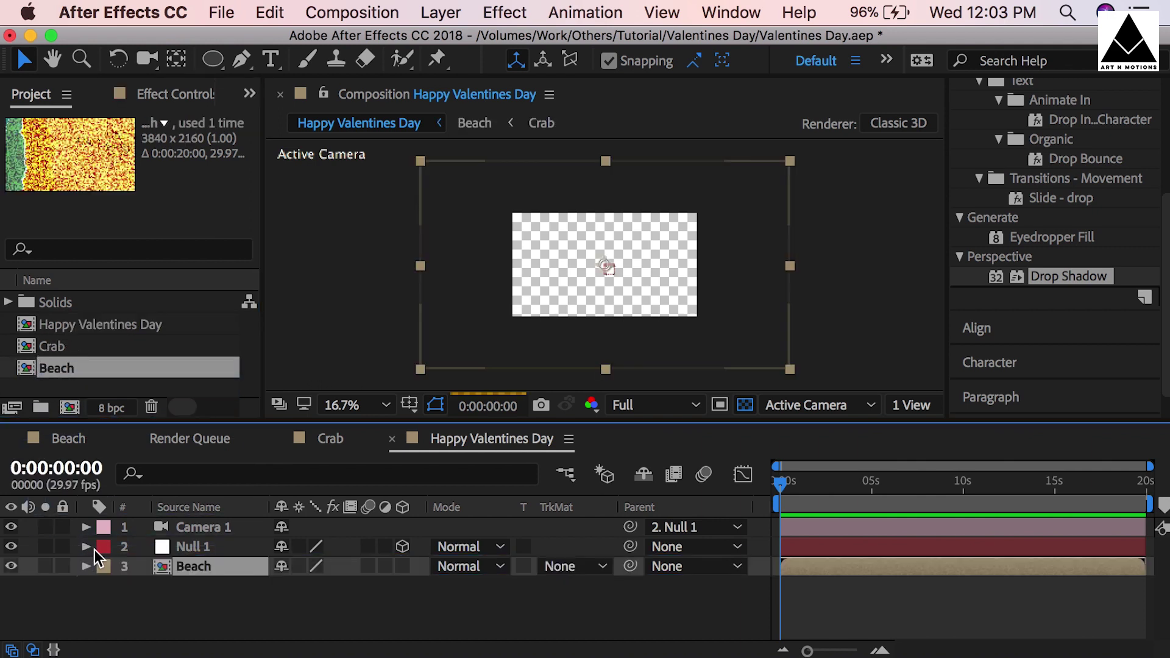
left_click(403, 568)
Step: Enable keyframing for Null 1's Orientation and Position at 0:00:00:00
left_click(809, 554)
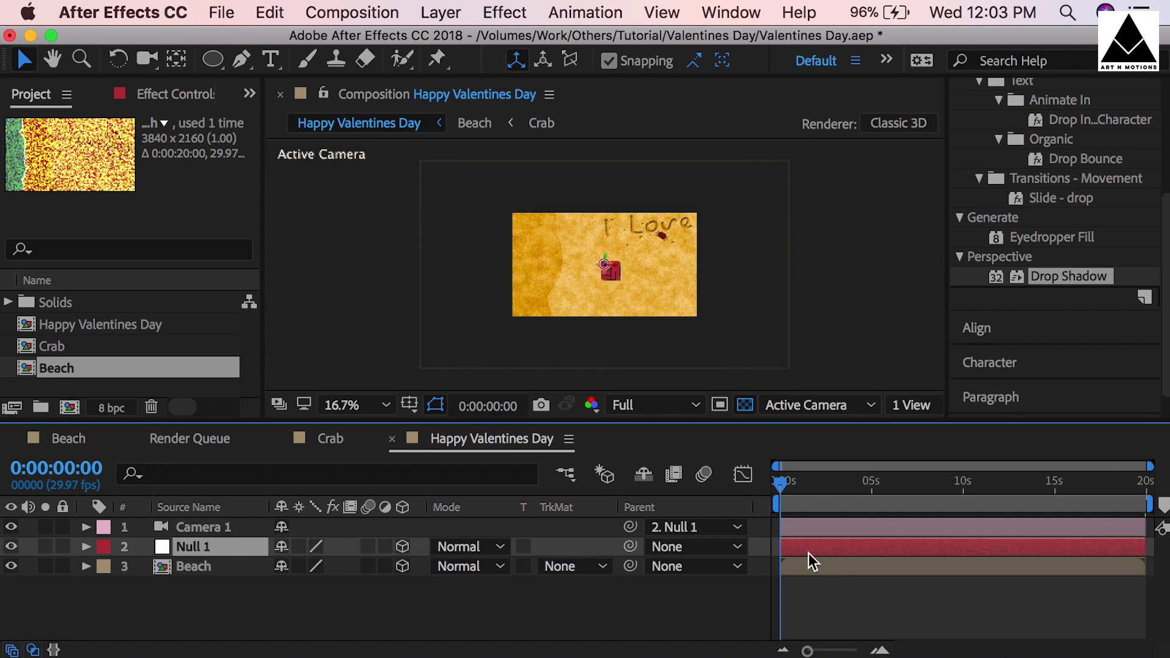
key("r")
left_click(144, 567)
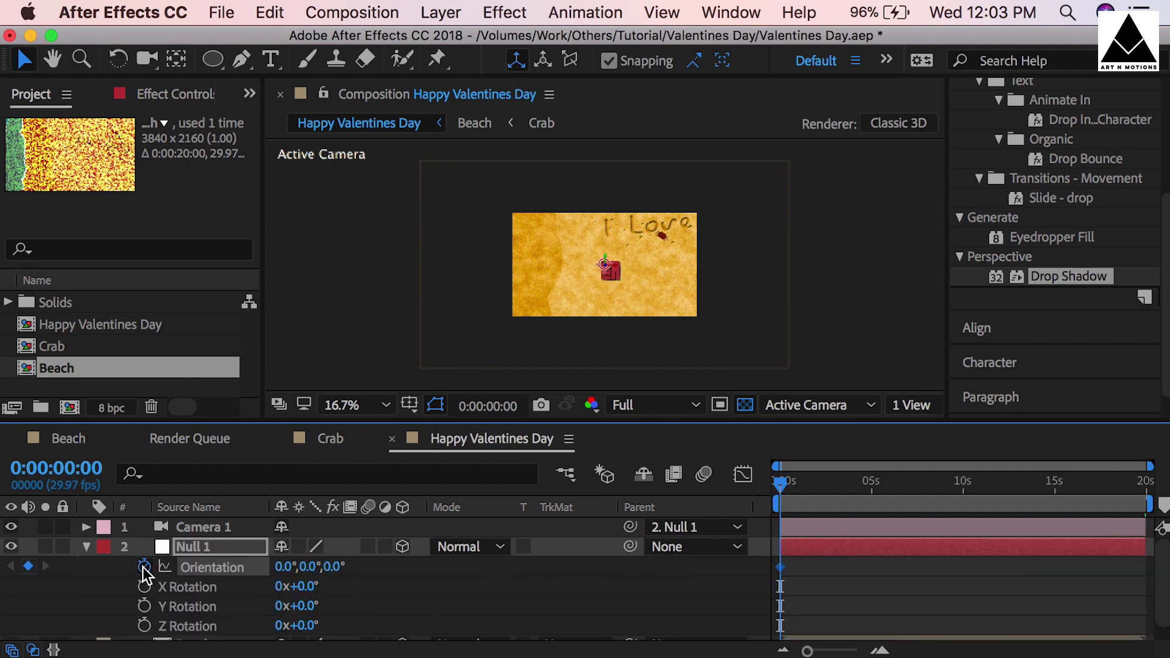
key("p")
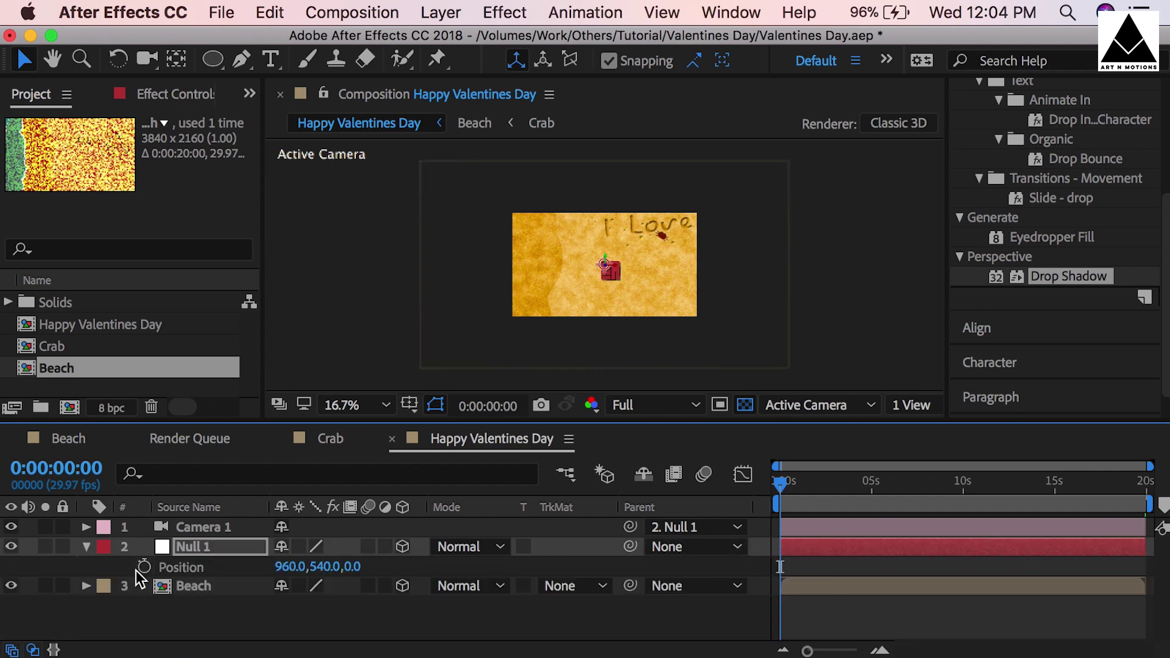
left_click(136, 573)
left_click(146, 569)
key("u")
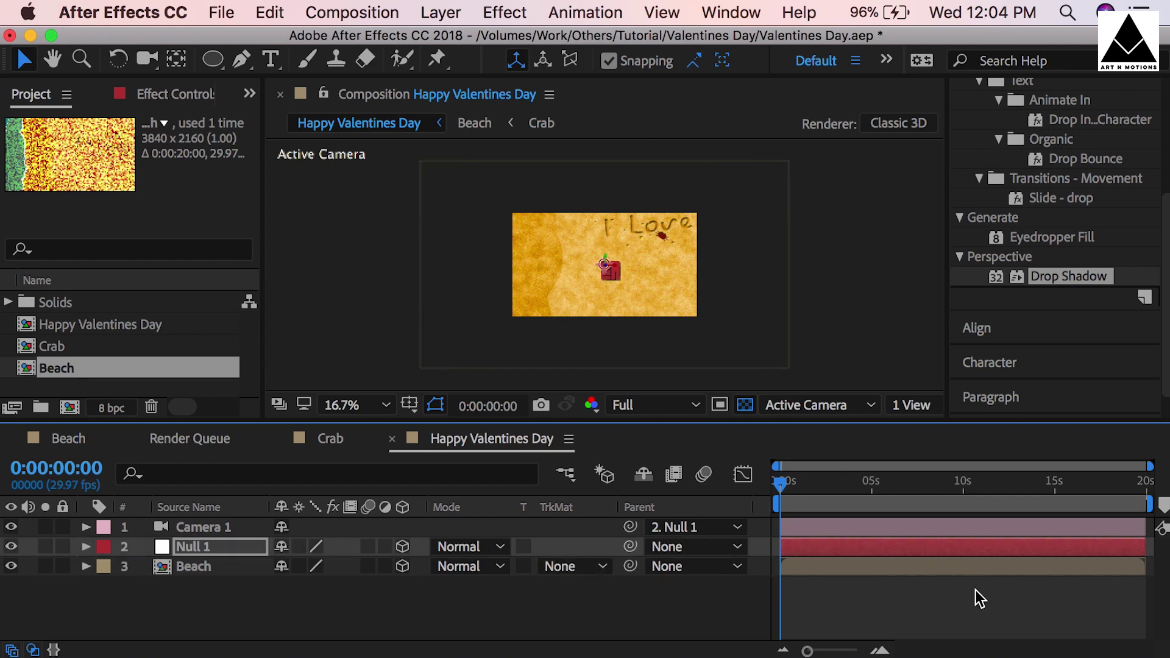
Step: Add Position and Orientation keyframes for Null 1 at 0:00:15:00, and return to the start of the composition
key("u")
left_click(1055, 490)
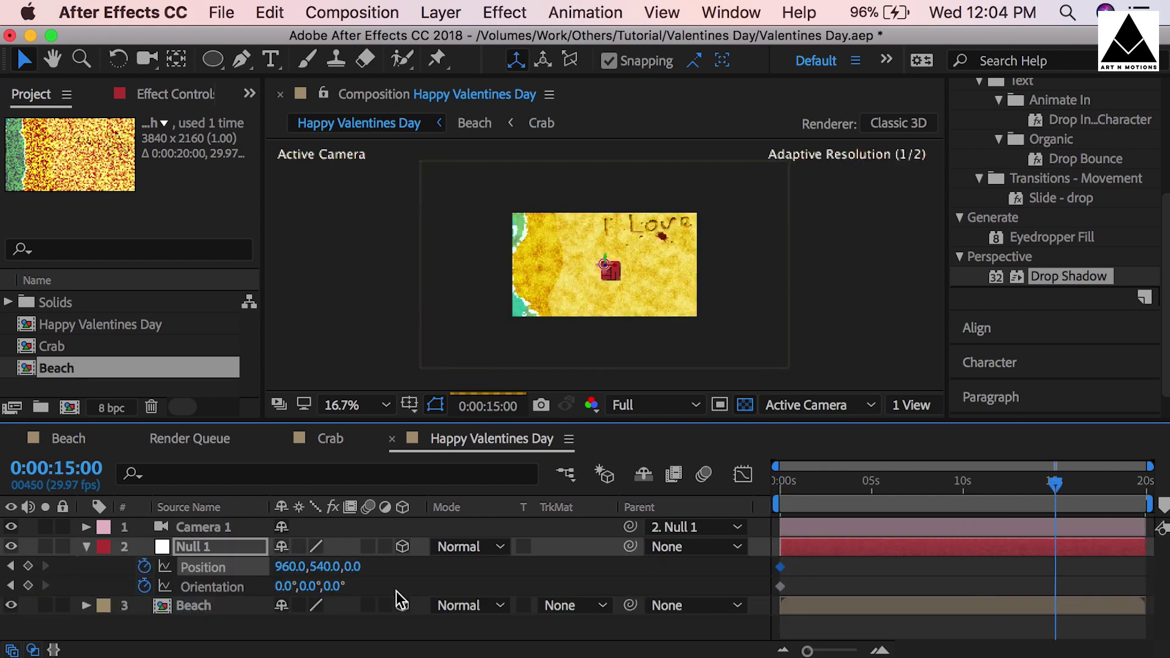
left_click(28, 566)
left_click(28, 586)
left_click(945, 576)
left_click_drag(799, 488, 768, 526)
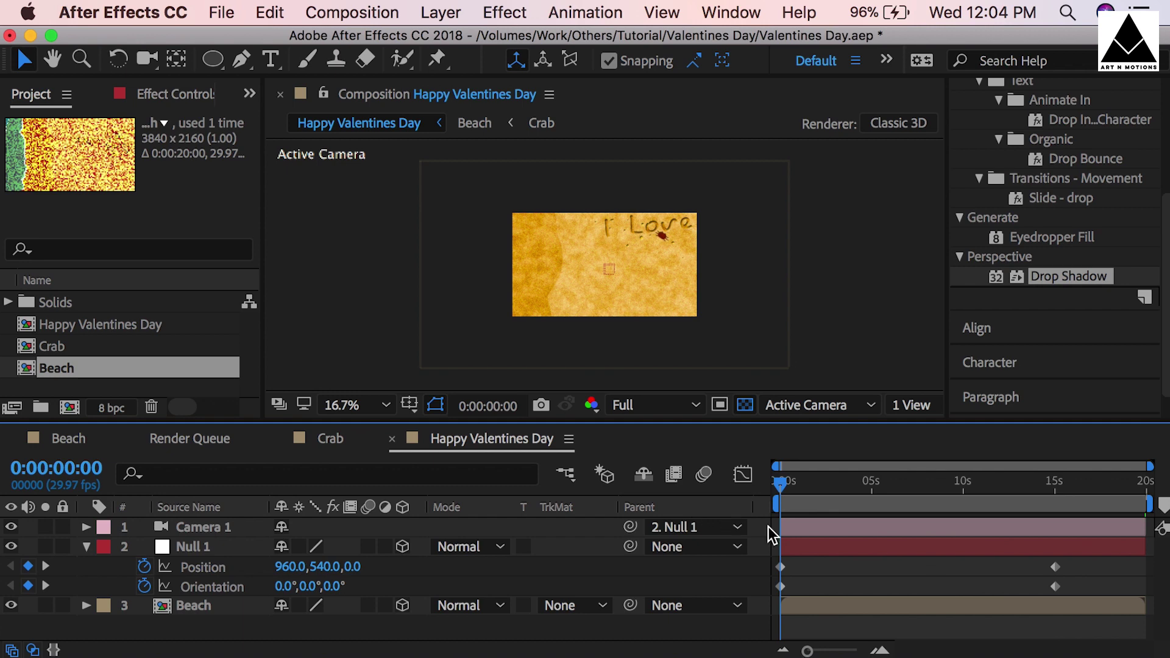
Step: Disable the Add Grain and Fractal Noise effects on the Medium Yellow Solid 1 layer in the Beach composition
left_click(122, 448)
scroll(792, 585, "down", 10)
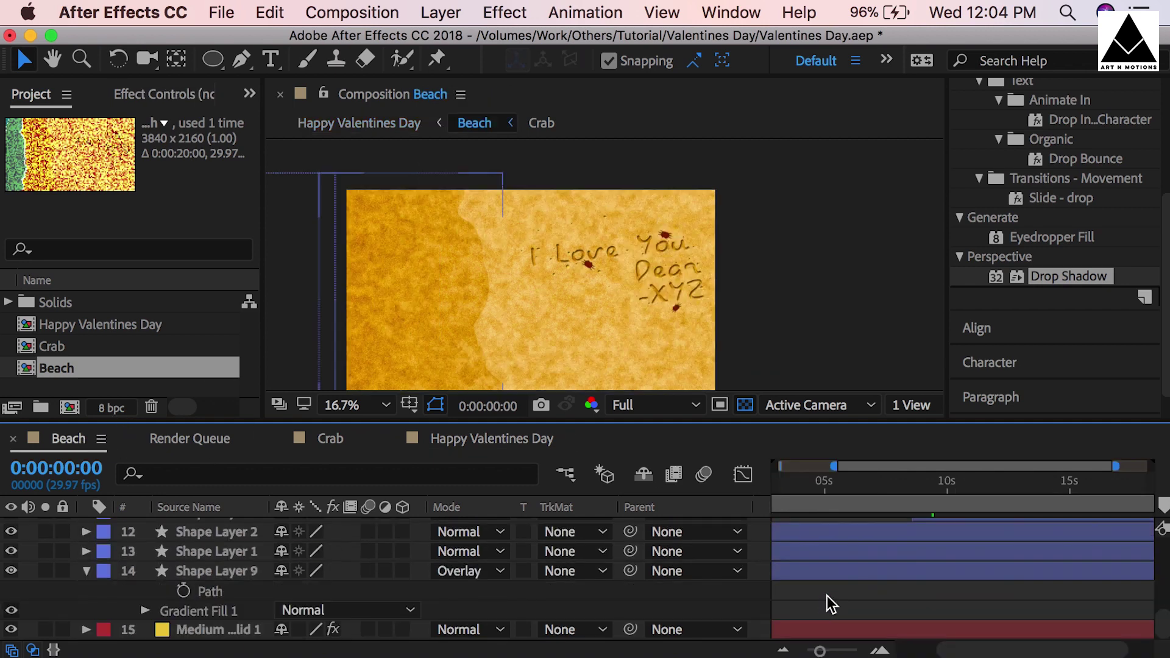
left_click(827, 630)
left_click_drag(34, 140, 27, 162)
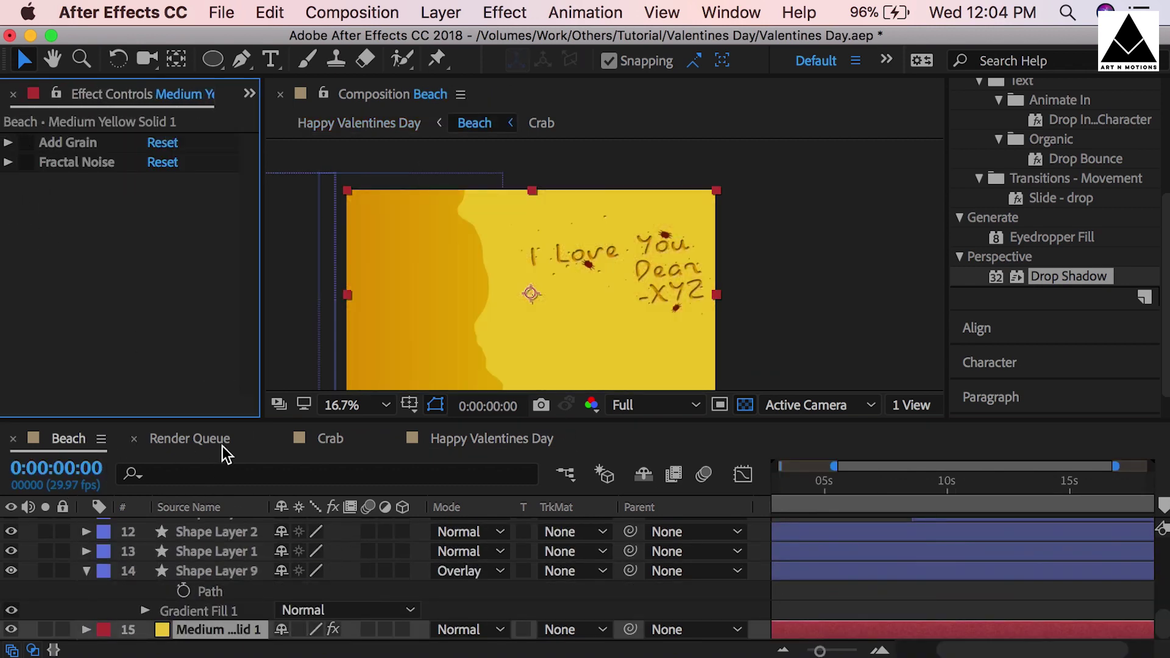
Step: In Happy Valentines Day, set Null 1's Position X to 118 and Orientation Z to 11° at 0:00:00:00
left_click(487, 439)
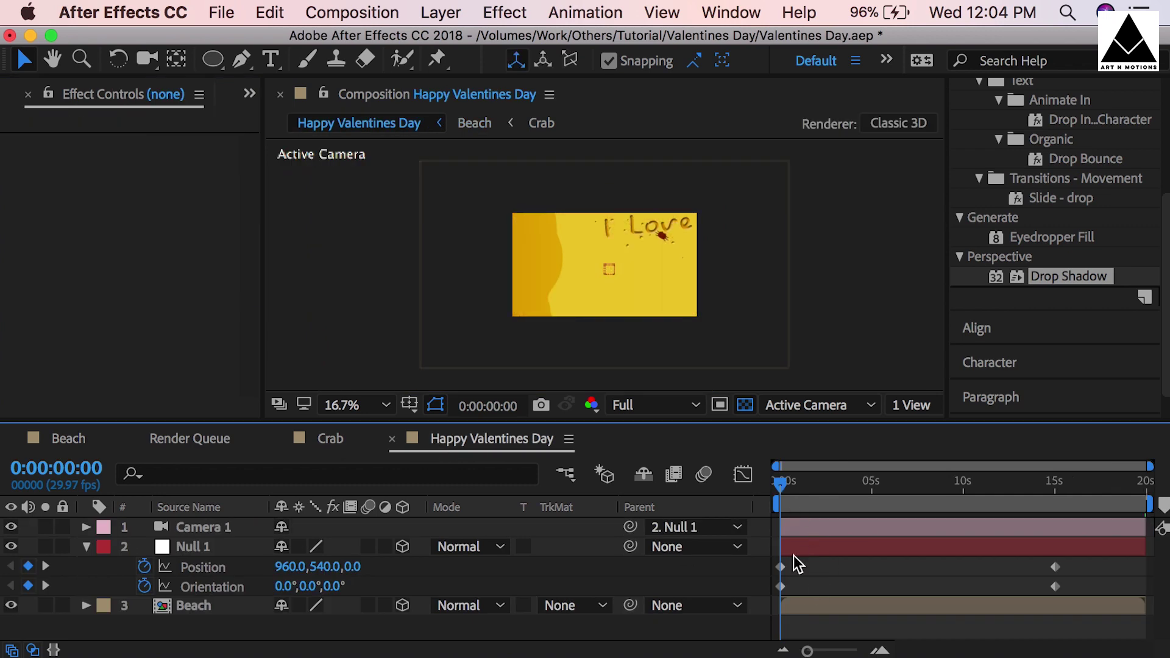
left_click(798, 565)
left_click_drag(334, 587, 179, 583)
Step: At 0:00:15:00, set Null 1's Position to 1288, 523, -1954 and its Orientation Z to 351°
left_click_drag(812, 489, 1055, 485)
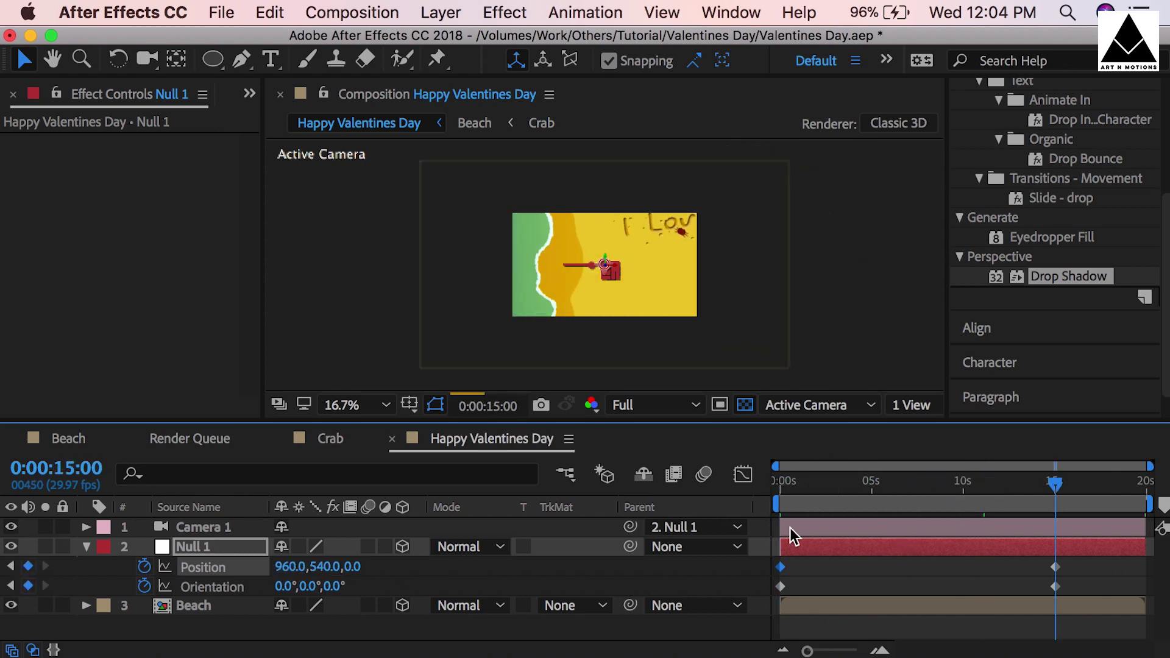
left_click_drag(331, 569, 153, 604)
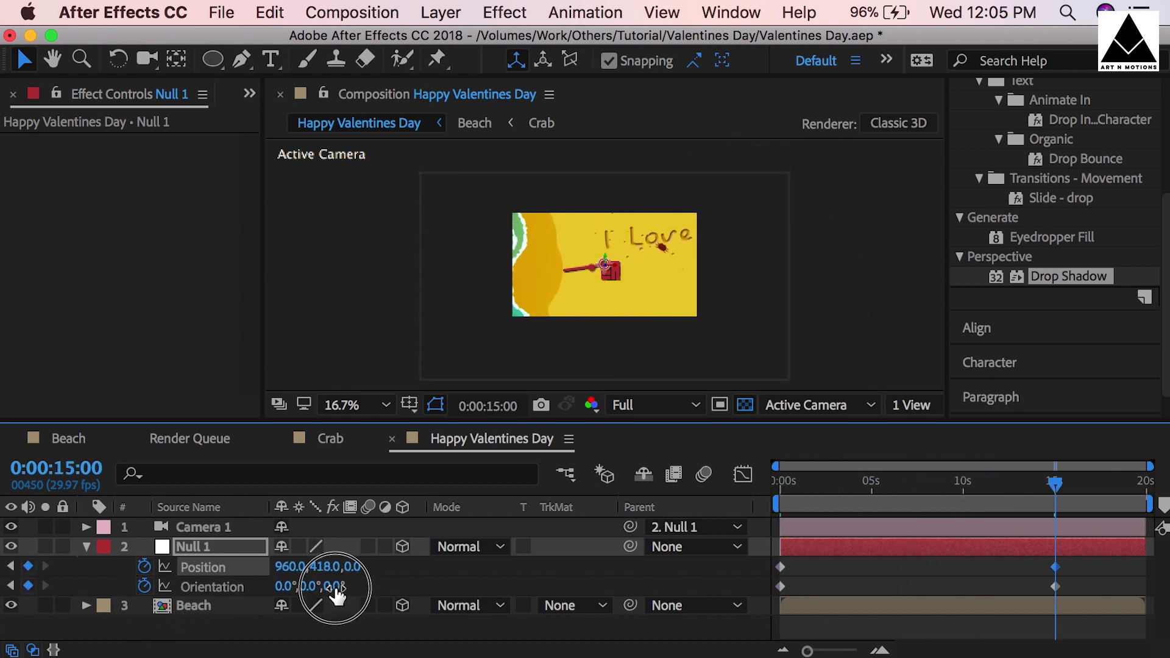
left_click_drag(335, 589, 742, 587)
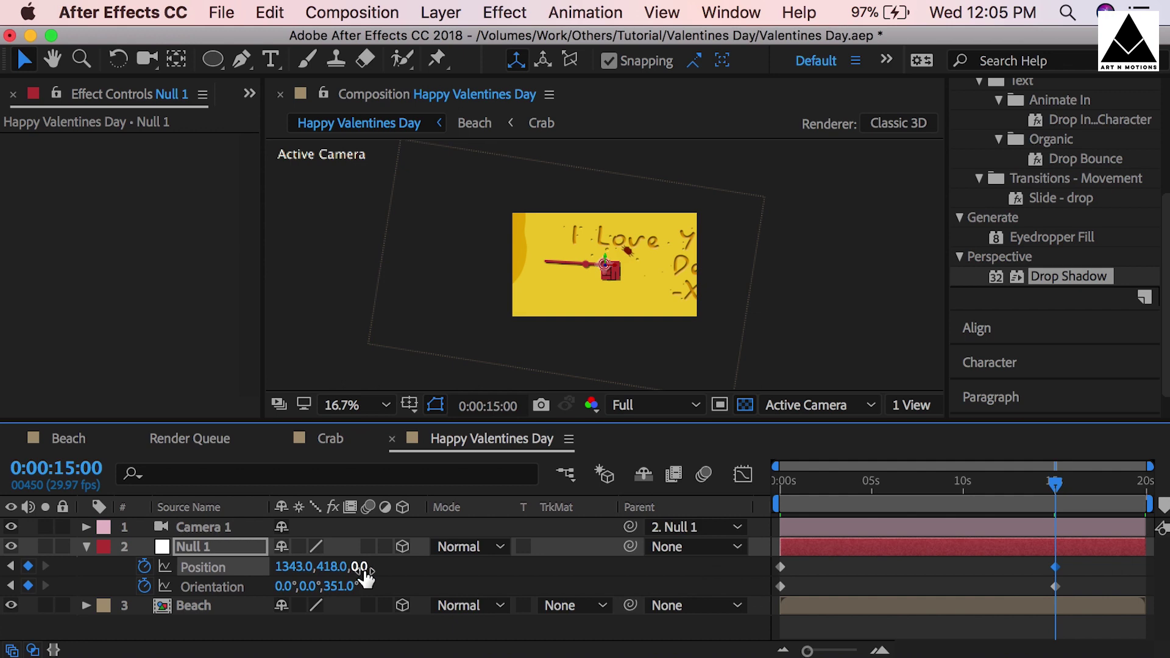
mouse_move(360, 568)
left_mouse_down()
mouse_move(3, 633)
mouse_move(12, 605)
mouse_move(378, 579)
left_mouse_up()
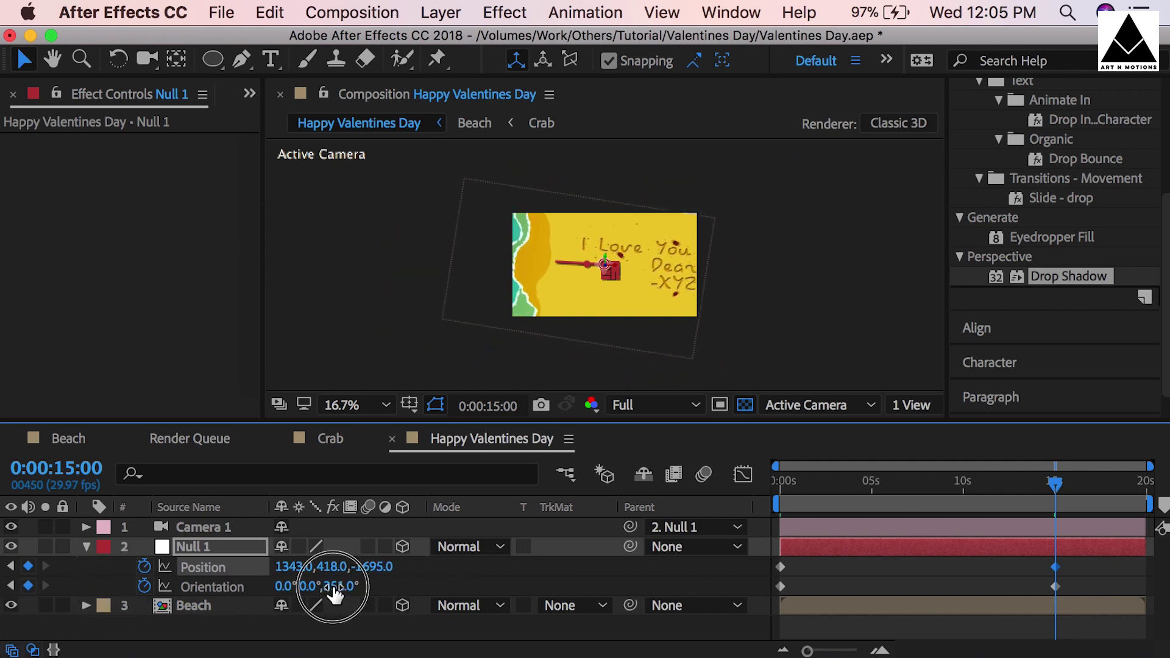
left_click_drag(333, 587, 367, 566)
left_click_drag(295, 568, 242, 569)
Step: Preview the camera move from the first frame through the 15-second keyframes
left_click_drag(829, 486, 778, 487)
left_click(818, 565)
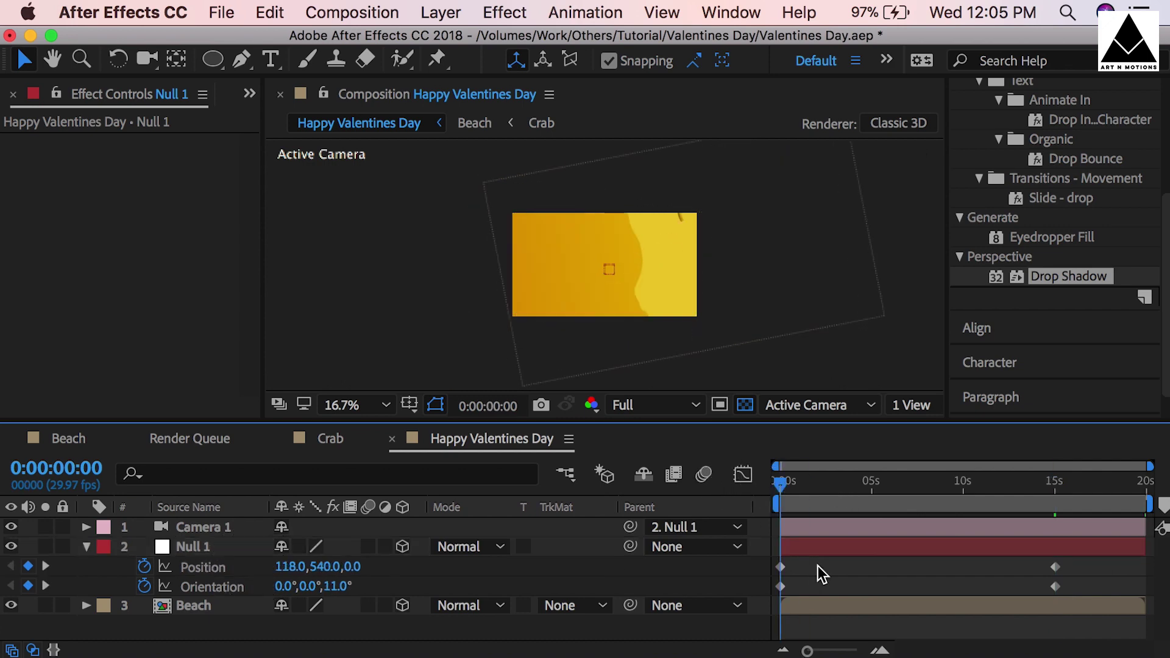
key("space")
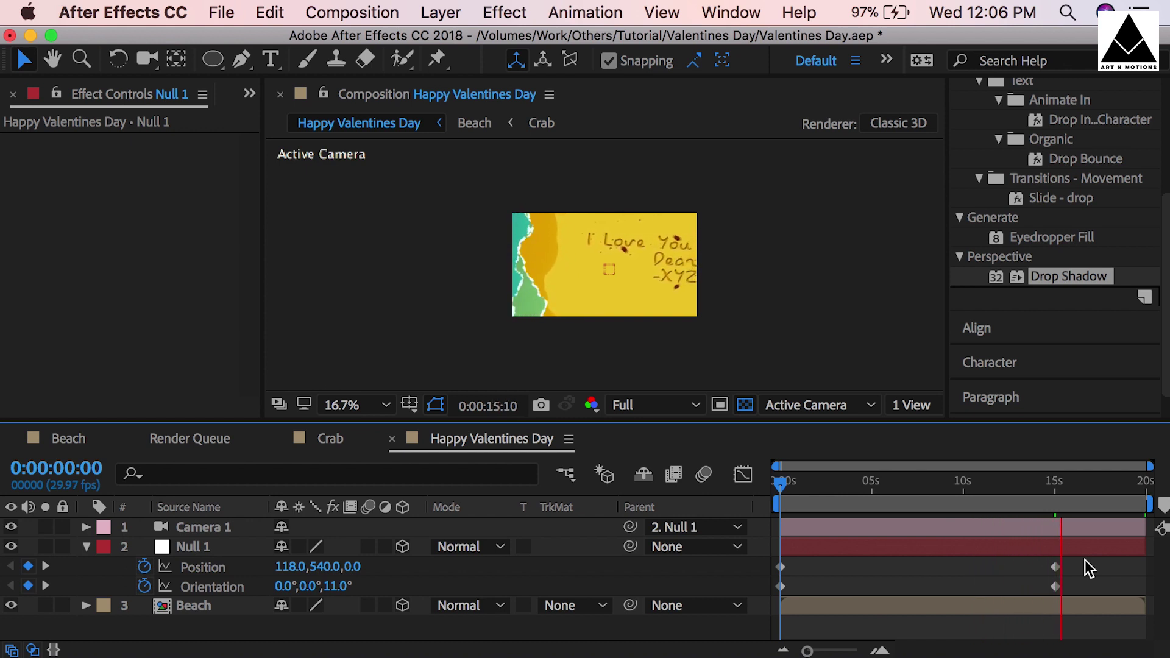
left_click_drag(1036, 483, 713, 484)
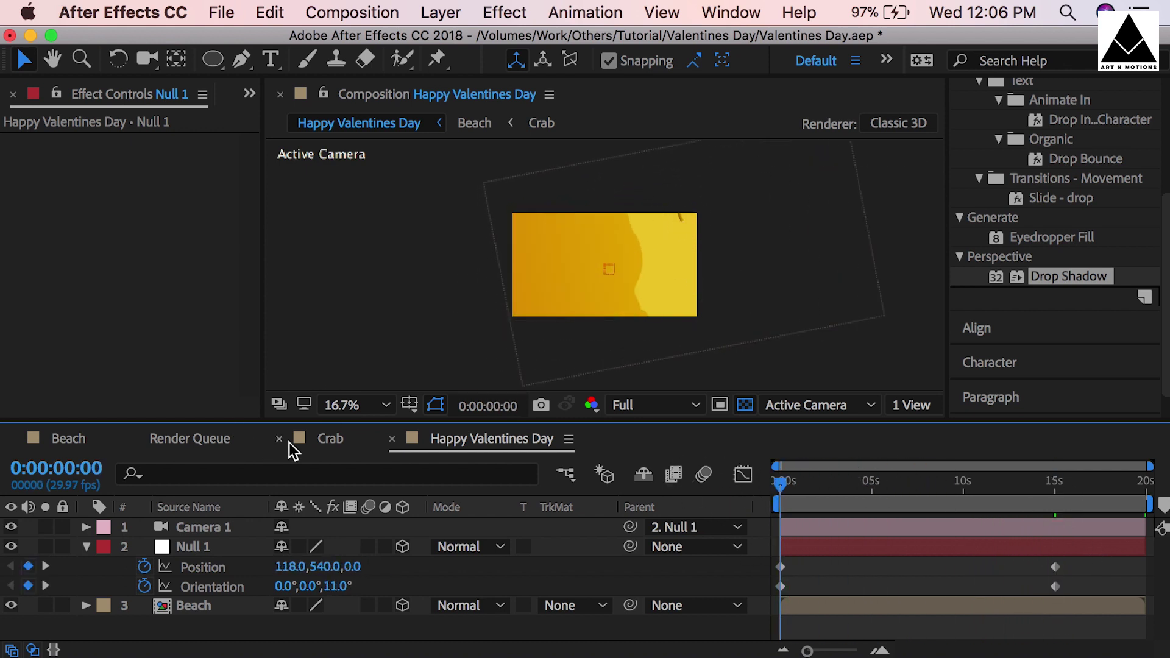
Step: In the Beach composition, remove spaces before "Dear" and "-XYZ" in the love message to shift both lines left
left_click(68, 439)
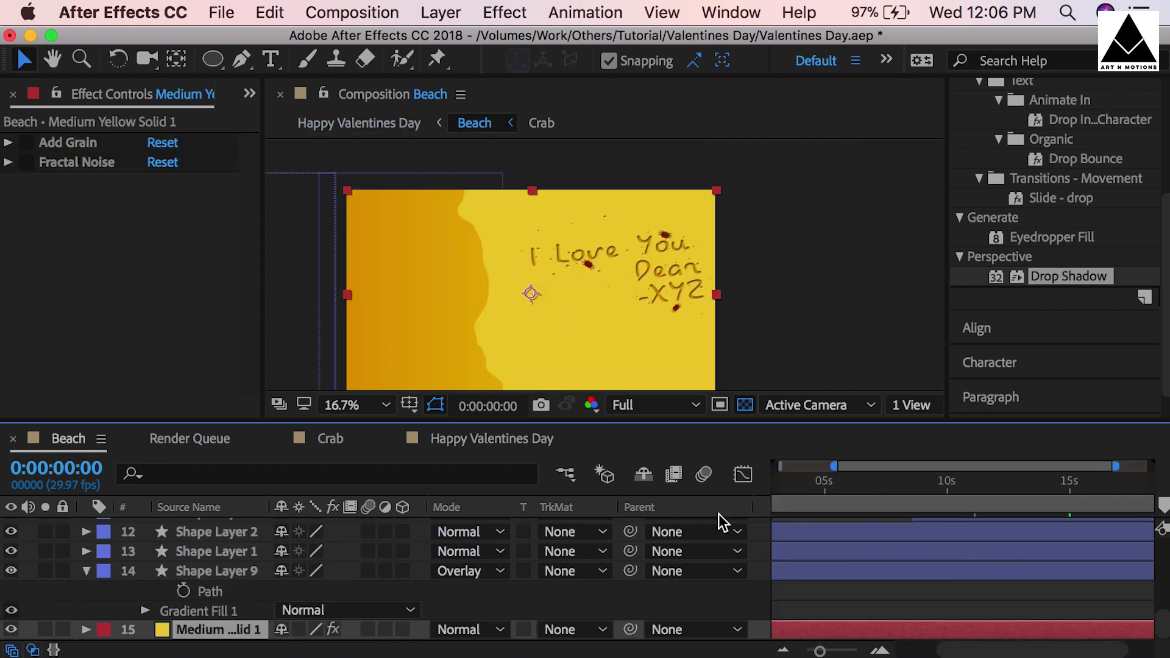
scroll(852, 592, "up", 10)
scroll(853, 587, "down", 5)
left_click(849, 573)
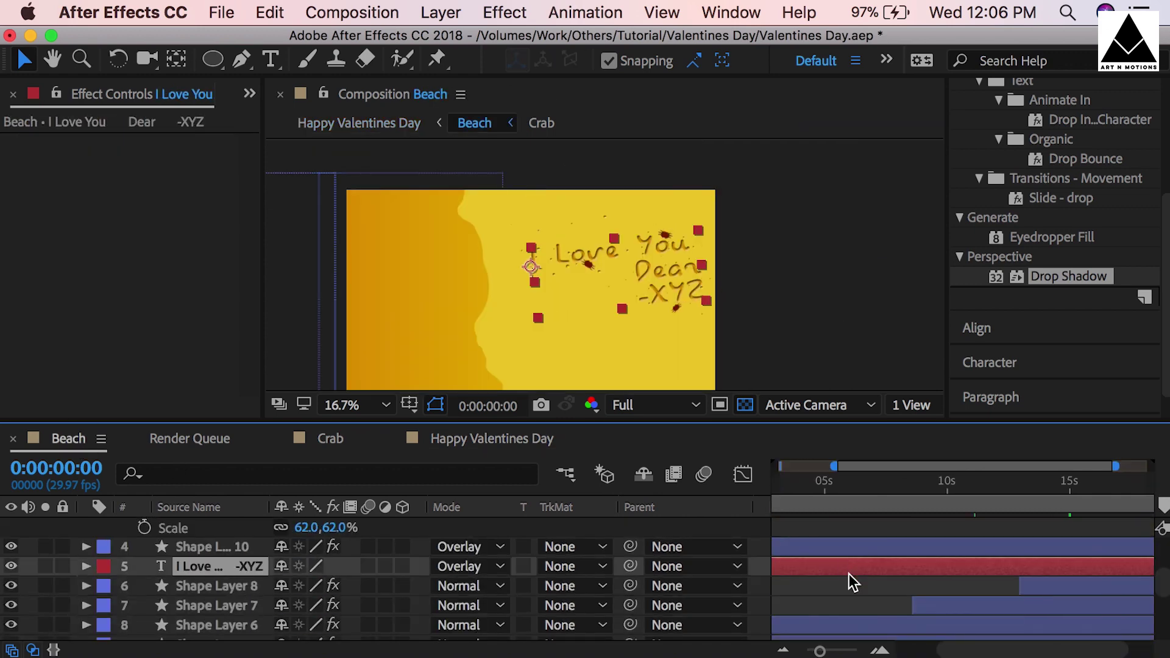
double_click(657, 272)
key("BackSpace")
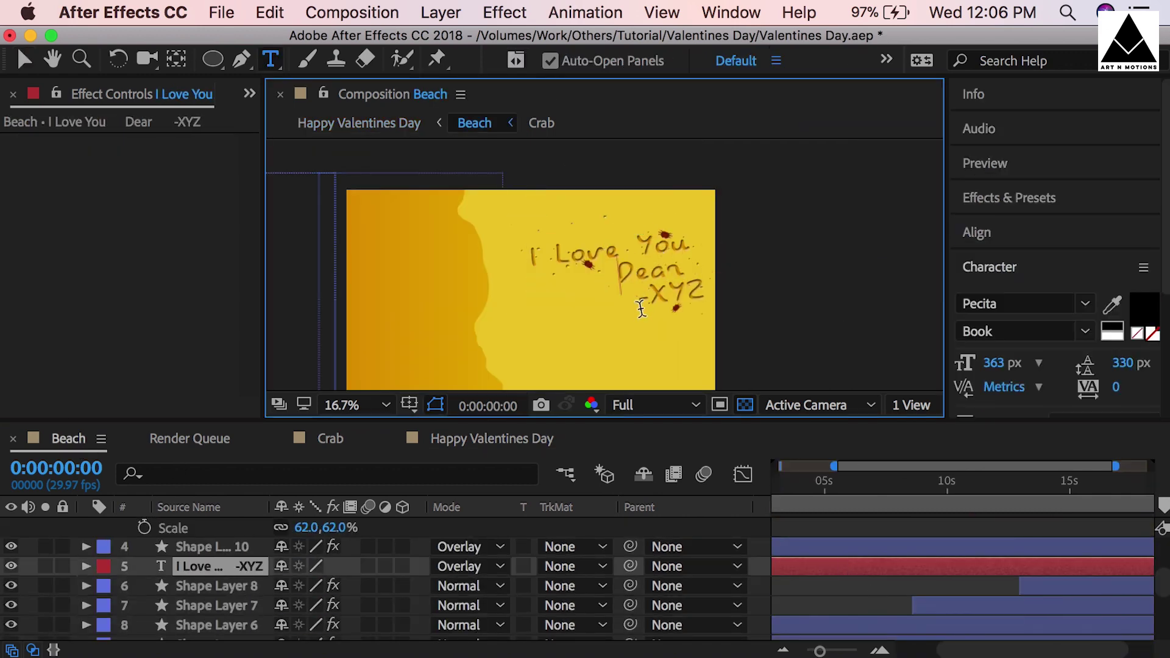
key("BackSpace")
left_click(869, 531)
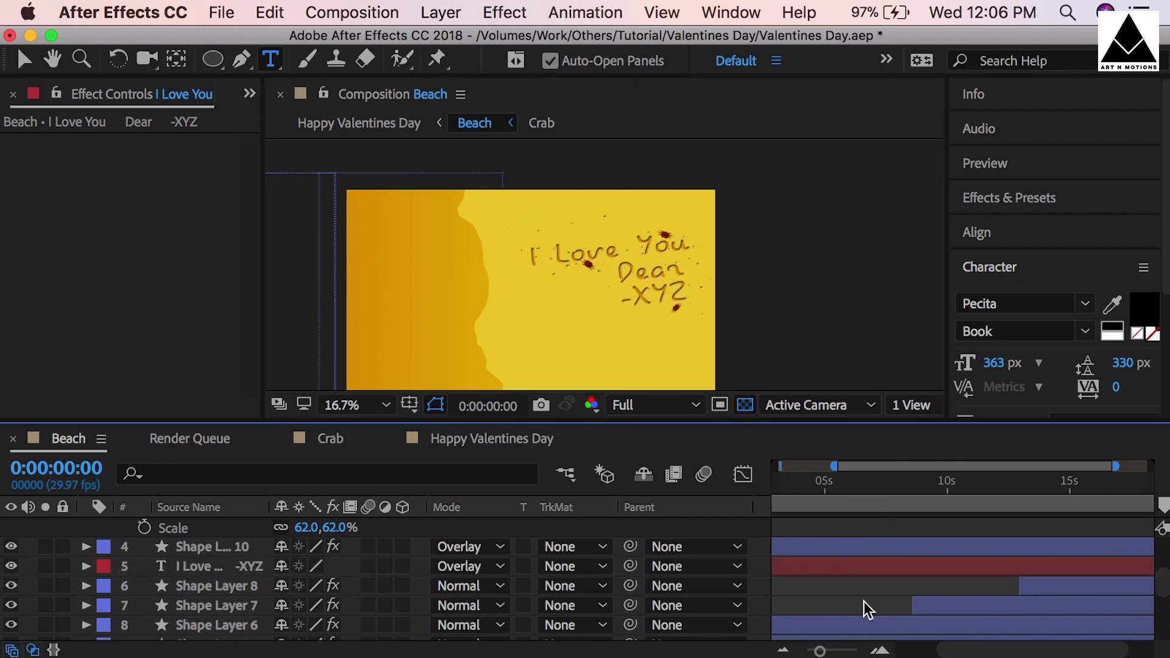
Step: Shift the crab beside "-XYZ" slightly toward the text with its Rotation at 146°, and save the project
scroll(859, 596, "up", 5)
left_click(869, 526)
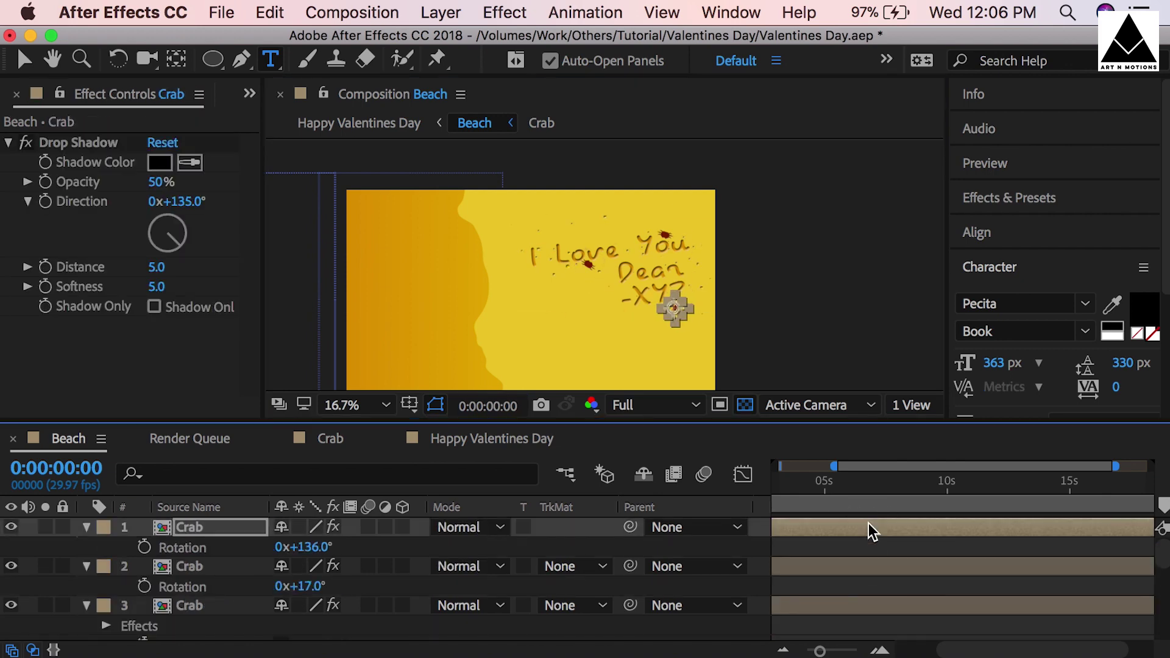
left_click(867, 538)
left_click_drag(305, 547, 319, 548)
left_click(906, 554)
key("super+s")
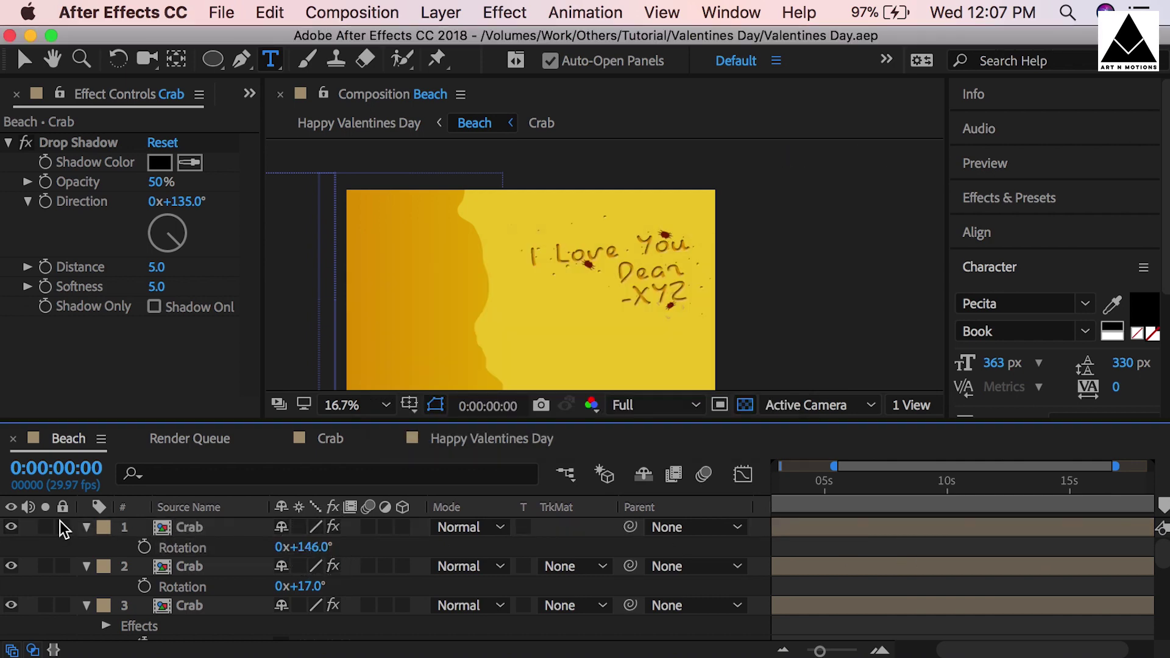
Step: Apply Easy Ease to Null 1's Position and Orientation keyframes at 0:00:15:00 in Happy Valentines Day
left_click(491, 439)
left_click_drag(1085, 481, 1057, 486)
left_click(11, 567)
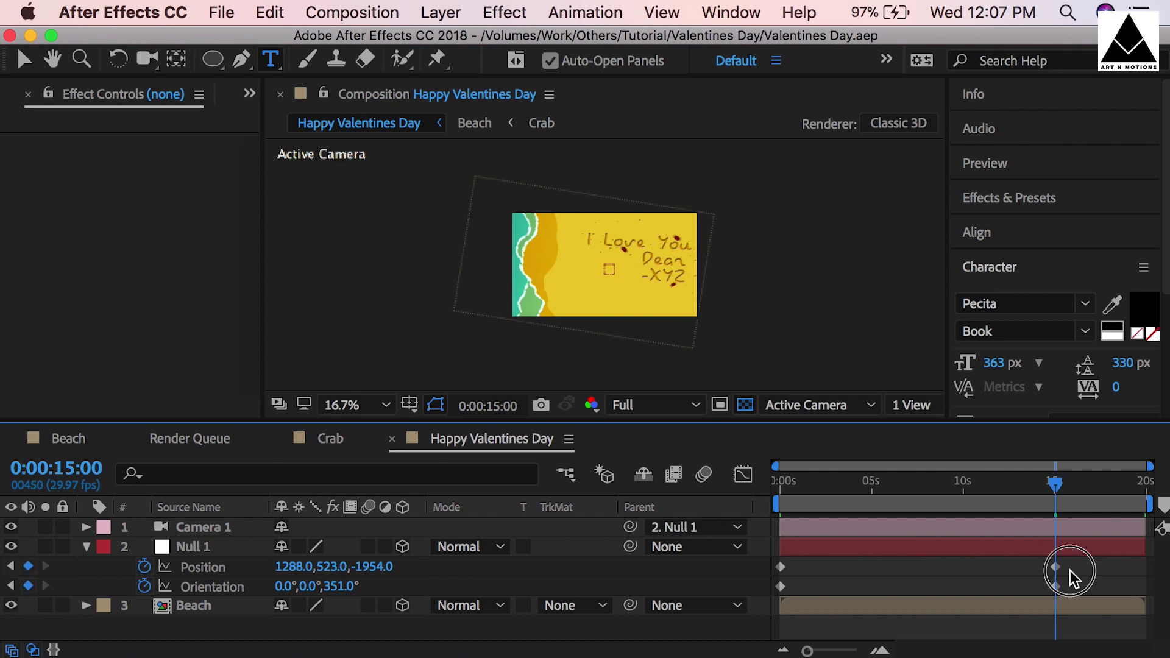
left_click_drag(1071, 570, 1063, 590)
right_click(1061, 588)
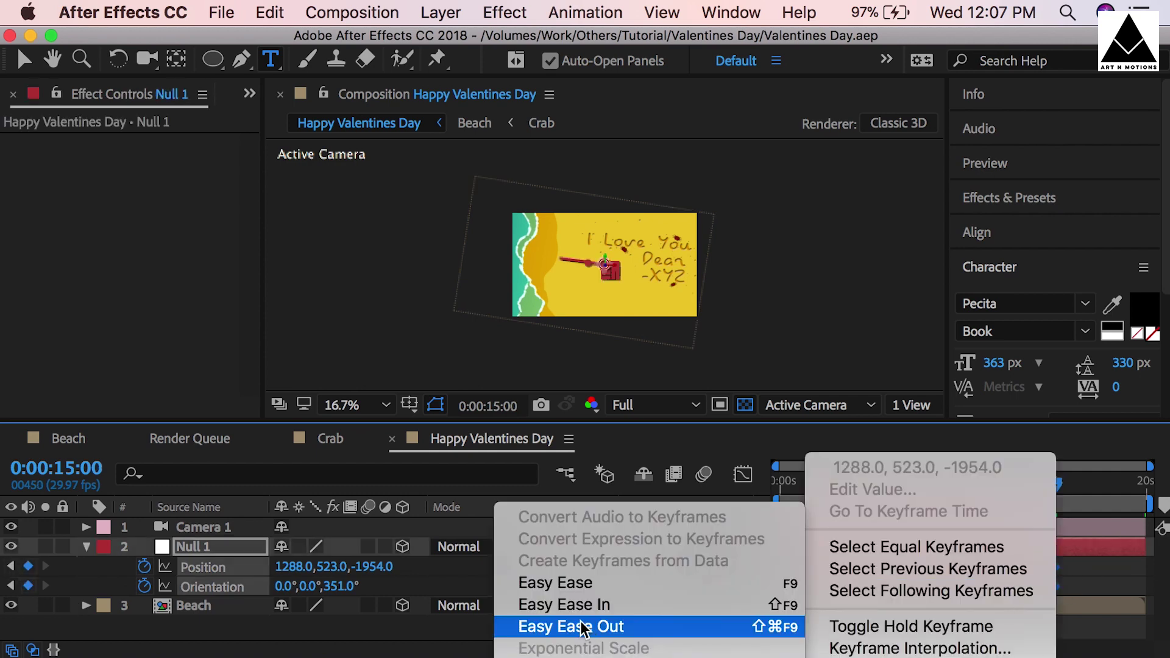
left_click(580, 585)
Step: Play back the eased camera move from mid-timeline and from the start, and stop at 0:00:06:03
left_click(968, 482)
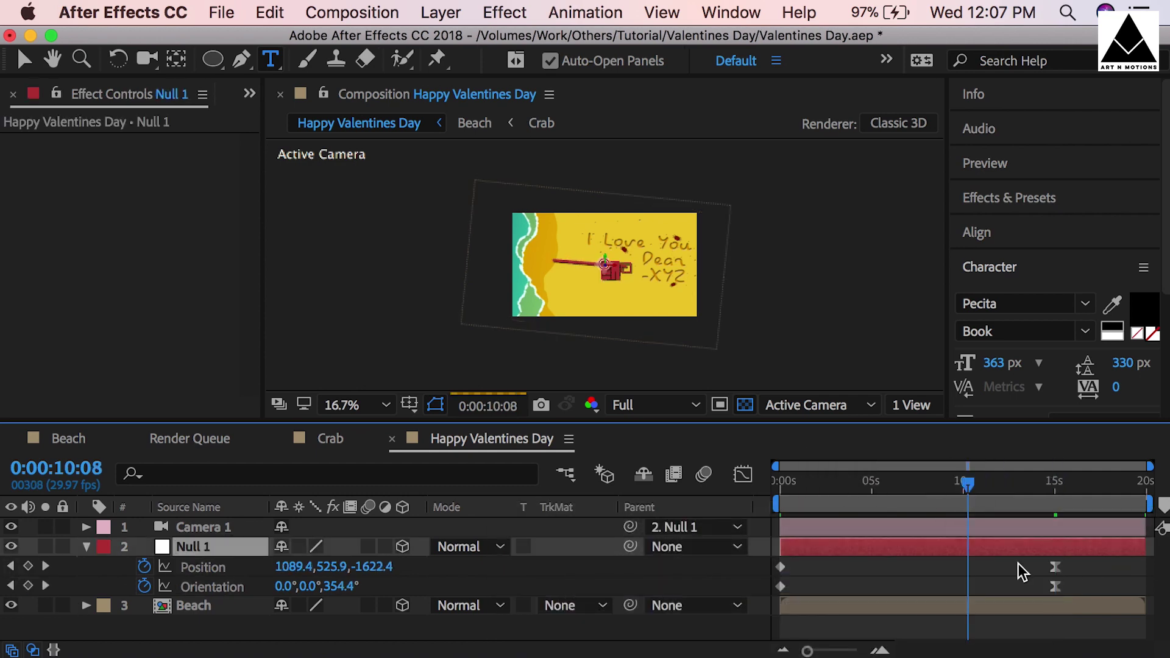
key("space")
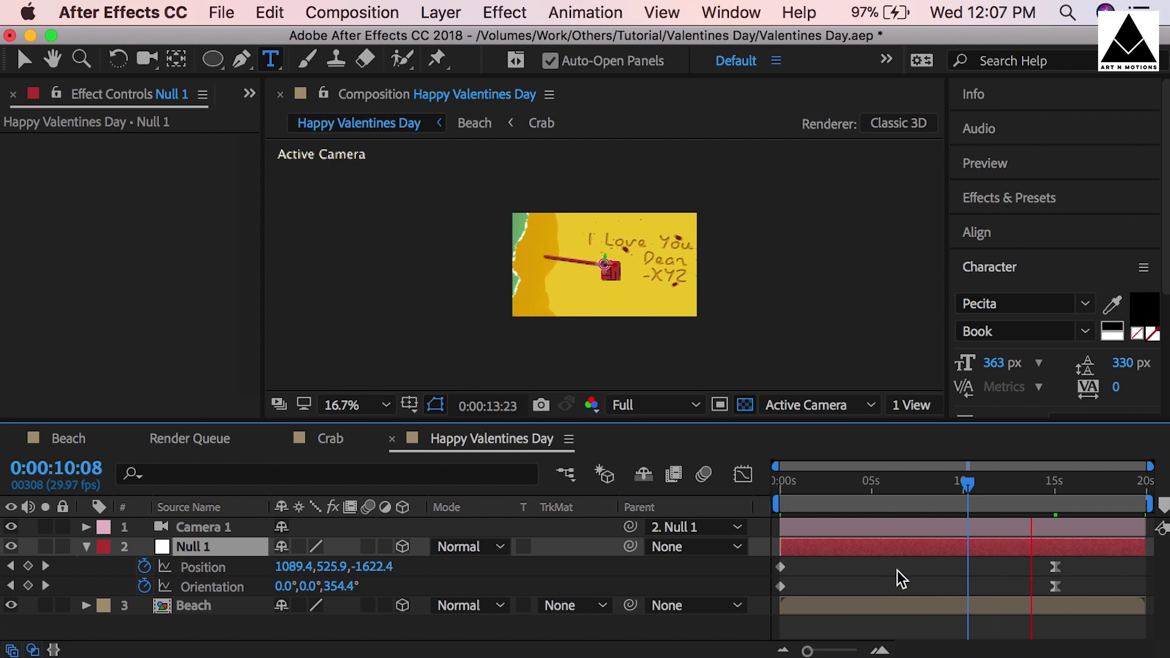
left_click(699, 493)
key("Home")
key("space")
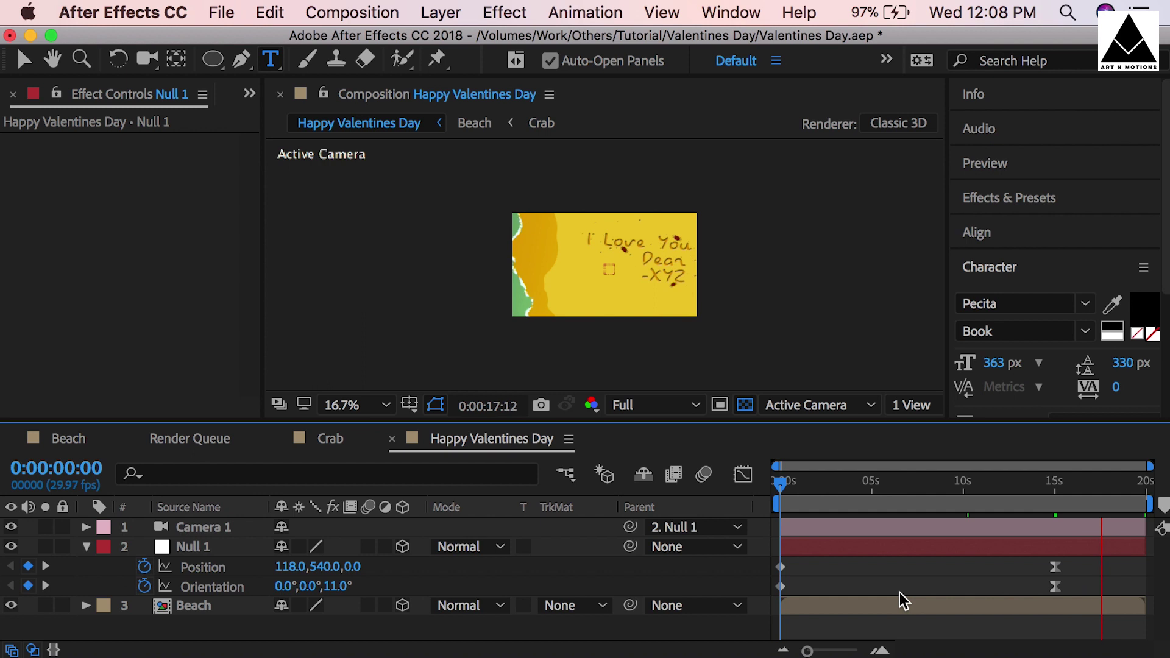
left_click(891, 484)
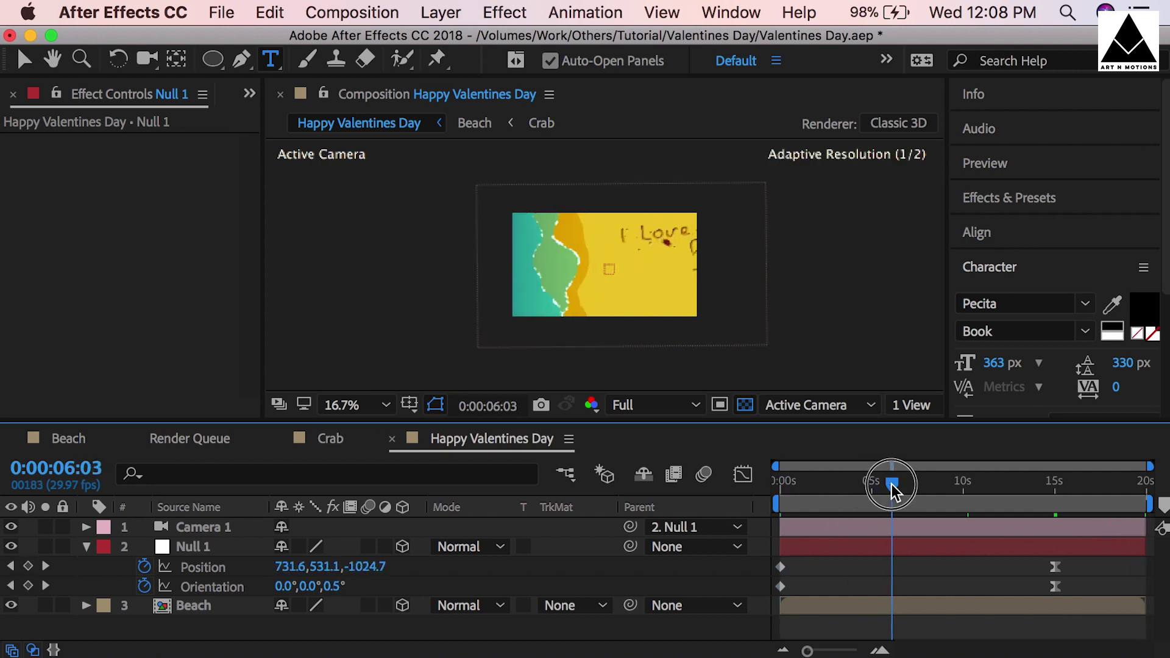
Step: Re-enable Add Grain and Fractal Noise on Beach's Medium Yellow Solid 1, and return to Happy Valentines Day
left_click(68, 438)
scroll(825, 570, "down", 10)
left_click(810, 631)
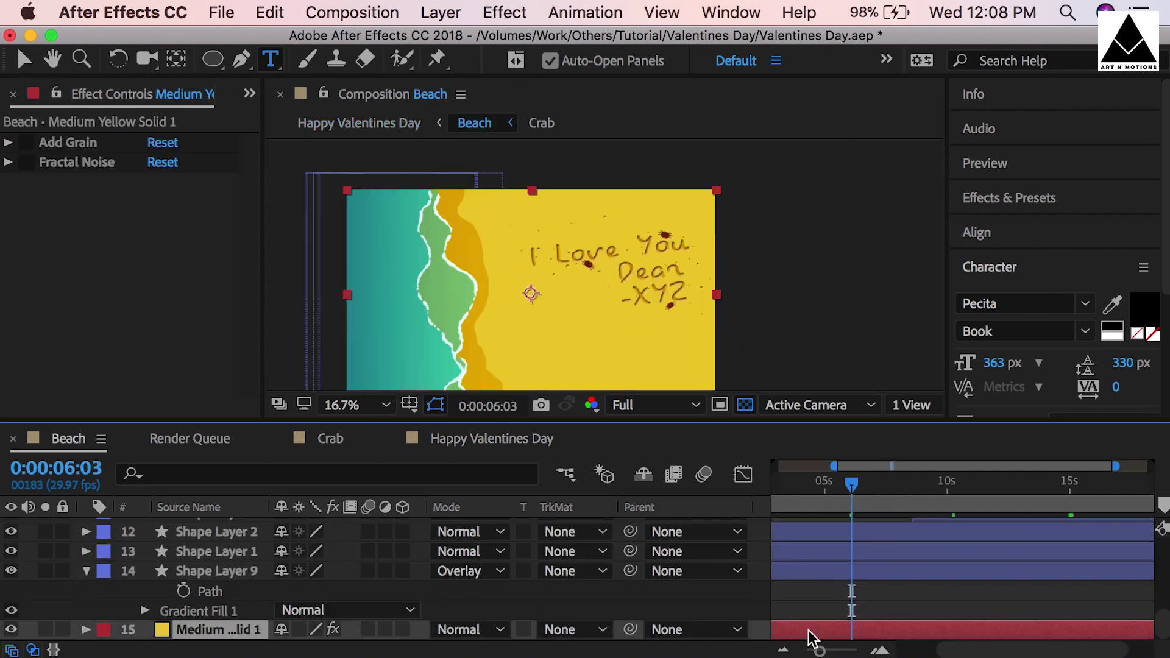
left_click(26, 164)
left_click(932, 602)
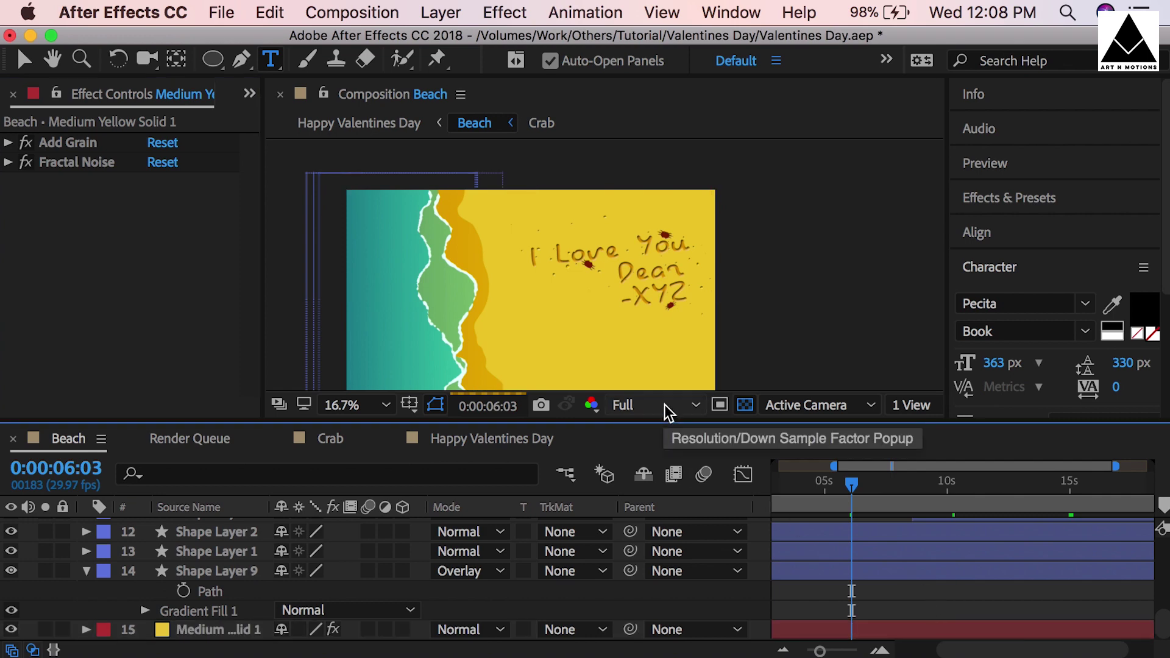
left_click(471, 433)
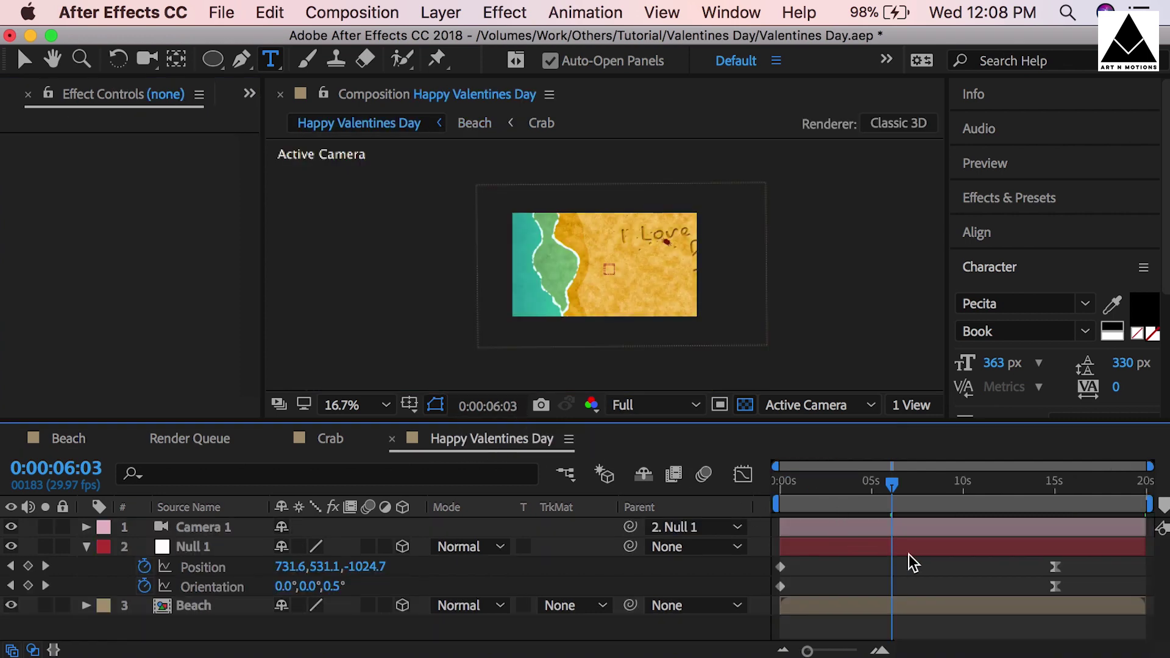